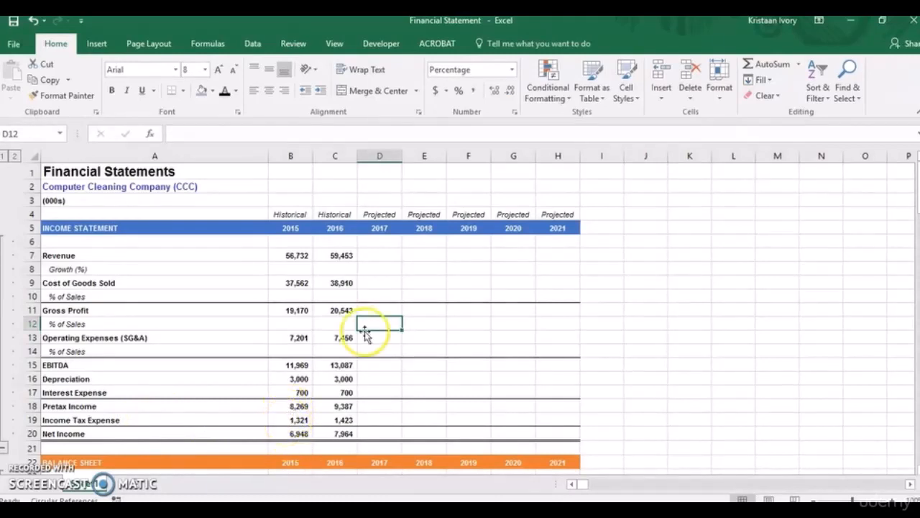
Enter n/a as the 2015 revenue growth in cell B8.
{"action": "left_click", "coordinate": [299, 268]}
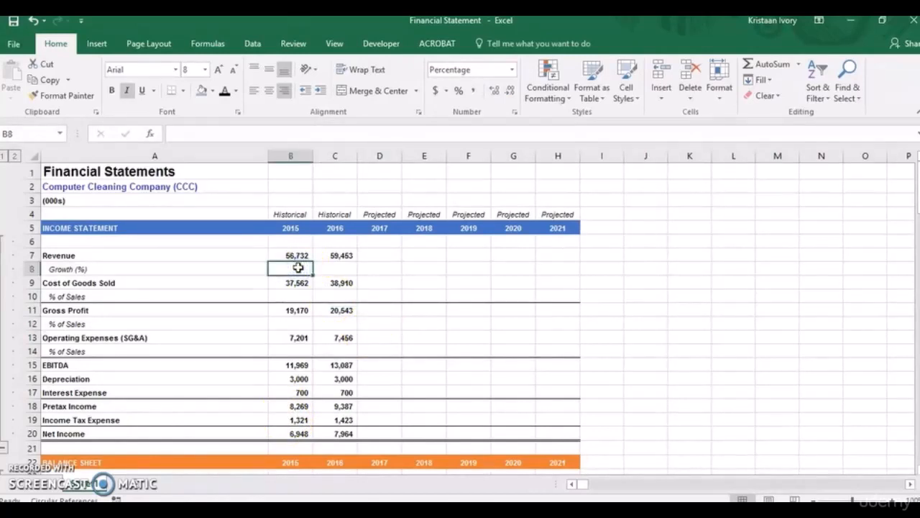
{"action": "type", "text": "n"}
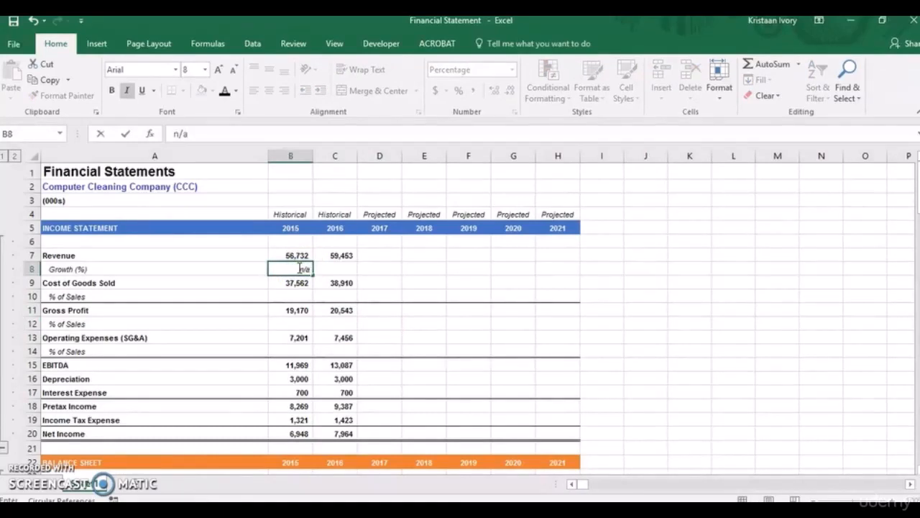
{"action": "type", "text": "/a"}
{"action": "key", "text": "Return"}
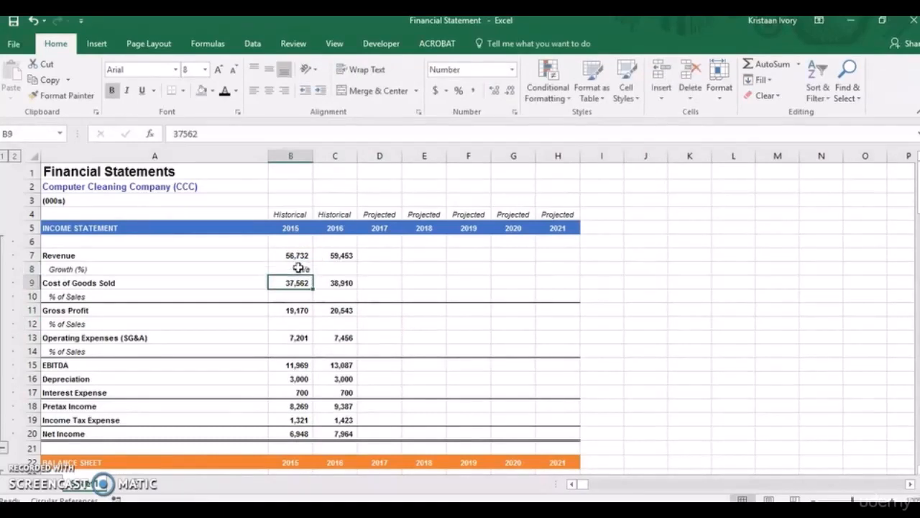
Calculate the 2016 revenue growth in cell C8 with the formula =C7/B7-1.
{"action": "key", "text": "Up"}
{"action": "key", "text": "Right"}
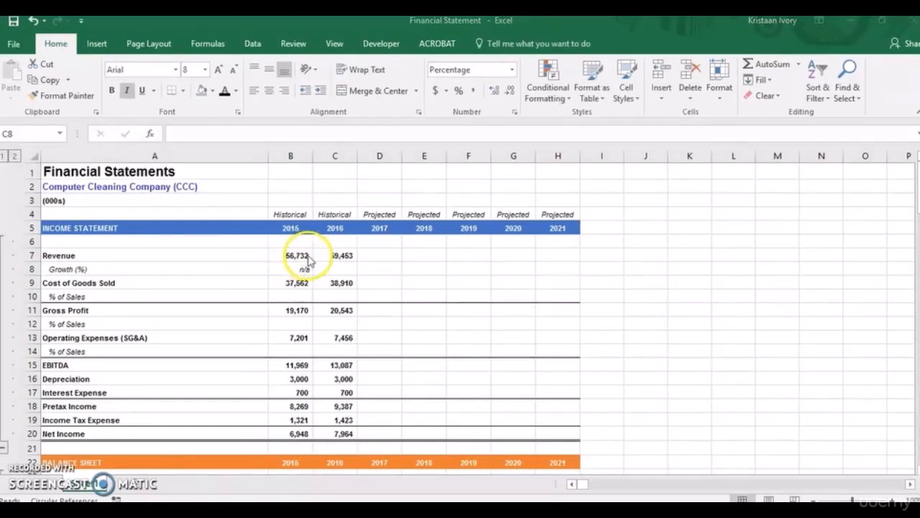
{"action": "left_click", "coordinate": [339, 269]}
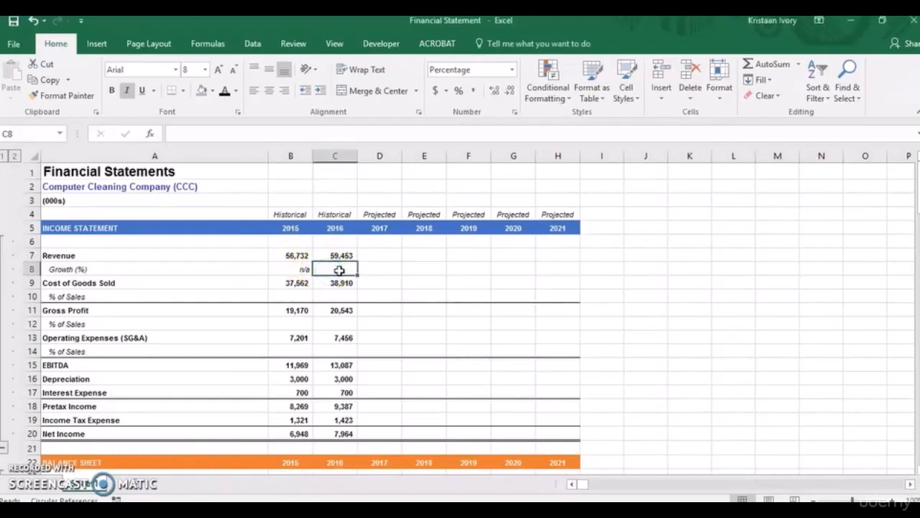
{"action": "type", "text": "="}
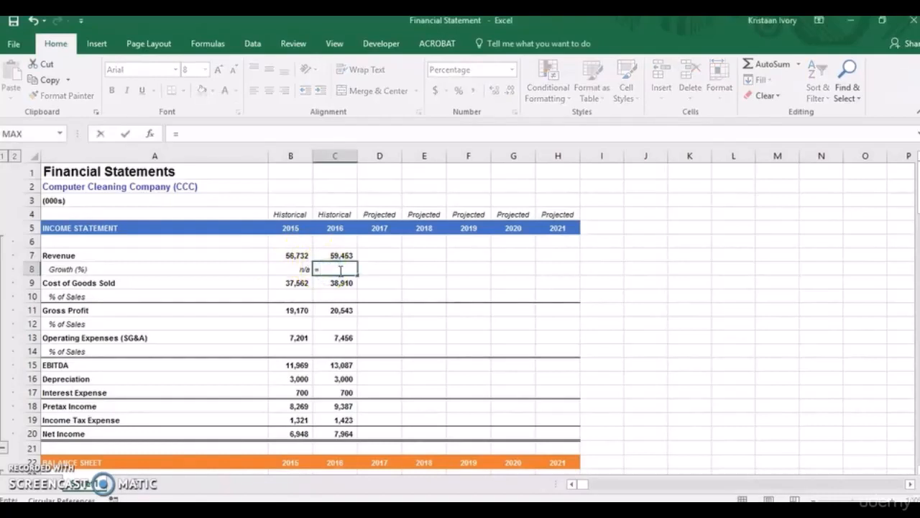
{"action": "left_click", "coordinate": [339, 256]}
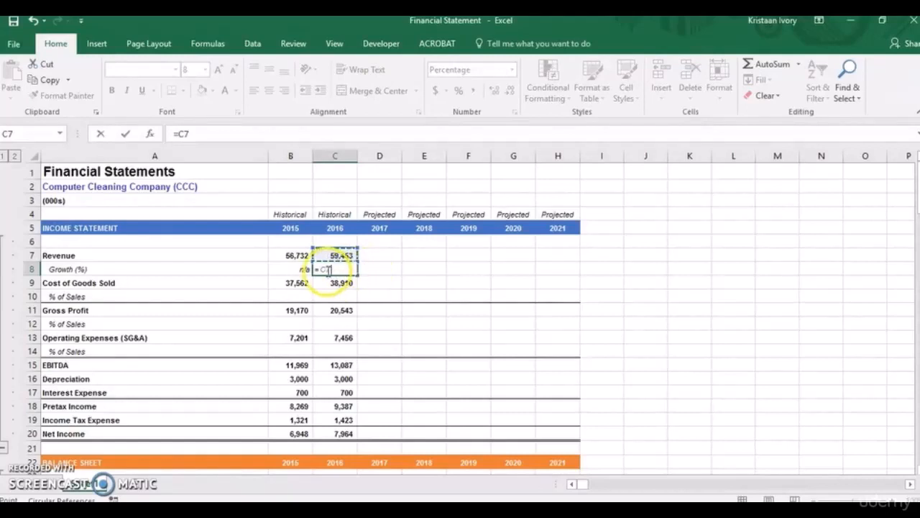
{"action": "left_click", "coordinate": [294, 256]}
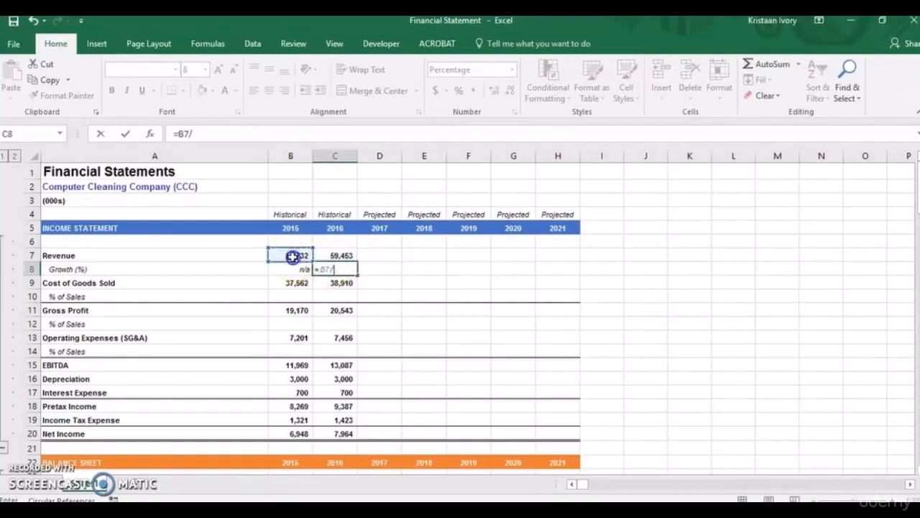
{"action": "type", "text": "/"}
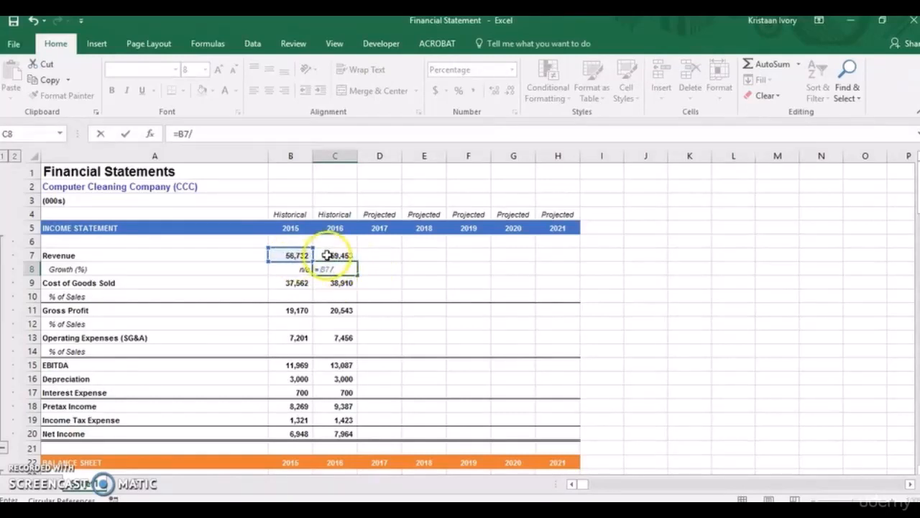
{"action": "key", "text": "BackSpace"}
{"action": "key", "text": "BackSpace"}
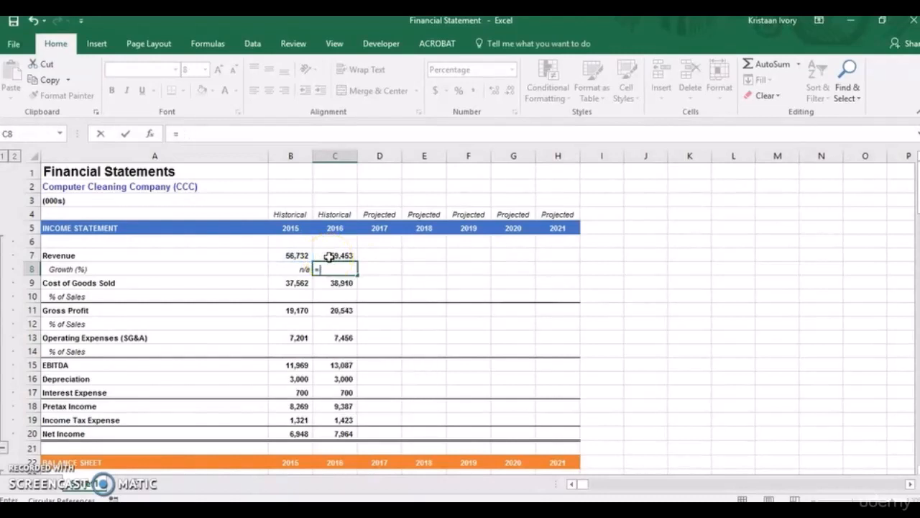
{"action": "left_click", "coordinate": [328, 257]}
{"action": "type", "text": "/"}
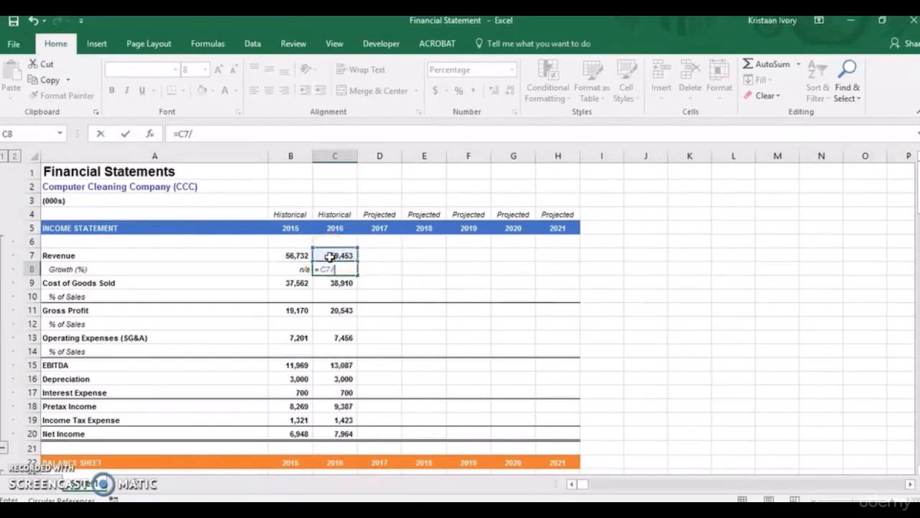
{"action": "left_click", "coordinate": [290, 257]}
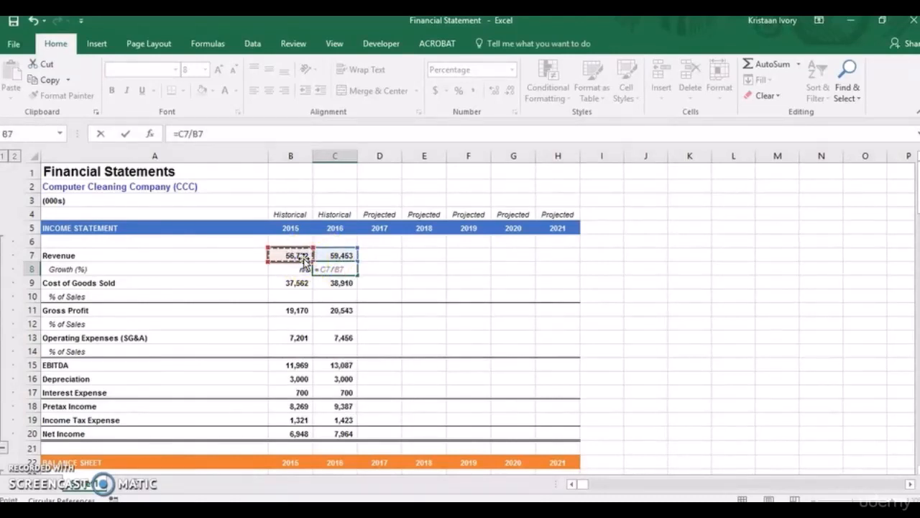
{"action": "type", "text": "-1"}
{"action": "key", "text": "Return"}
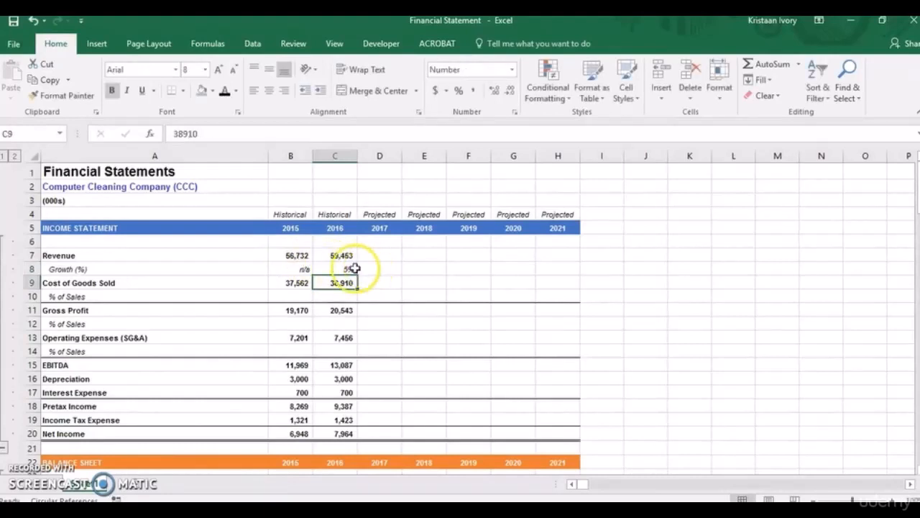
Calculate 2015 cost of goods sold as a percentage of sales in B10 with =B9/B7.
{"action": "left_click", "coordinate": [289, 297]}
{"action": "type", "text": "="}
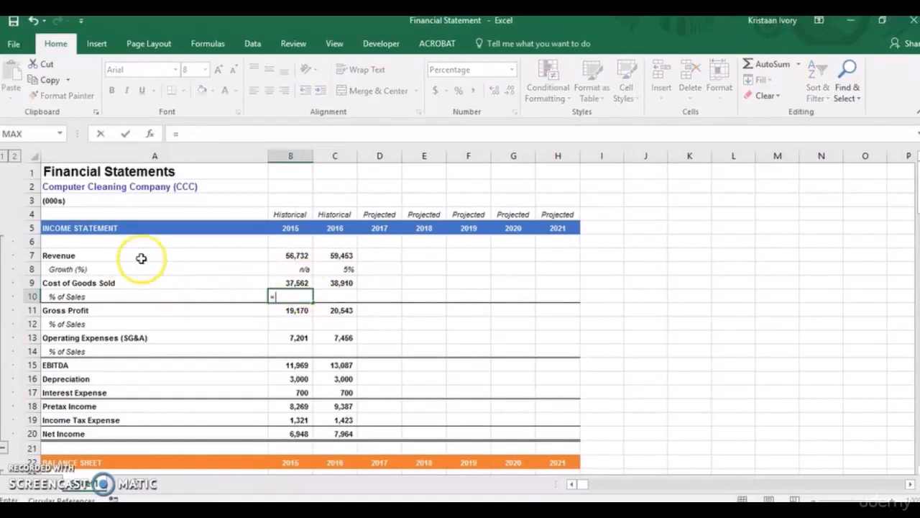
{"action": "left_click", "coordinate": [299, 284]}
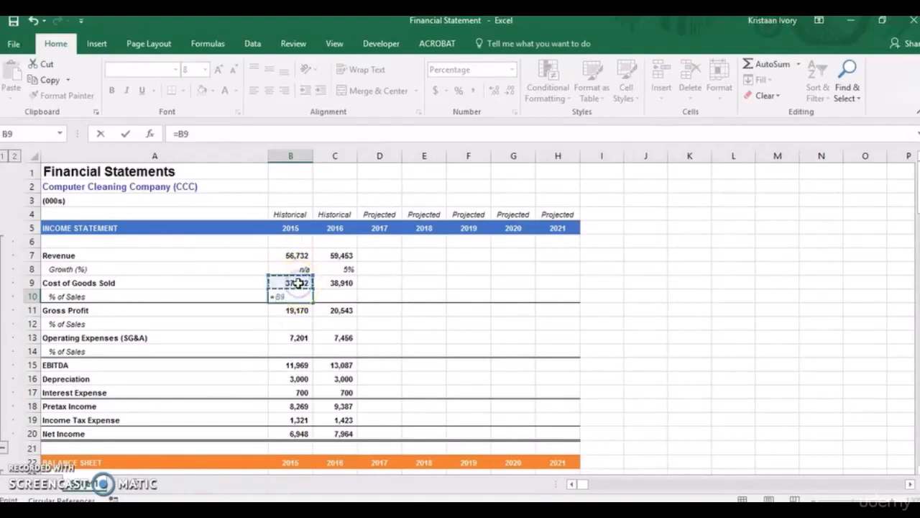
{"action": "type", "text": "/"}
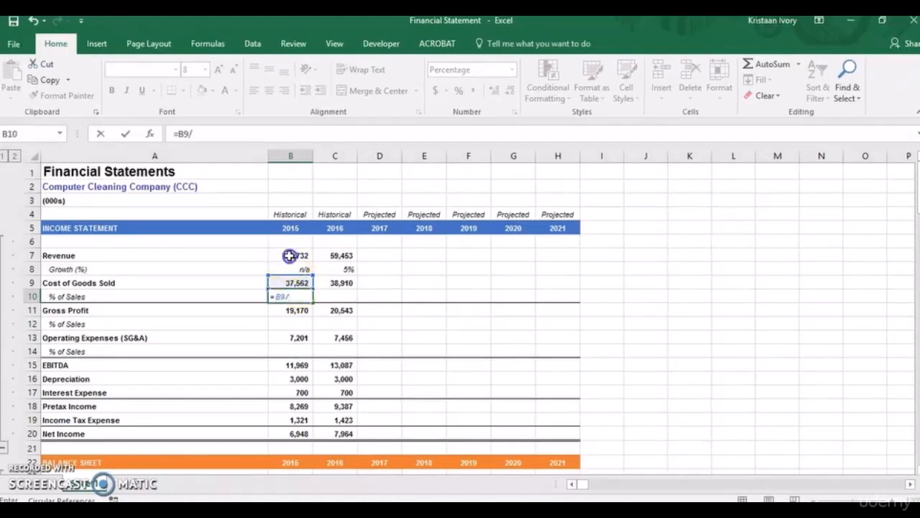
{"action": "left_click", "coordinate": [290, 256]}
{"action": "key", "text": "Return"}
Fill the cost of goods sold percentage formula from B10 across to 2016 in C10.
{"action": "left_click", "coordinate": [297, 295]}
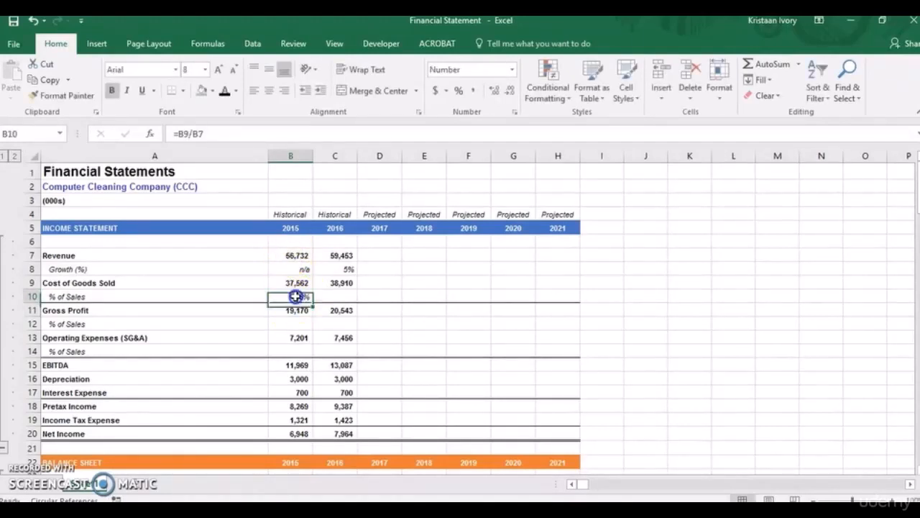
{"action": "key", "text": "shift+Right"}
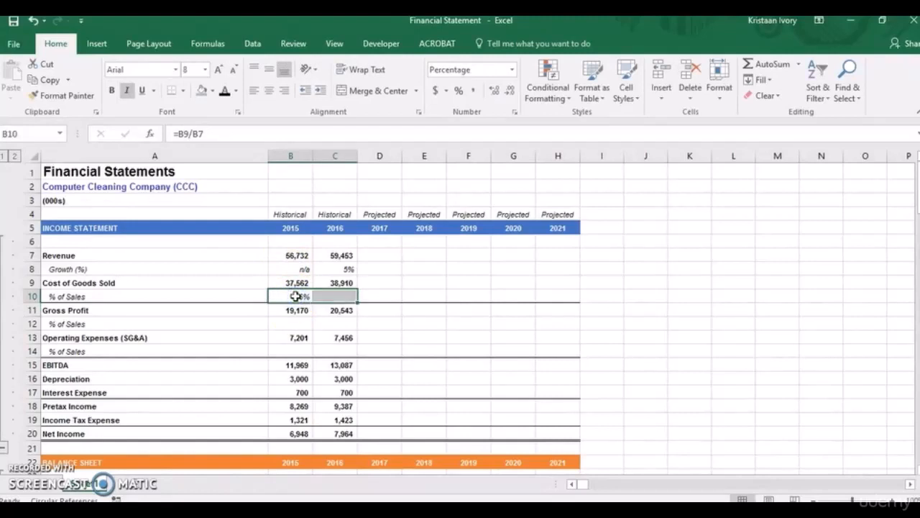
{"action": "key", "text": "ctrl+r"}
{"action": "key", "text": "Tab"}
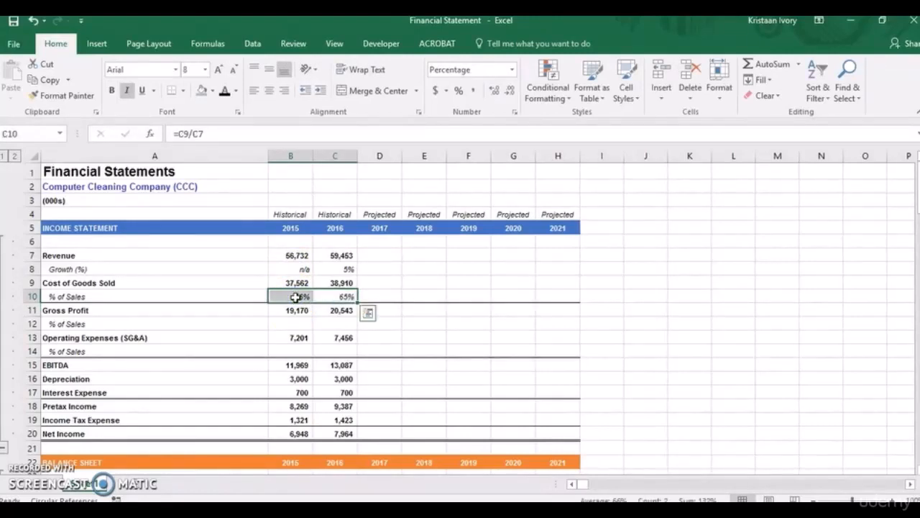
Calculate 2015 gross profit as a percentage of sales in B12 with =B11/B7.
{"action": "double_click", "coordinate": [296, 323]}
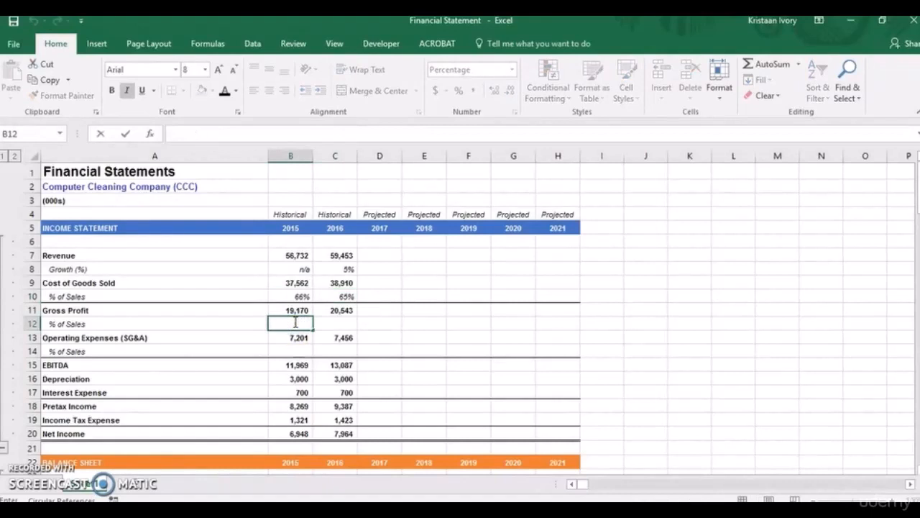
{"action": "type", "text": "="}
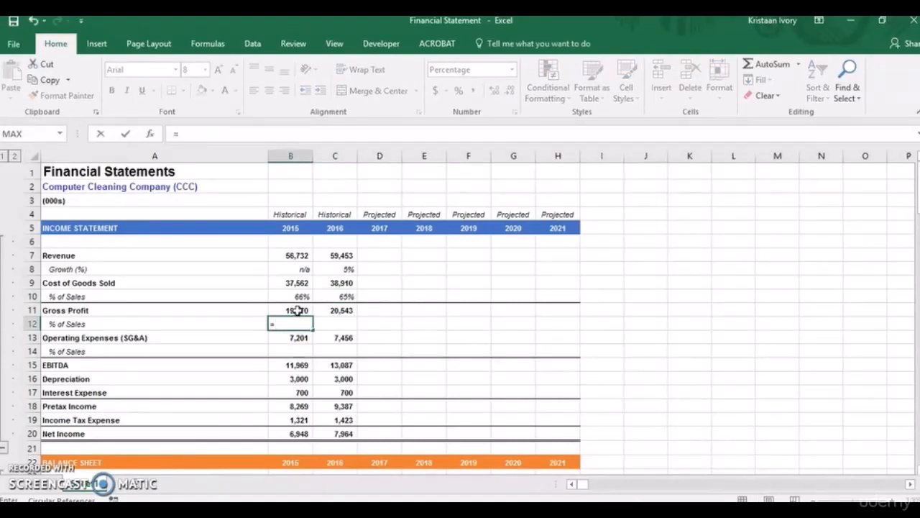
{"action": "left_click", "coordinate": [297, 310]}
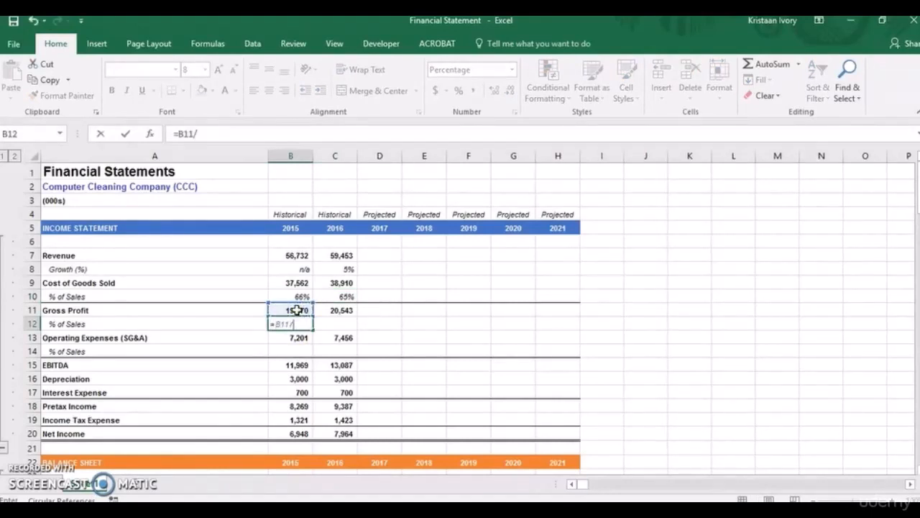
{"action": "type", "text": "/"}
{"action": "left_click", "coordinate": [296, 255]}
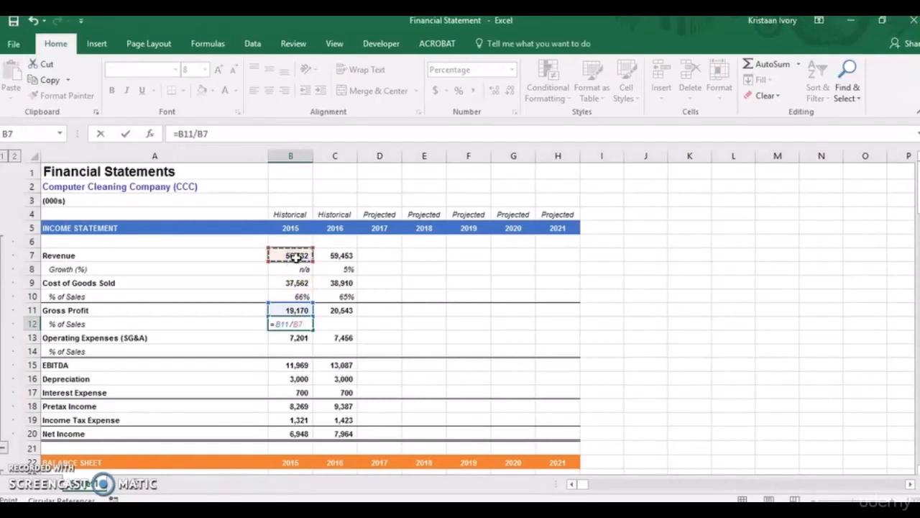
{"action": "key", "text": "Return"}
Fill the gross profit percentage formula from B12 across to 2016 in C12.
{"action": "left_click", "coordinate": [298, 323]}
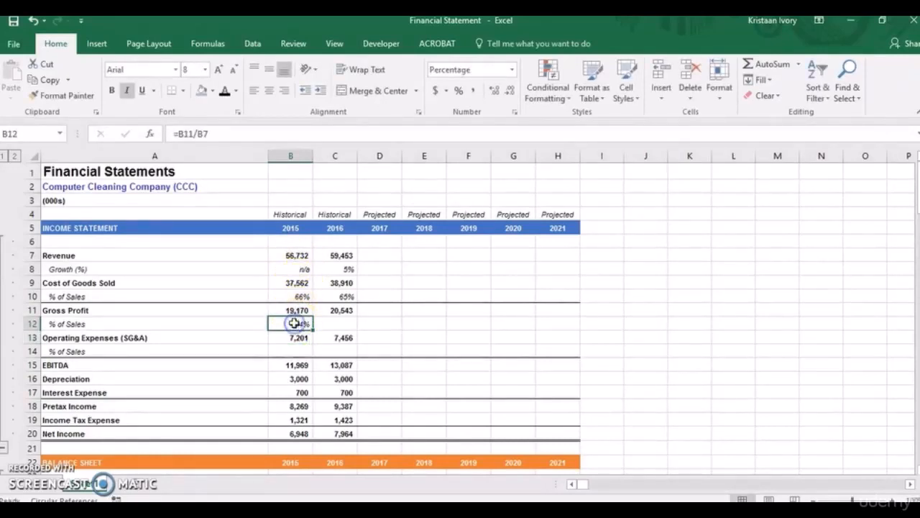
{"action": "key", "text": "shift+Right"}
{"action": "key", "text": "ctrl+r"}
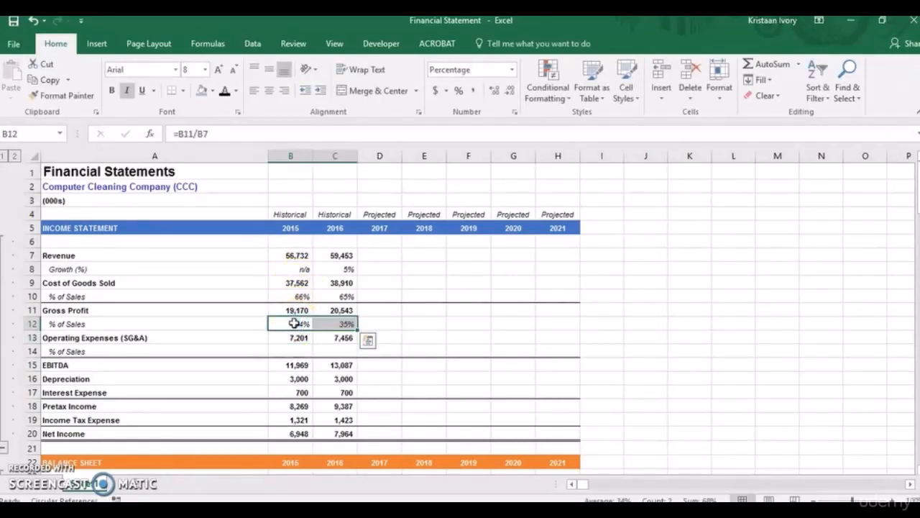
Calculate 2015 operating expenses as a percentage of sales in B14 with =B13/B7.
{"action": "left_click", "coordinate": [289, 351]}
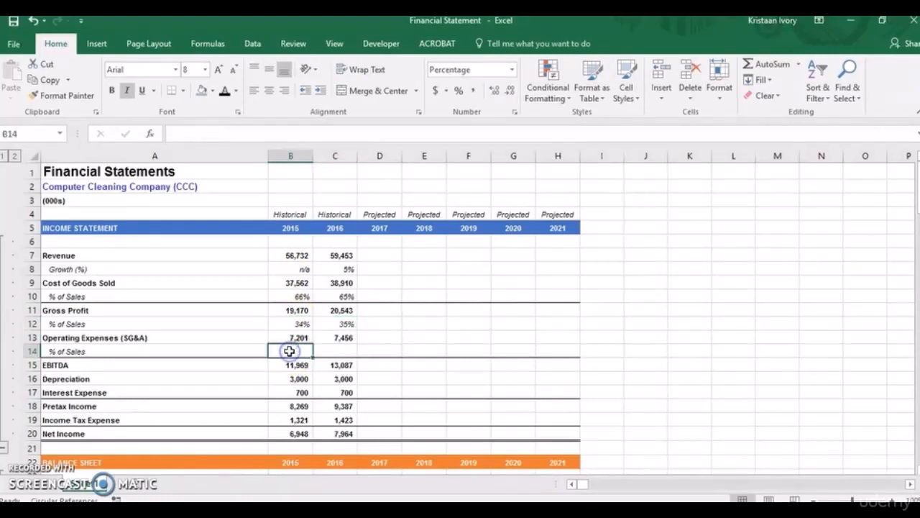
{"action": "type", "text": "="}
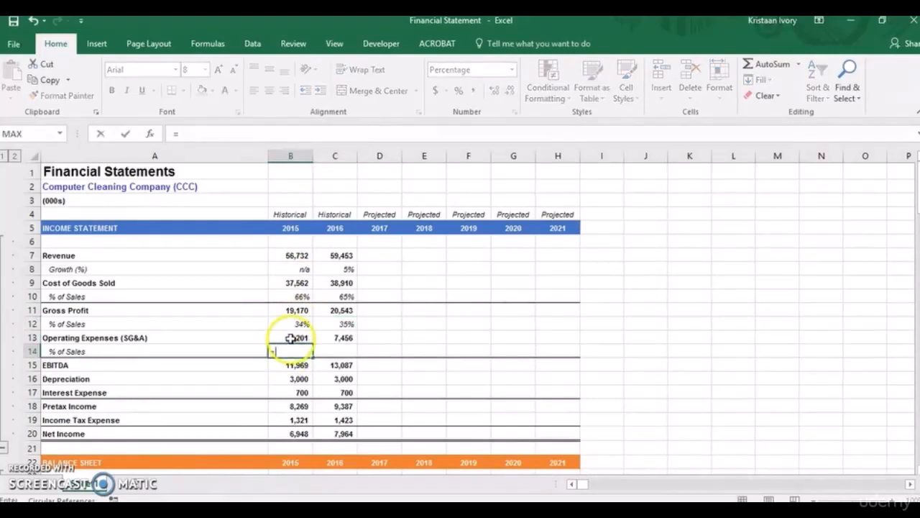
{"action": "left_click", "coordinate": [290, 338]}
{"action": "type", "text": "/"}
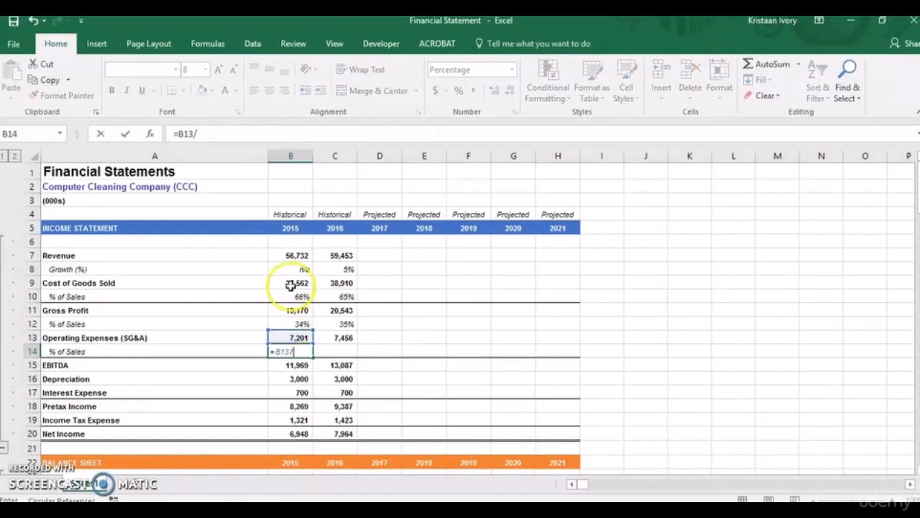
{"action": "left_click", "coordinate": [290, 255]}
{"action": "key", "text": "Return"}
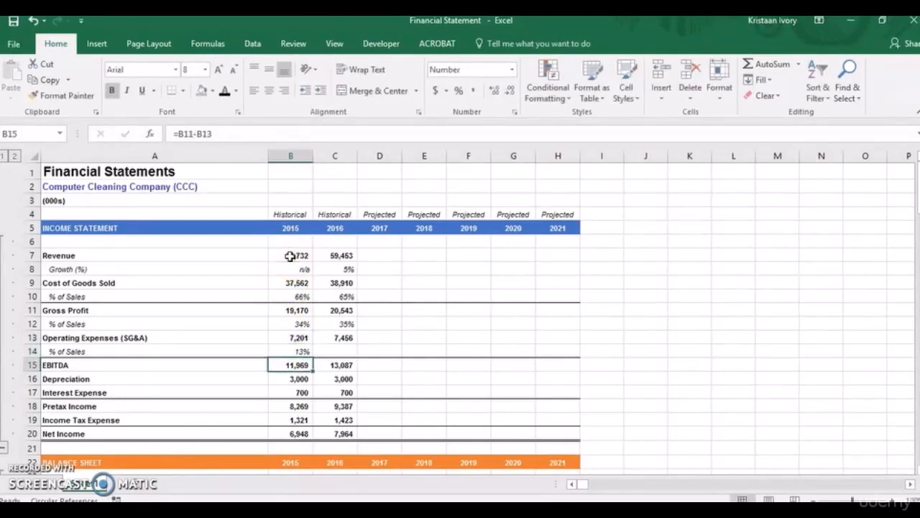
Fill the operating expenses percentage formula from B14 across to 2016 in C14.
{"action": "left_click", "coordinate": [290, 351]}
{"action": "key", "text": "shift+Right"}
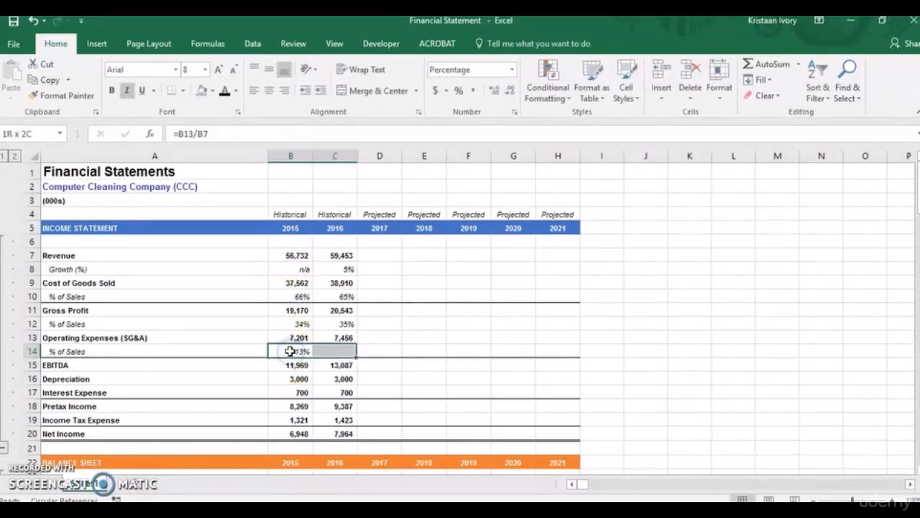
{"action": "key", "text": "ctrl+r"}
{"action": "key", "text": "Tab"}
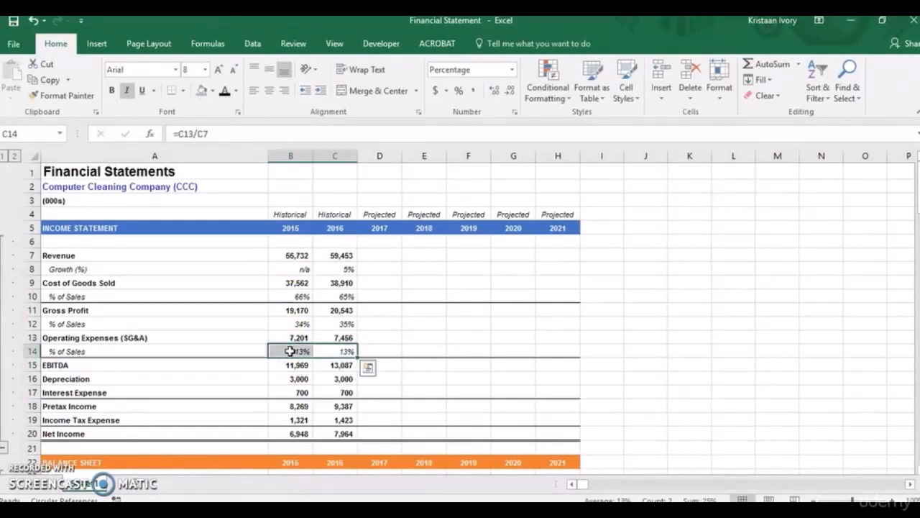
Enter 7% as the projected 2017 revenue growth in cell D8.
{"action": "left_click", "coordinate": [372, 252]}
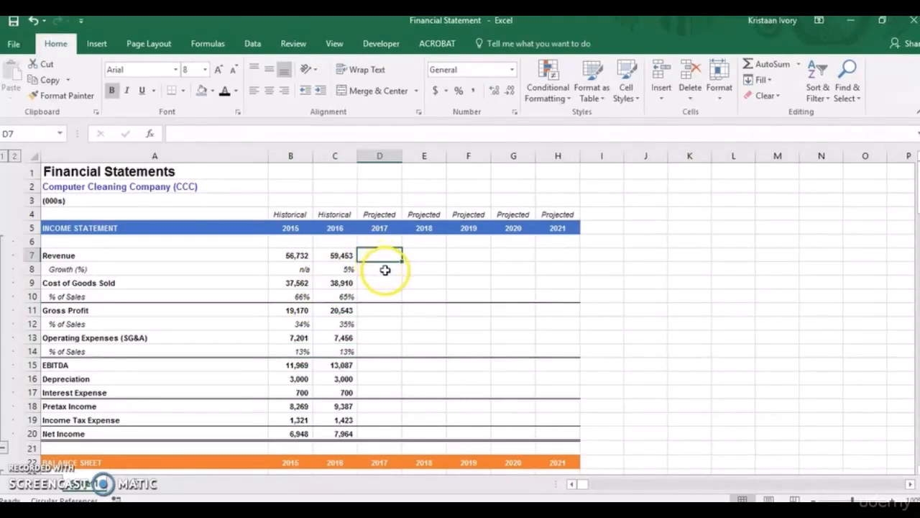
{"action": "left_click", "coordinate": [385, 270]}
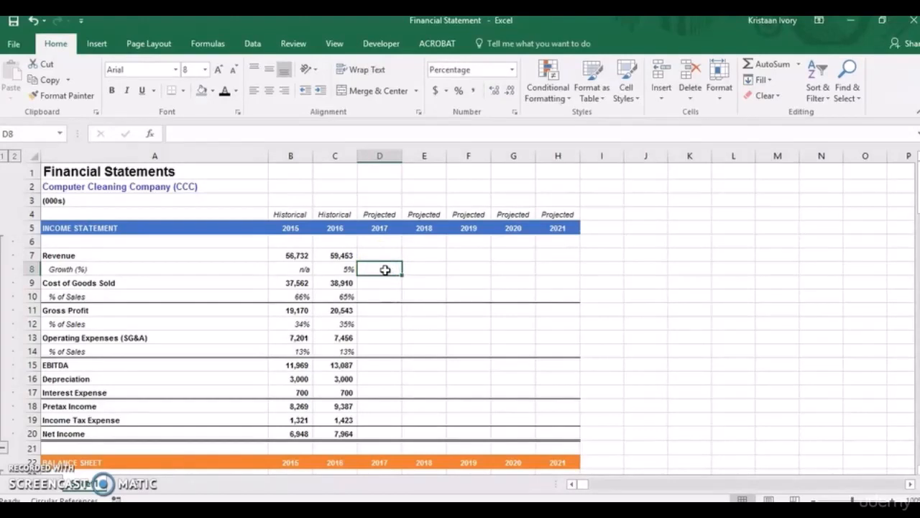
{"action": "type", "text": "7"}
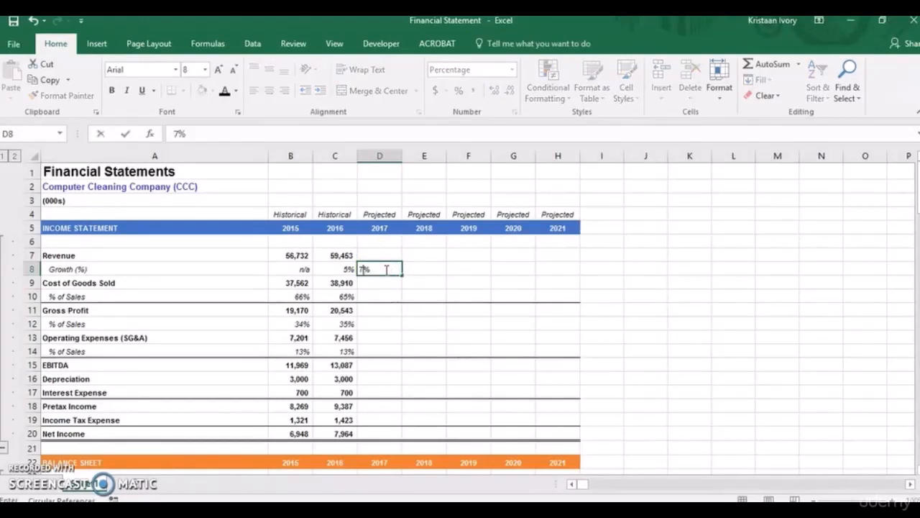
{"action": "key", "text": "Return"}
Fill the 7% revenue growth assumption from D8 across the projected years 2018–2021 through H8.
{"action": "left_click_drag", "start_coordinate": [386, 268], "coordinate": [404, 271]}
{"action": "key", "text": "shift+Right"}
{"action": "key", "text": "shift+Right"}
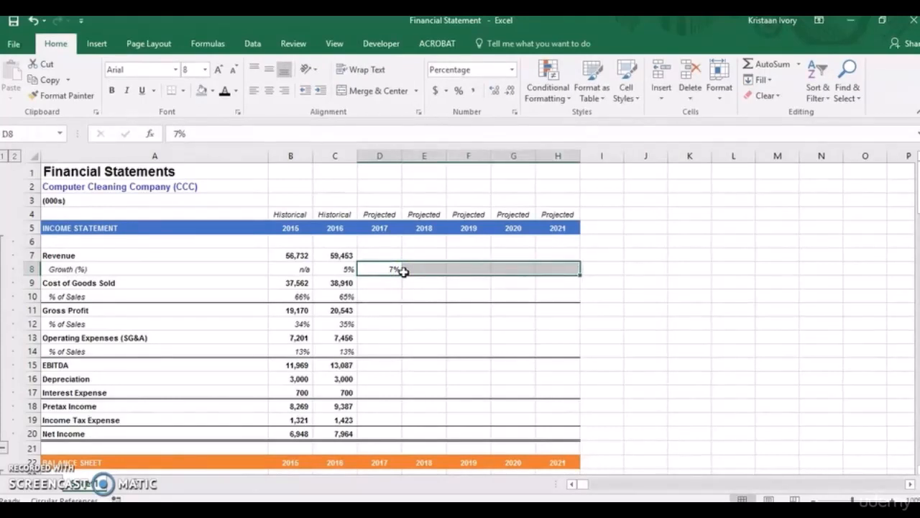
{"action": "key", "text": "ctrl+r"}
{"action": "key", "text": "Tab"}
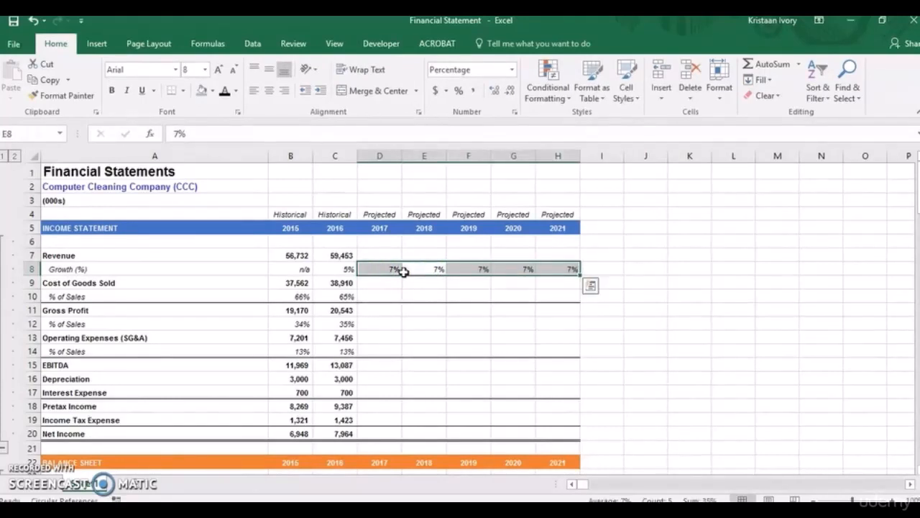
Calculate projected 2017 revenue in D7 from 2016 revenue and the growth rate with =C7*(D8+1).
{"action": "left_click", "coordinate": [382, 253]}
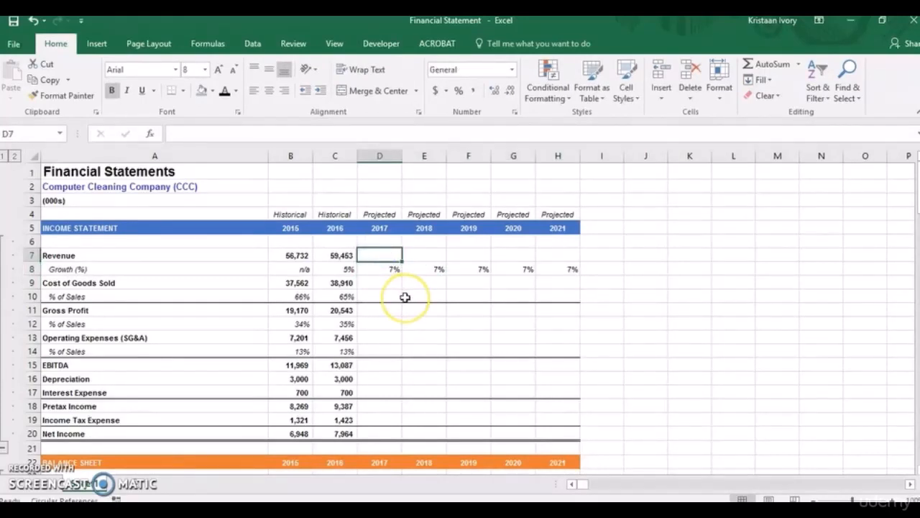
{"action": "type", "text": "="}
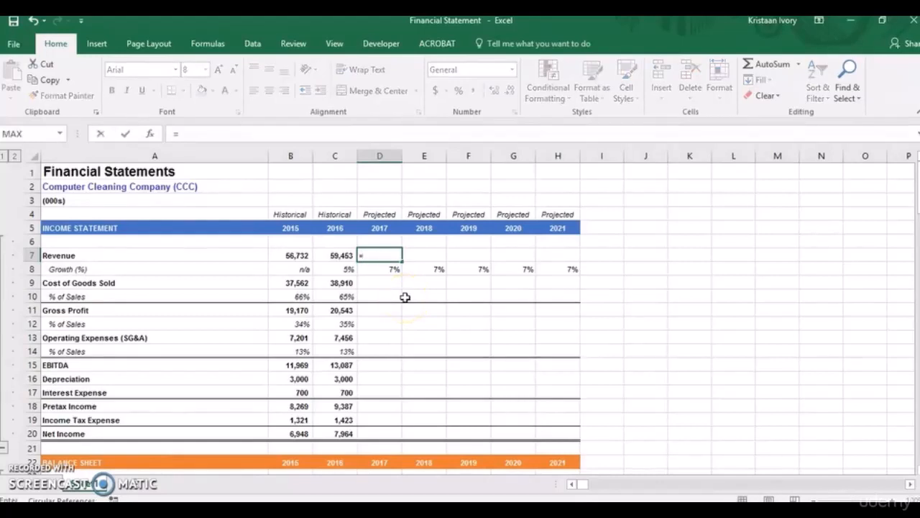
{"action": "left_click", "coordinate": [342, 255]}
{"action": "left_click_drag", "start_coordinate": [342, 256], "coordinate": [414, 267]}
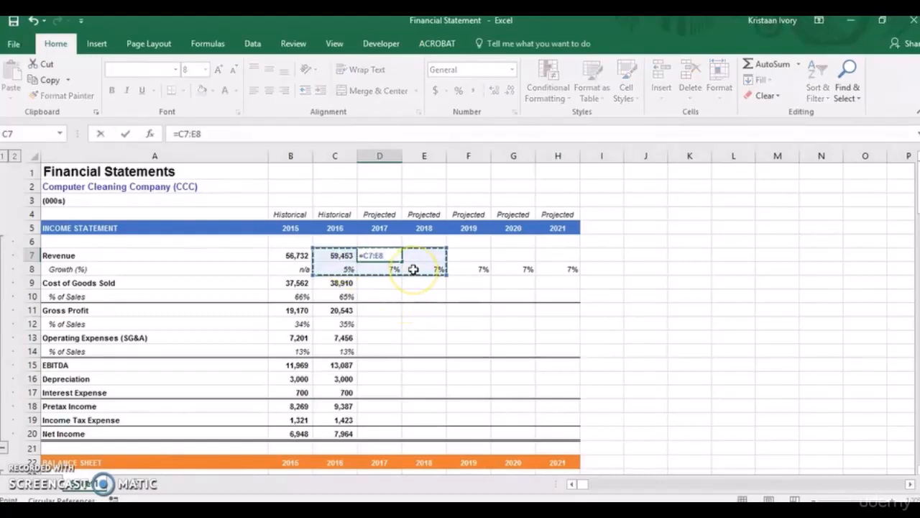
{"action": "type", "text": "*"}
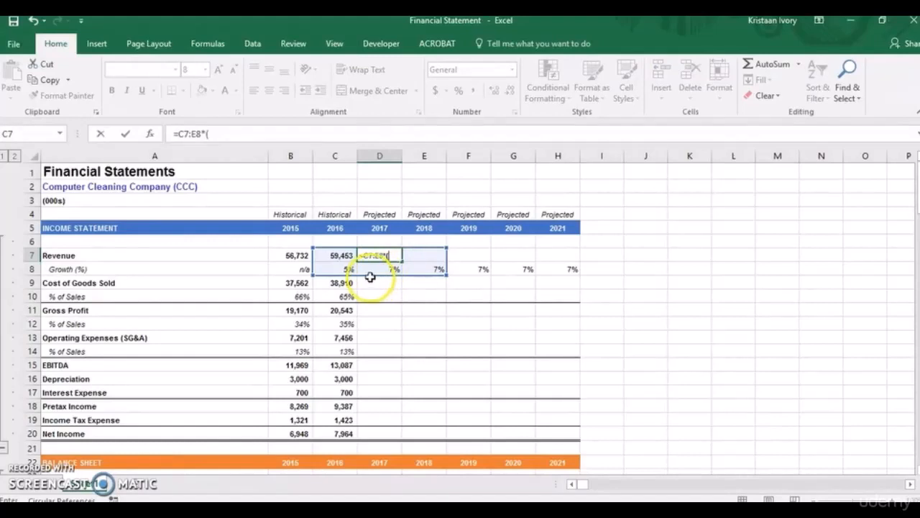
{"action": "left_click", "coordinate": [378, 270]}
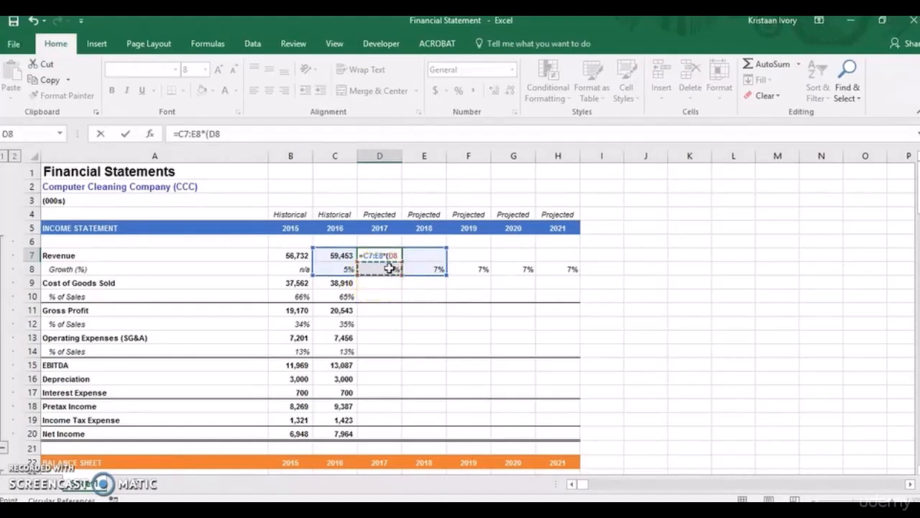
{"action": "key", "text": "BackSpace"}
{"action": "key", "text": "BackSpace"}
{"action": "key", "text": "BackSpace"}
{"action": "key", "text": "BackSpace"}
{"action": "key", "text": "BackSpace"}
{"action": "key", "text": "BackSpace"}
{"action": "key", "text": "BackSpace"}
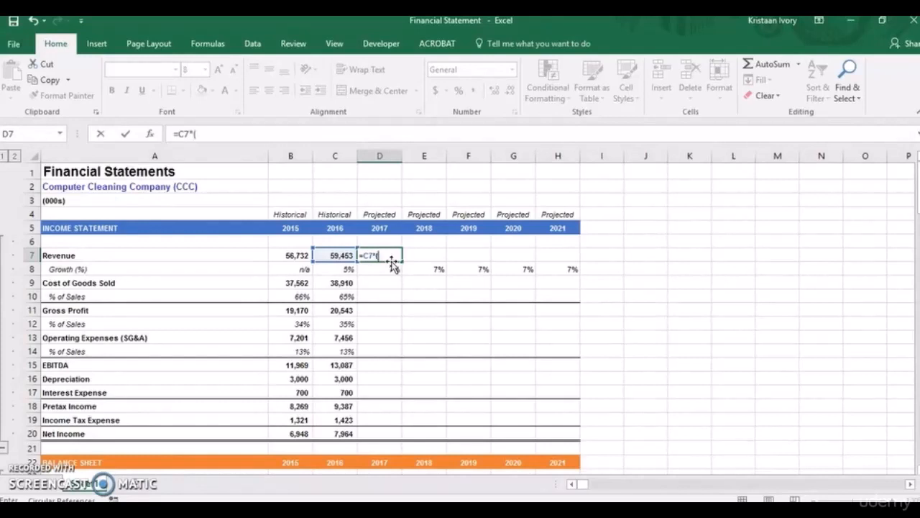
{"action": "type", "text": "*("}
{"action": "left_click", "coordinate": [390, 267]}
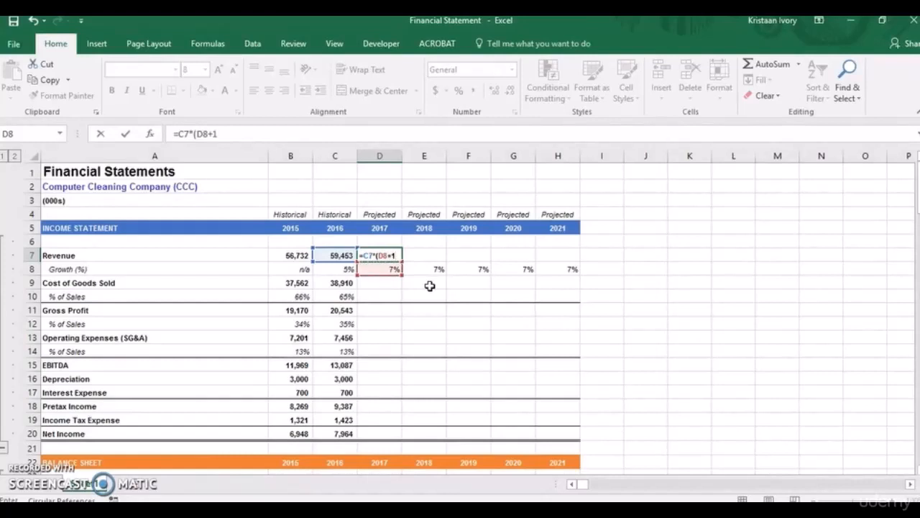
{"action": "key", "text": "Return"}
{"action": "left_click", "coordinate": [434, 316]}
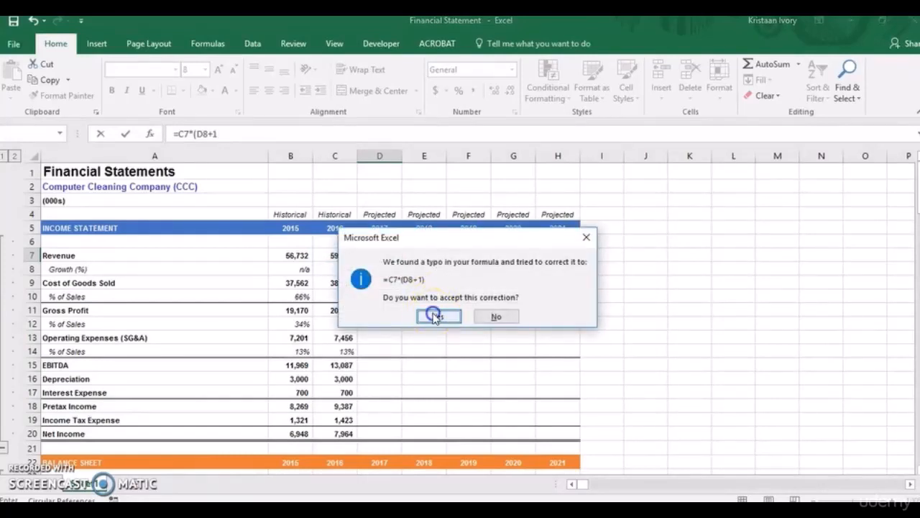
Fill the projected revenue formula from D7 across to 2021 in H7.
{"action": "left_click", "coordinate": [394, 257]}
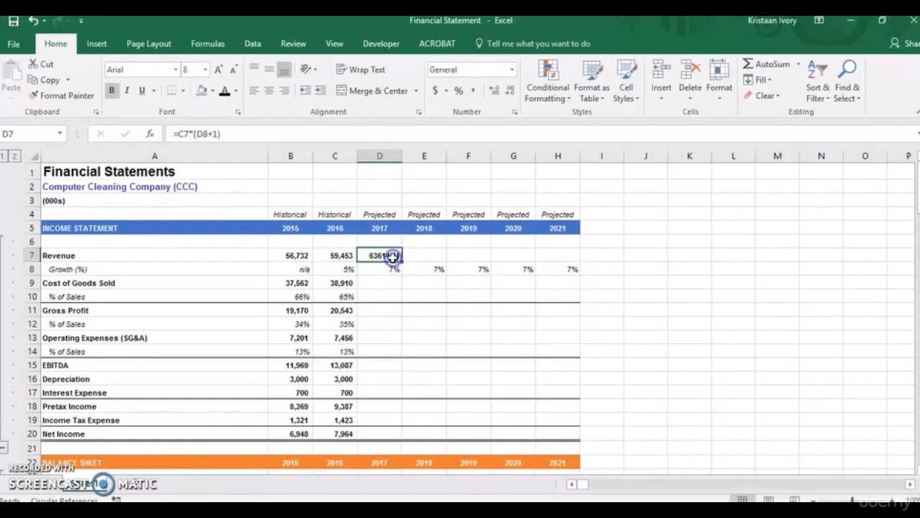
{"action": "key", "text": "Right"}
{"action": "key", "text": "Right"}
{"action": "key", "text": "Right"}
{"action": "key", "text": "Left"}
{"action": "key", "text": "Left"}
{"action": "key", "text": "Left"}
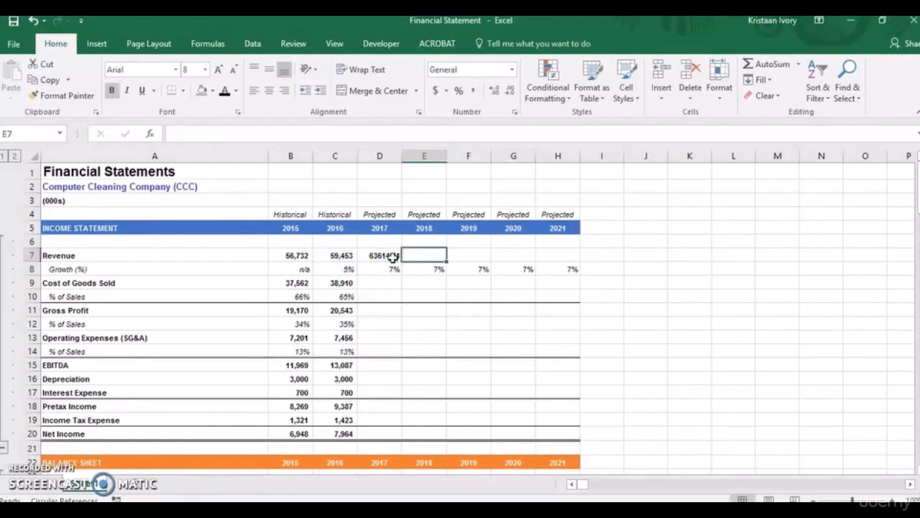
{"action": "key", "text": "shift+Right"}
{"action": "key", "text": "shift+Right"}
{"action": "key", "text": "shift+Right"}
{"action": "key", "text": "shift+Right"}
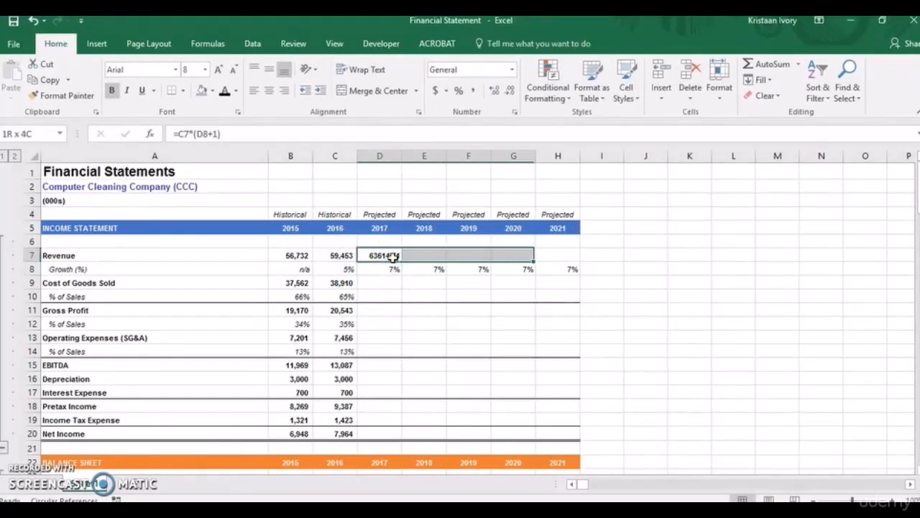
{"action": "key", "text": "ctrl+r"}
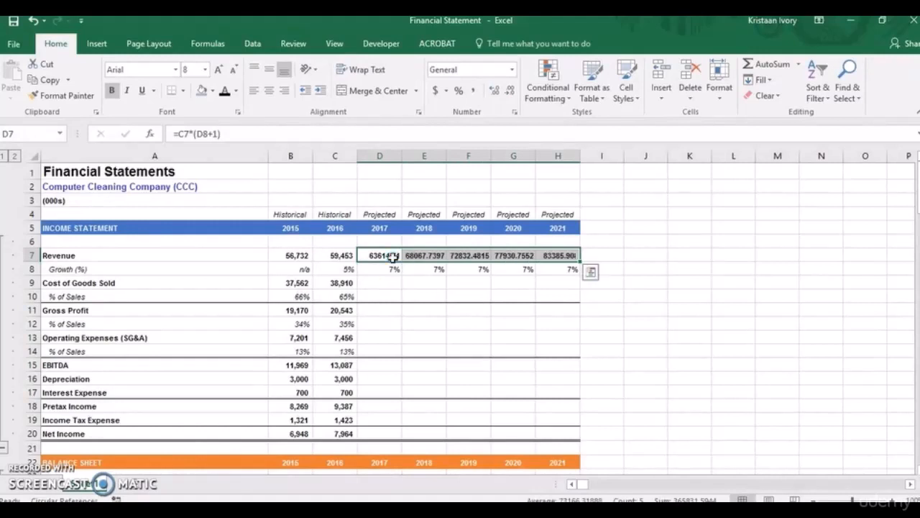
{"action": "key", "text": "Tab"}
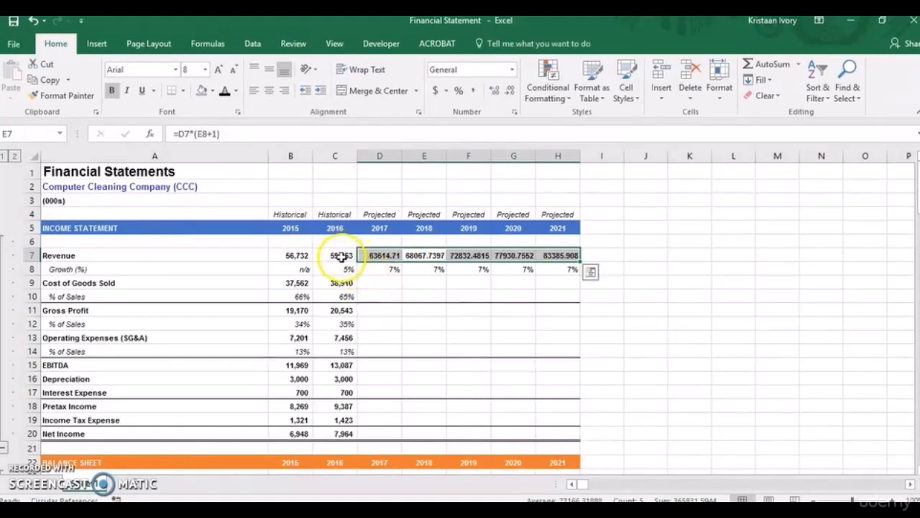
Set the 2017 cost of goods sold percentage in D10 to the historical average with absolute references, =AVERAGE($B$10:$C$10).
{"action": "left_click", "coordinate": [374, 284]}
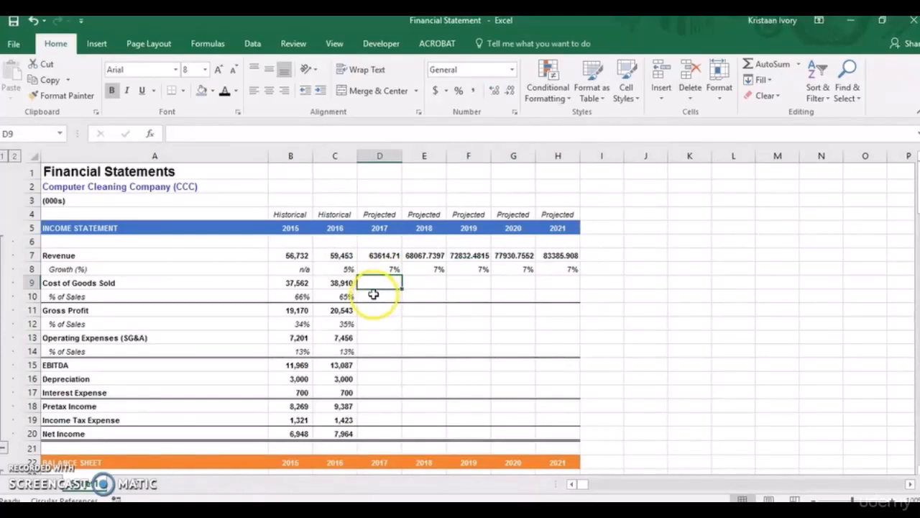
{"action": "left_click", "coordinate": [368, 297]}
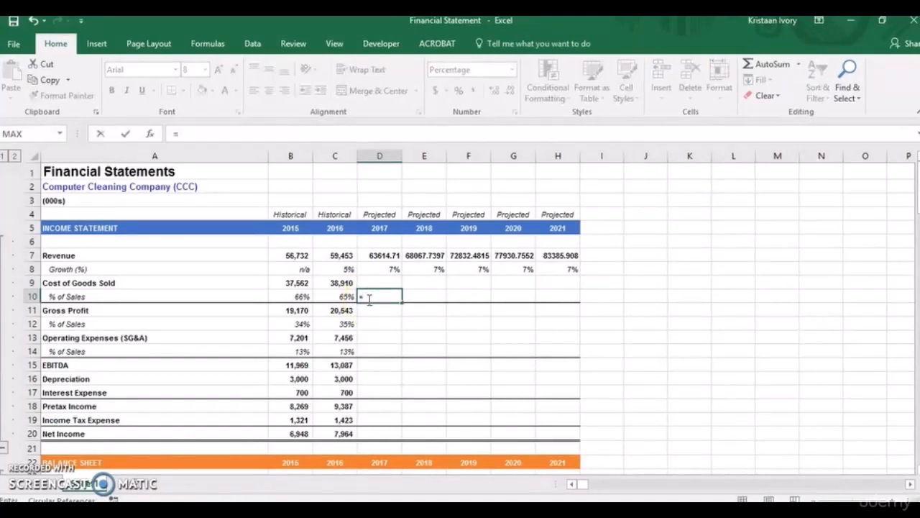
{"action": "type", "text": "average"}
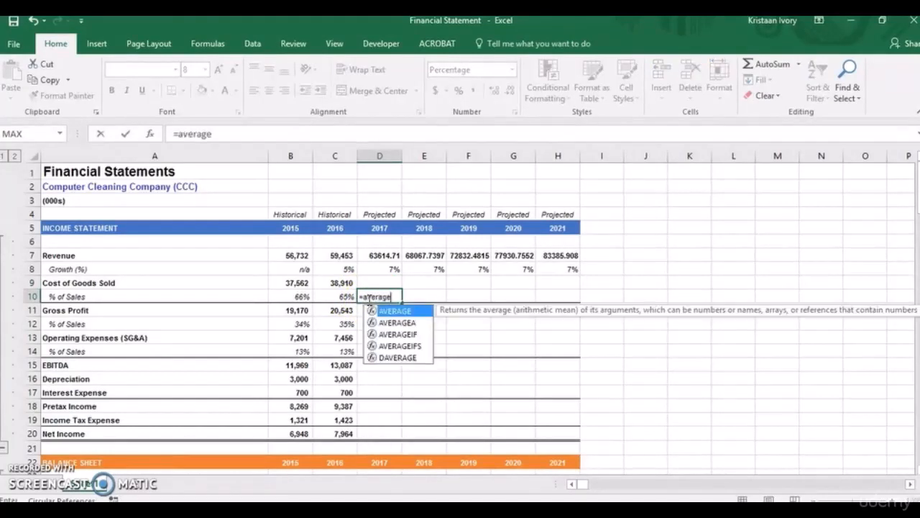
{"action": "type", "text": "("}
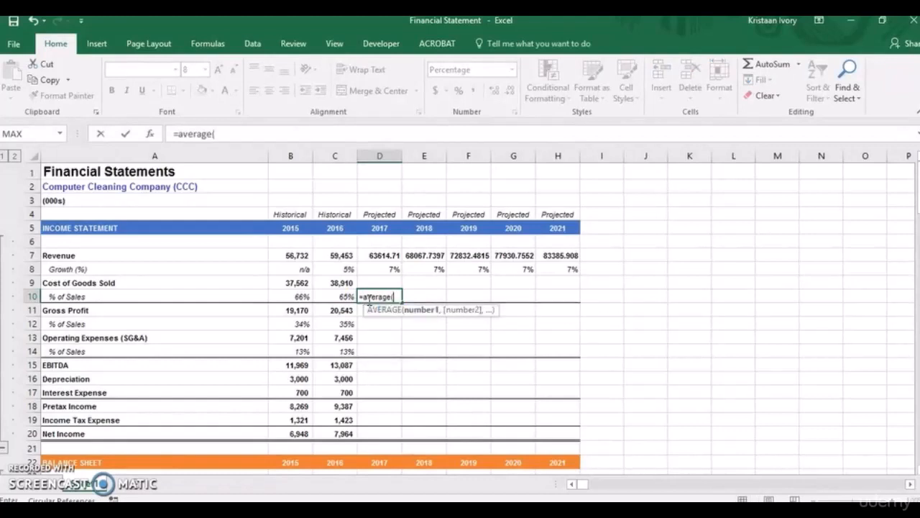
{"action": "left_click", "coordinate": [317, 296]}
{"action": "left_click_drag", "start_coordinate": [317, 296], "coordinate": [297, 295]}
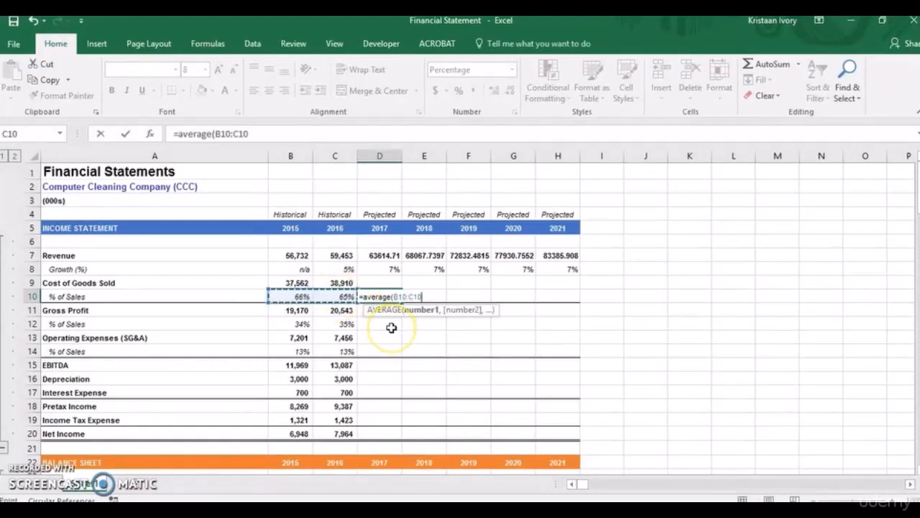
{"action": "type", "text": ")"}
{"action": "key", "text": "BackSpace"}
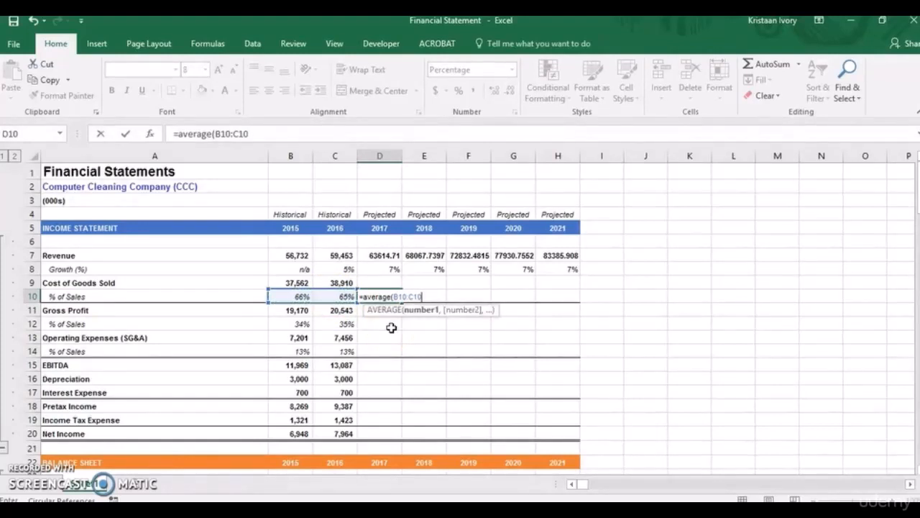
{"action": "key", "text": "F4"}
{"action": "type", "text": ")"}
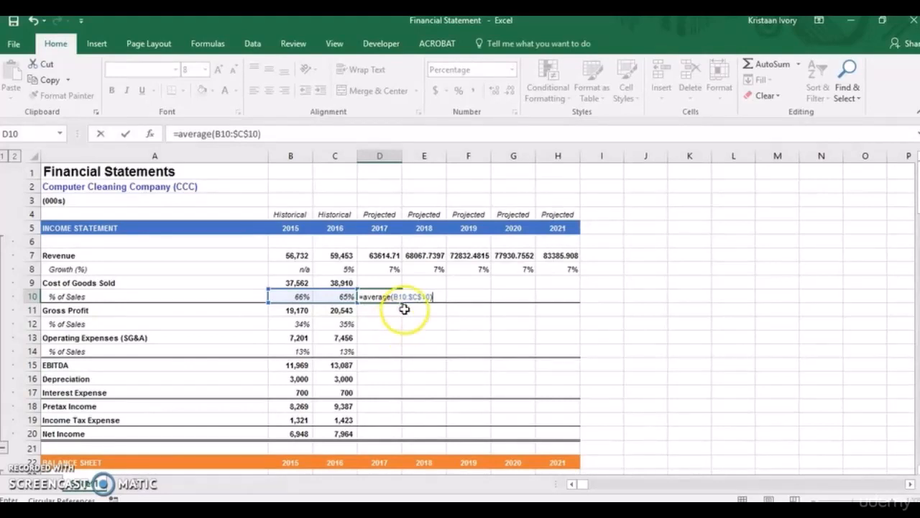
{"action": "left_click", "coordinate": [402, 296]}
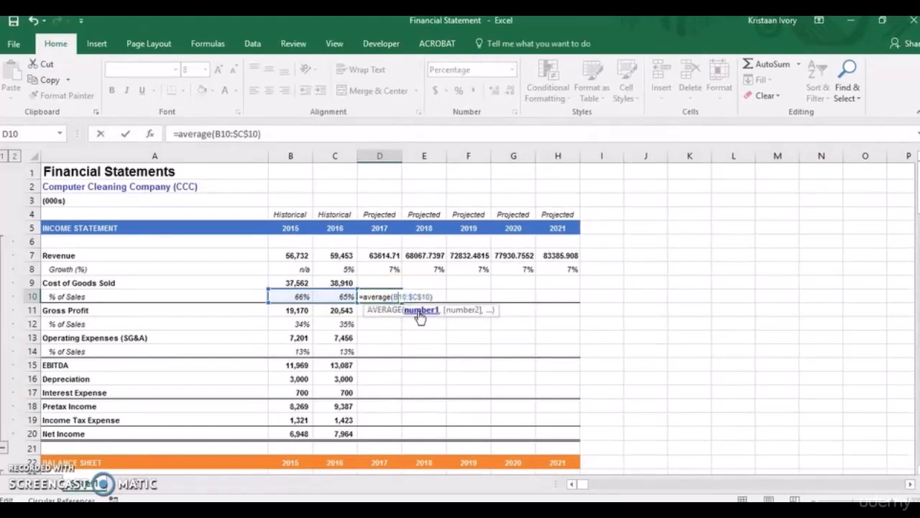
{"action": "key", "text": "F4"}
{"action": "key", "text": "Return"}
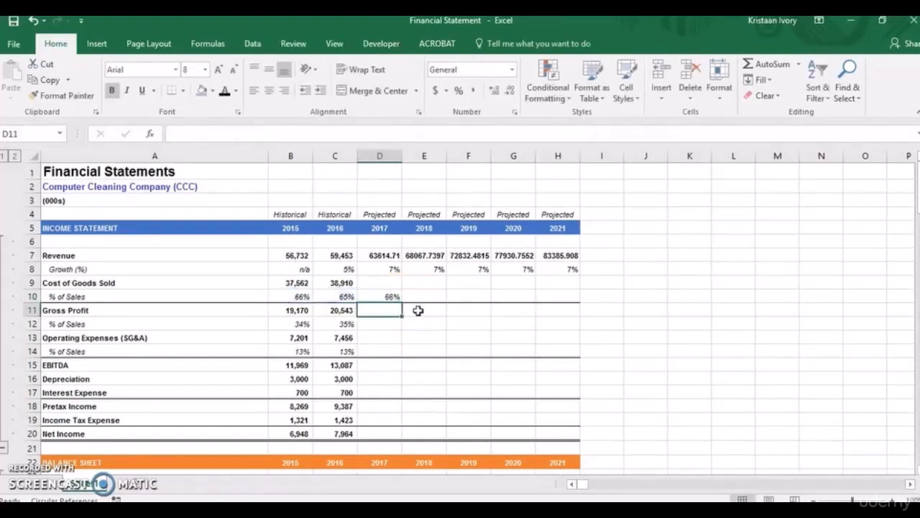
Fill the average cost of goods sold percentage from D10 across to 2021 in H10.
{"action": "left_click", "coordinate": [386, 297]}
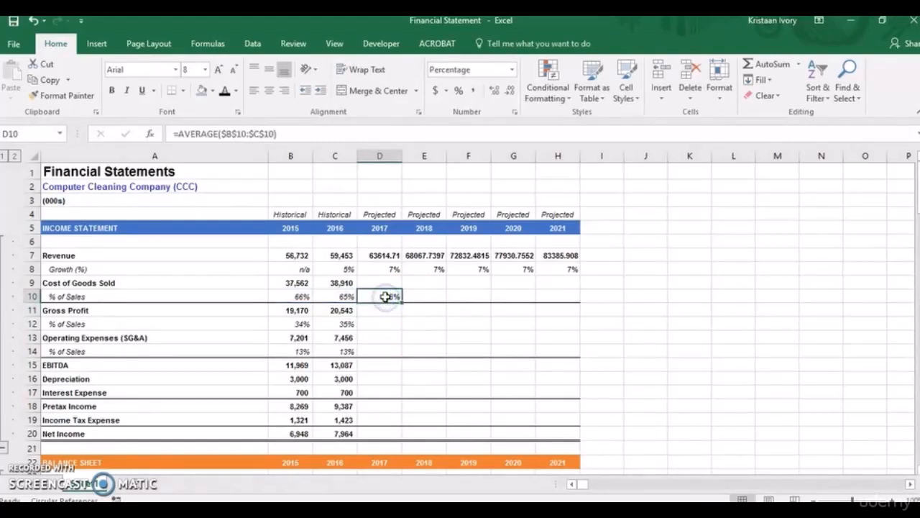
{"action": "left_click_drag", "start_coordinate": [386, 296], "coordinate": [557, 297]}
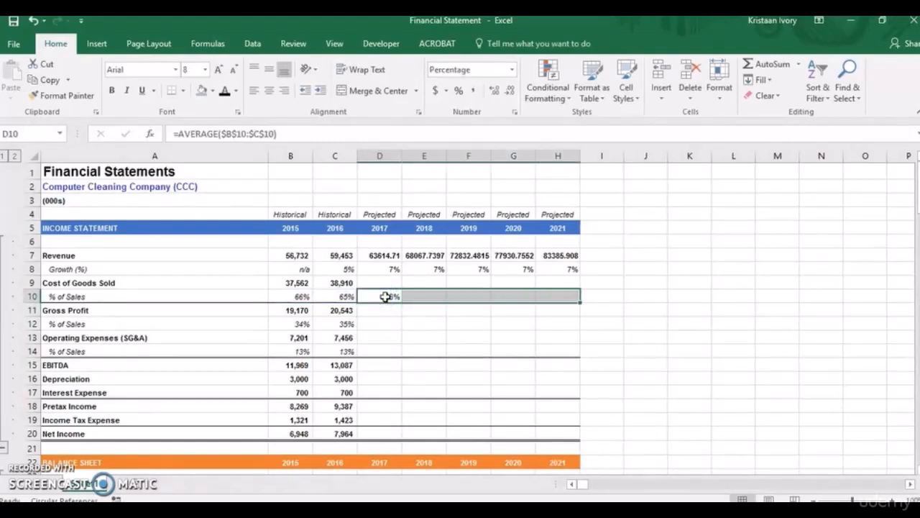
{"action": "key", "text": "ctrl+r"}
Calculate projected 2017 cost of goods sold in D9 with =D7*D10.
{"action": "left_click", "coordinate": [379, 282]}
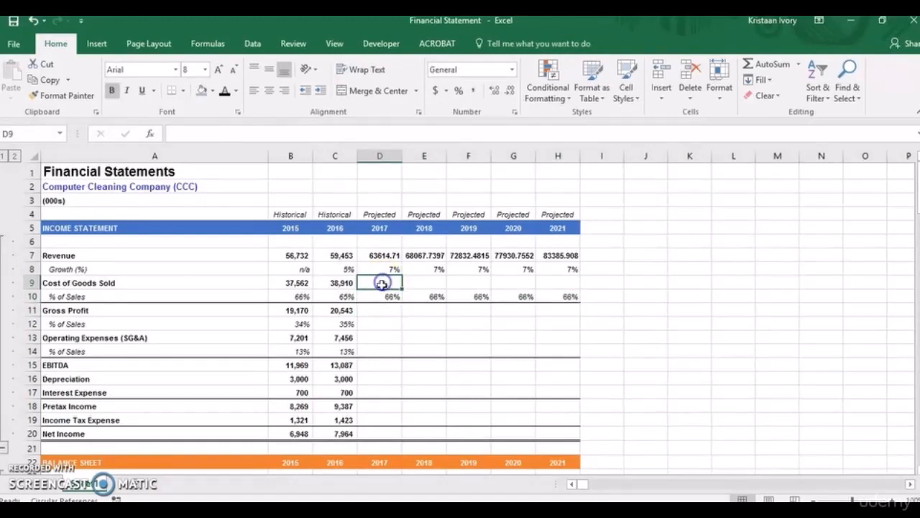
{"action": "type", "text": "="}
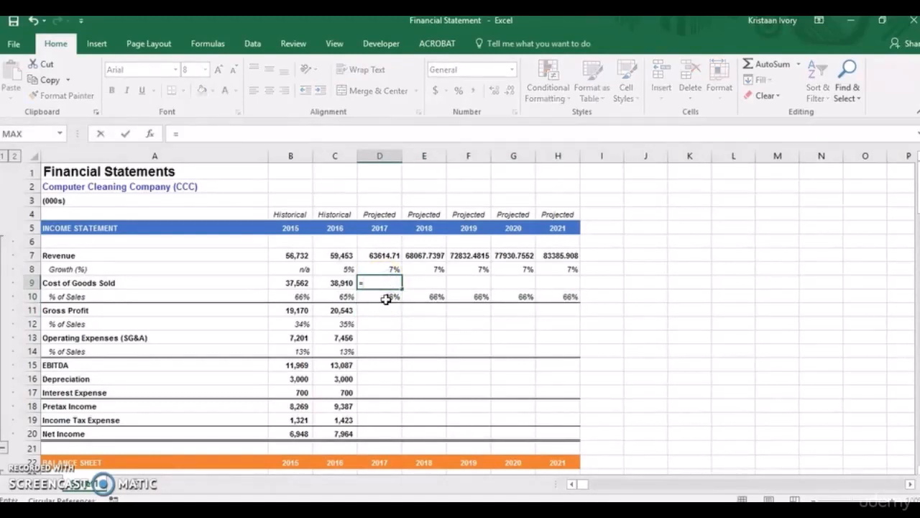
{"action": "left_click", "coordinate": [381, 255]}
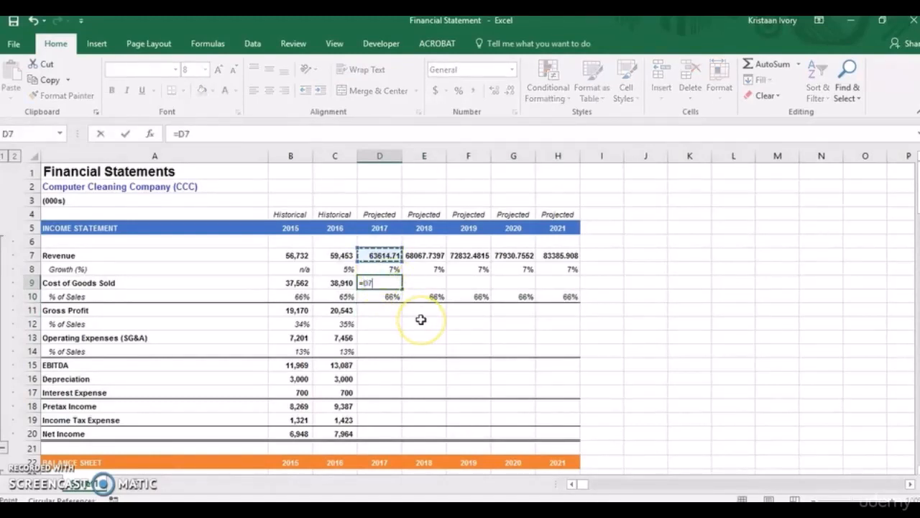
{"action": "type", "text": "*"}
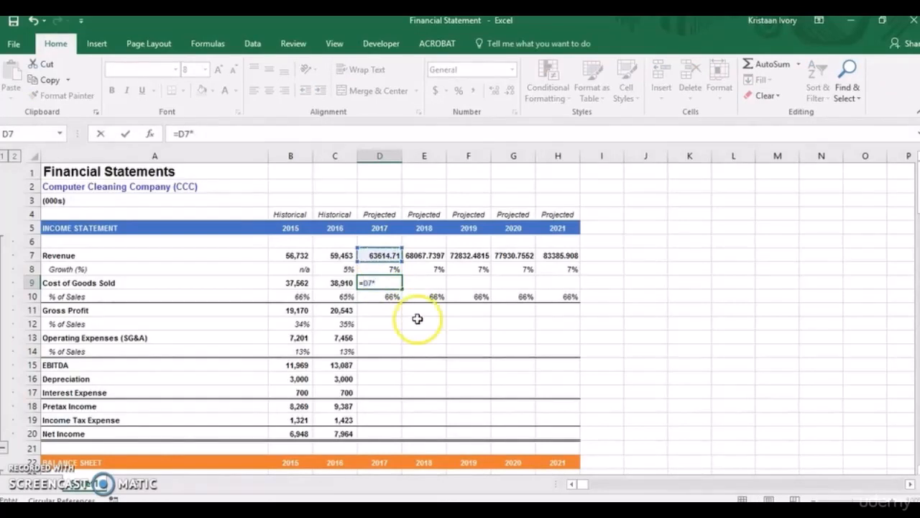
{"action": "left_click", "coordinate": [386, 297]}
{"action": "key", "text": "Return"}
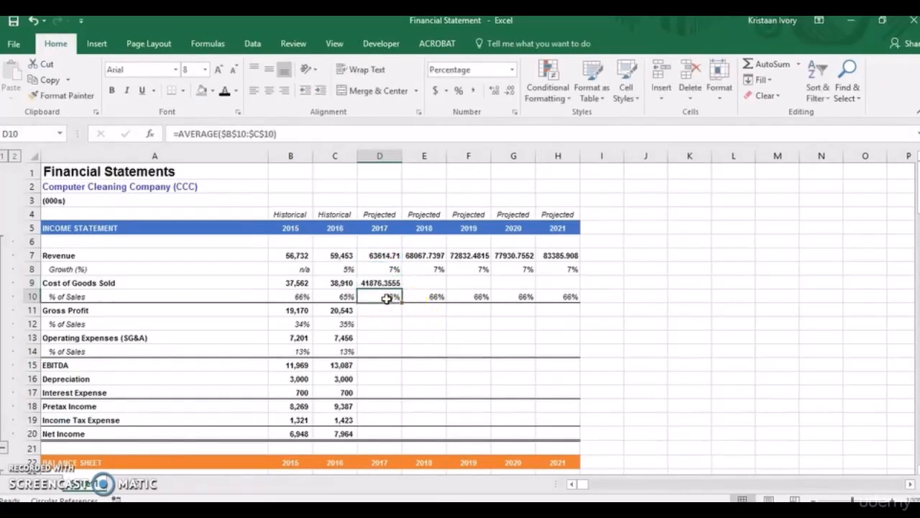
Fill the projected cost of goods sold formula from D9 across to 2021 in H9.
{"action": "left_click", "coordinate": [383, 282]}
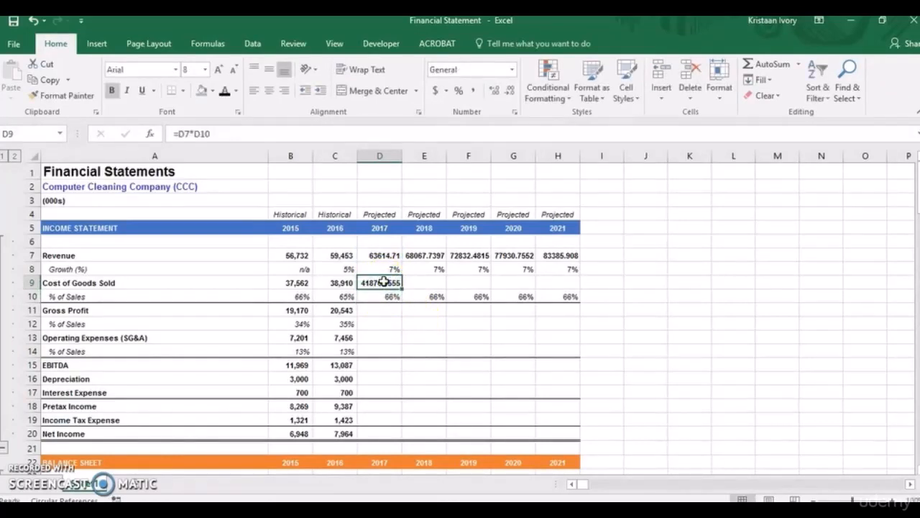
{"action": "key", "text": "shift+Right"}
{"action": "key", "text": "shift+Right"}
{"action": "key", "text": "shift+Right"}
{"action": "key", "text": "shift+Right"}
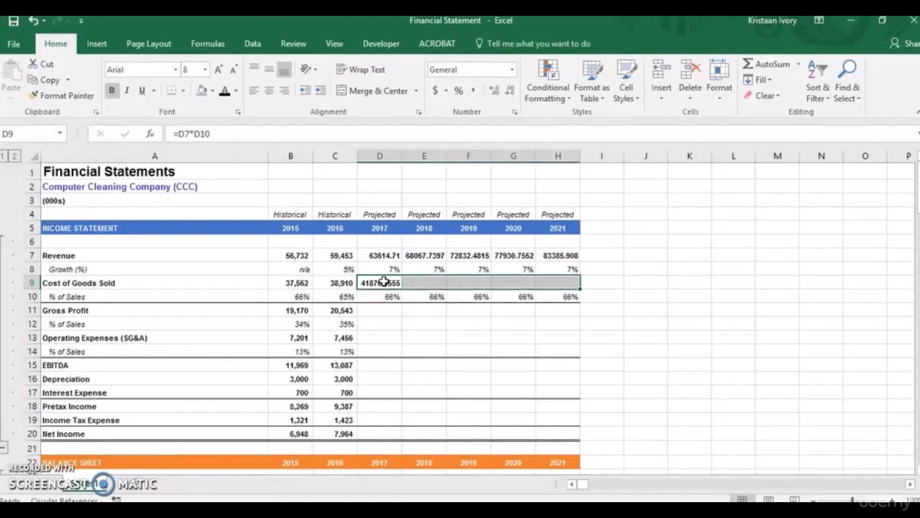
{"action": "key", "text": "ctrl+r"}
{"action": "key", "text": "Tab"}
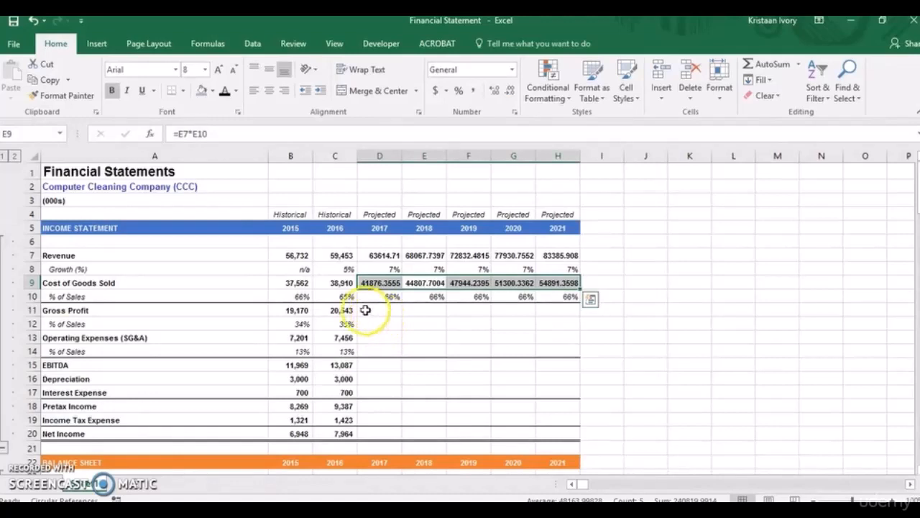
Fill the 2016 gross profit formula from C11 across the projected years to 2021 in H11.
{"action": "left_click", "coordinate": [362, 310]}
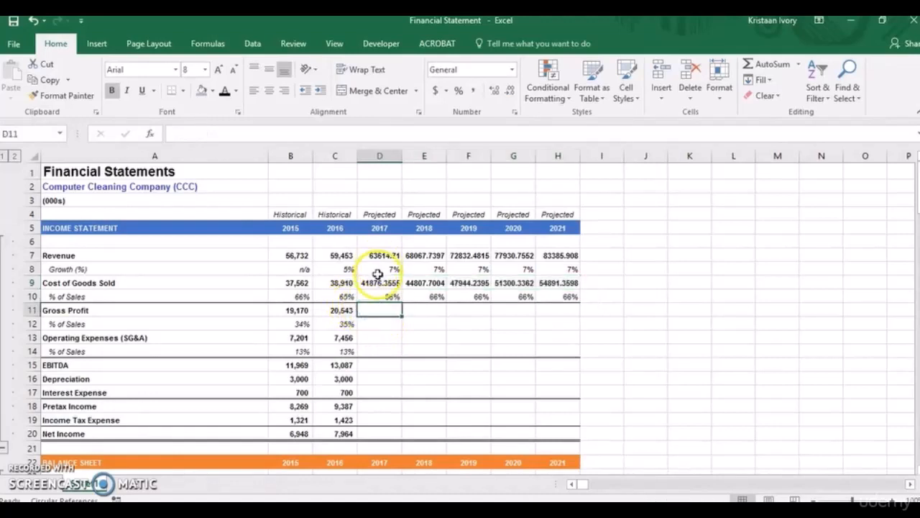
{"action": "left_click", "coordinate": [342, 310]}
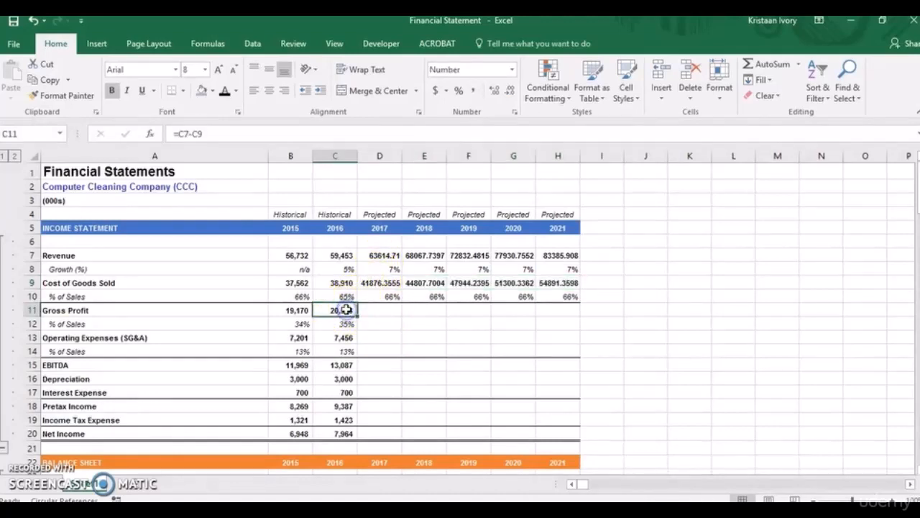
{"action": "left_click", "coordinate": [339, 316]}
{"action": "key", "text": "shift+Right"}
{"action": "key", "text": "shift+Right"}
{"action": "key", "text": "shift+Right"}
{"action": "key", "text": "shift+Right"}
{"action": "key", "text": "shift+Right"}
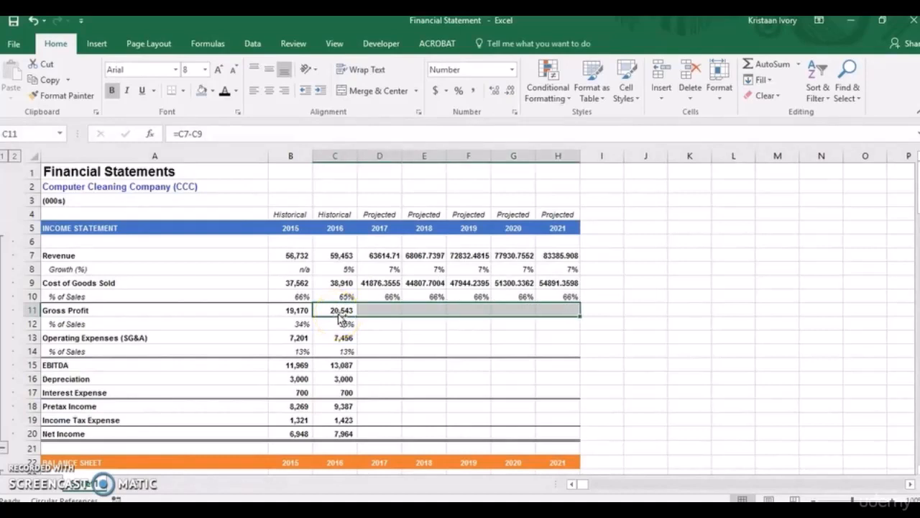
{"action": "key", "text": "ctrl+r"}
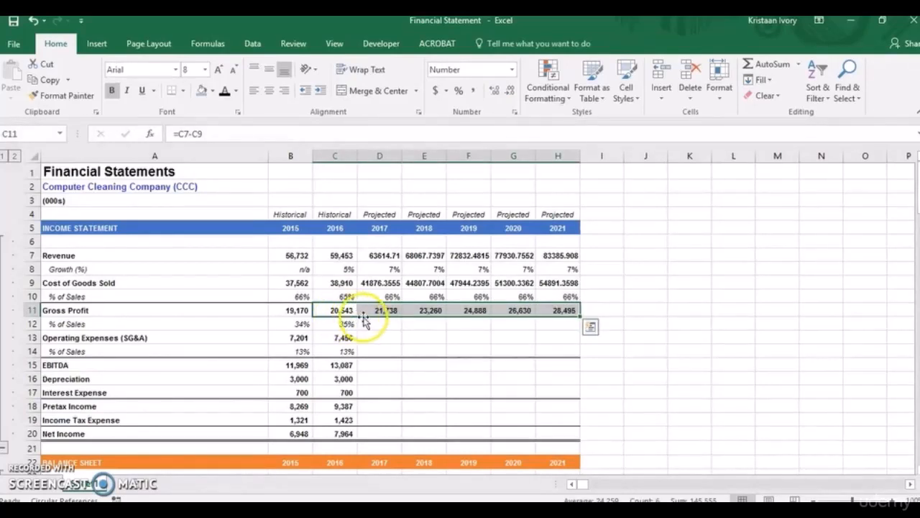
Fill the gross profit percent-of-sales formula from C12 across the projected years to H12.
{"action": "left_click", "coordinate": [344, 325]}
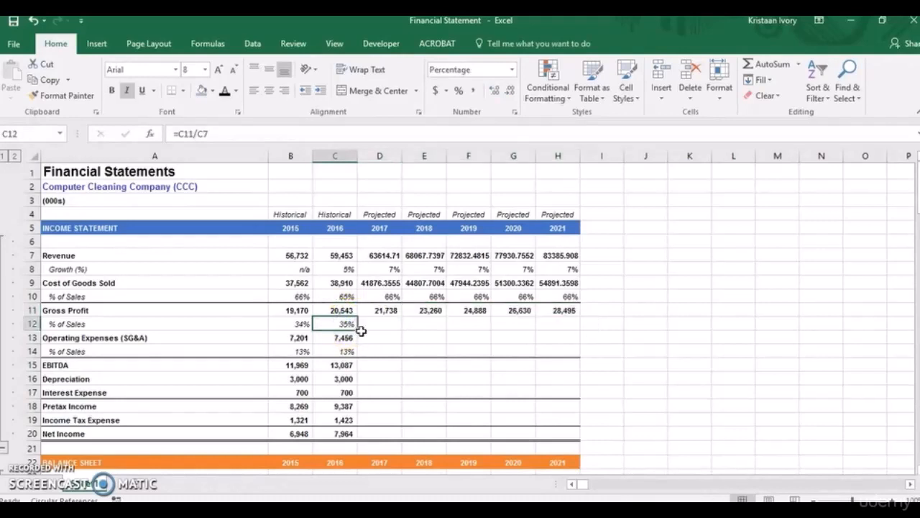
{"action": "key", "text": "shift+Right"}
{"action": "key", "text": "shift+Right"}
{"action": "key", "text": "shift+Right"}
{"action": "key", "text": "shift+Right"}
{"action": "key", "text": "shift+Right"}
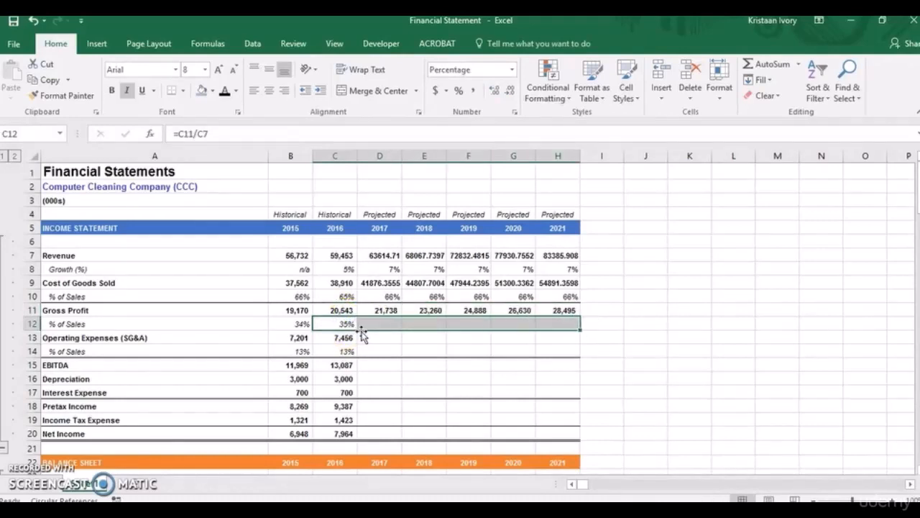
{"action": "key", "text": "ctrl+r"}
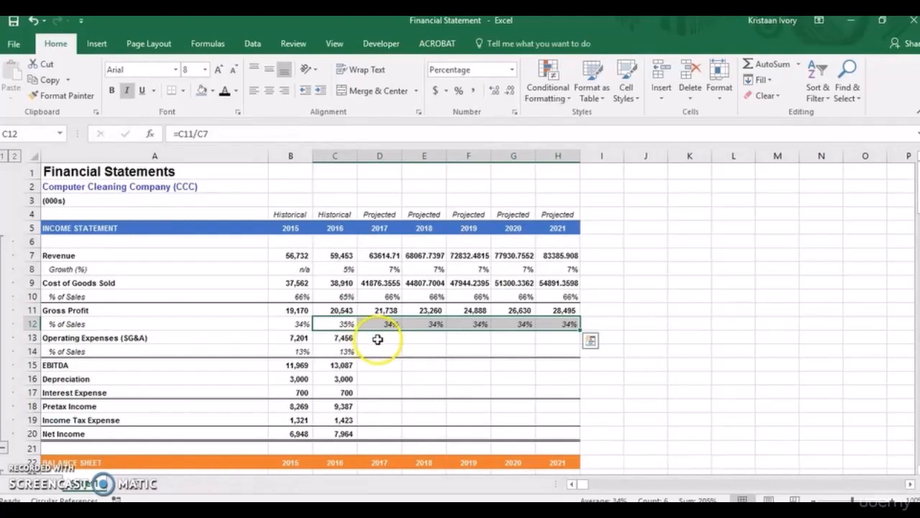
Set the 2017 operating expenses percentage in D14 to the historical average with absolute references, =AVERAGE($B$14:$C$14).
{"action": "left_click", "coordinate": [374, 338]}
{"action": "left_click", "coordinate": [371, 353]}
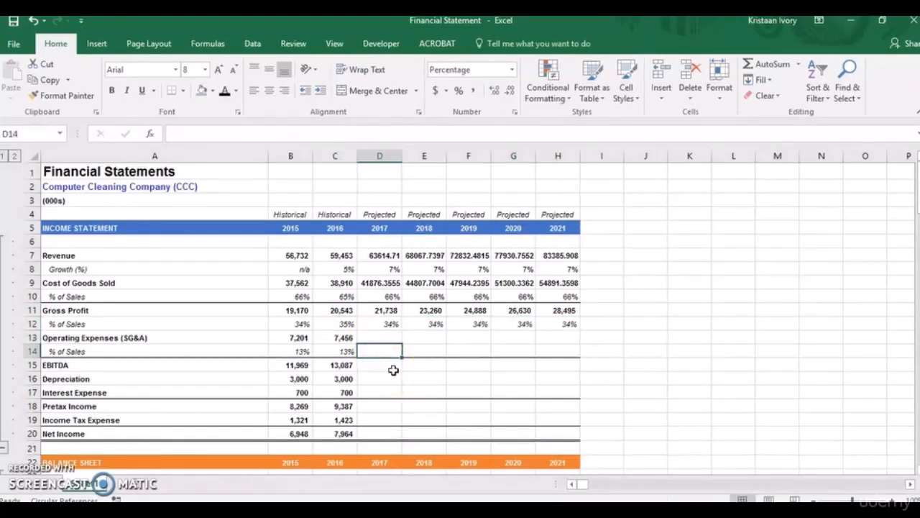
{"action": "type", "text": "="}
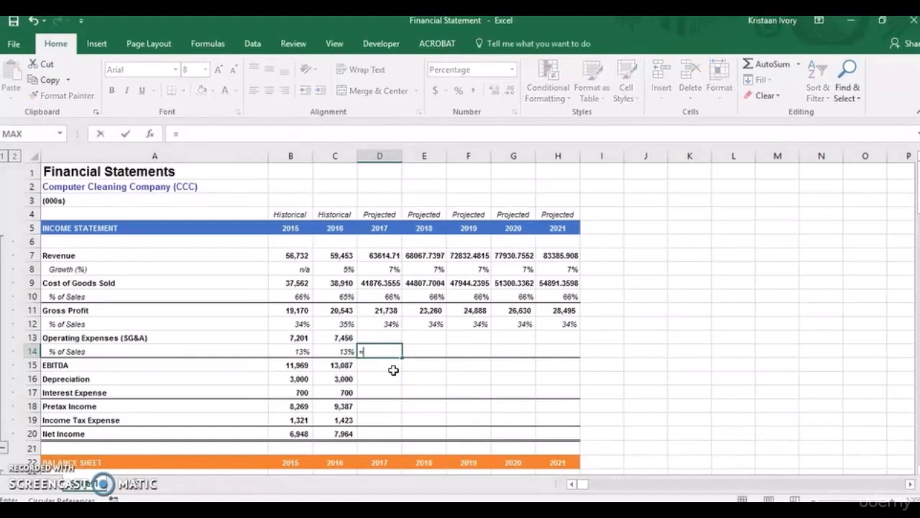
{"action": "type", "text": "average"}
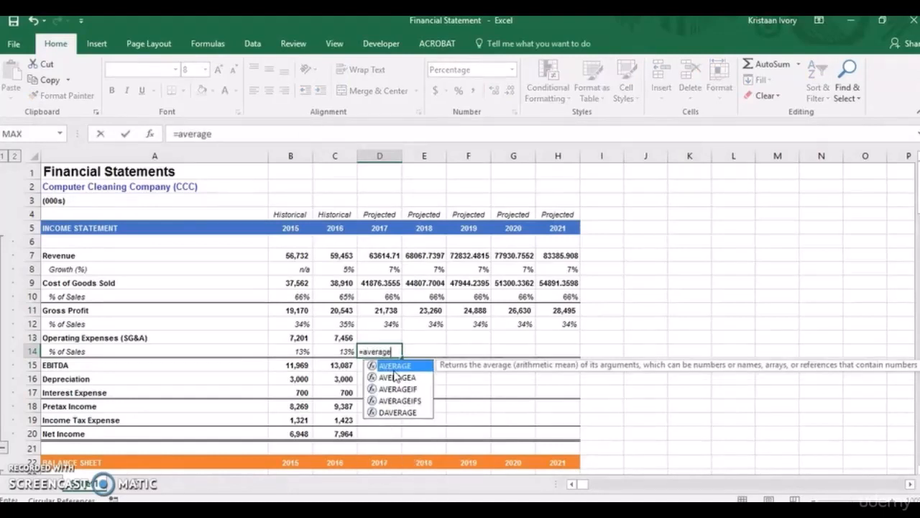
{"action": "type", "text": "("}
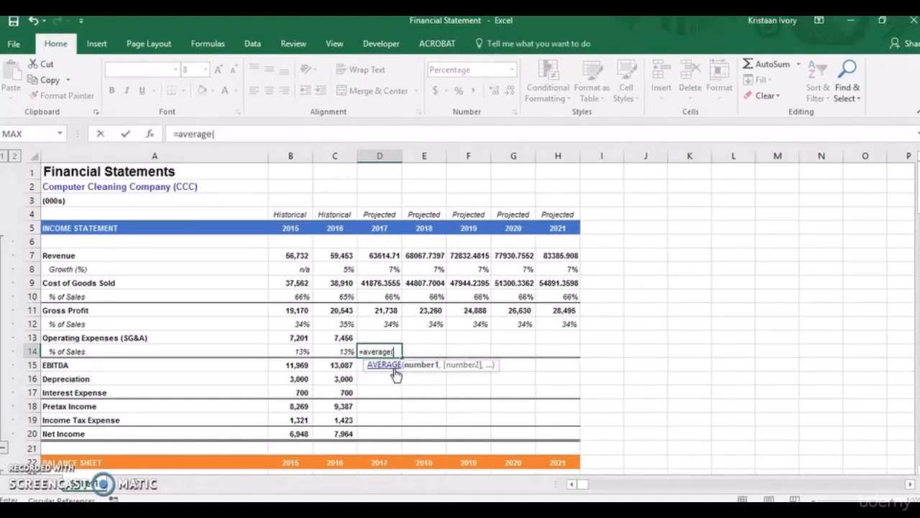
{"action": "left_click_drag", "start_coordinate": [335, 351], "coordinate": [304, 351]}
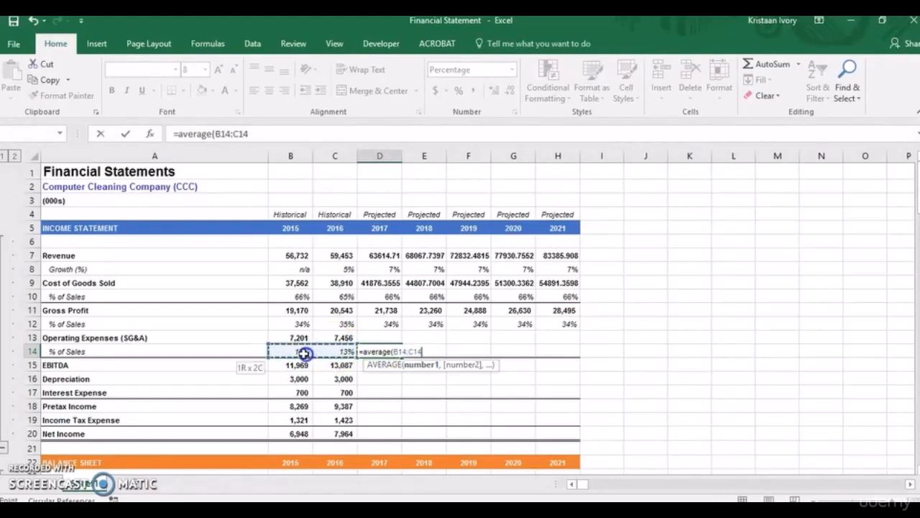
{"action": "key", "text": "F4"}
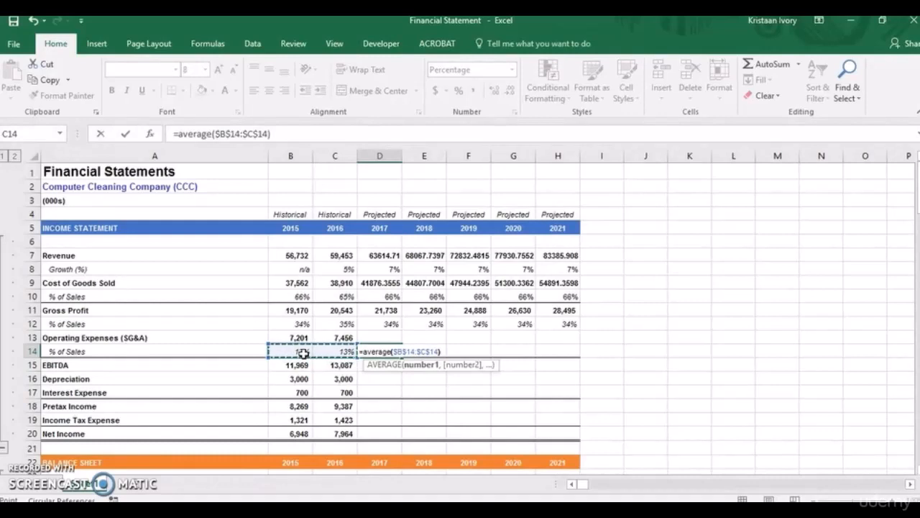
{"action": "key", "text": "Return"}
Fill the average operating expenses percentage from D14 across to 2021 in H14.
{"action": "left_click", "coordinate": [372, 352]}
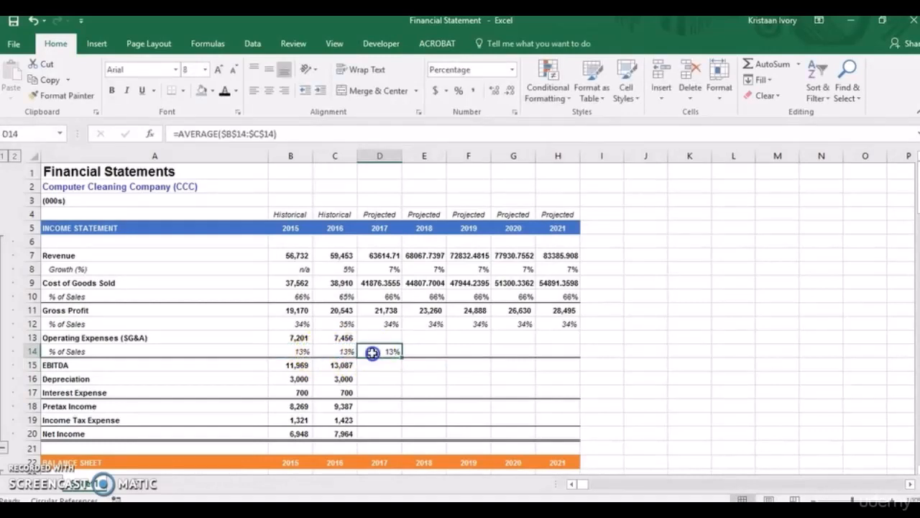
{"action": "key", "text": "shift+Right"}
{"action": "key", "text": "shift+Right"}
{"action": "key", "text": "shift+Right"}
{"action": "key", "text": "shift+Right"}
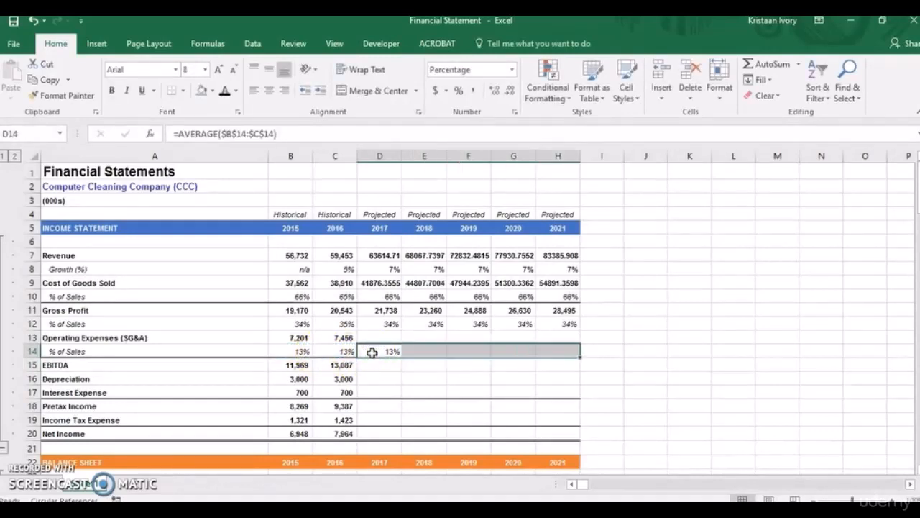
{"action": "key", "text": "ctrl+r"}
Calculate projected 2017 operating expenses in D13 with =D7*D14.
{"action": "left_click", "coordinate": [386, 336]}
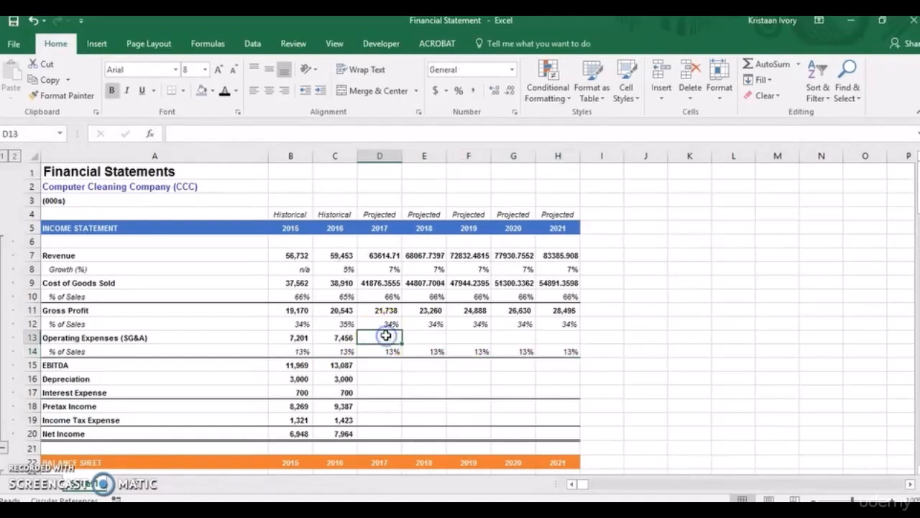
{"action": "type", "text": "="}
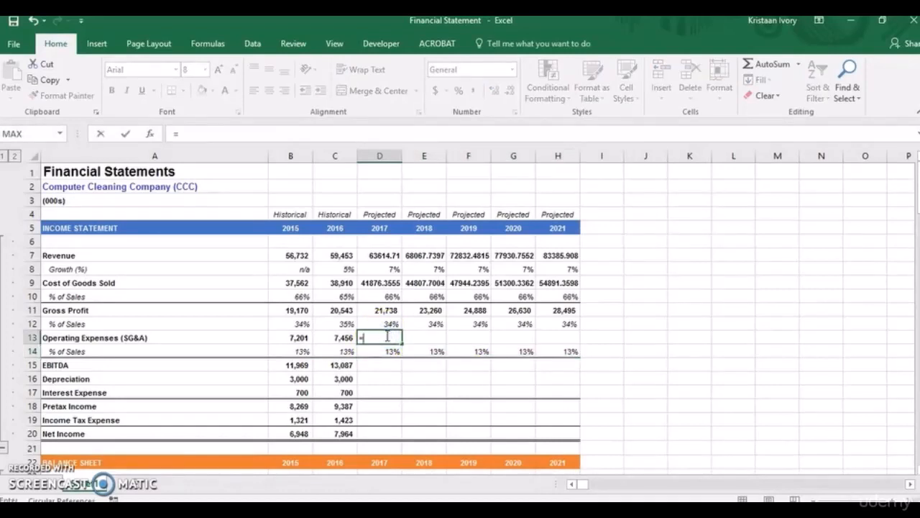
{"action": "left_click", "coordinate": [377, 260]}
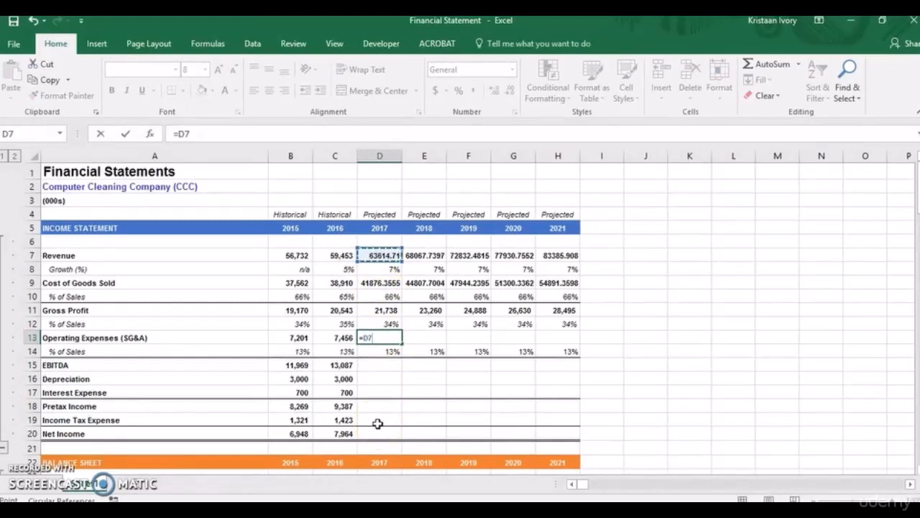
{"action": "type", "text": "*"}
{"action": "left_click", "coordinate": [381, 351]}
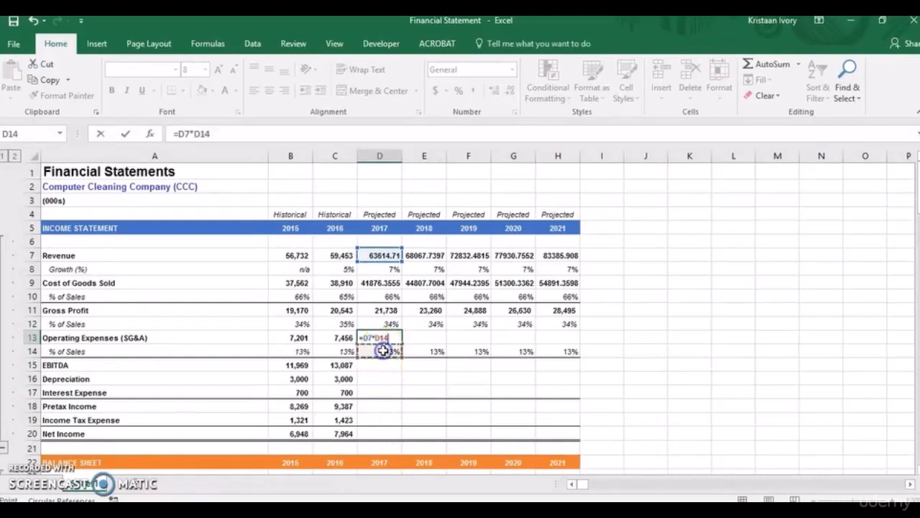
{"action": "key", "text": "Return"}
Fill the operating expenses formula from D13 across to H13 and the EBITDA formula from C15 across to H15.
{"action": "left_click", "coordinate": [382, 338]}
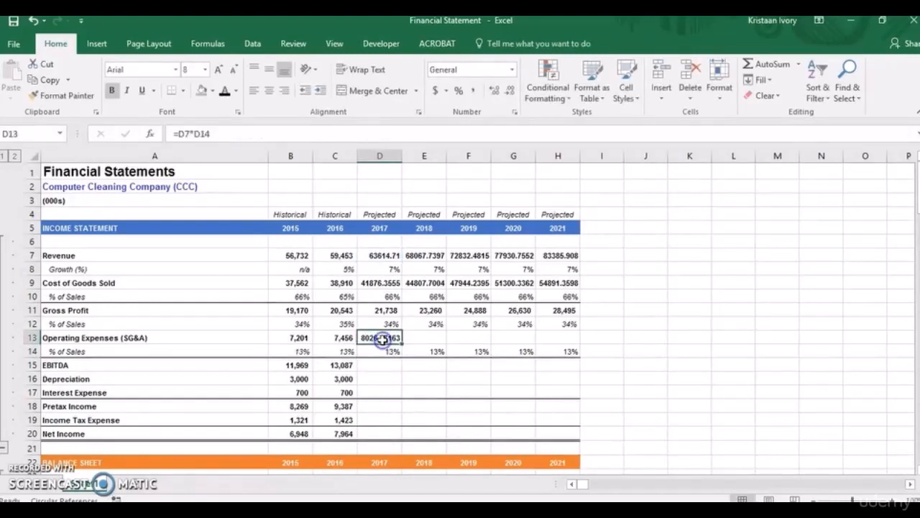
{"action": "key", "text": "shift+Right"}
{"action": "key", "text": "shift+Right"}
{"action": "key", "text": "shift+Right"}
{"action": "key", "text": "shift+Right"}
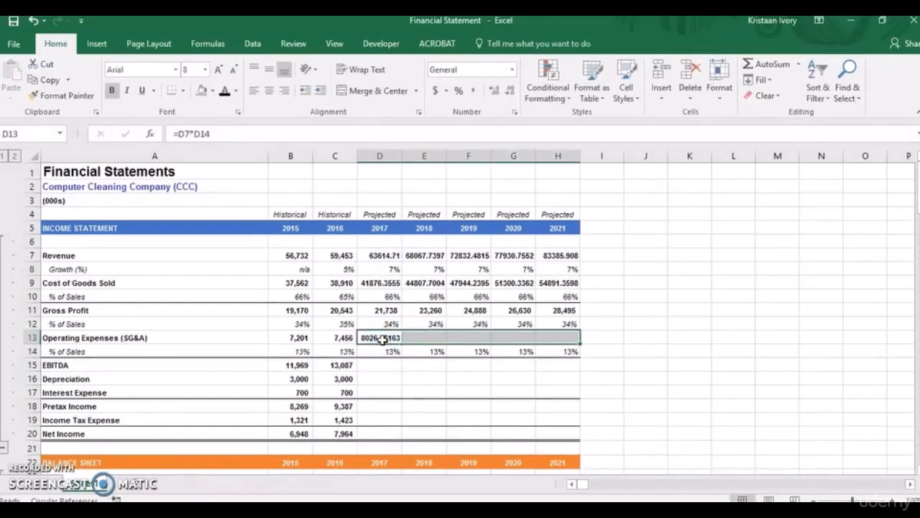
{"action": "key", "text": "ctrl+r"}
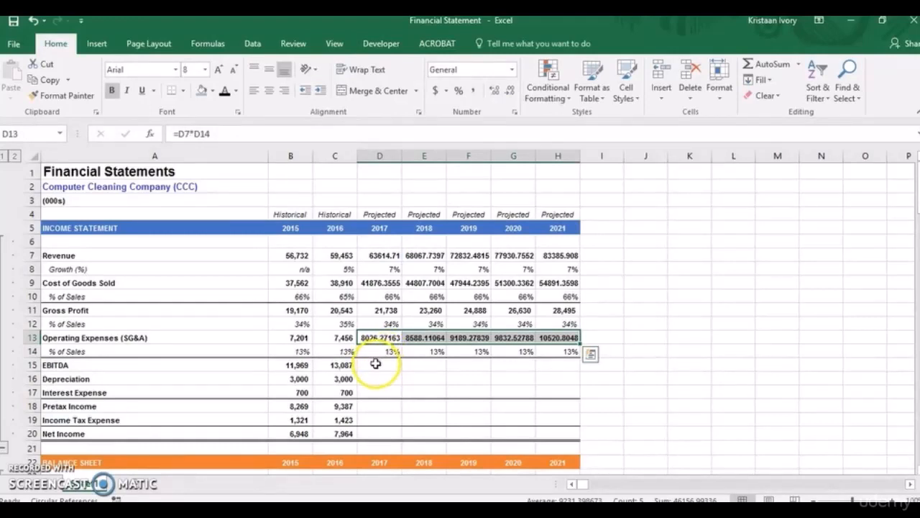
{"action": "left_click", "coordinate": [349, 365]}
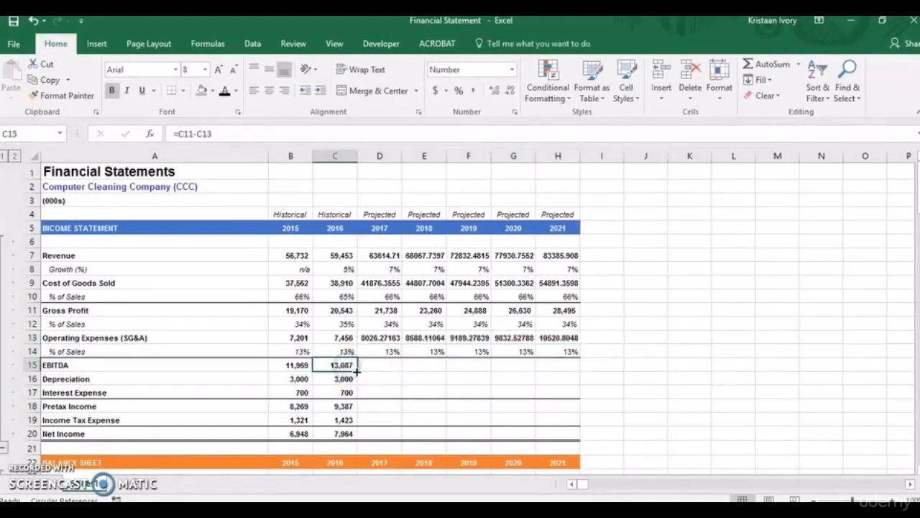
{"action": "left_click_drag", "start_coordinate": [359, 369], "coordinate": [561, 365]}
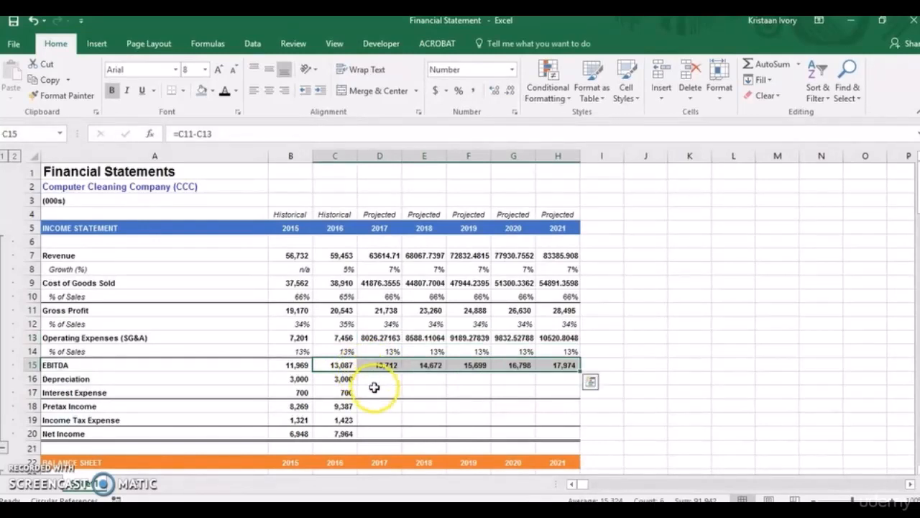
Shade the empty projected depreciation and interest expense cells D16:H17 with the blue-gray fill color.
{"action": "left_click", "coordinate": [379, 379]}
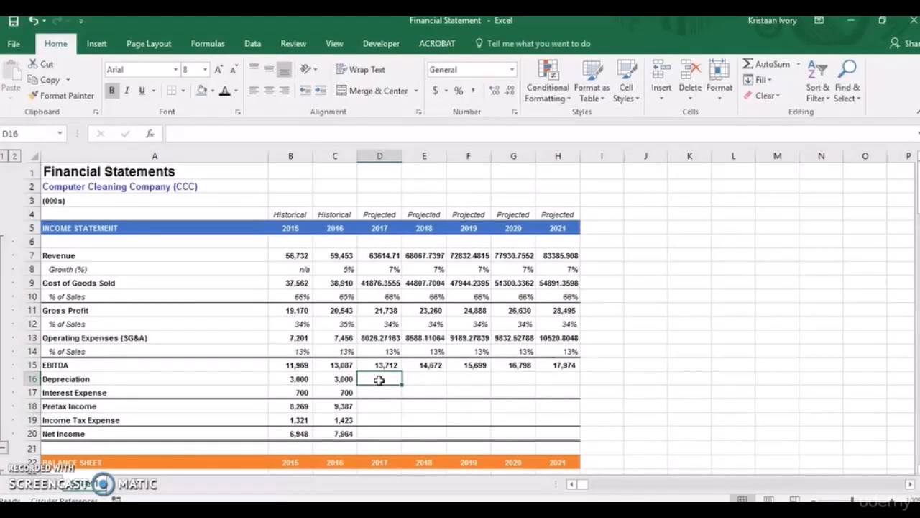
{"action": "left_click_drag", "start_coordinate": [378, 380], "coordinate": [558, 392]}
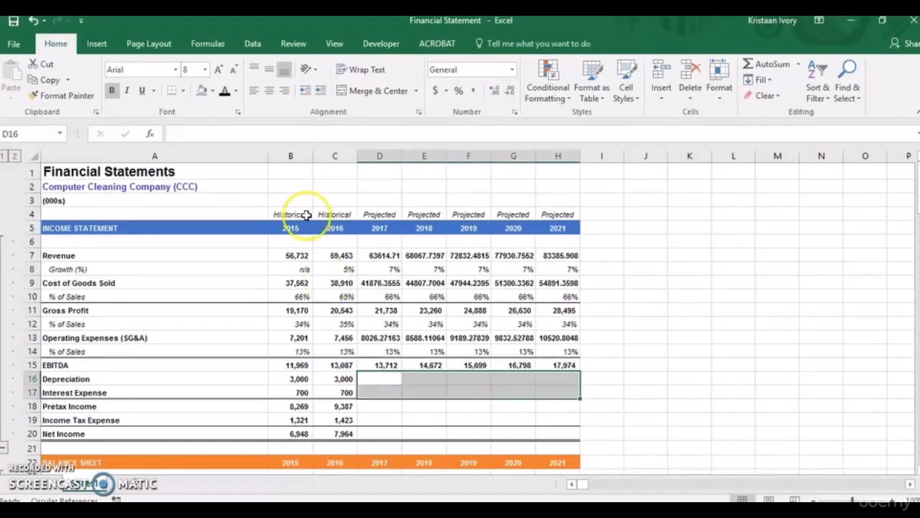
{"action": "left_click", "coordinate": [201, 91]}
Fill the 2016 pretax income formula from C18 across the projected years to H18.
{"action": "left_click", "coordinate": [363, 405]}
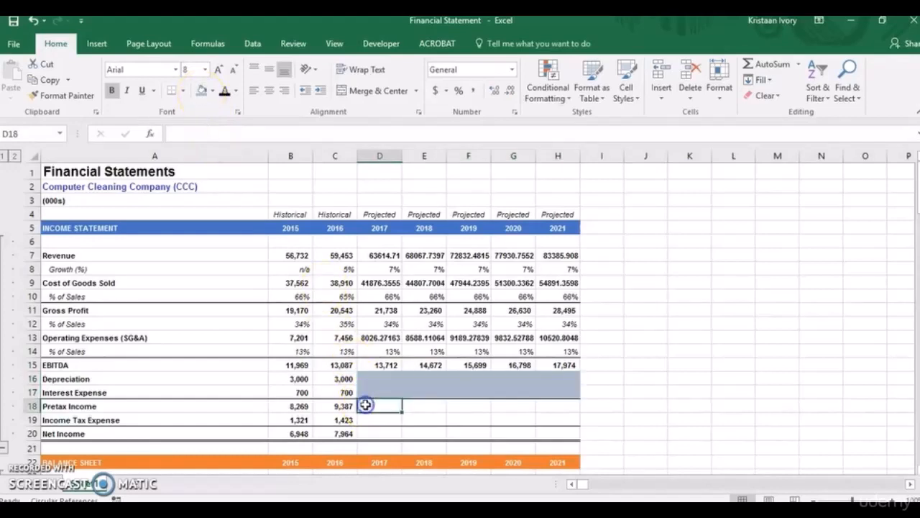
{"action": "left_click", "coordinate": [343, 406]}
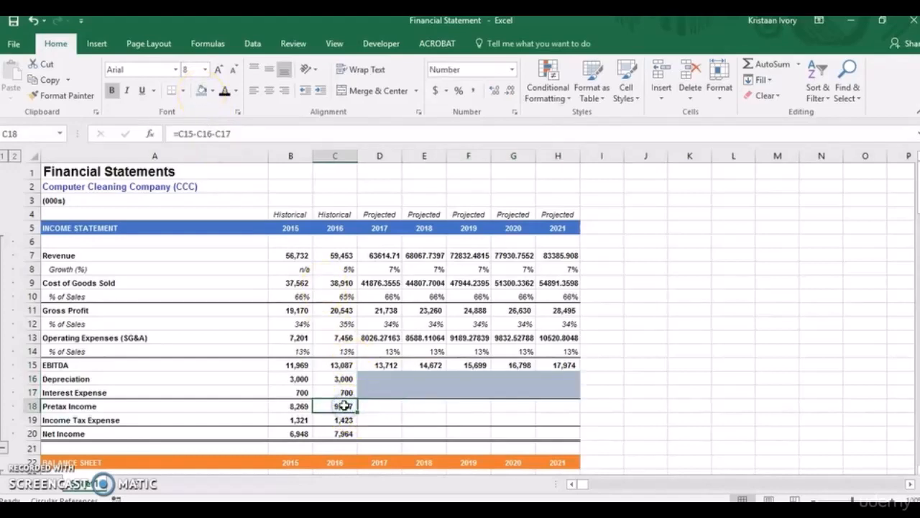
{"action": "key", "text": "shift+Right"}
{"action": "key", "text": "shift+Right"}
{"action": "key", "text": "shift+Right"}
{"action": "key", "text": "shift+Right"}
{"action": "key", "text": "shift+Right"}
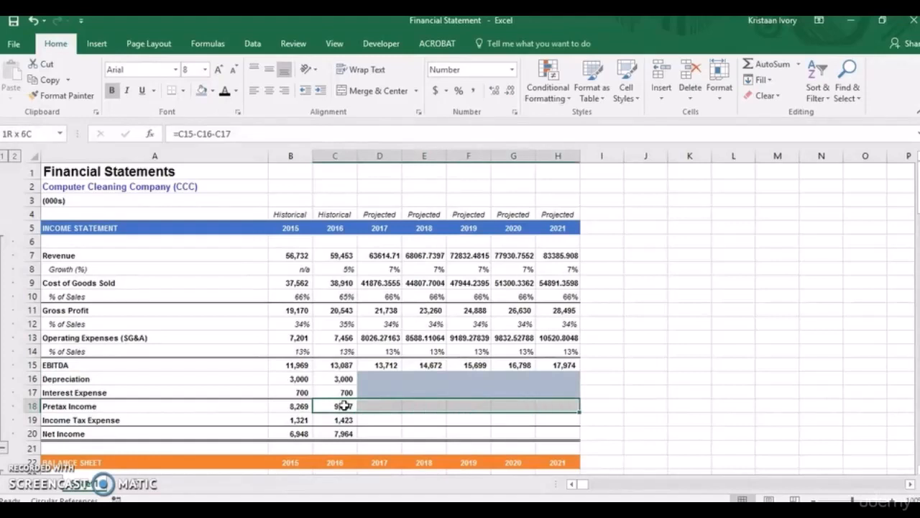
{"action": "key", "text": "ctrl+r"}
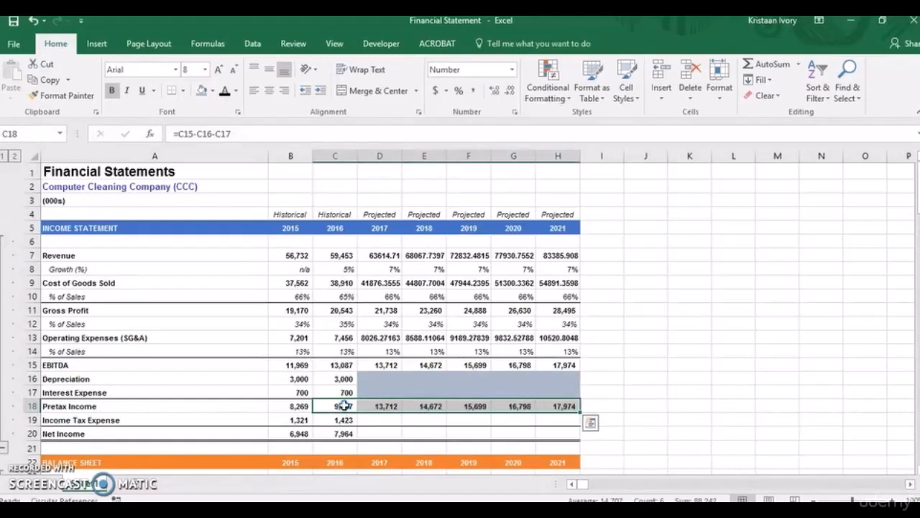
Enter 1750 as the projected 2017 income tax expense in D19.
{"action": "left_click", "coordinate": [387, 421]}
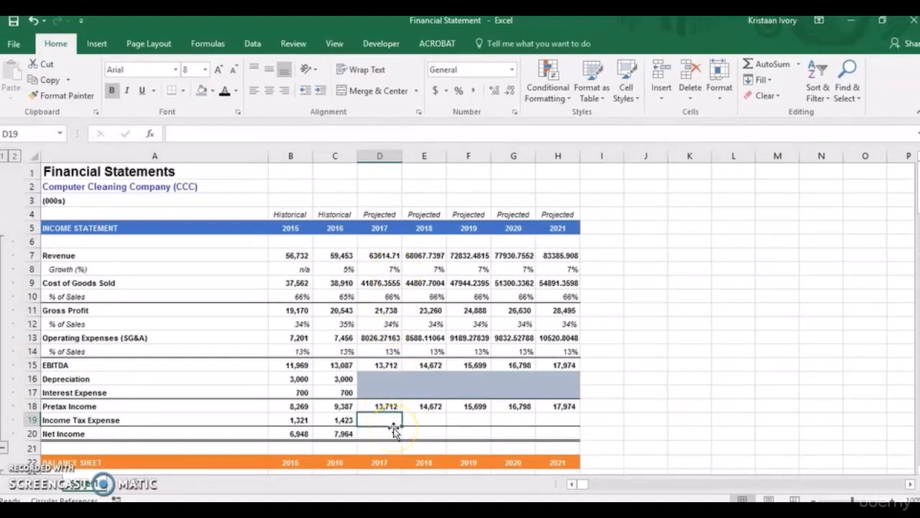
{"action": "type", "text": "1750"}
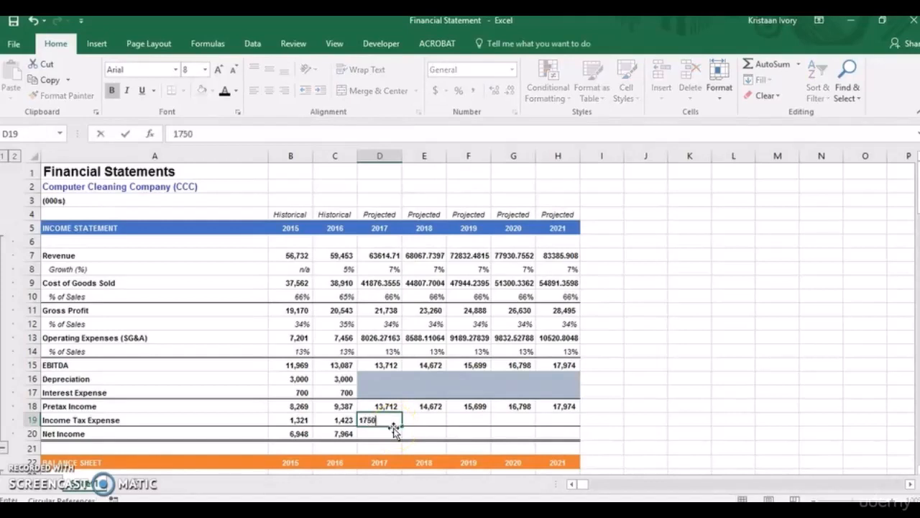
{"action": "key", "text": "Return"}
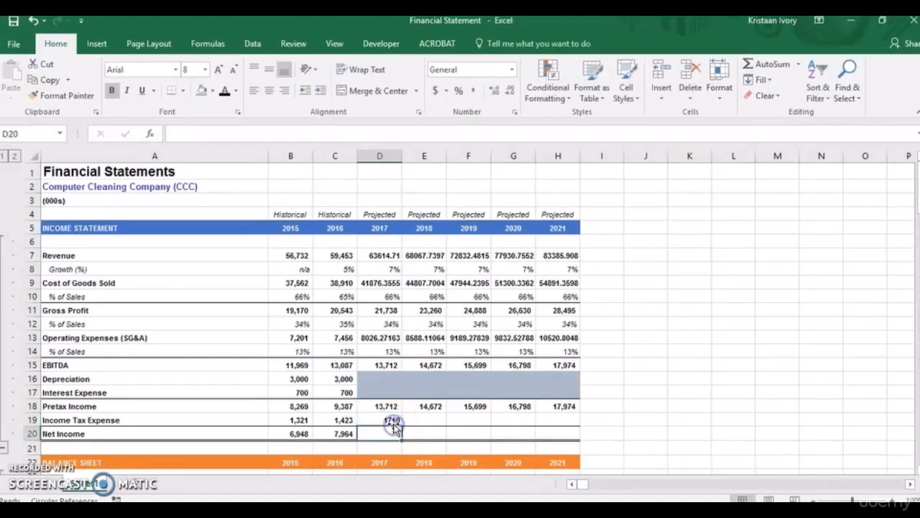
Fill the income tax expense of 1750 from D19 across to 2021 in H19.
{"action": "left_click", "coordinate": [392, 419]}
{"action": "key", "text": "shift+Right"}
{"action": "key", "text": "shift+Right"}
{"action": "key", "text": "shift+Right"}
{"action": "key", "text": "shift+Right"}
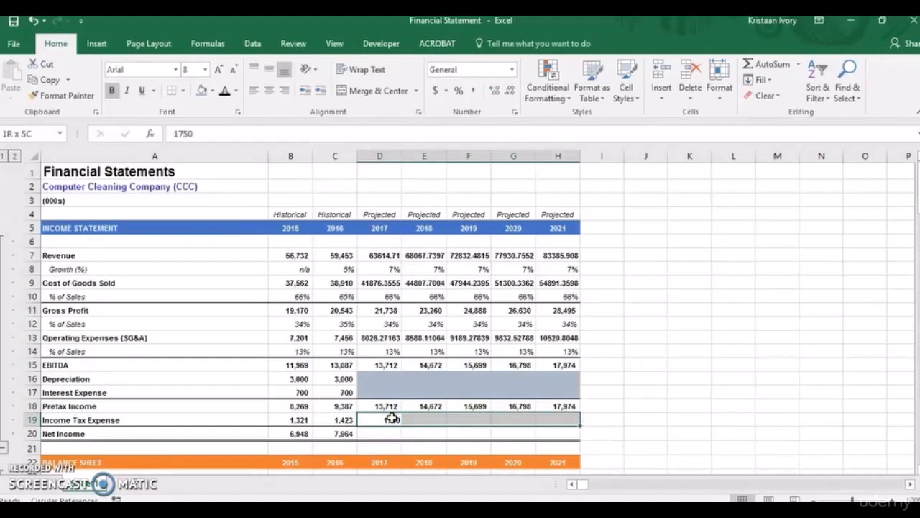
{"action": "key", "text": "ctrl+r"}
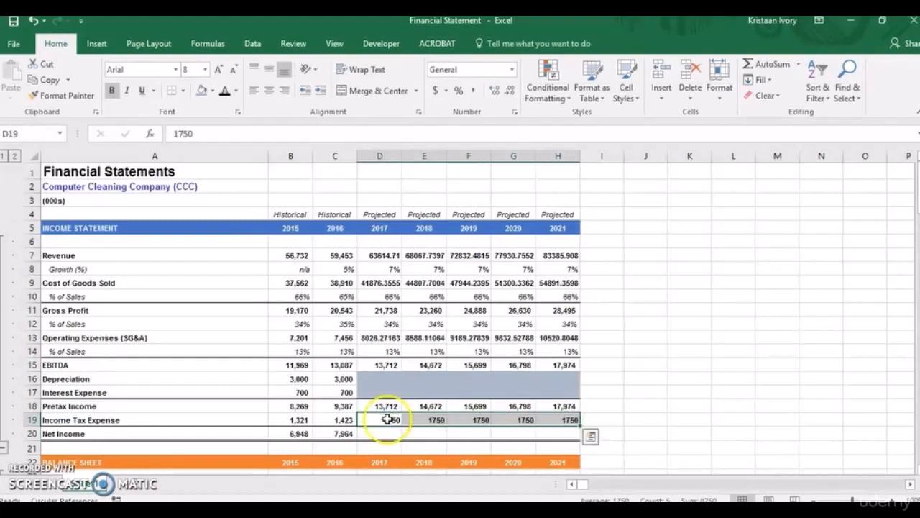
Fill the 2016 net income formula from C20 across the projected years to H20.
{"action": "left_click", "coordinate": [335, 433]}
{"action": "key", "text": "shift+Right"}
{"action": "key", "text": "shift+Right"}
{"action": "key", "text": "shift+Right"}
{"action": "key", "text": "shift+Right"}
{"action": "key", "text": "shift+Right"}
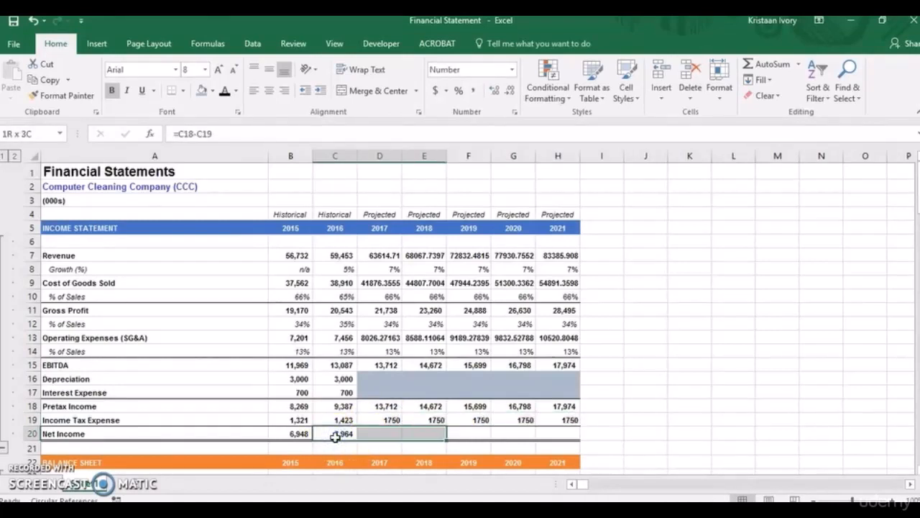
{"action": "key", "text": "ctrl+r"}
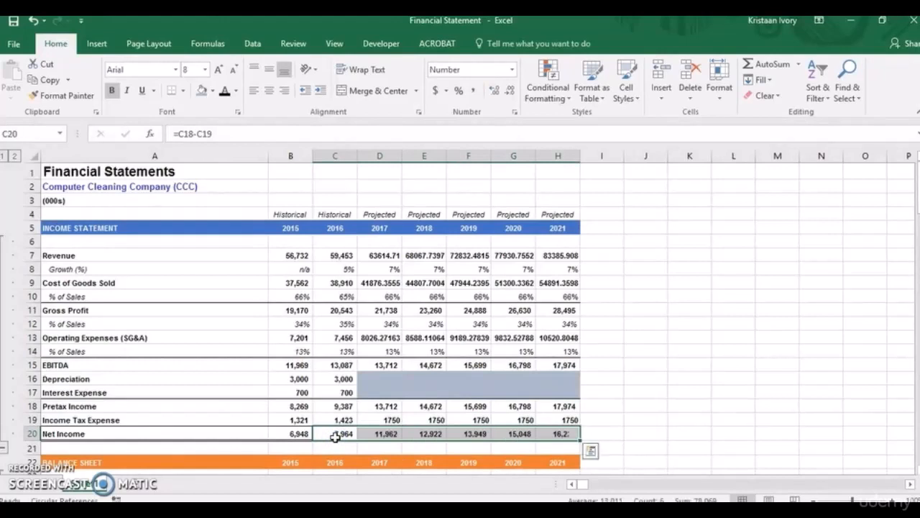
{"action": "left_click", "coordinate": [649, 413]}
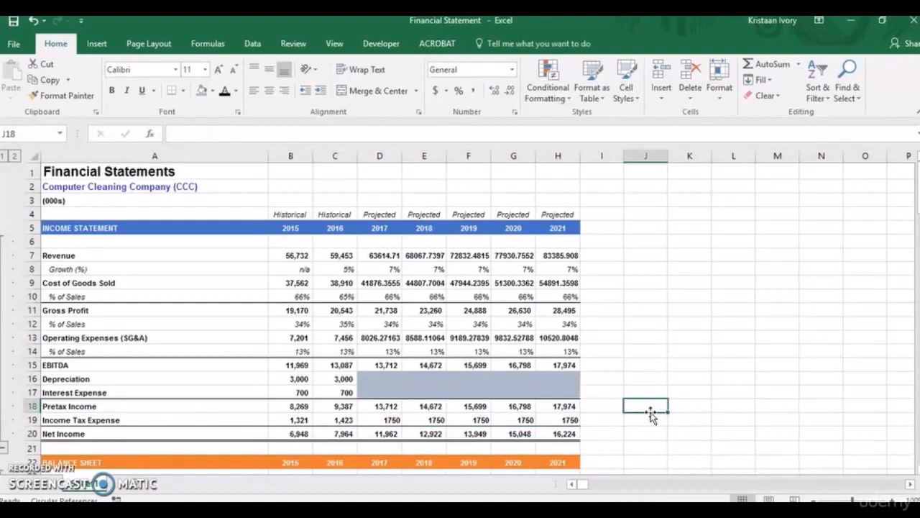
Copy the 2016 revenue cell C7 and paste only its formats onto the 2017 projected revenue in D7.
{"action": "left_click", "coordinate": [339, 256]}
{"action": "key", "text": "ctrl+c"}
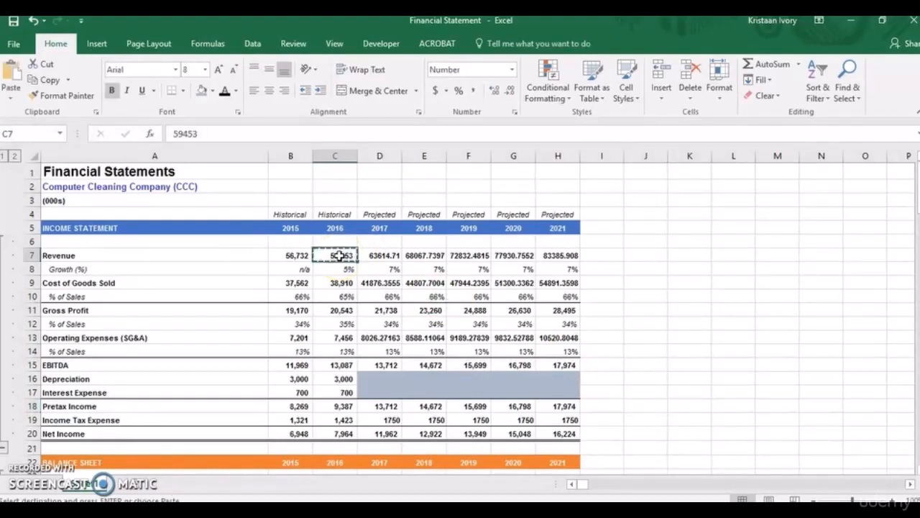
{"action": "left_click", "coordinate": [386, 255]}
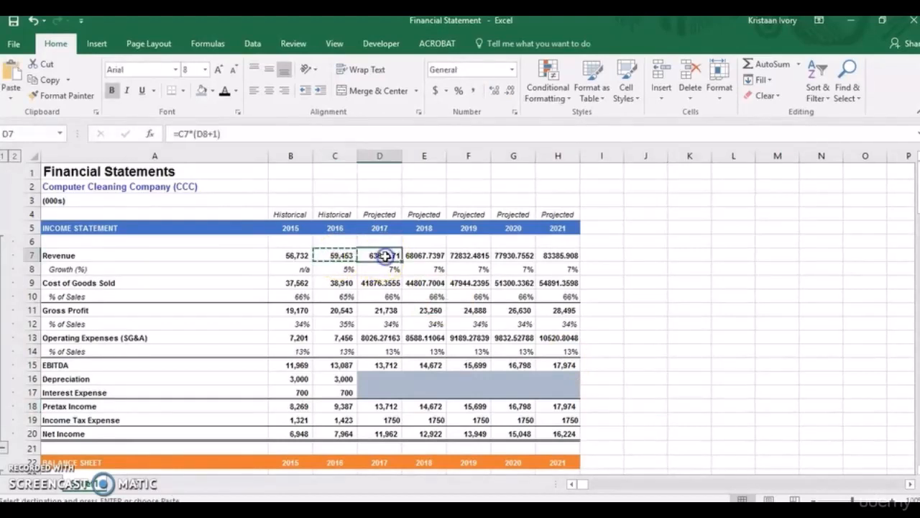
{"action": "key", "text": "alt"}
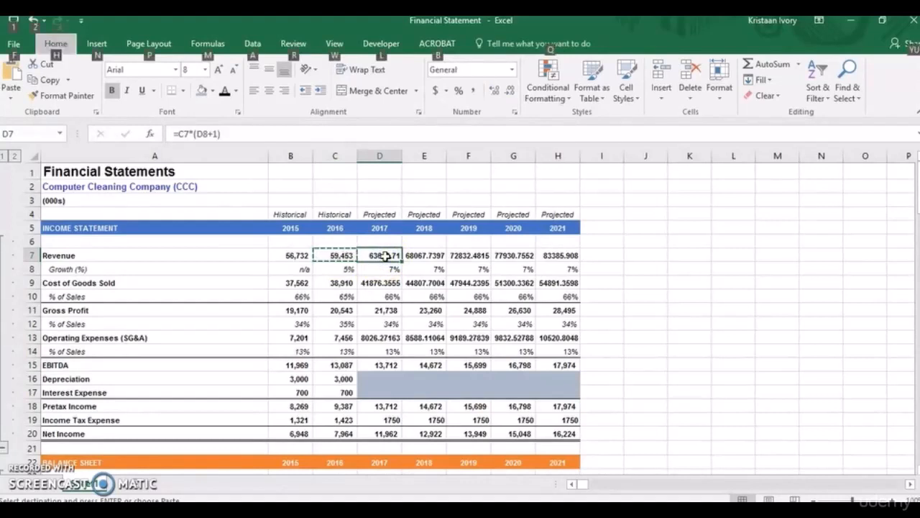
{"action": "key", "text": "h"}
{"action": "key", "text": "v"}
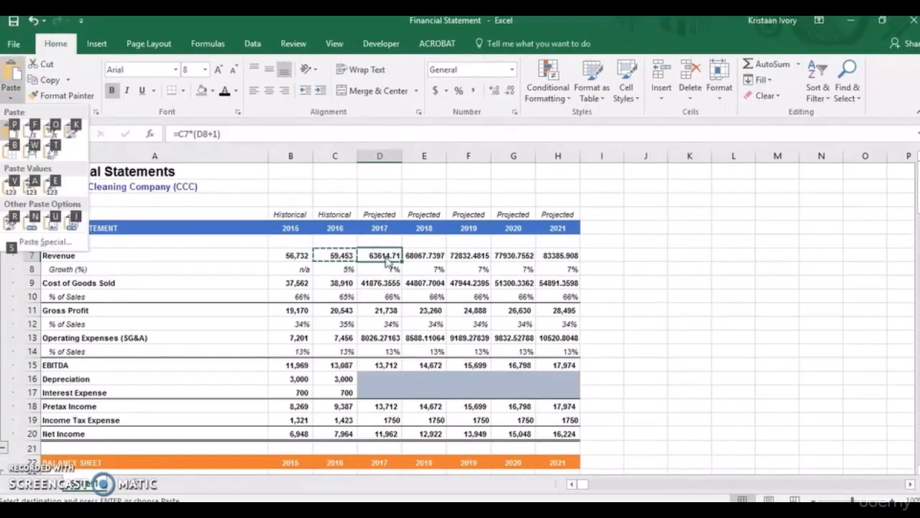
{"action": "key", "text": "s"}
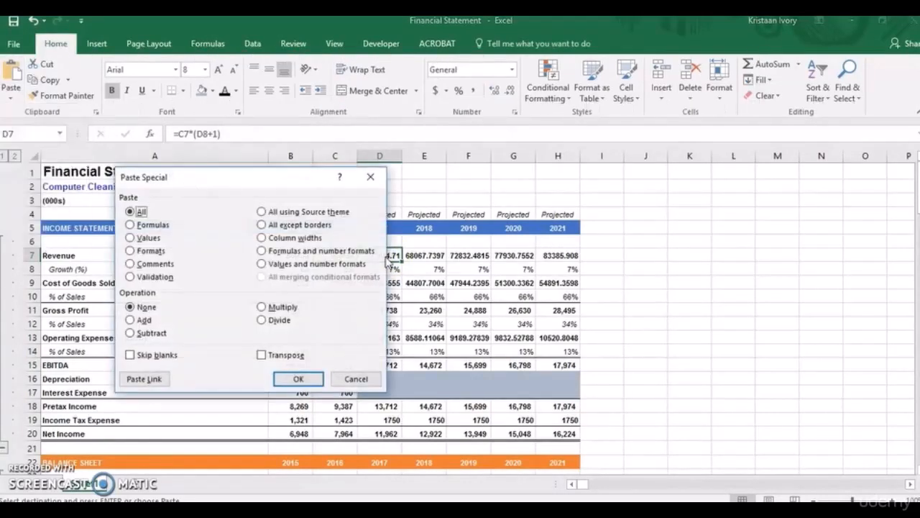
{"action": "left_click", "coordinate": [130, 251]}
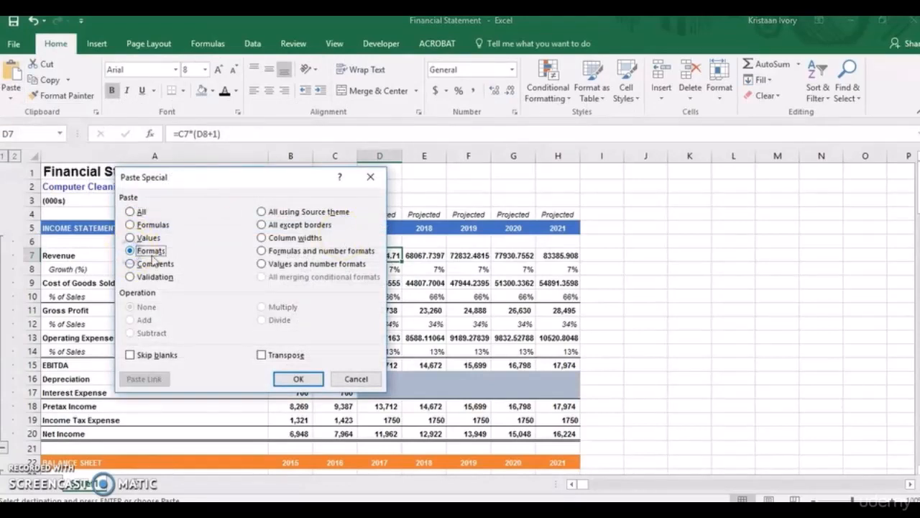
{"action": "left_click", "coordinate": [296, 378]}
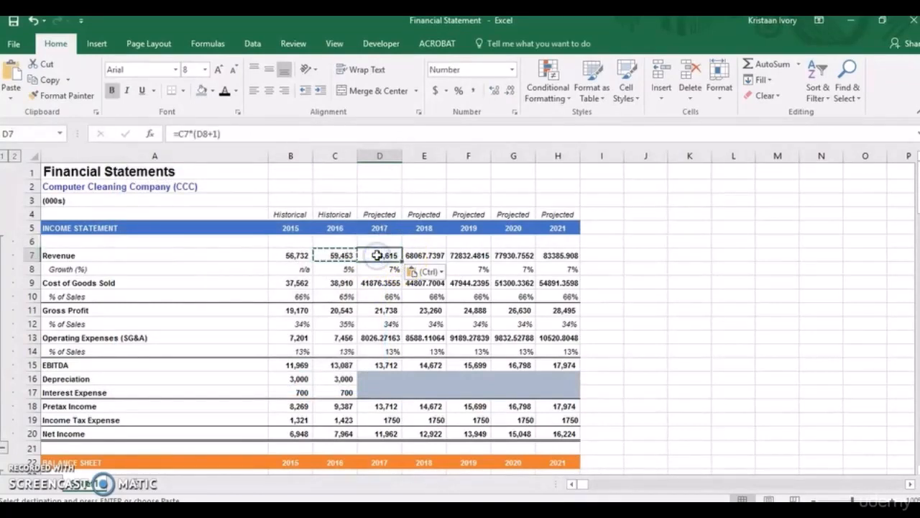
Paste the copied C7 formats across the projected revenue cells D7:H7.
{"action": "key", "text": "shift+Right"}
{"action": "key", "text": "shift+Right"}
{"action": "key", "text": "shift+Right"}
{"action": "key", "text": "shift+Right"}
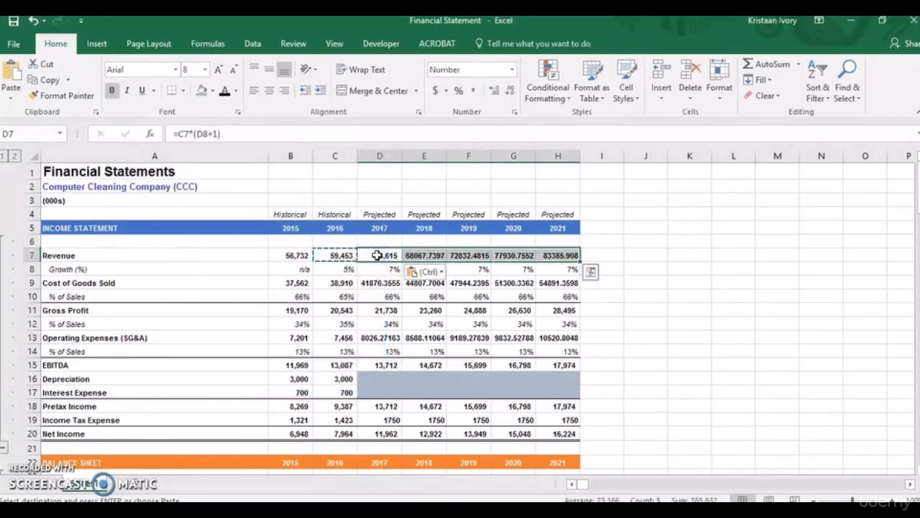
{"action": "key", "text": "alt+h"}
{"action": "key", "text": "v"}
{"action": "key", "text": "s"}
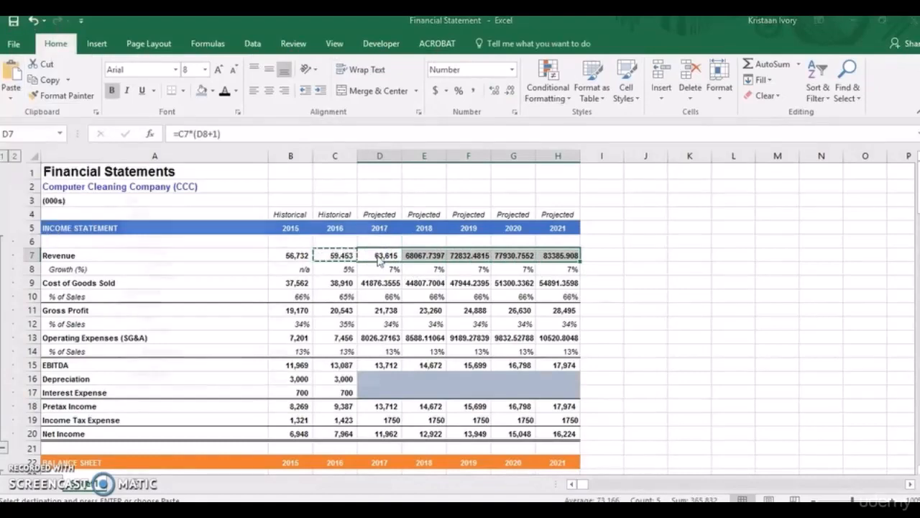
{"action": "key", "text": "t"}
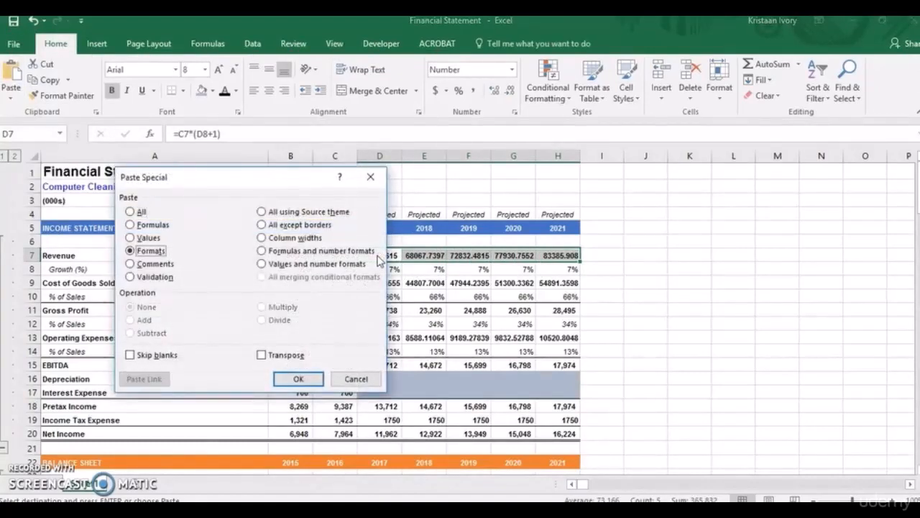
{"action": "key", "text": "Return"}
Paste only the copied C7 formats onto the projected cost of goods sold cells D9:H9.
{"action": "left_click", "coordinate": [382, 282]}
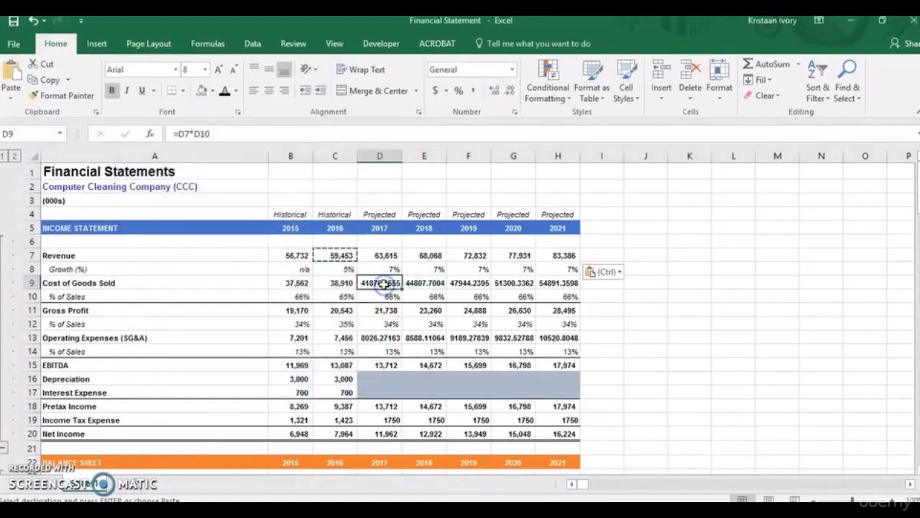
{"action": "key", "text": "shift+Right"}
{"action": "key", "text": "shift+Right"}
{"action": "key", "text": "shift+Right"}
{"action": "key", "text": "shift+Right"}
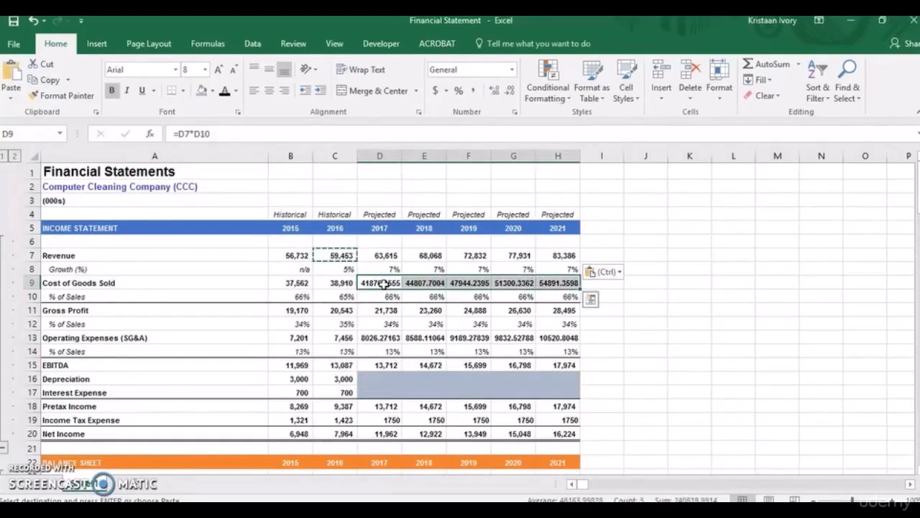
{"action": "key", "text": "alt+e"}
{"action": "key", "text": "s"}
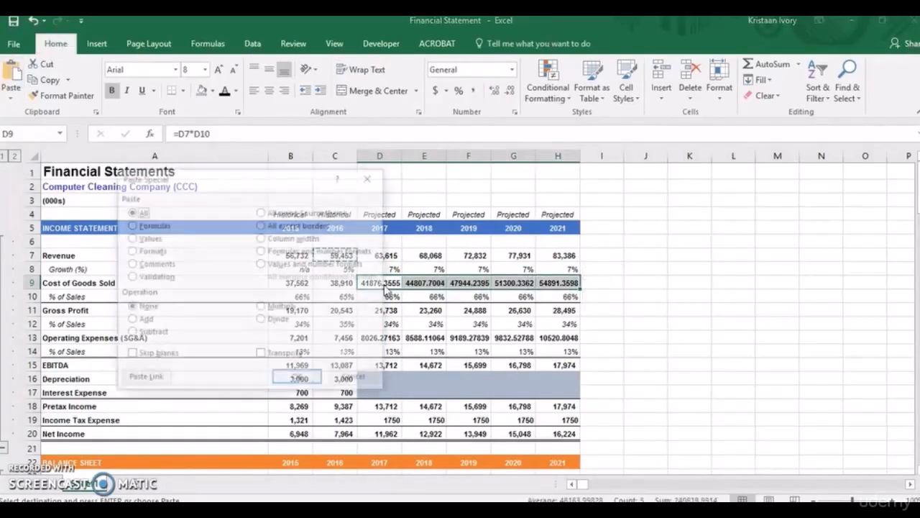
{"action": "key", "text": "t"}
{"action": "key", "text": "Return"}
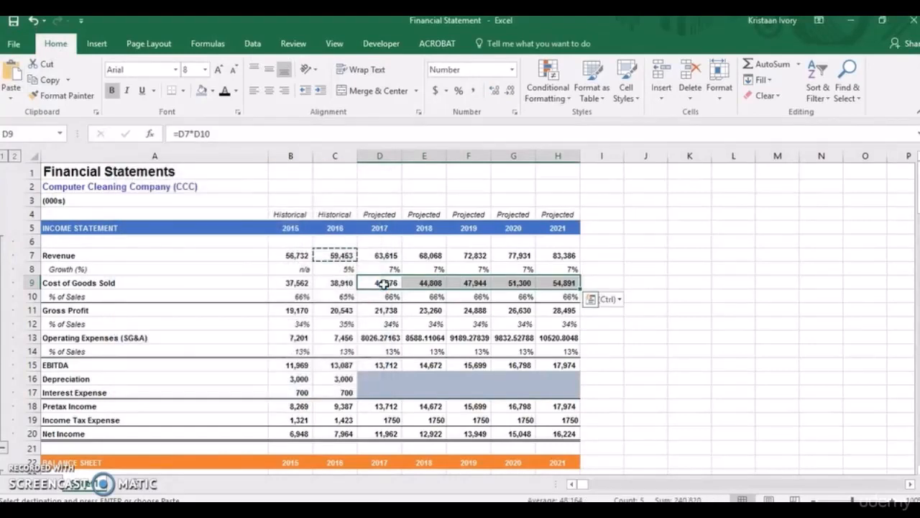
Apply the copied C7 formats to the projected operating expenses in D13:H13 with Paste Special Formats.
{"action": "left_click", "coordinate": [375, 337]}
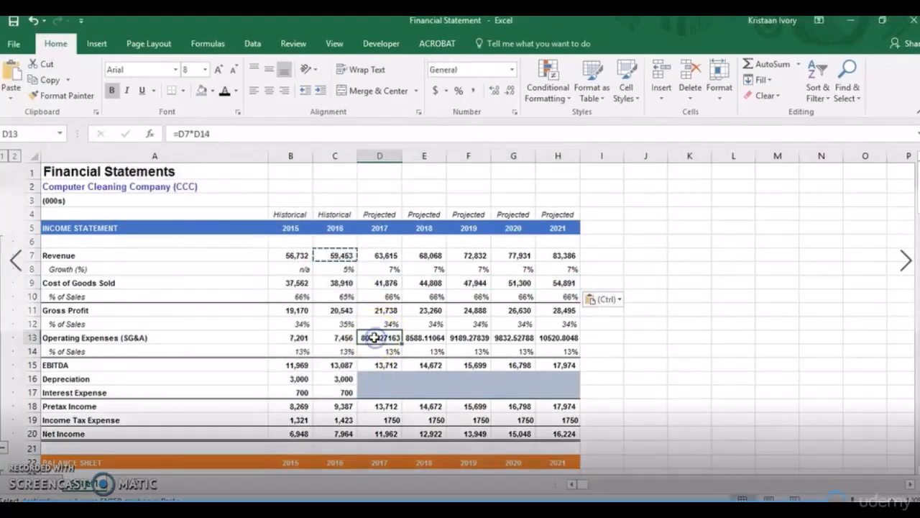
{"action": "key", "text": "shift+Right"}
{"action": "key", "text": "shift+Right"}
{"action": "key", "text": "shift+Right"}
{"action": "key", "text": "shift+Right"}
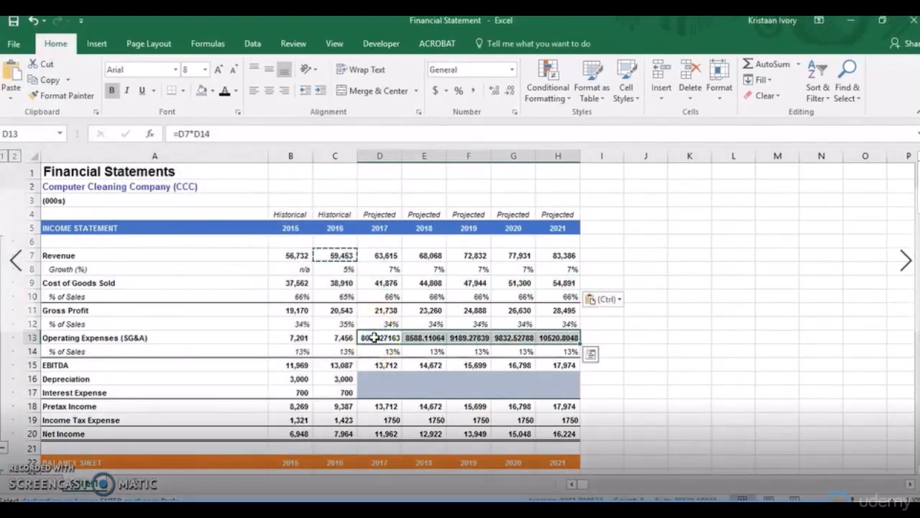
{"action": "key", "text": "alt+h"}
{"action": "key", "text": "v"}
{"action": "key", "text": "s"}
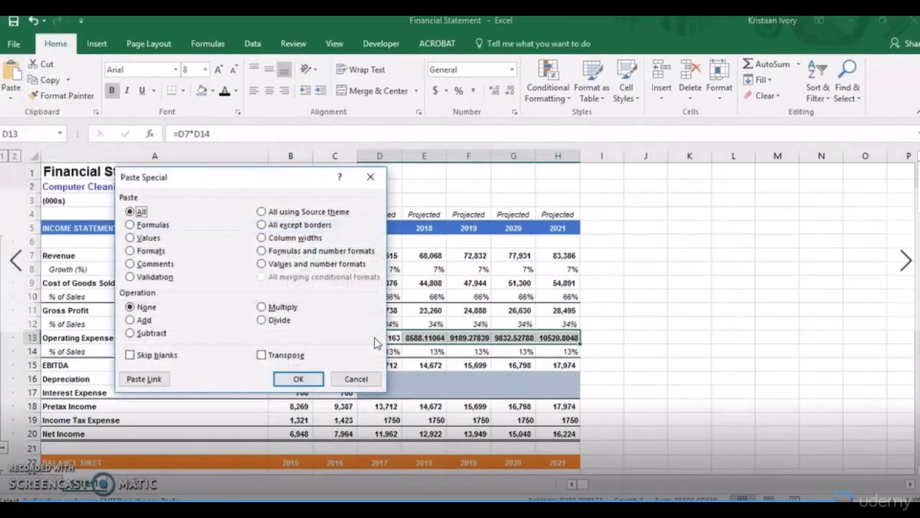
{"action": "key", "text": "t"}
{"action": "key", "text": "Return"}
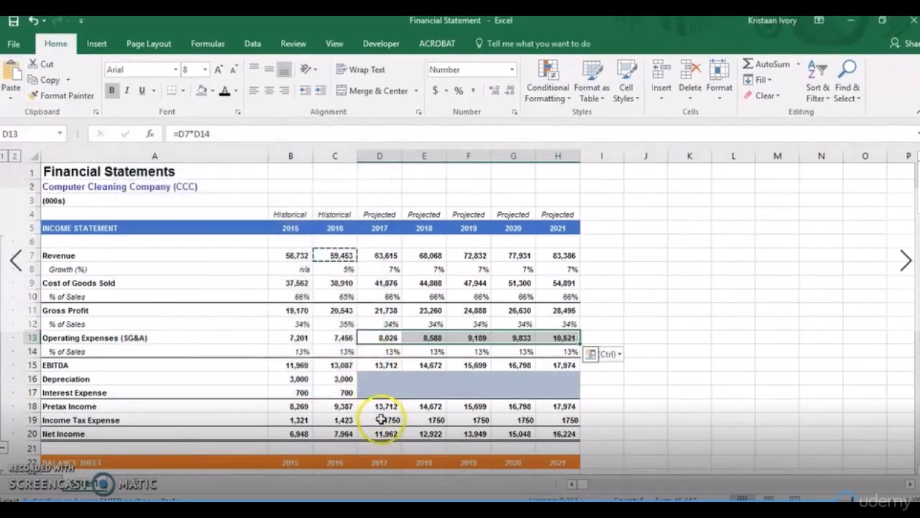
Apply the copied C7 formats to the projected income tax expense in D19:H19, and end the copy selection.
{"action": "left_click", "coordinate": [380, 419]}
{"action": "key", "text": "shift+Right"}
{"action": "key", "text": "shift+Right"}
{"action": "key", "text": "shift+Right"}
{"action": "key", "text": "shift+Right"}
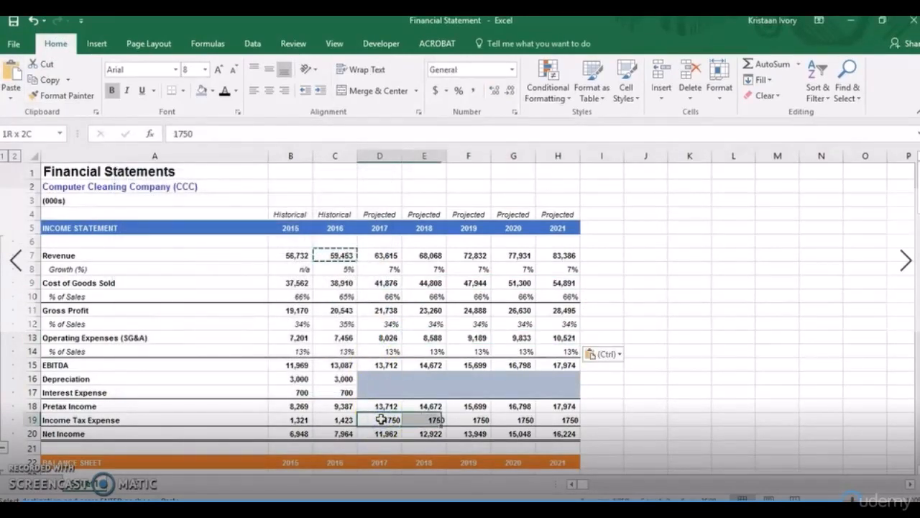
{"action": "key", "text": "alt"}
{"action": "key", "text": "h"}
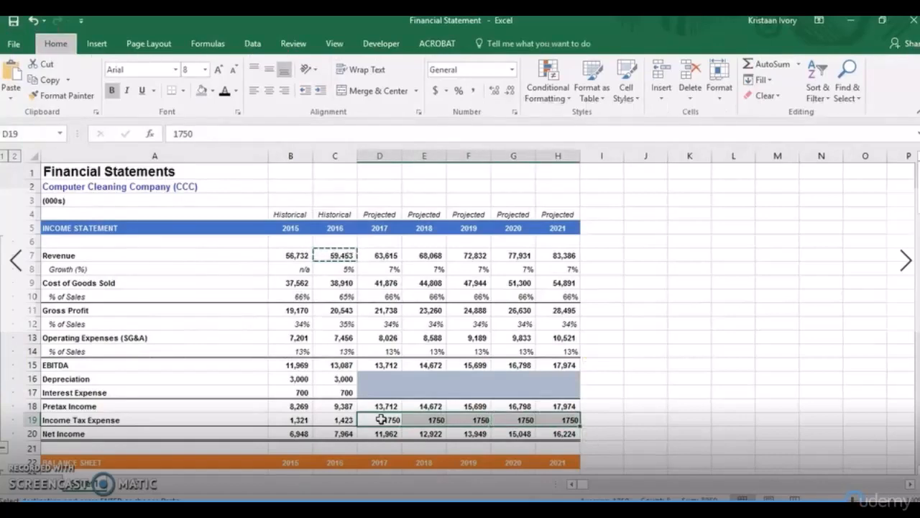
{"action": "key", "text": "v"}
{"action": "key", "text": "s"}
{"action": "key", "text": "t"}
{"action": "key", "text": "Return"}
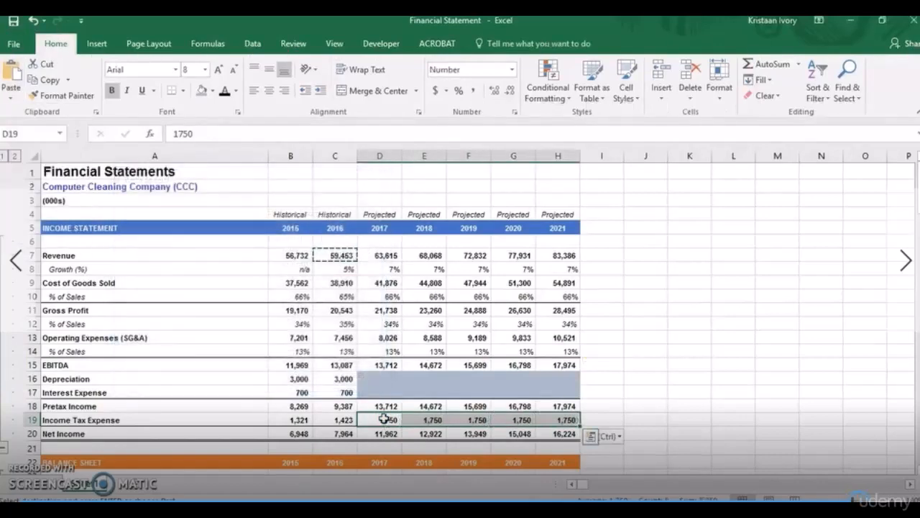
{"action": "left_click", "coordinate": [628, 365]}
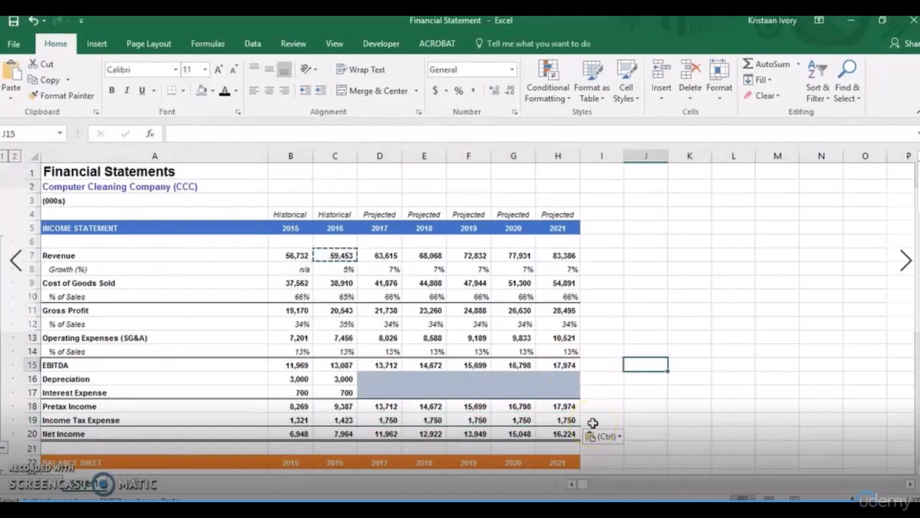
{"action": "left_click", "coordinate": [327, 256]}
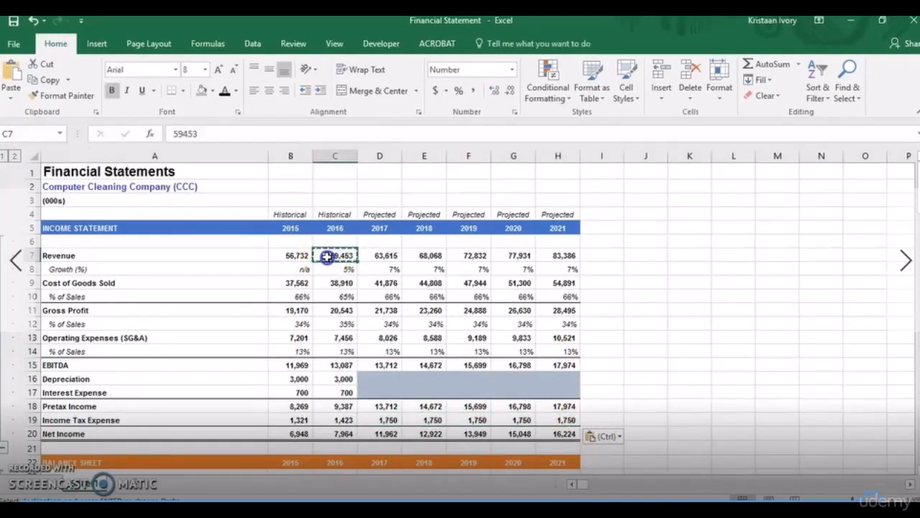
{"action": "left_click", "coordinate": [631, 274]}
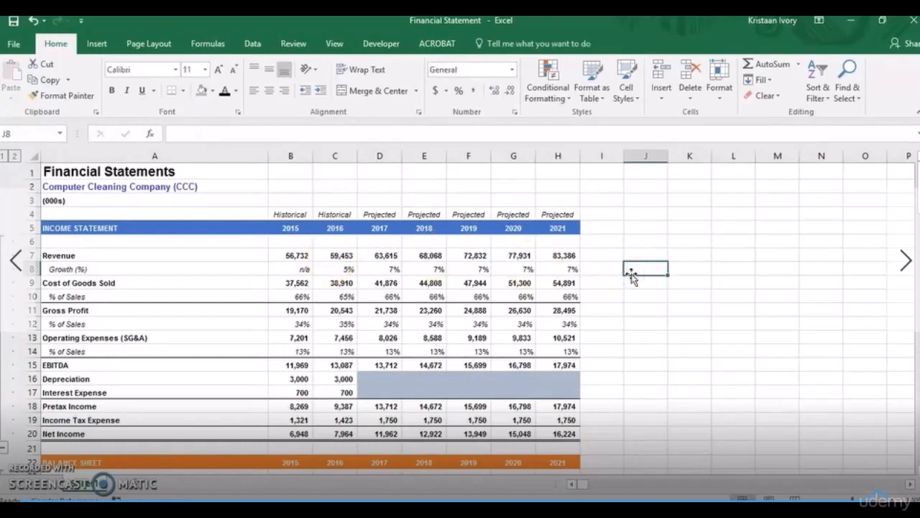
Calculate the 2015 AR Days in B56 of the balance sheet assumptions with the formula =B26/(B7/365).
{"action": "left_click_drag", "start_coordinate": [910, 186], "coordinate": [915, 229]}
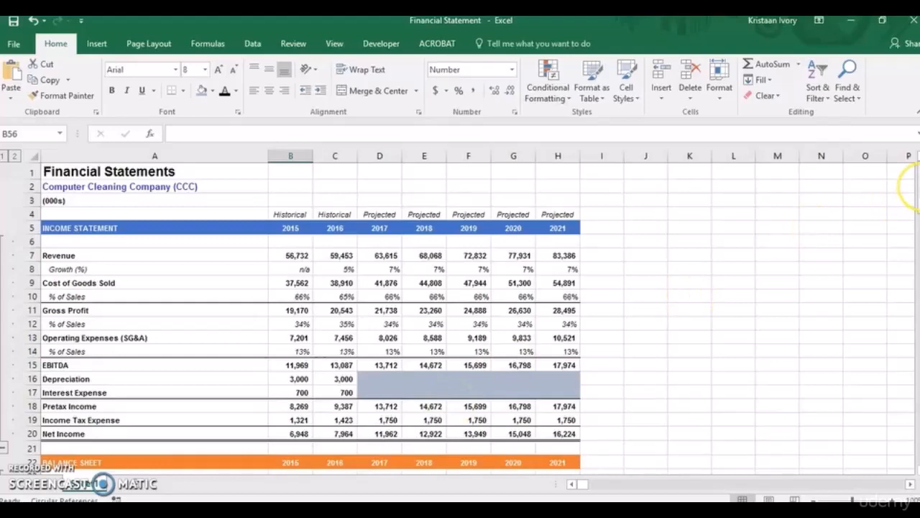
{"action": "left_click_drag", "start_coordinate": [915, 183], "coordinate": [917, 281]}
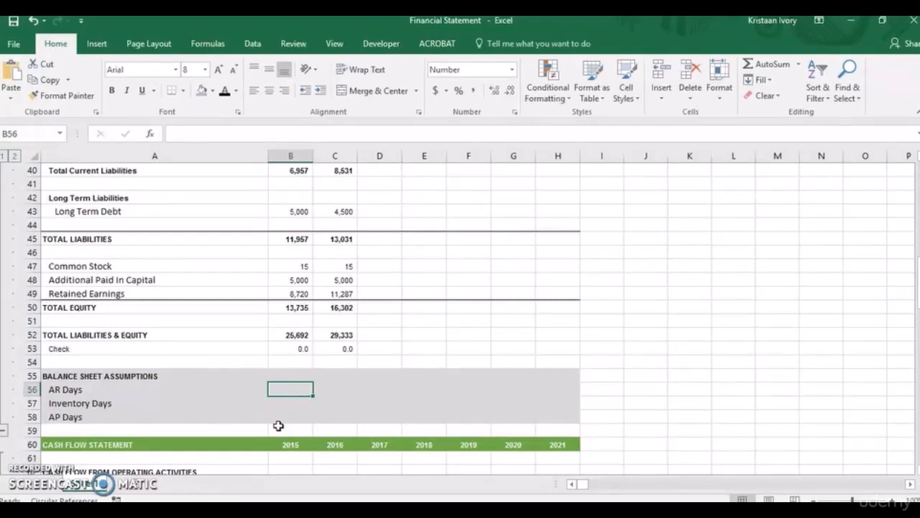
{"action": "type", "text": "="}
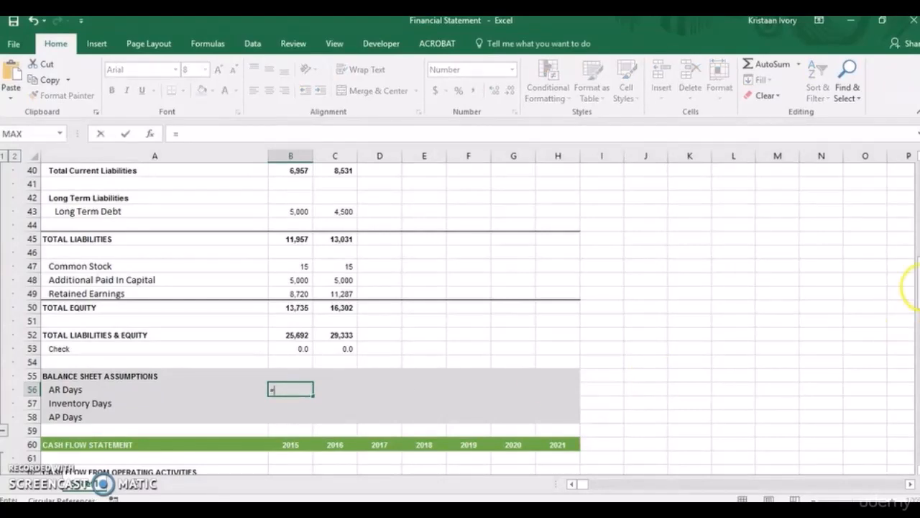
{"action": "left_click_drag", "start_coordinate": [913, 288], "coordinate": [917, 234]}
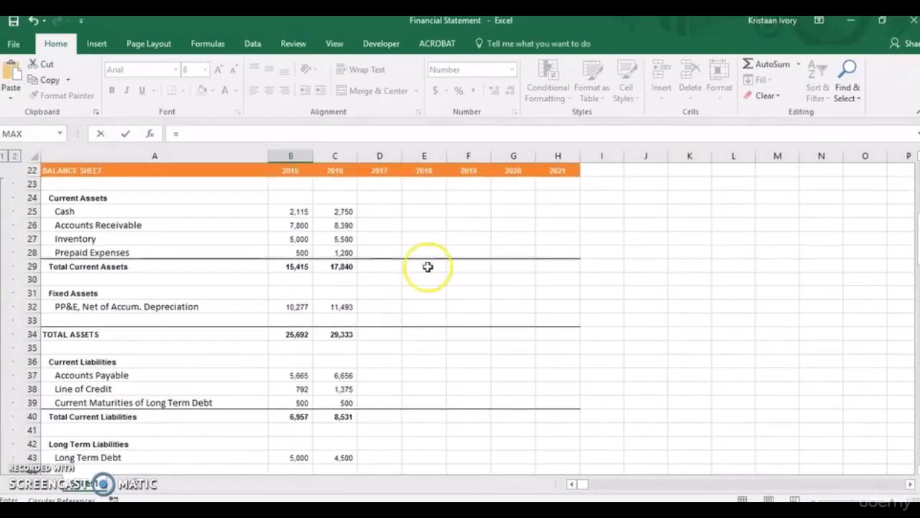
{"action": "left_click", "coordinate": [293, 225]}
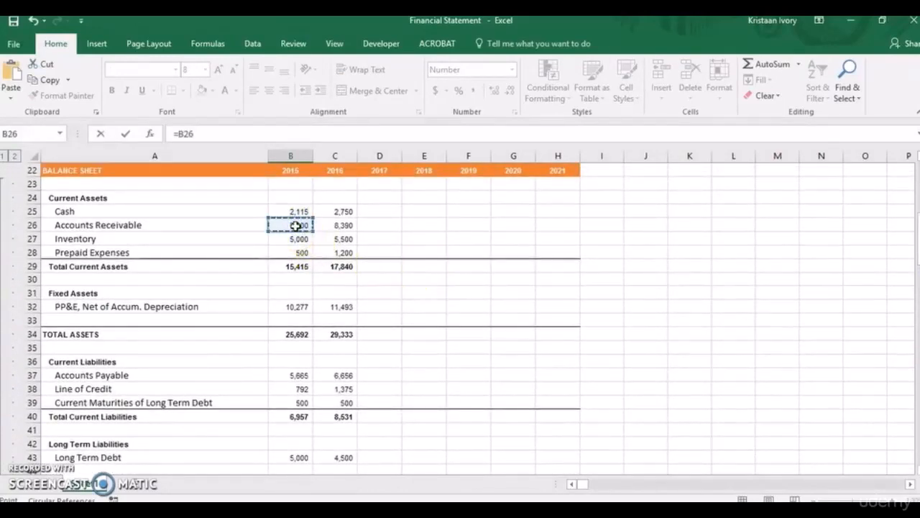
{"action": "type", "text": "/("}
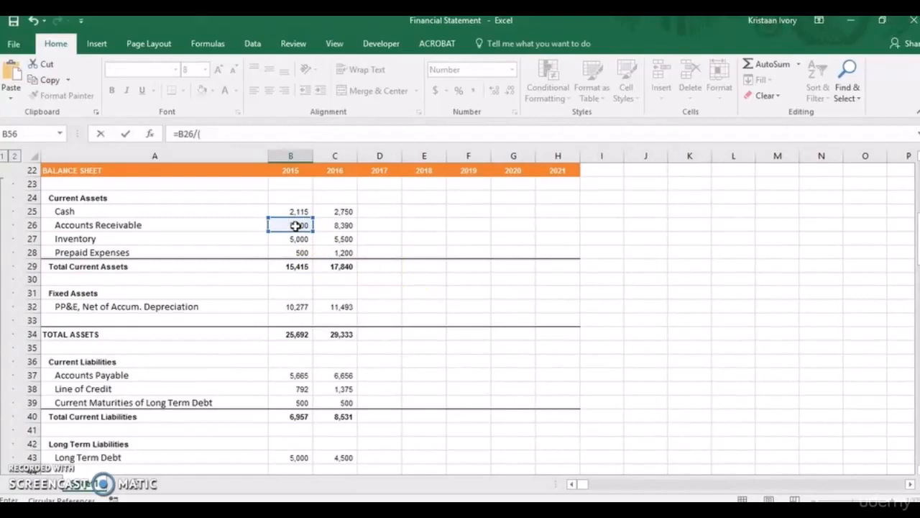
{"action": "left_click_drag", "start_coordinate": [918, 237], "coordinate": [917, 191]}
{"action": "left_click", "coordinate": [293, 225]}
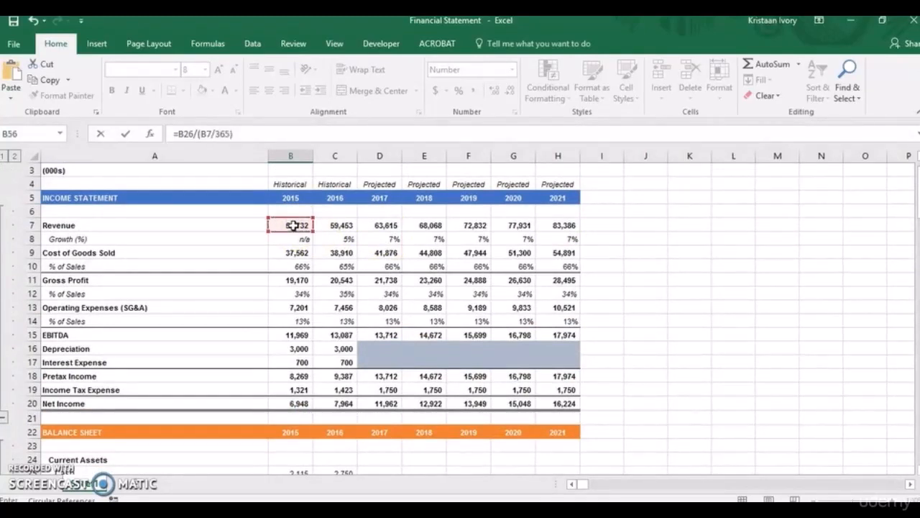
{"action": "key", "text": "Return"}
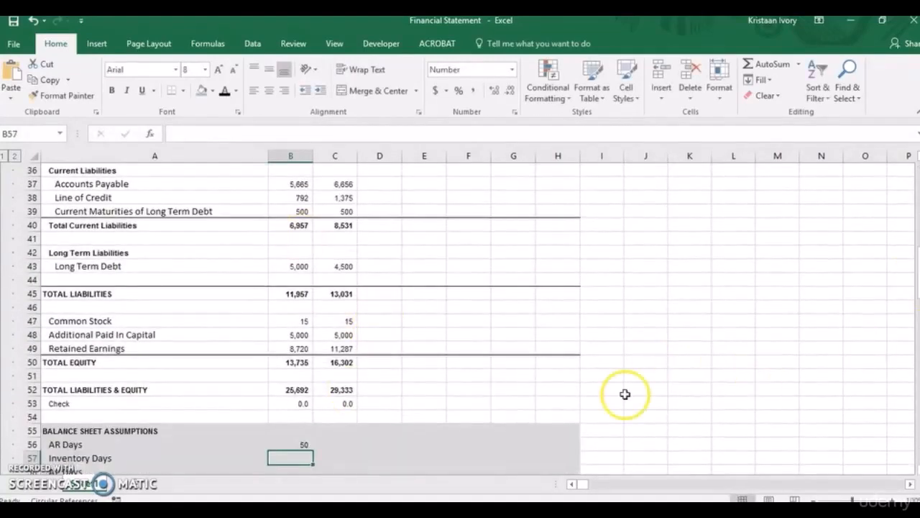
Fill the AR Days formula into C56 and calculate the 2015 Inventory Days in B57 with the formula =B27/(B9/365).
{"action": "left_click", "coordinate": [302, 443]}
{"action": "left_click_drag", "start_coordinate": [313, 451], "coordinate": [335, 451]}
{"action": "left_click", "coordinate": [291, 460]}
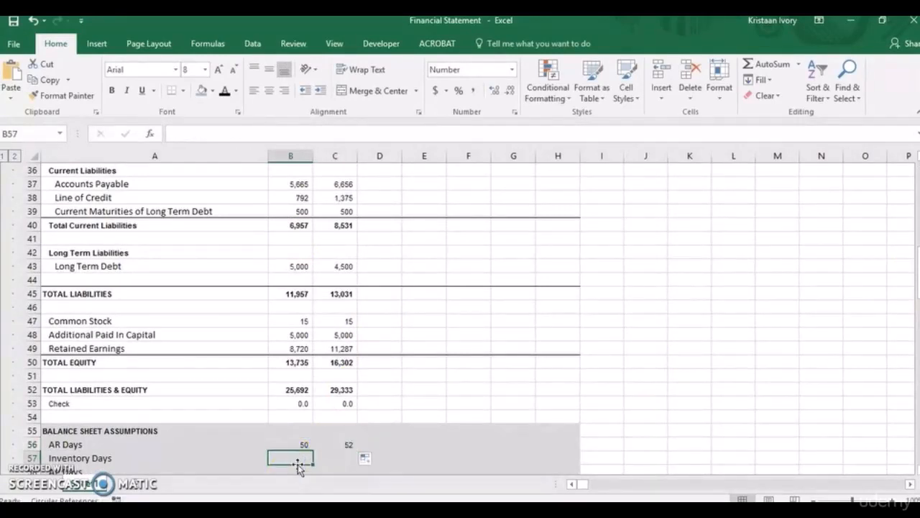
{"action": "type", "text": "="}
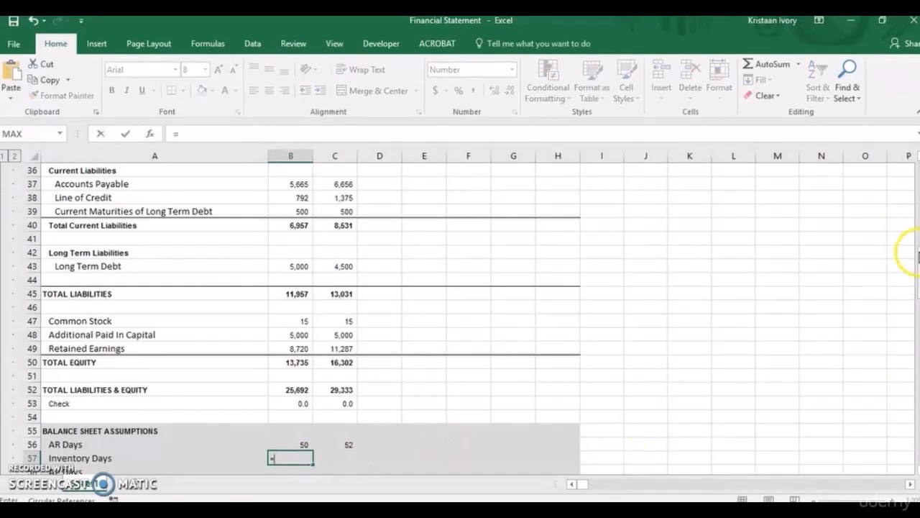
{"action": "left_click_drag", "start_coordinate": [917, 248], "coordinate": [917, 230]}
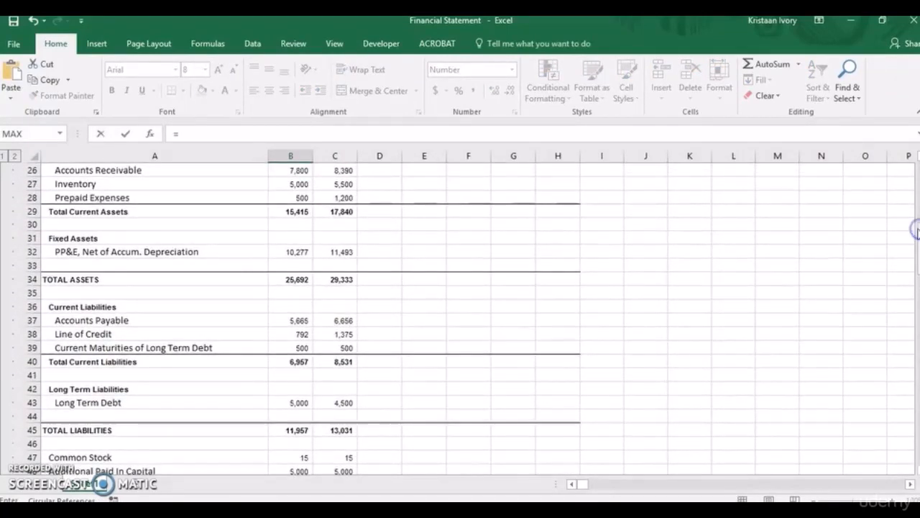
{"action": "left_click", "coordinate": [299, 184]}
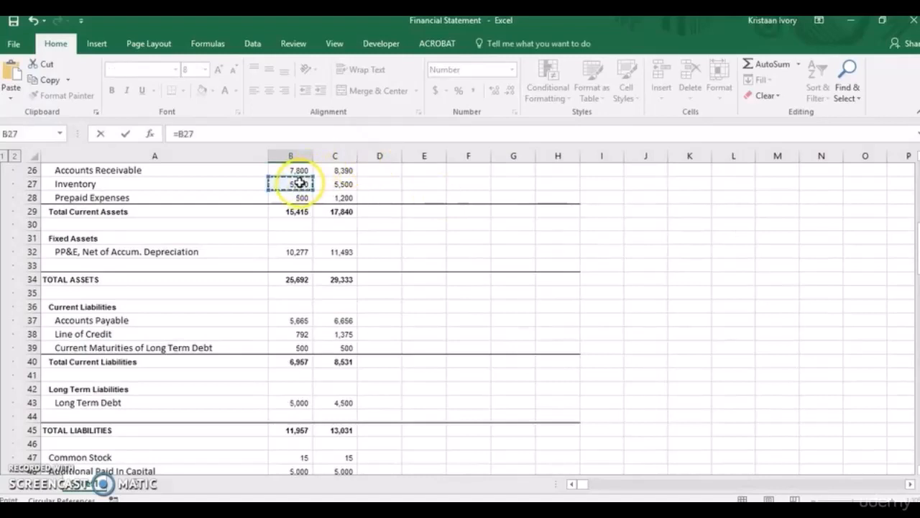
{"action": "type", "text": "/("}
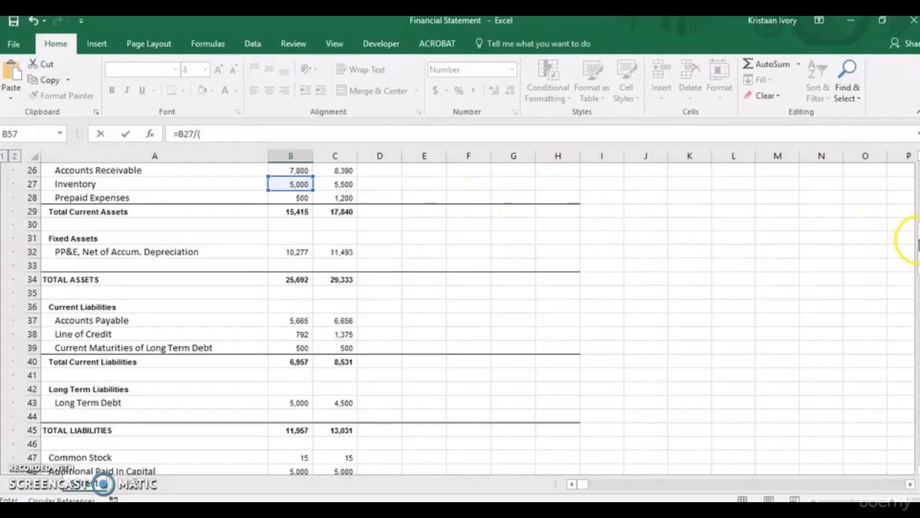
{"action": "left_click_drag", "start_coordinate": [915, 236], "coordinate": [917, 197]}
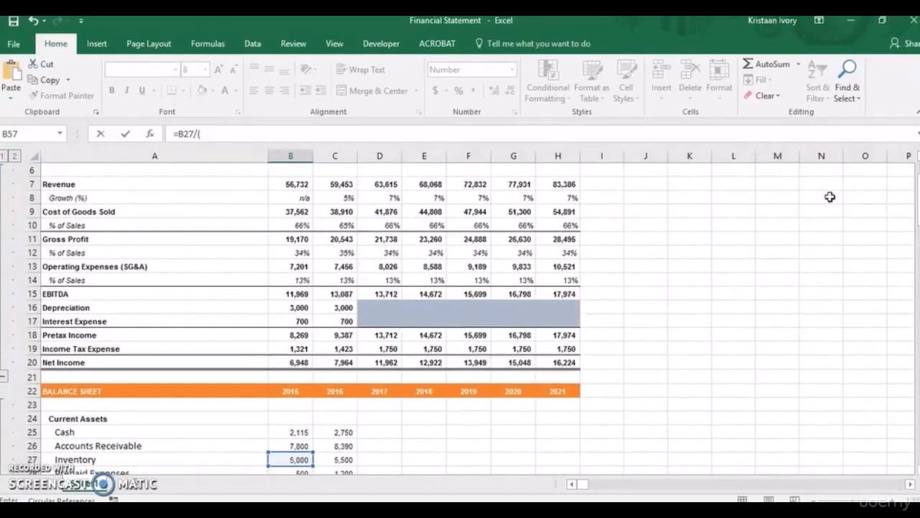
{"action": "left_click", "coordinate": [295, 211]}
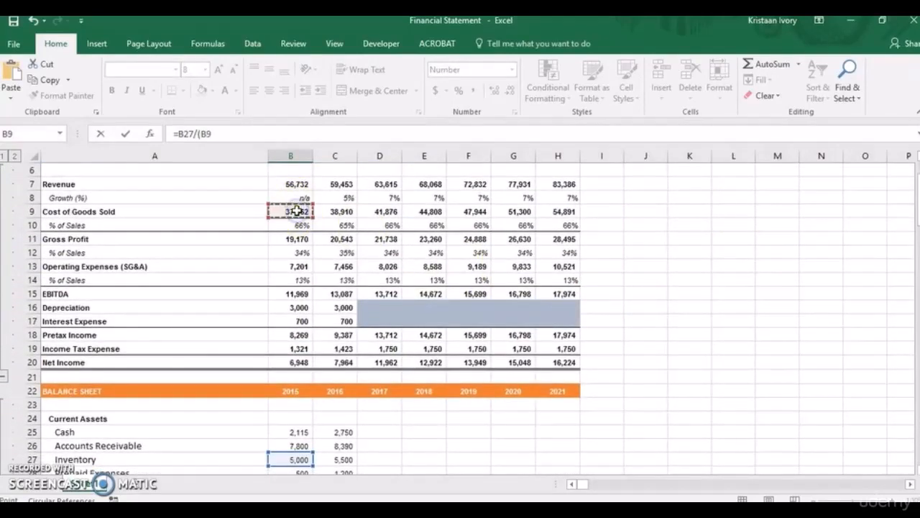
{"action": "type", "text": "/365"}
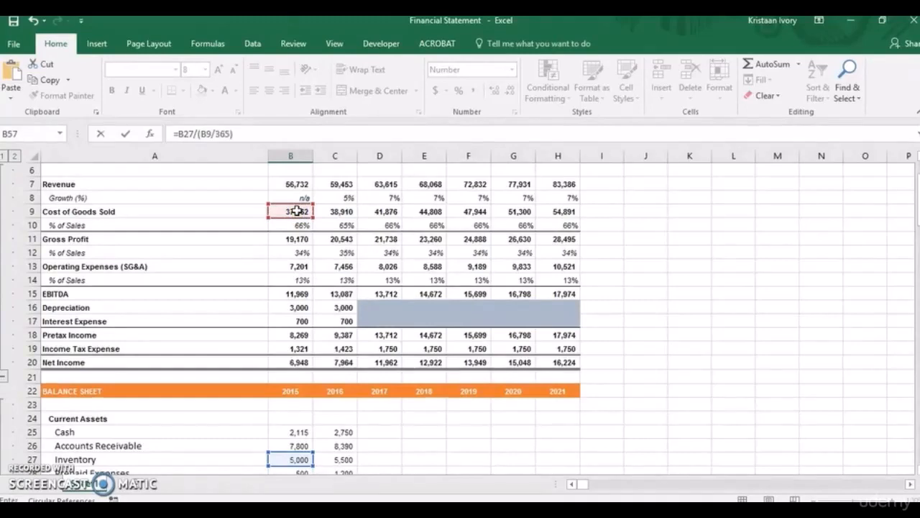
{"action": "key", "text": "Return"}
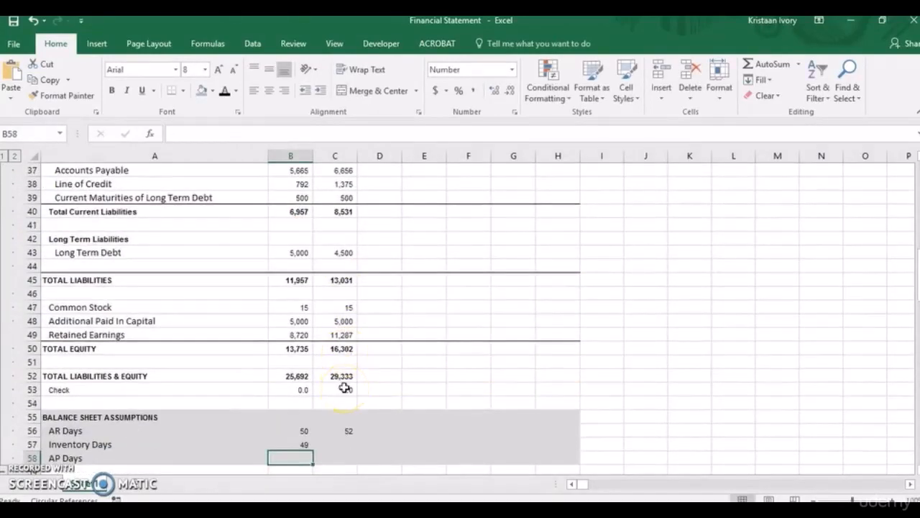
Calculate the 2015 AP Days in B58 with the formula =B37/(B9/365).
{"action": "type", "text": "="}
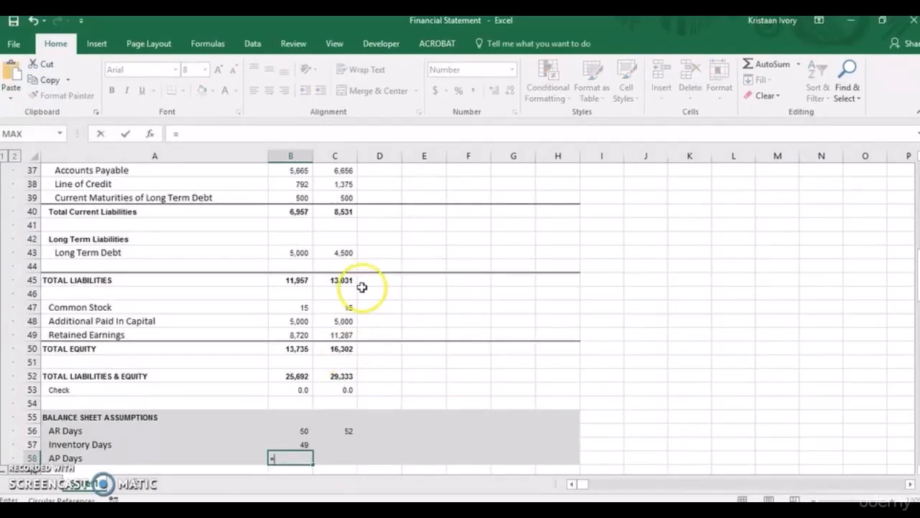
{"action": "left_click", "coordinate": [292, 172]}
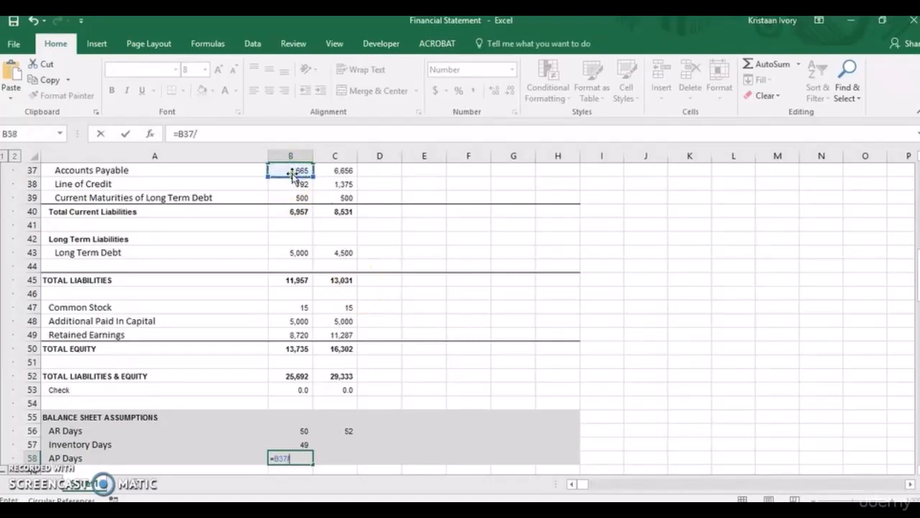
{"action": "type", "text": "/"}
{"action": "left_click_drag", "start_coordinate": [917, 263], "coordinate": [916, 171]}
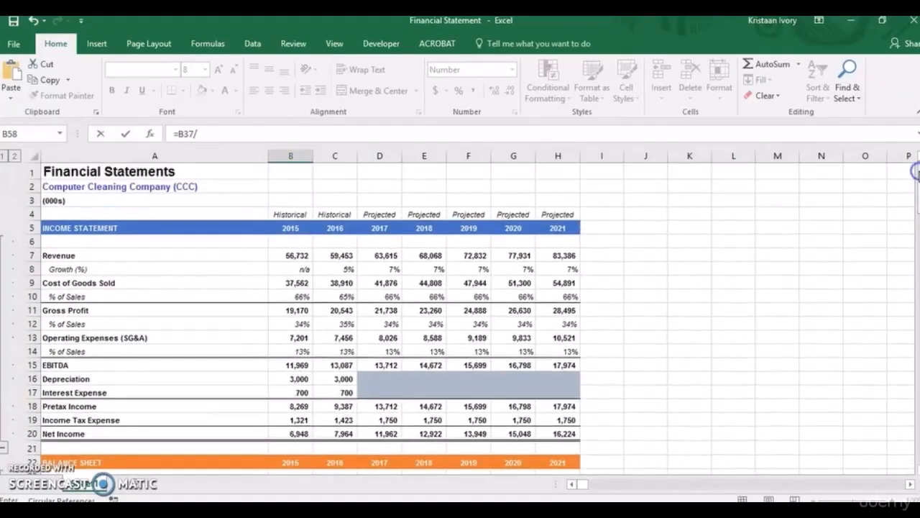
{"action": "left_click", "coordinate": [300, 284]}
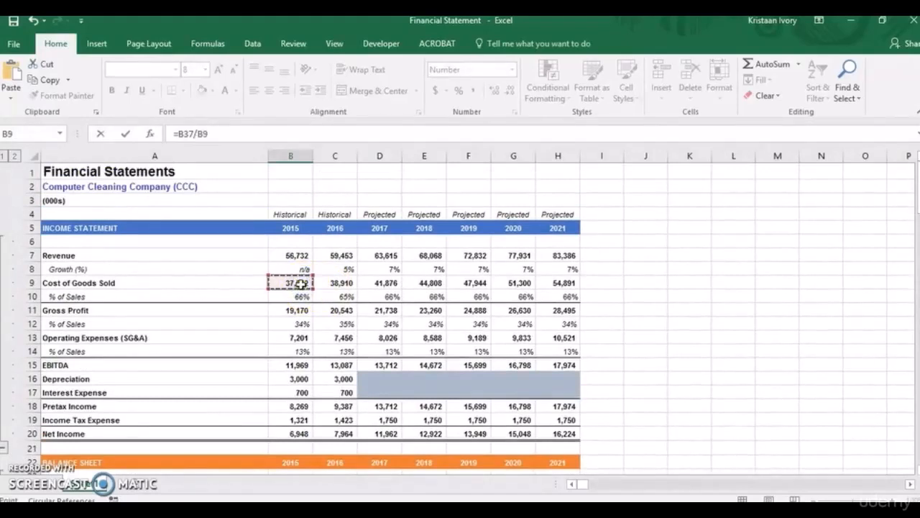
{"action": "left_click", "coordinate": [193, 133]}
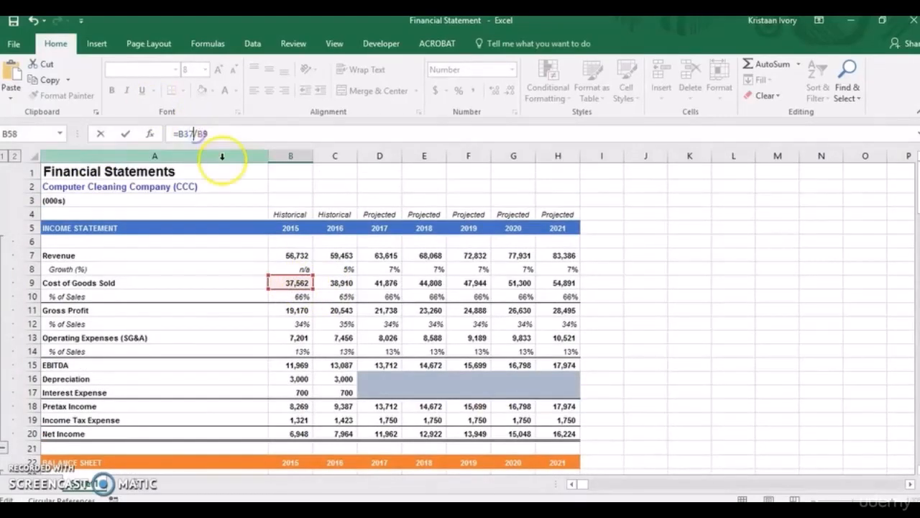
{"action": "type", "text": "("}
{"action": "left_click", "coordinate": [226, 135]}
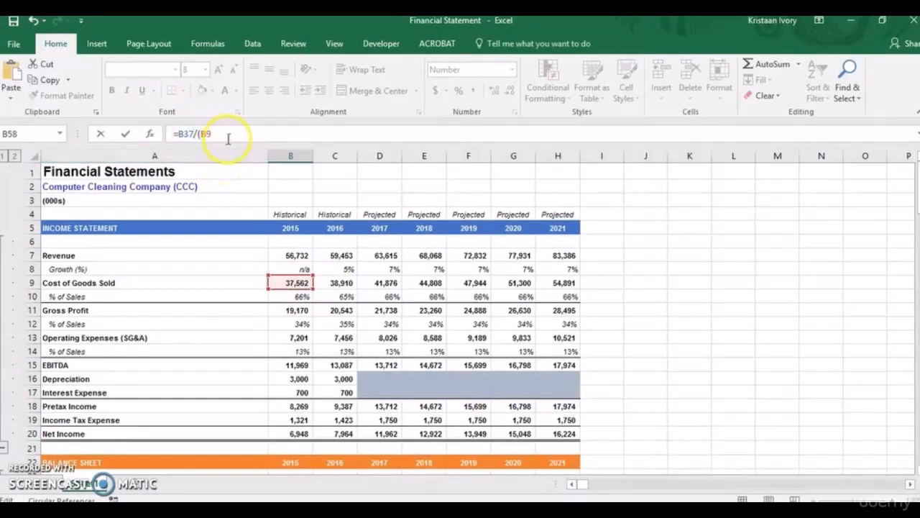
{"action": "type", "text": "/365"}
{"action": "key", "text": "Return"}
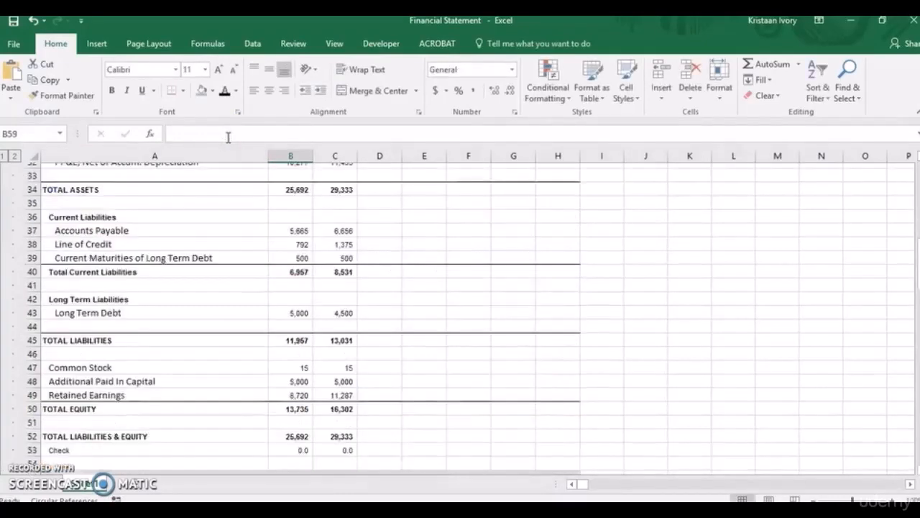
Extend the 2015 Inventory Days and AP Days formulas to the 2016 cells C57 and C58.
{"action": "left_click", "coordinate": [302, 429]}
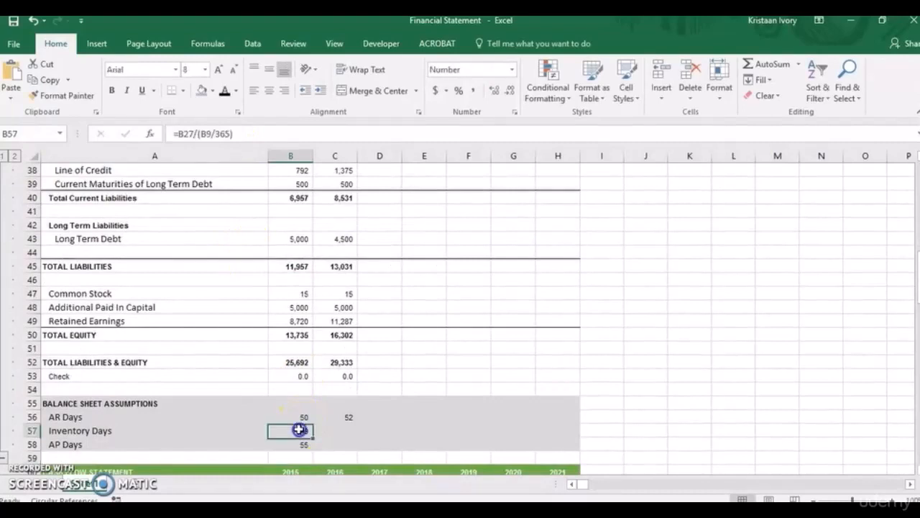
{"action": "left_click_drag", "start_coordinate": [313, 436], "coordinate": [336, 451]}
{"action": "left_click", "coordinate": [299, 445]}
Project the 2017 AR Days in D56 as the historical average with absolute references, =AVERAGE($B$56:$C$56).
{"action": "left_click", "coordinate": [376, 417]}
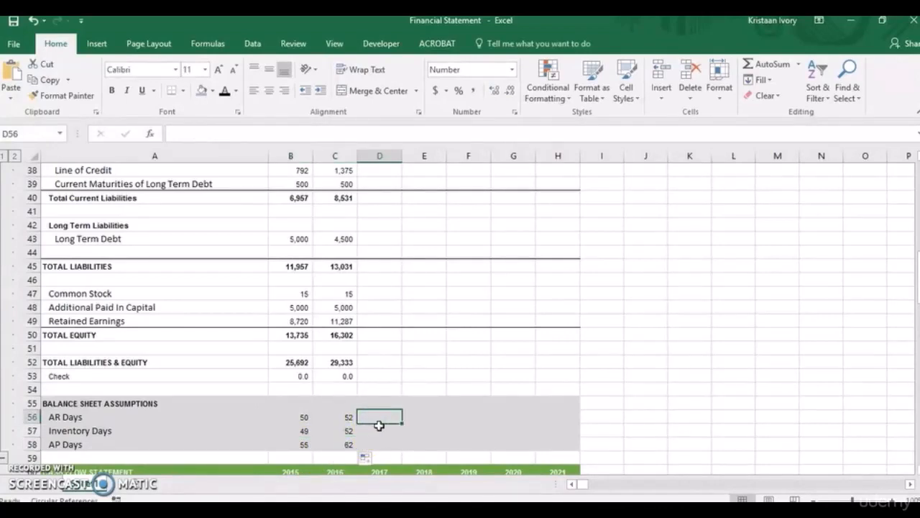
{"action": "type", "text": "="}
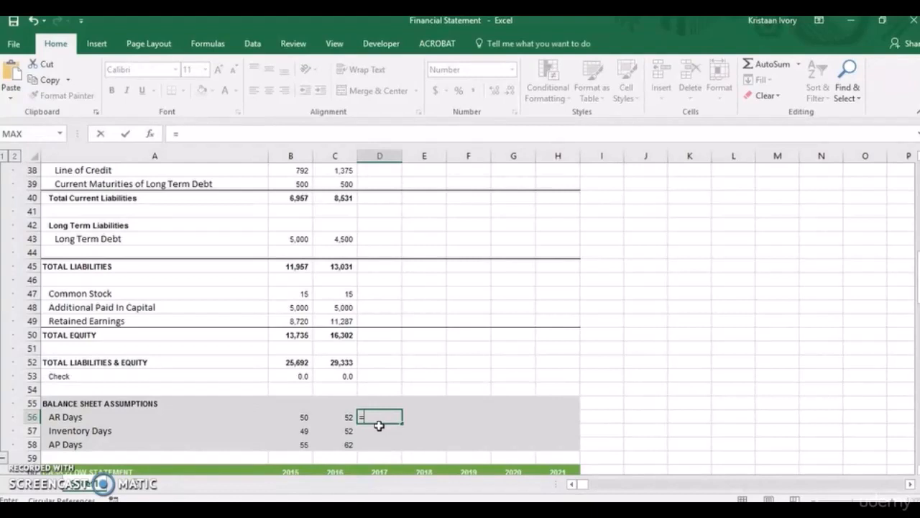
{"action": "type", "text": "average("}
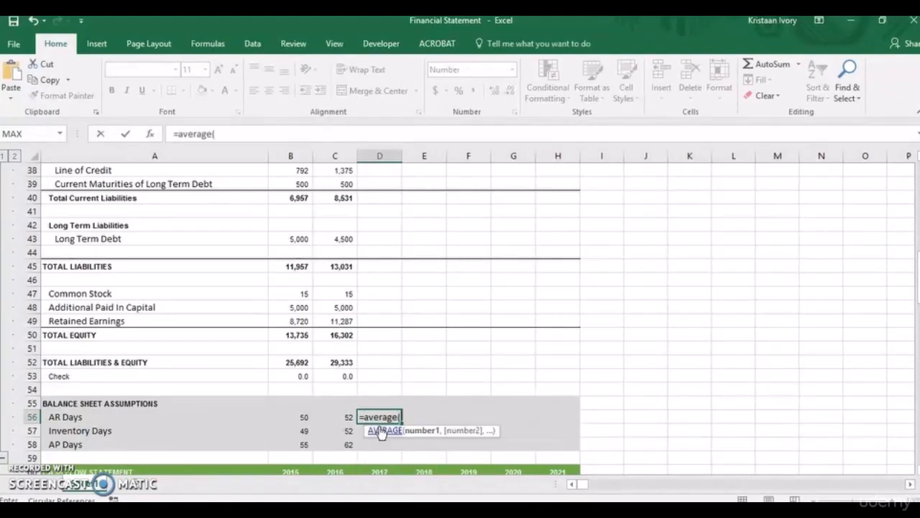
{"action": "left_click_drag", "start_coordinate": [298, 420], "coordinate": [317, 418]}
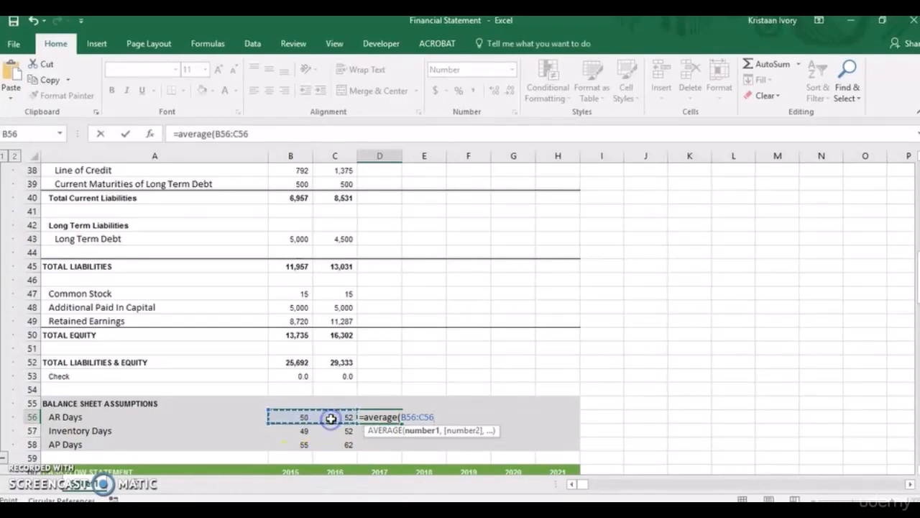
{"action": "key", "text": "F4"}
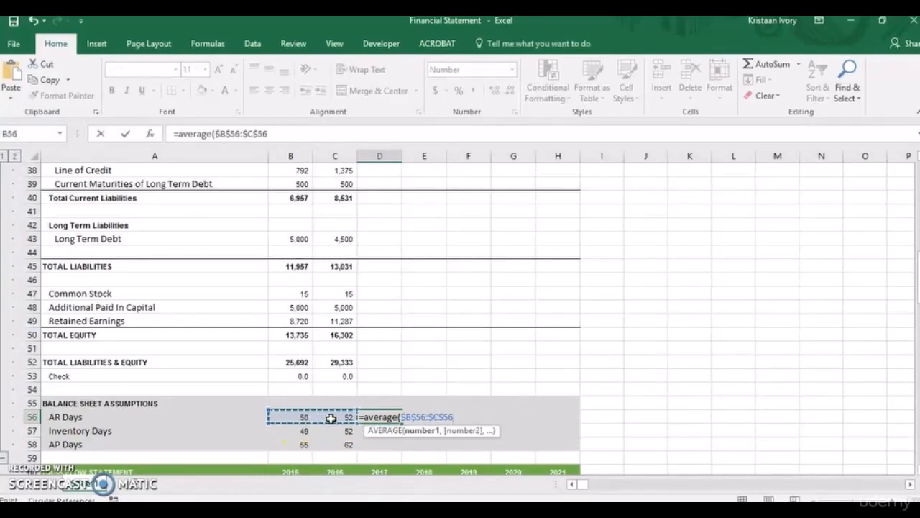
{"action": "key", "text": "Return"}
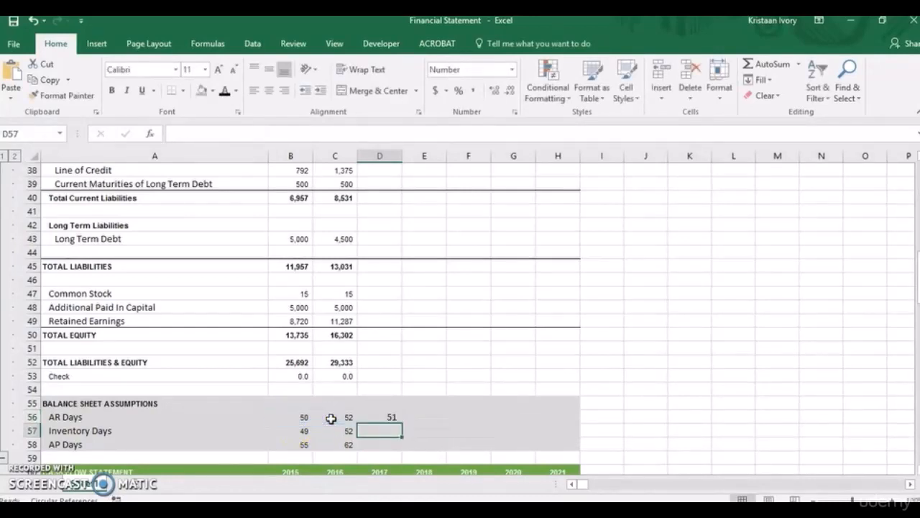
Fill the 2017 AR Days average across to 2021 in D56:H56.
{"action": "left_click", "coordinate": [386, 417]}
{"action": "key", "text": "shift+Right"}
{"action": "key", "text": "shift+Right"}
{"action": "key", "text": "shift+Right"}
{"action": "key", "text": "shift+Right"}
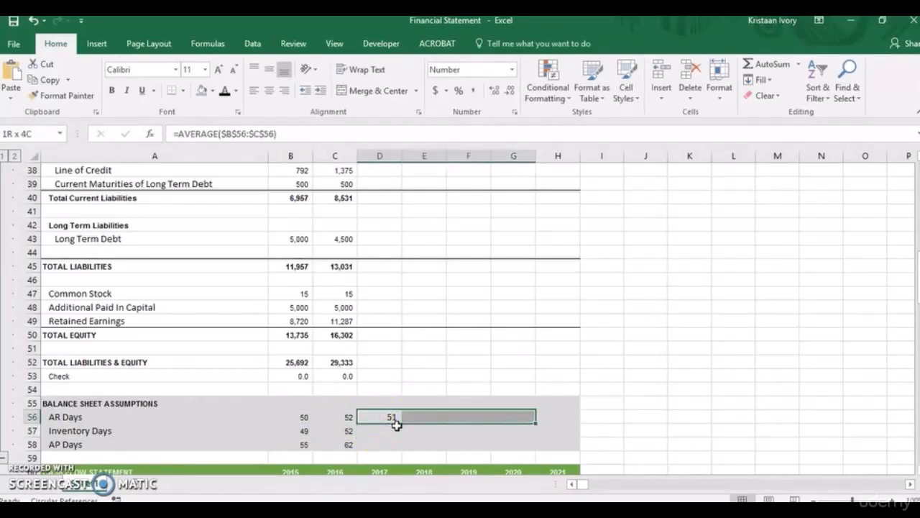
{"action": "key", "text": "ctrl+r"}
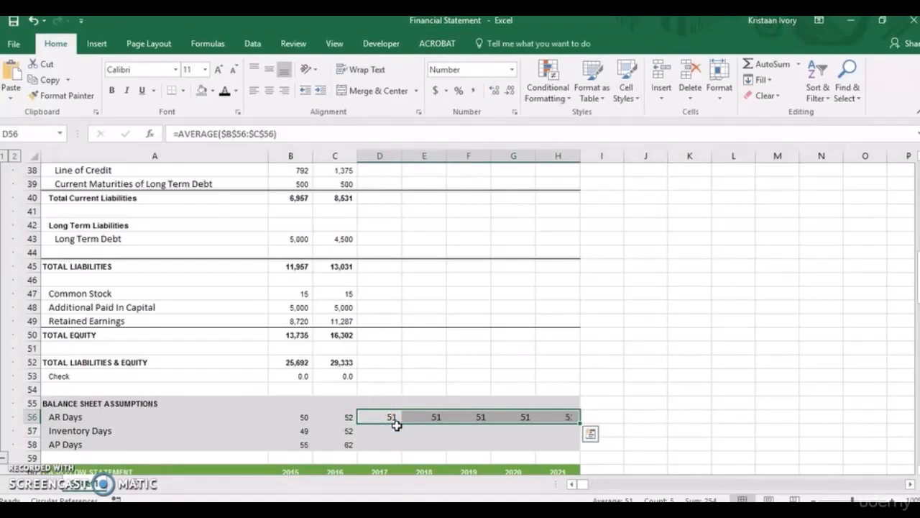
Project the 2017 Inventory Days in D57 with the formula =AVERAGE(B57:C57).
{"action": "left_click", "coordinate": [391, 430]}
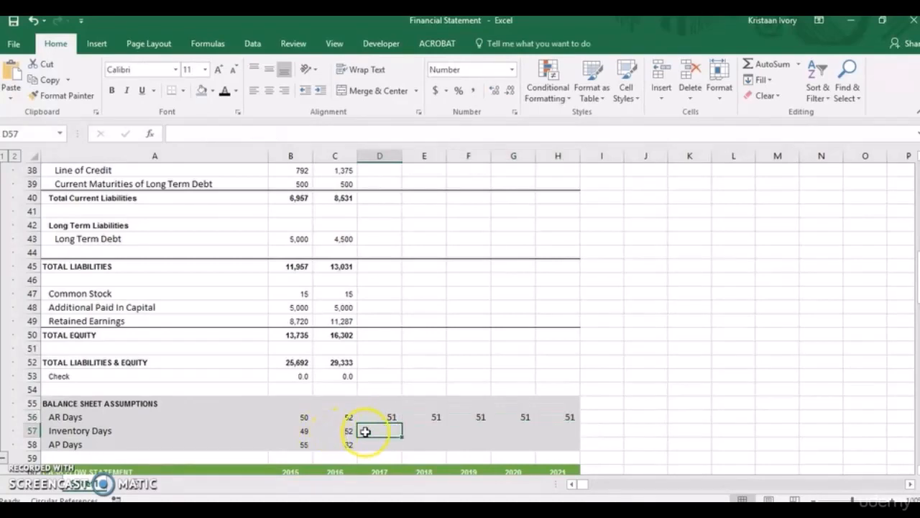
{"action": "type", "text": "=aver"}
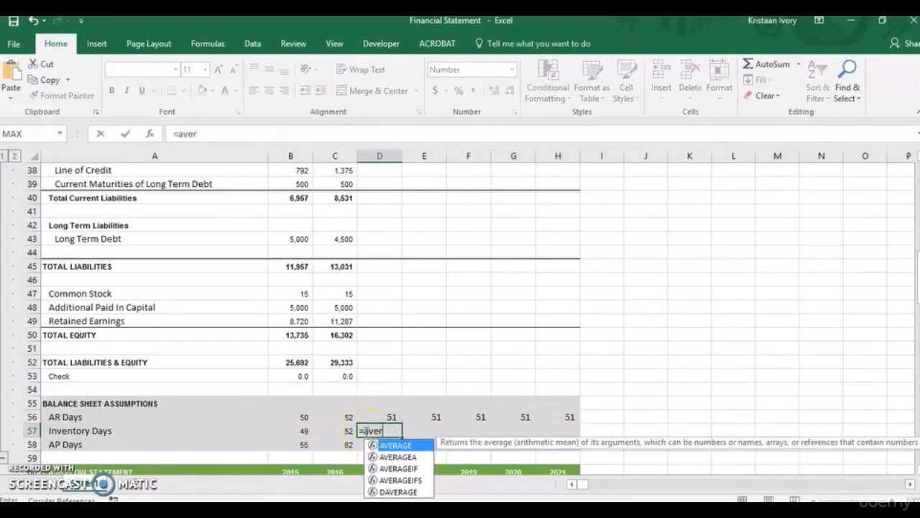
{"action": "type", "text": "age("}
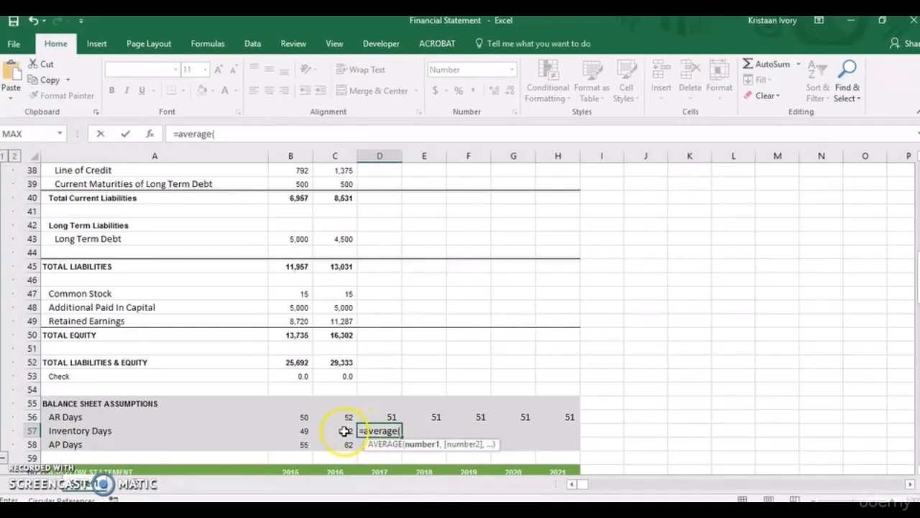
{"action": "left_click_drag", "start_coordinate": [345, 430], "coordinate": [309, 430]}
{"action": "type", "text": ")"}
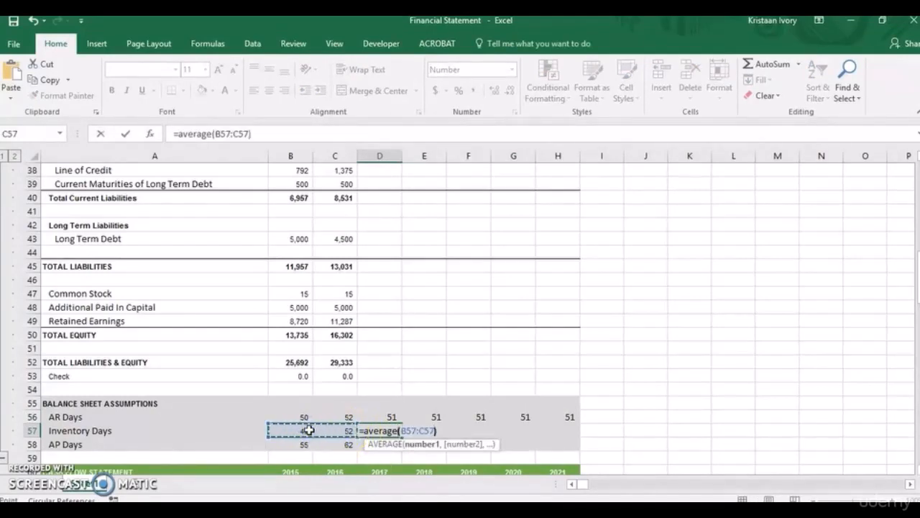
{"action": "key", "text": "Return"}
Fill the 2017 Inventory Days average across to 2021 in D57:H57.
{"action": "left_click", "coordinate": [375, 430]}
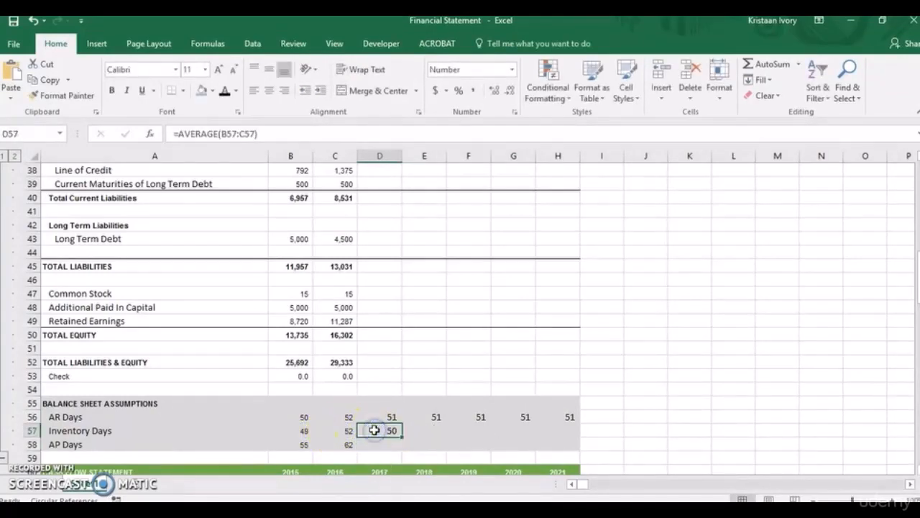
{"action": "key", "text": "shift+Right"}
{"action": "key", "text": "shift+Right"}
{"action": "key", "text": "shift+Right"}
{"action": "key", "text": "shift+Right"}
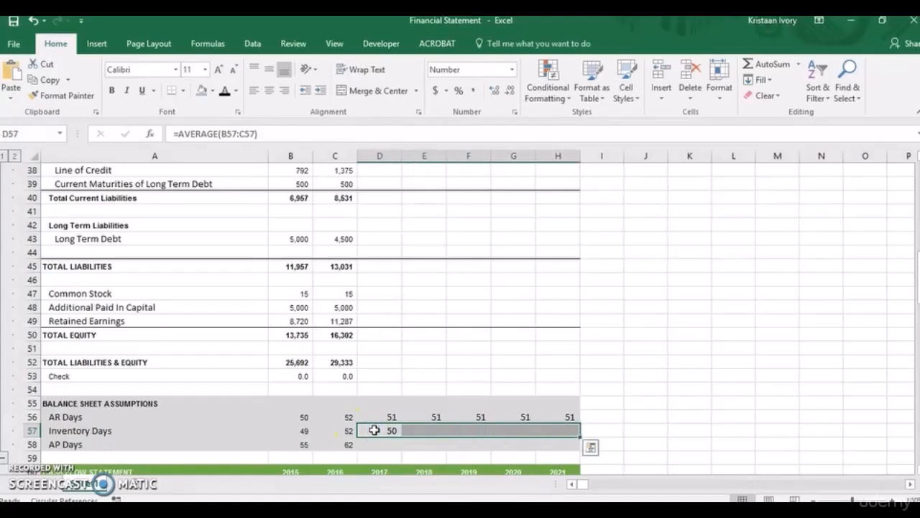
{"action": "key", "text": "ctrl+r"}
Project the 2017 AP Days in D58 as the historical average with the formula =AVERAGE(B58:C58).
{"action": "left_click", "coordinate": [377, 446]}
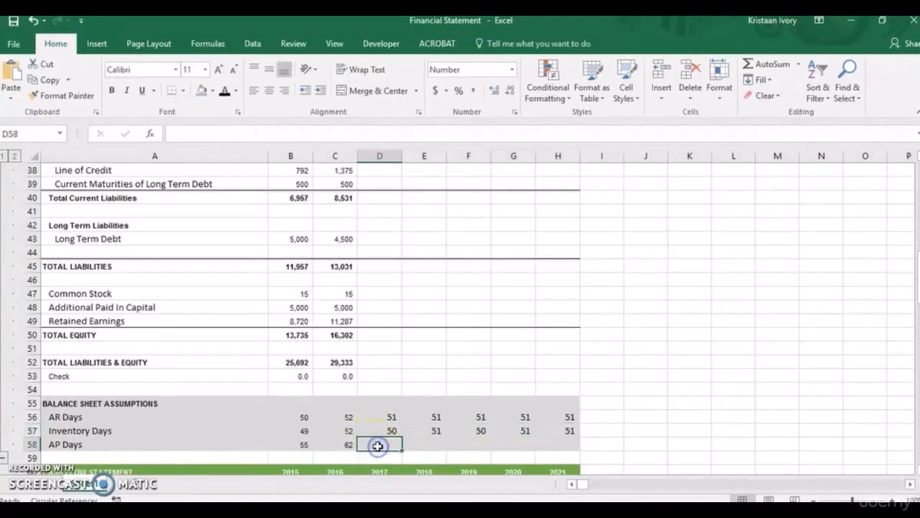
{"action": "type", "text": "=a"}
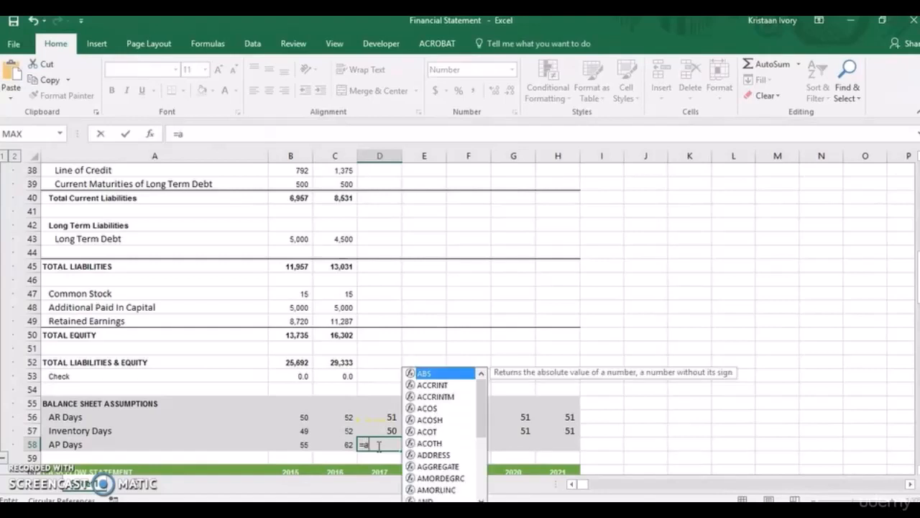
{"action": "type", "text": "verage("}
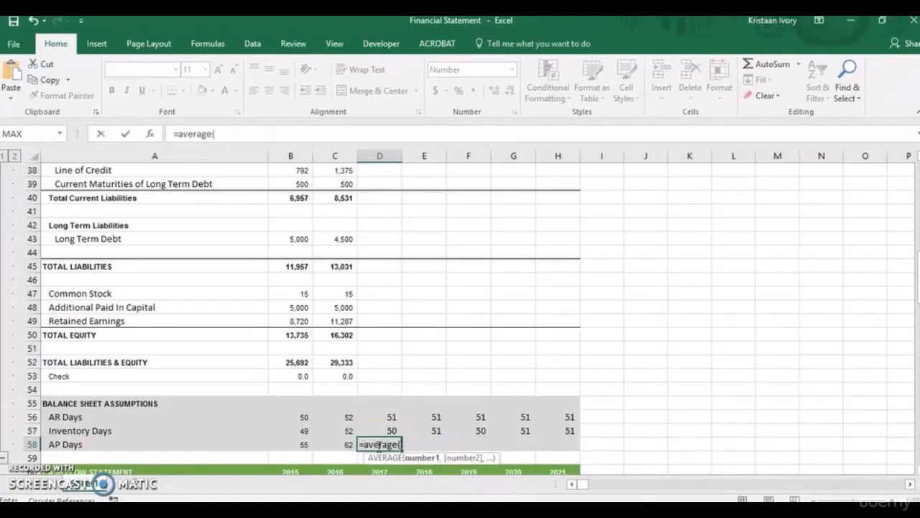
{"action": "left_click_drag", "start_coordinate": [338, 444], "coordinate": [311, 444]}
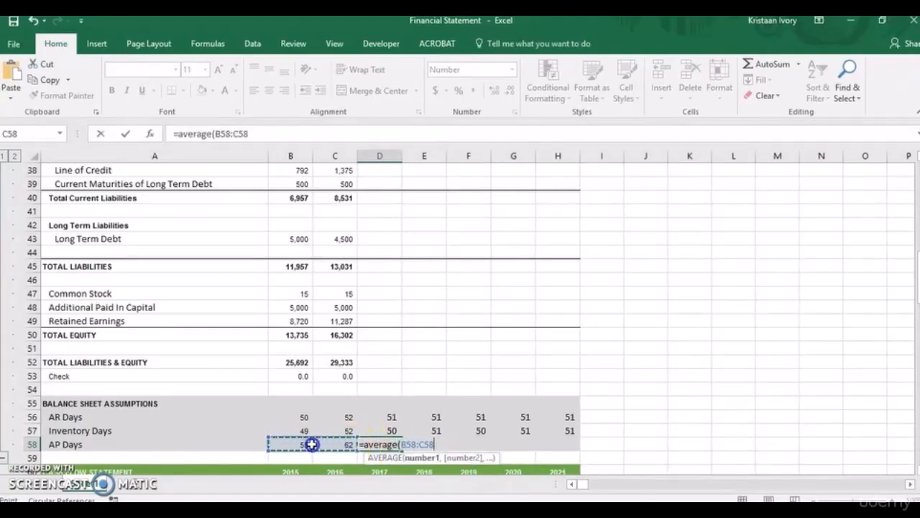
{"action": "key", "text": "Return"}
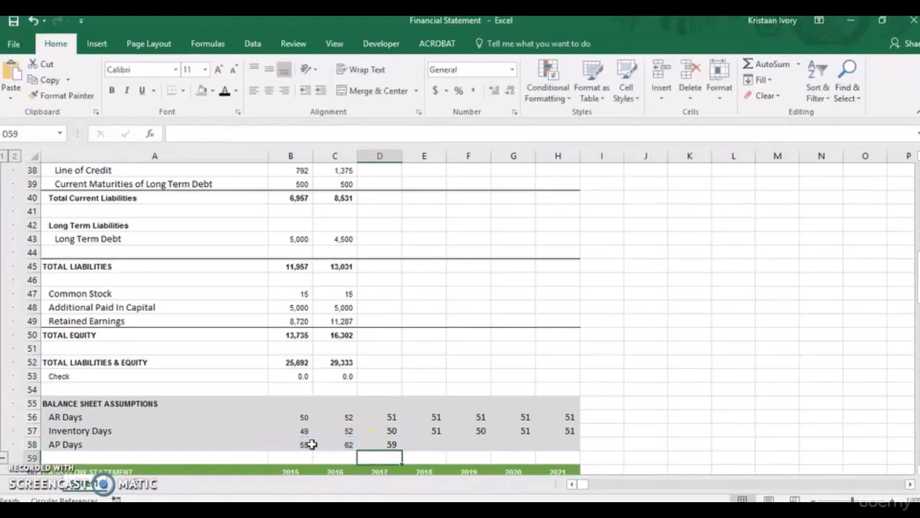
Fill the 2017 AP Days average with relative references across to 2021 in D58:H58.
{"action": "left_click", "coordinate": [386, 444]}
{"action": "key", "text": "shift+Right"}
{"action": "key", "text": "shift+Right"}
{"action": "key", "text": "shift+Right"}
{"action": "key", "text": "shift+Right"}
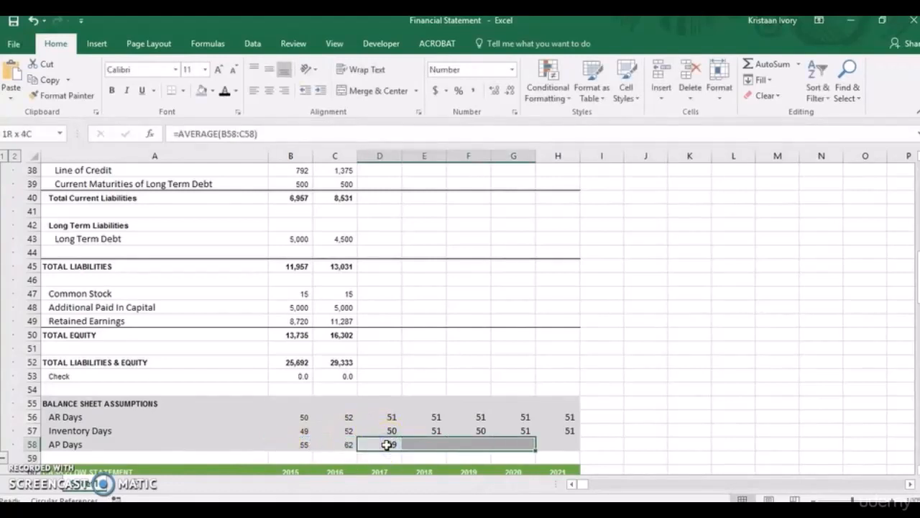
{"action": "key", "text": "ctrl+r"}
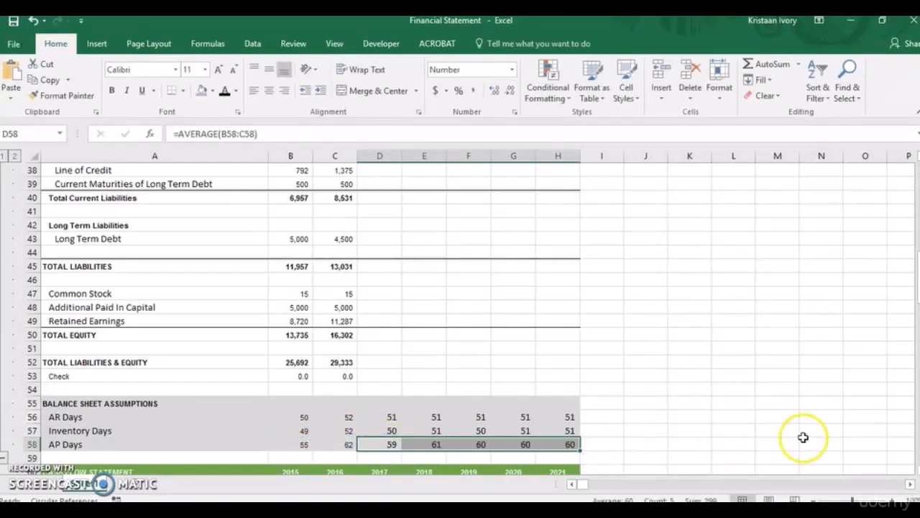
Make the range in the 2017 Inventory Days formula in D57 absolute, giving =AVERAGE($B$57:$C$57).
{"action": "left_click", "coordinate": [379, 443]}
{"action": "left_click", "coordinate": [381, 428]}
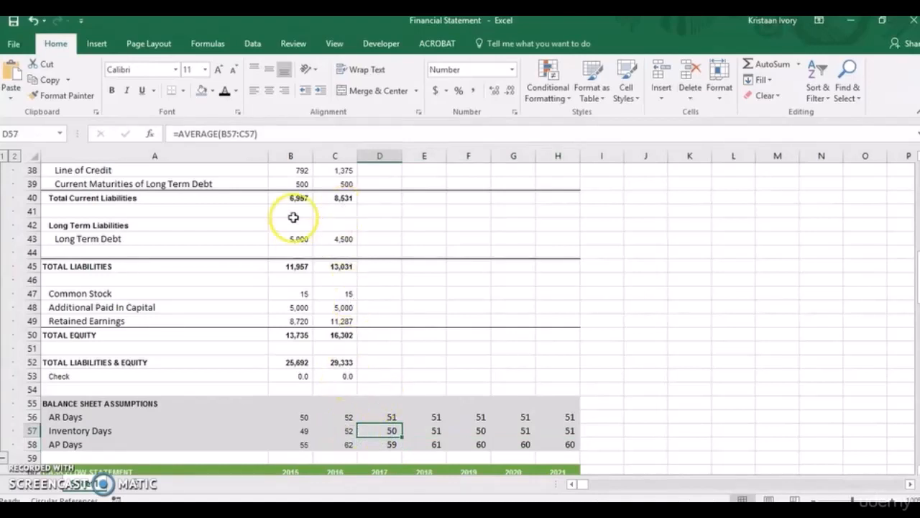
{"action": "left_click", "coordinate": [239, 133]}
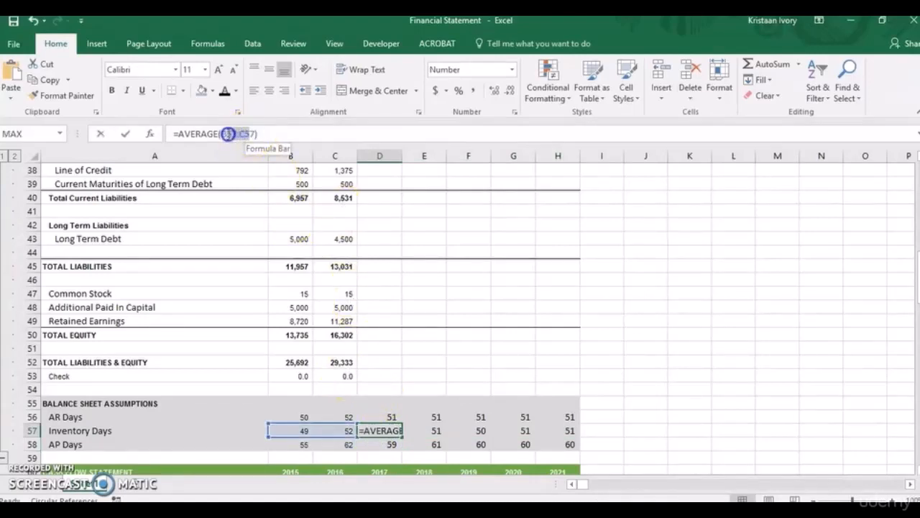
{"action": "mouse_move", "coordinate": [225, 134]}
{"action": "left_mouse_down"}
{"action": "mouse_move", "coordinate": [256, 135]}
{"action": "mouse_move", "coordinate": [223, 134]}
{"action": "left_mouse_up"}
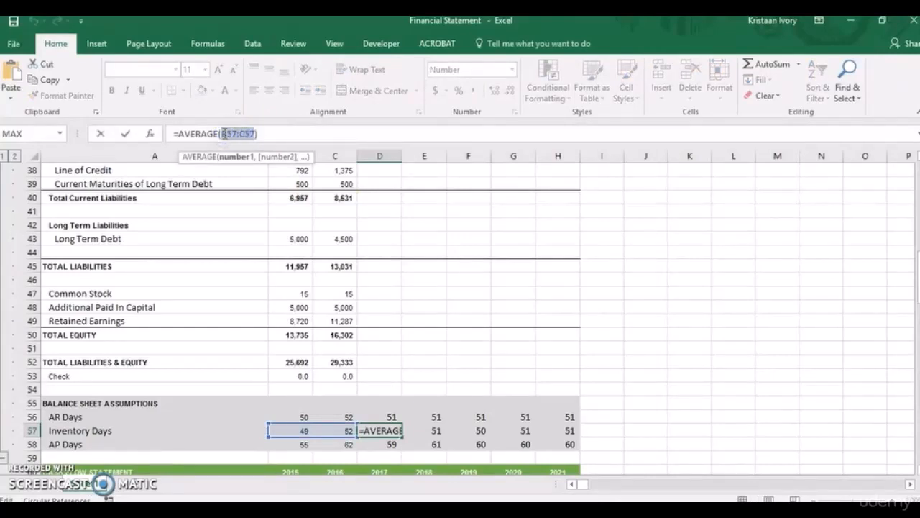
{"action": "key", "text": "F4"}
{"action": "key", "text": "Return"}
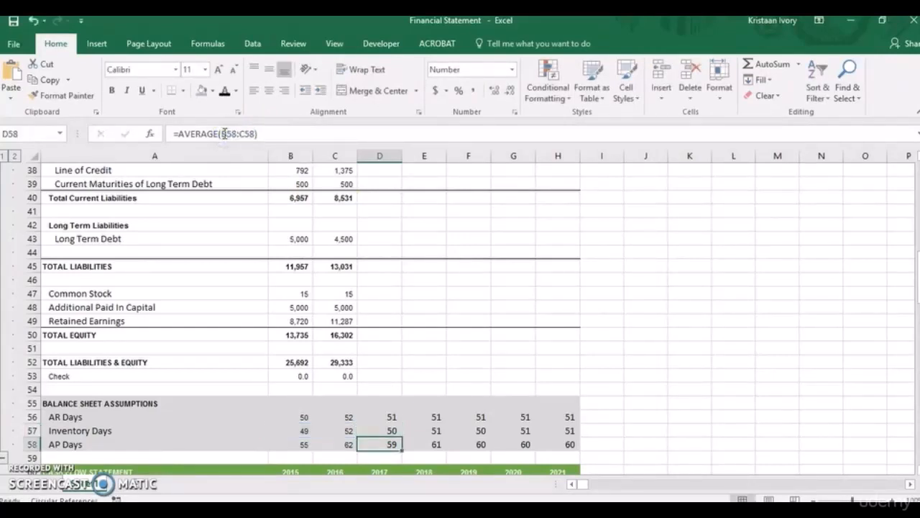
Refill the absolute-reference Inventory Days average from 2017 across to 2021 in D57:H57.
{"action": "left_click", "coordinate": [391, 431]}
{"action": "key", "text": "shift+Right"}
{"action": "key", "text": "shift+Right"}
{"action": "key", "text": "shift+Right"}
{"action": "key", "text": "shift+Right"}
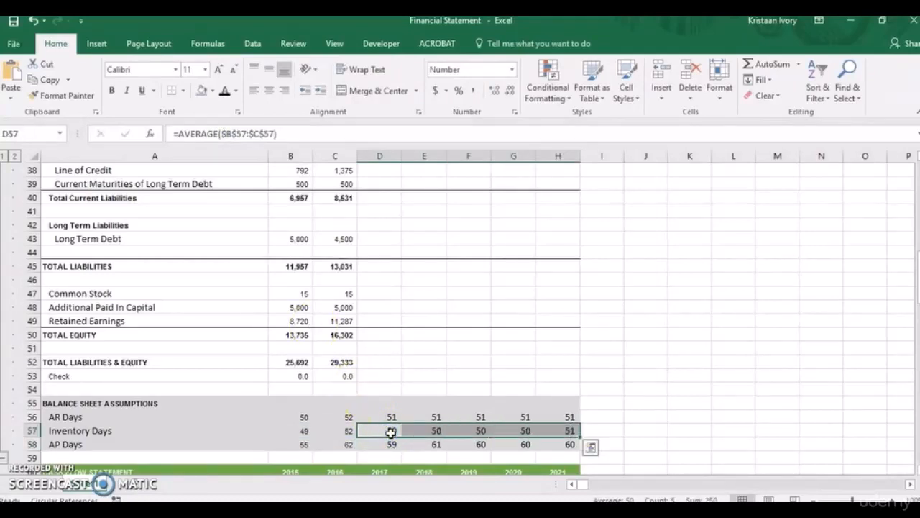
Try to make the range in the 2017 AP Days average in D58 absolute.
{"action": "left_click", "coordinate": [391, 441]}
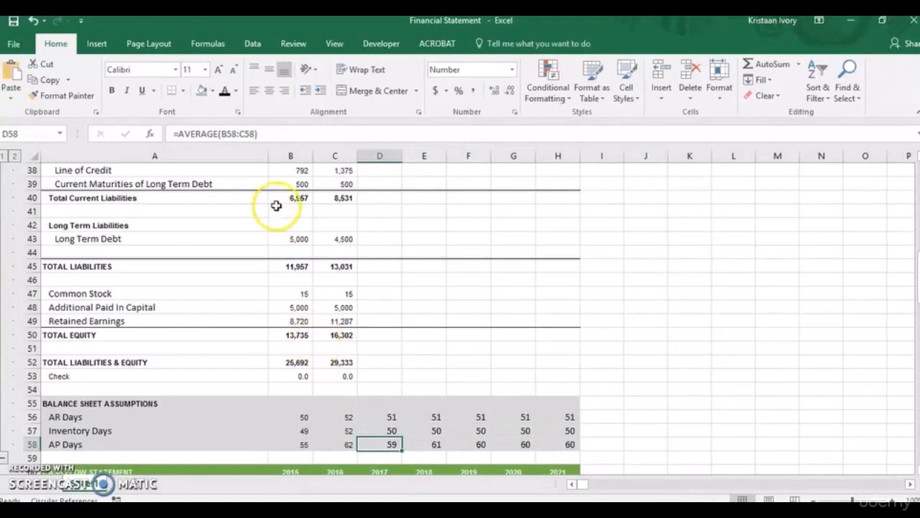
{"action": "left_click_drag", "start_coordinate": [255, 135], "coordinate": [223, 134]}
{"action": "key", "text": "F4"}
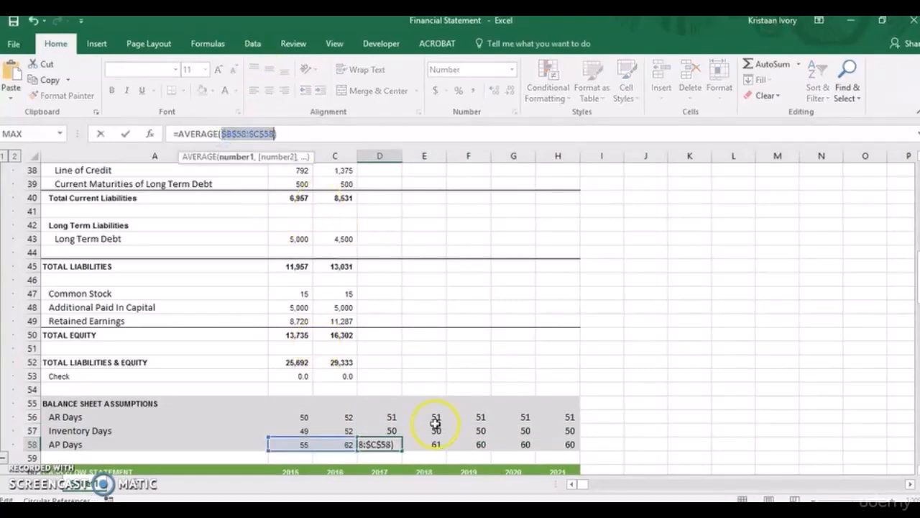
{"action": "type", "text": "\\"}
{"action": "key", "text": "Return"}
Correct the 2017 AP Days formula in D58 to =AVERAGE($B$58:$C$58).
{"action": "left_click", "coordinate": [381, 444]}
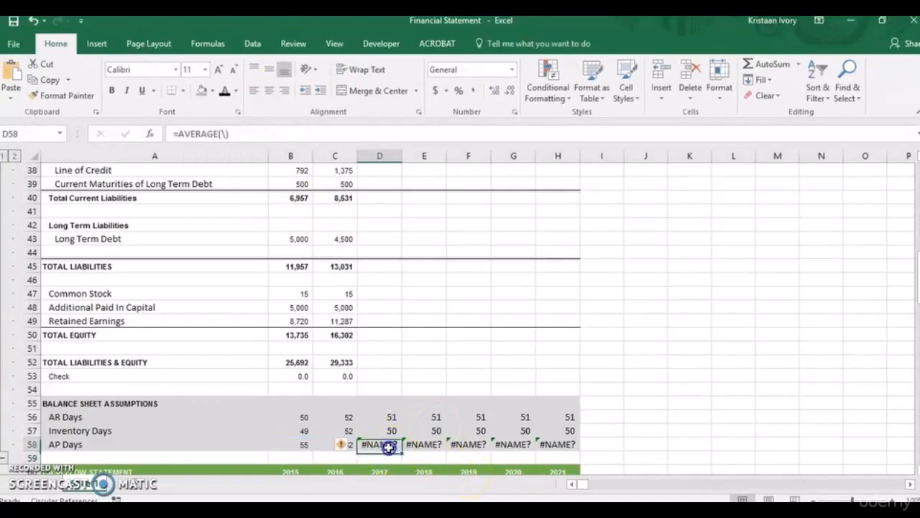
{"action": "left_click", "coordinate": [224, 133]}
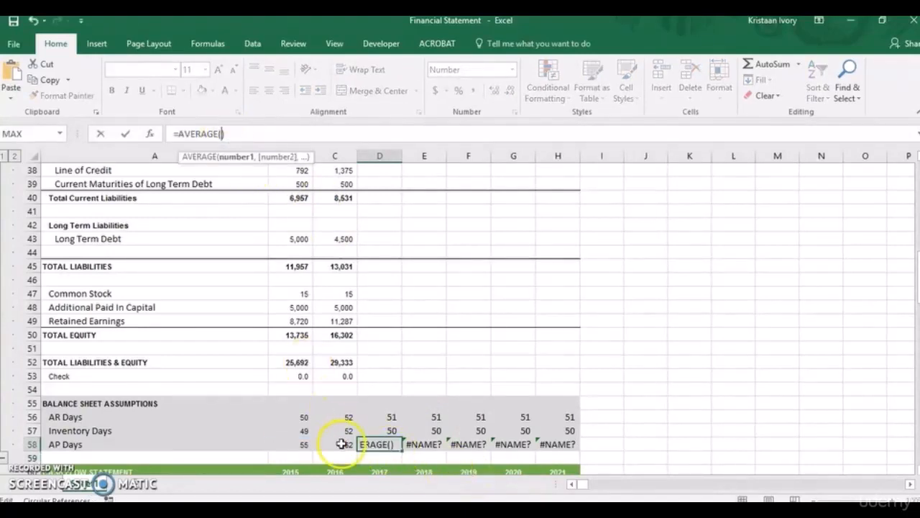
{"action": "left_click_drag", "start_coordinate": [335, 443], "coordinate": [306, 444]}
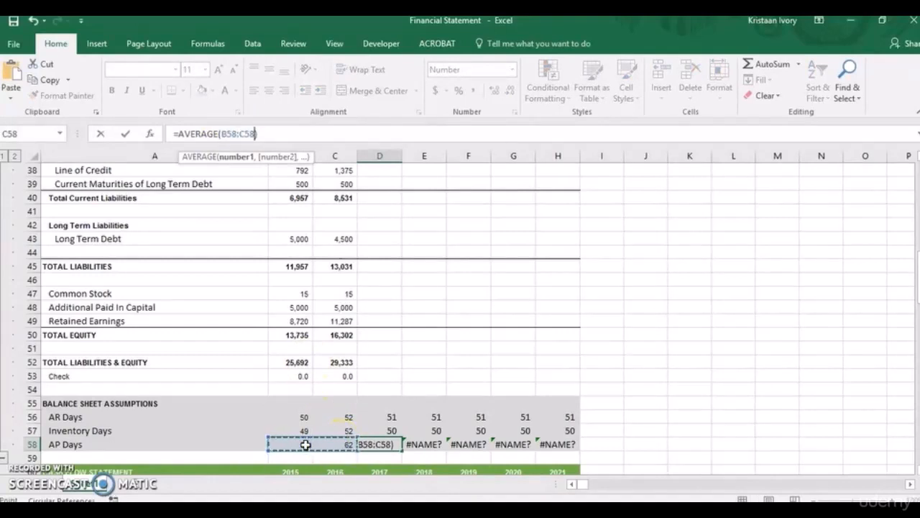
{"action": "key", "text": "F4"}
{"action": "key", "text": "Return"}
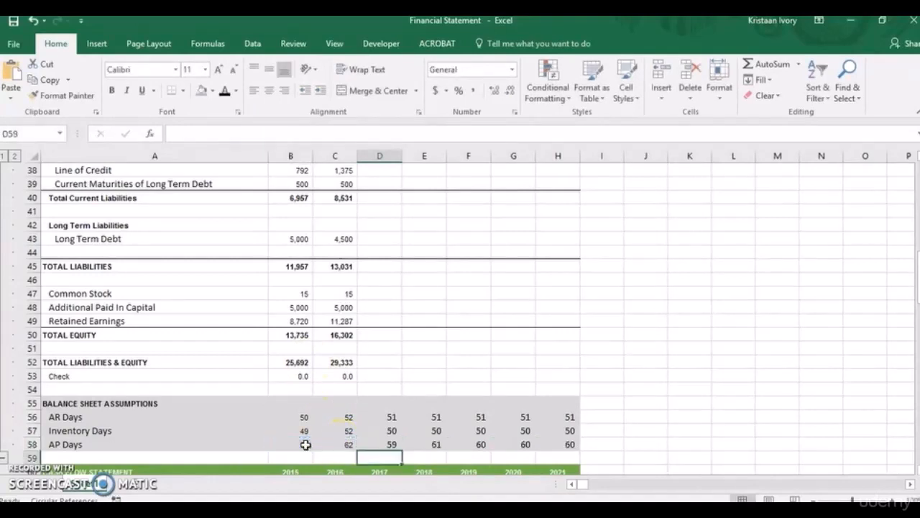
Fill the corrected AP Days average from 2017 across to 2021 in D58:H58.
{"action": "left_click", "coordinate": [379, 444]}
{"action": "key", "text": "shift+Right"}
{"action": "key", "text": "shift+Right"}
{"action": "key", "text": "shift+Right"}
{"action": "key", "text": "shift+Right"}
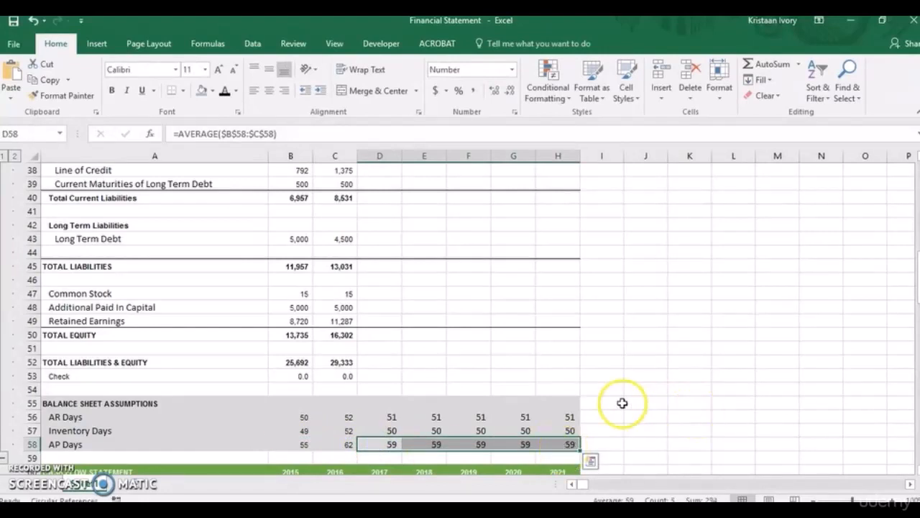
{"action": "left_click", "coordinate": [533, 426]}
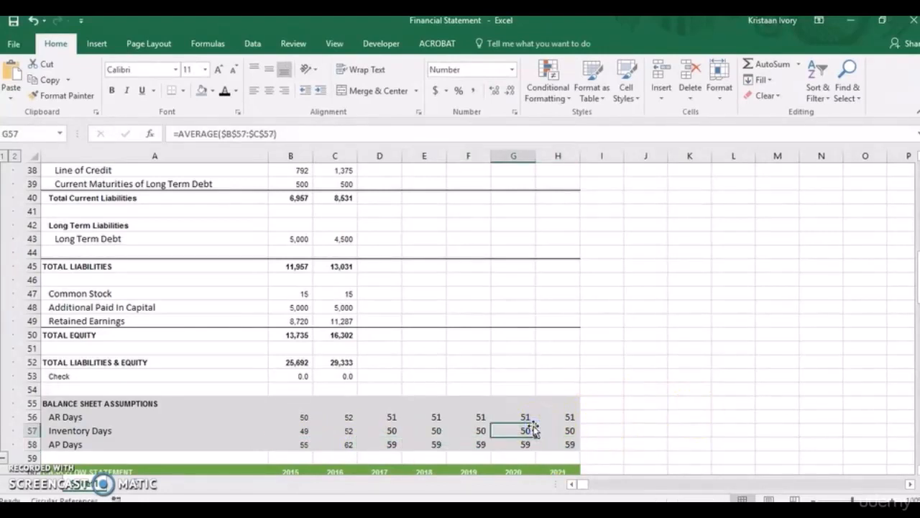
Shade the projected 2017–2021 Cash cells D25:H25 on the balance sheet with the current blue-grey fill color.
{"action": "left_click_drag", "start_coordinate": [917, 266], "coordinate": [917, 220]}
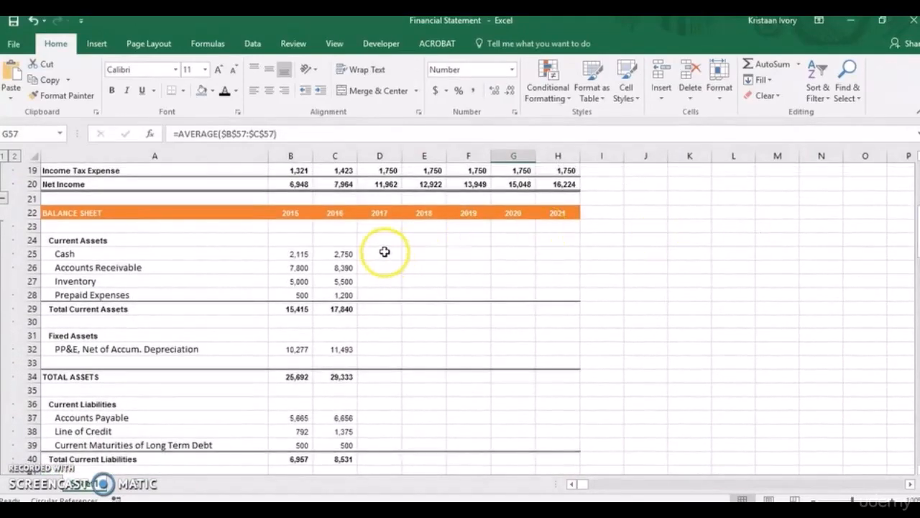
{"action": "left_click_drag", "start_coordinate": [383, 253], "coordinate": [544, 257]}
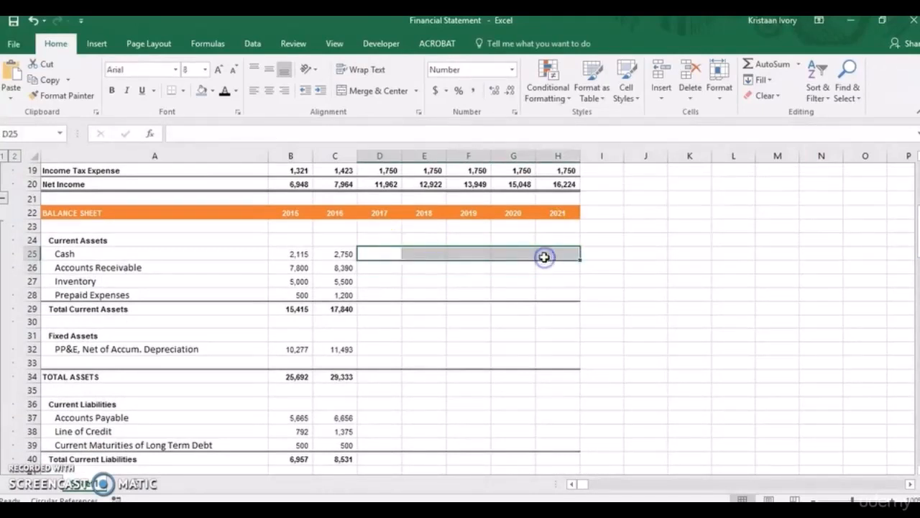
{"action": "left_click", "coordinate": [202, 92]}
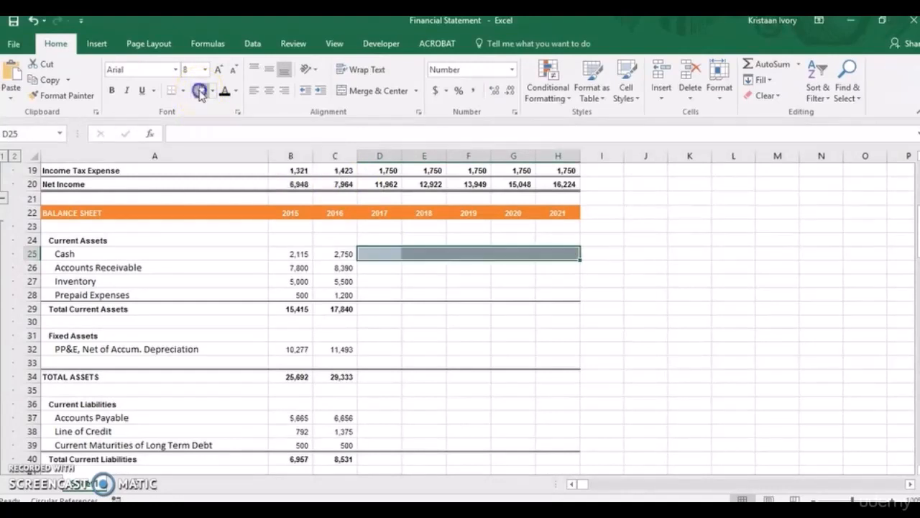
Project 2017 Accounts Receivable in D26 from revenue and AR Days with the formula =D7/365*D56.
{"action": "left_click", "coordinate": [370, 270]}
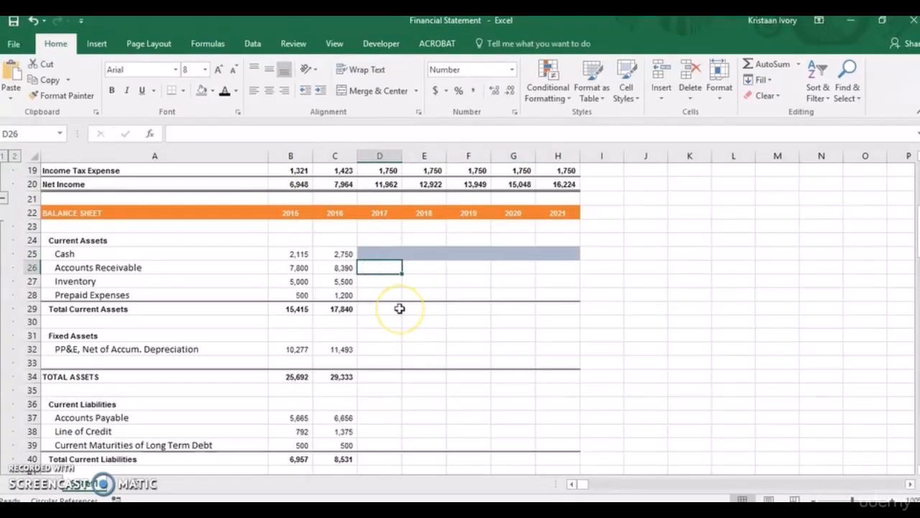
{"action": "type", "text": "="}
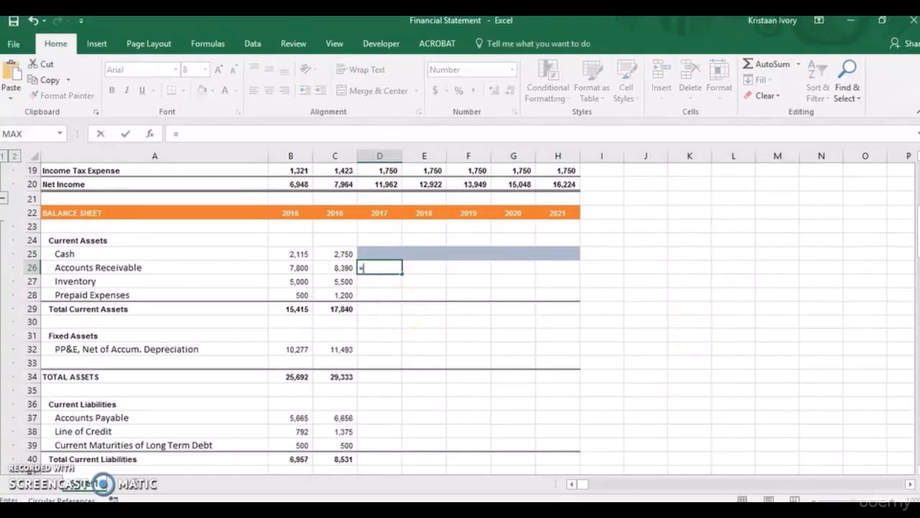
{"action": "left_click_drag", "start_coordinate": [916, 219], "coordinate": [915, 205]}
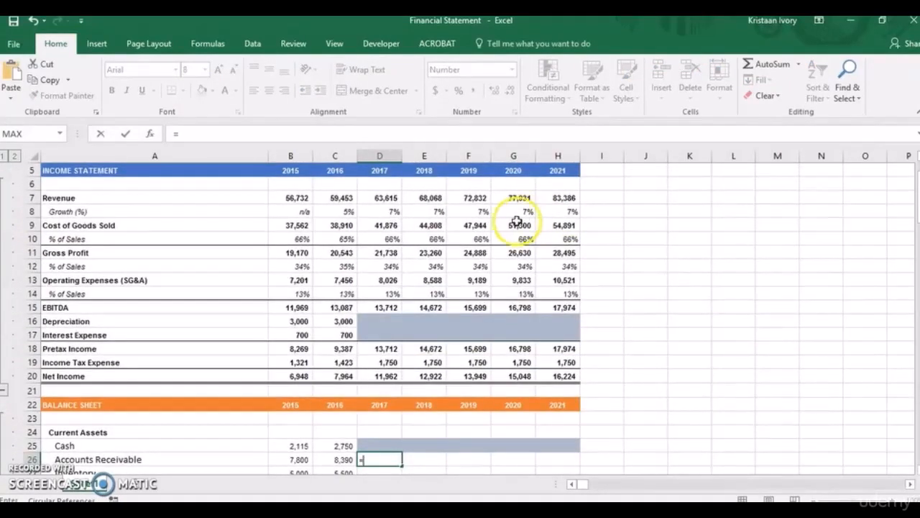
{"action": "left_click", "coordinate": [383, 198]}
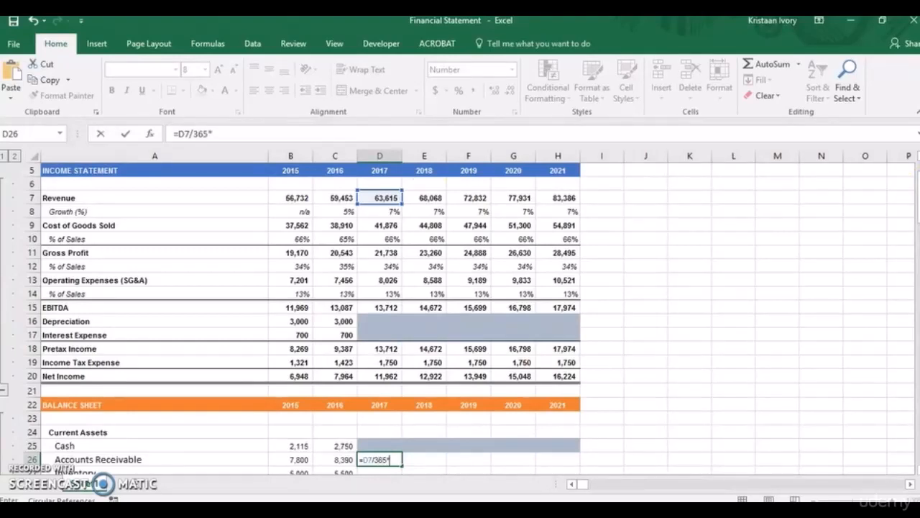
{"action": "left_click_drag", "start_coordinate": [907, 200], "coordinate": [917, 314]}
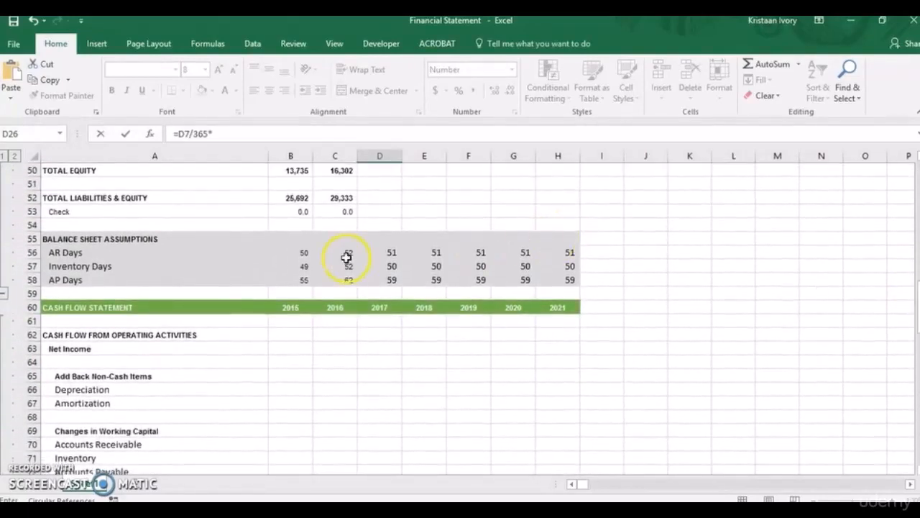
{"action": "left_click", "coordinate": [378, 253]}
{"action": "key", "text": "Return"}
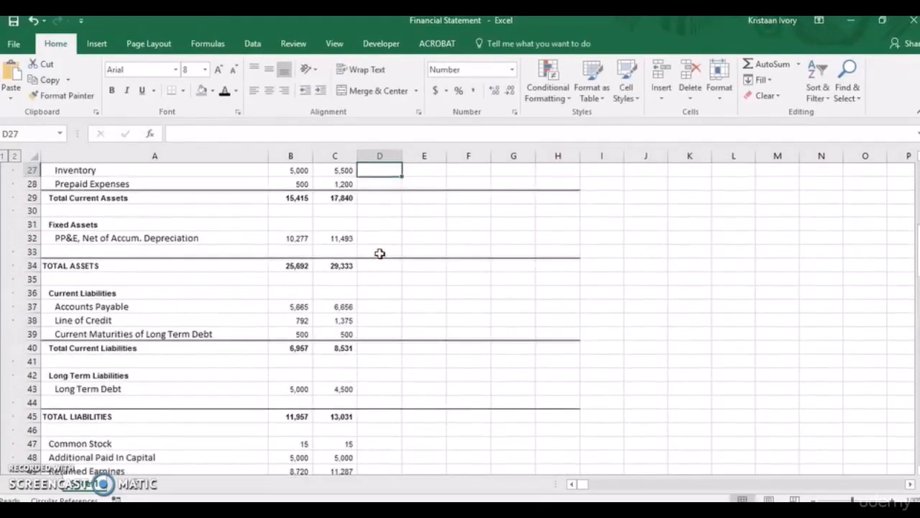
Fill the 2017 Accounts Receivable formula across to 2021 in D26:H26.
{"action": "left_click_drag", "start_coordinate": [911, 245], "coordinate": [913, 227]}
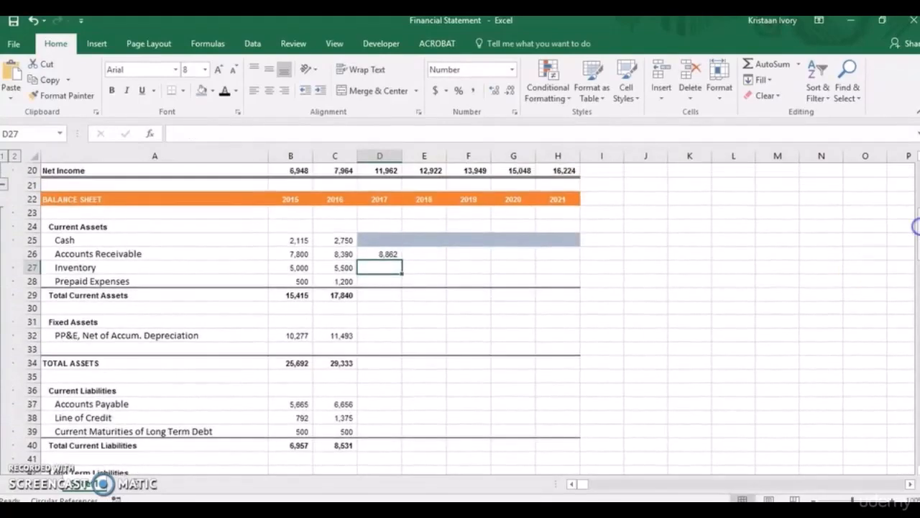
{"action": "left_click", "coordinate": [386, 252]}
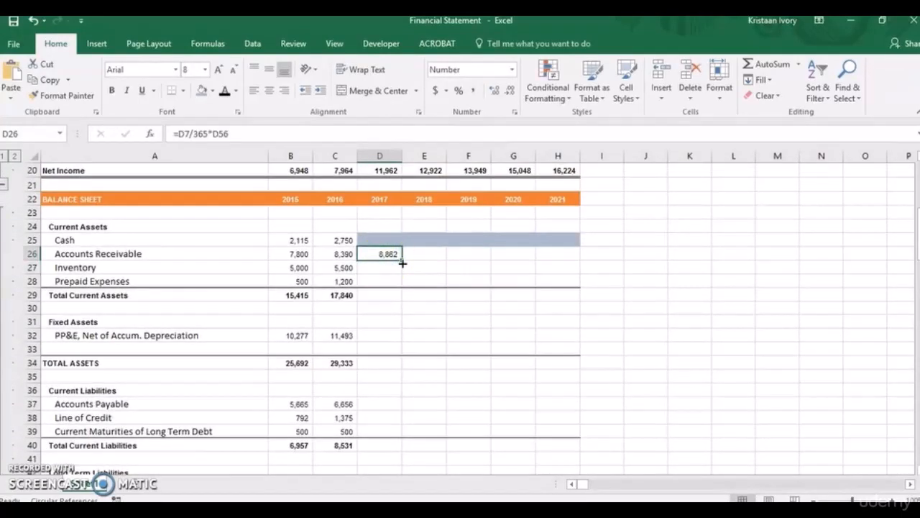
{"action": "left_click_drag", "start_coordinate": [402, 260], "coordinate": [568, 259]}
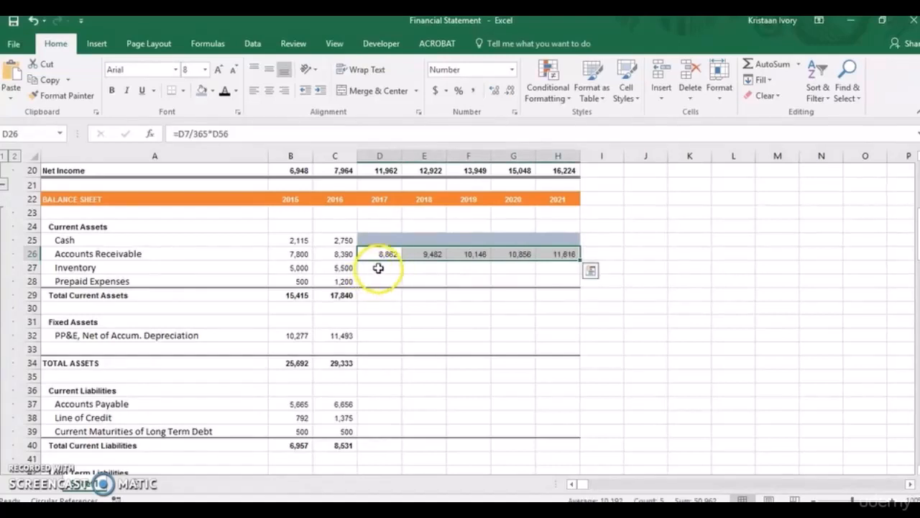
Project 2017 Inventory in D27 from cost of goods sold and Inventory Days with the formula =D9/365*D57.
{"action": "left_click", "coordinate": [379, 268]}
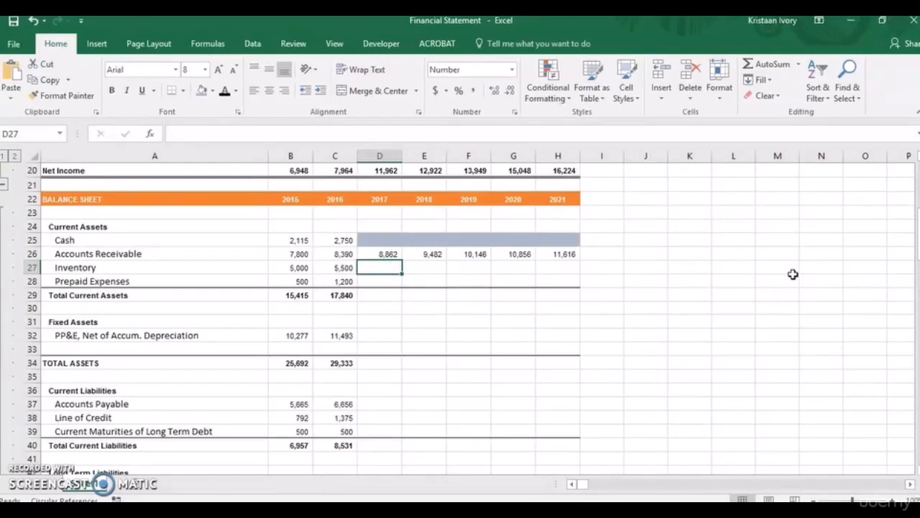
{"action": "type", "text": "="}
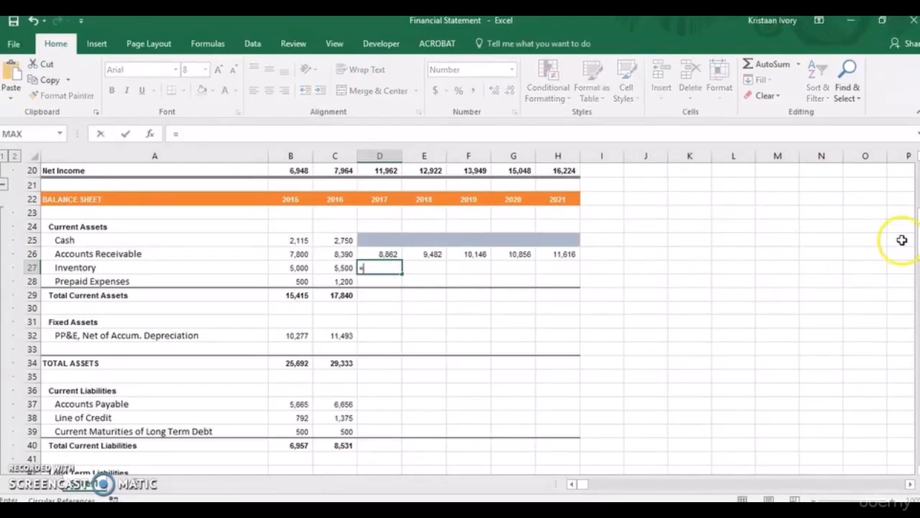
{"action": "left_click_drag", "start_coordinate": [916, 215], "coordinate": [917, 193]}
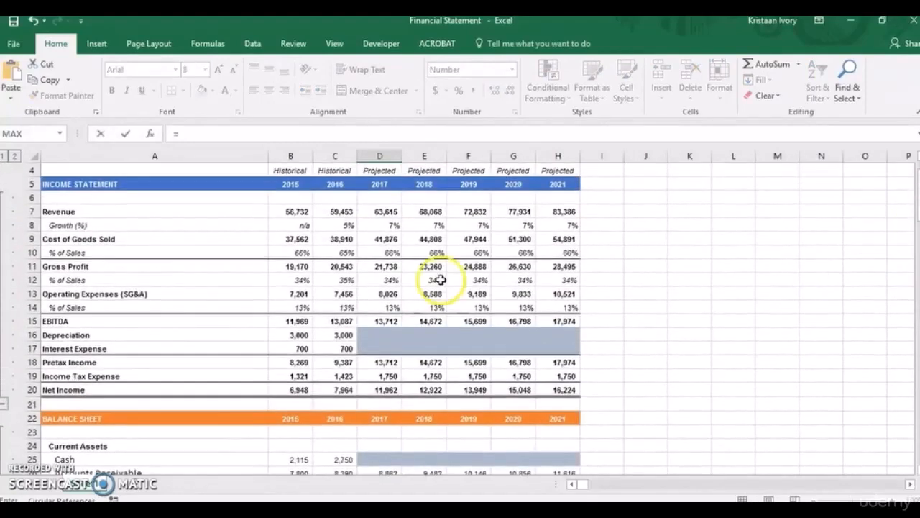
{"action": "left_click", "coordinate": [387, 239]}
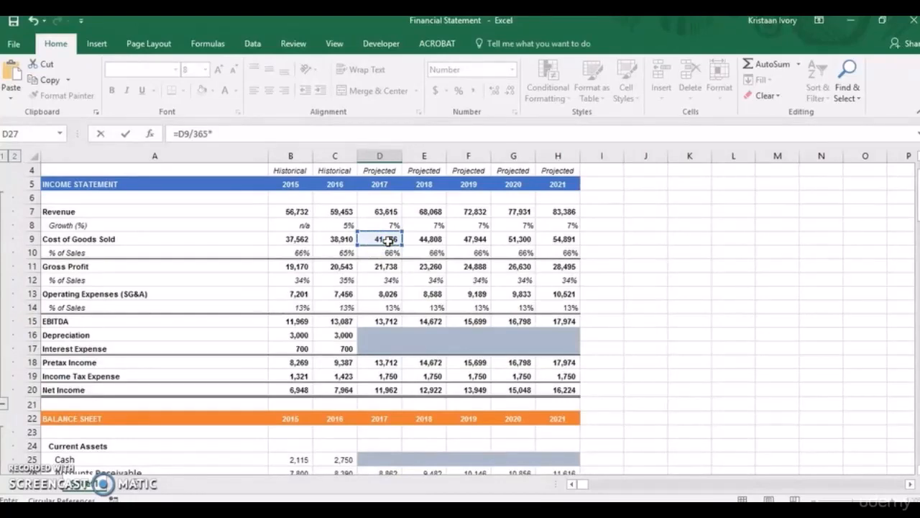
{"action": "left_click_drag", "start_coordinate": [916, 209], "coordinate": [917, 222]}
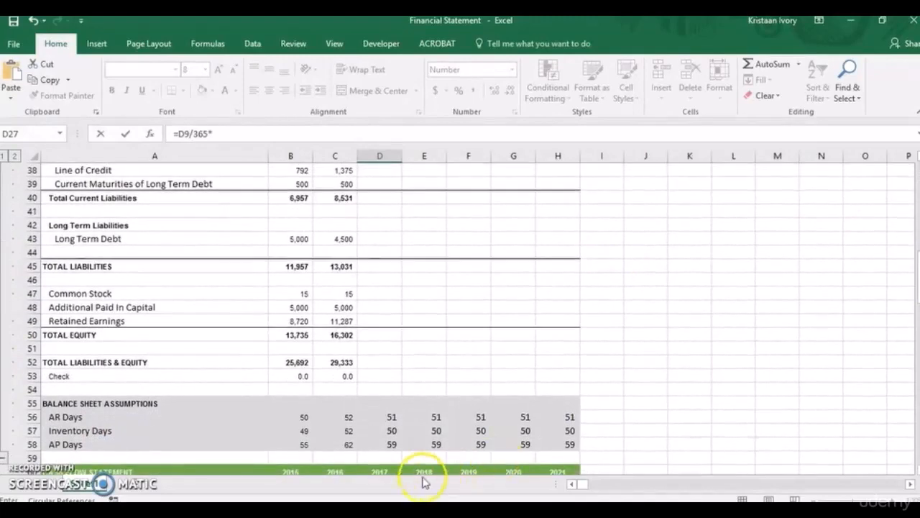
{"action": "left_click", "coordinate": [391, 431]}
{"action": "key", "text": "Return"}
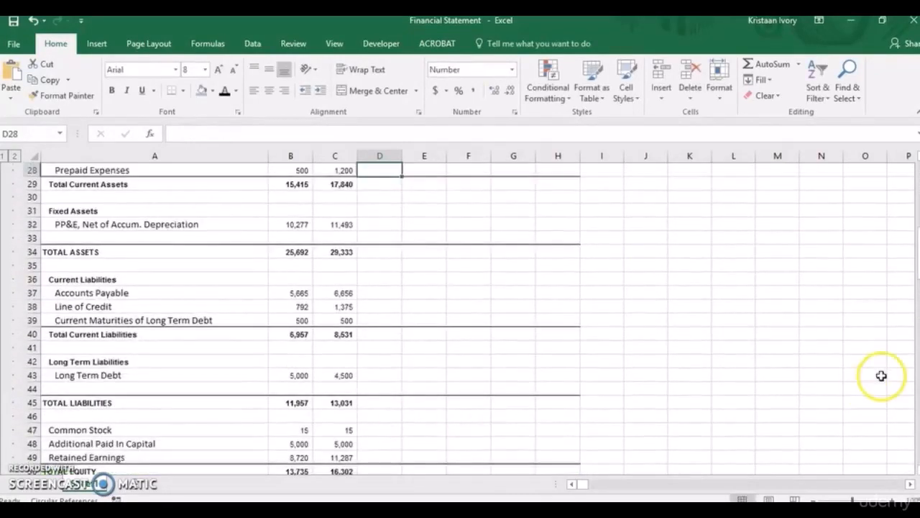
Fill the 2017 Inventory formula across to 2021 in D27:H27.
{"action": "left_click_drag", "start_coordinate": [914, 266], "coordinate": [916, 253]}
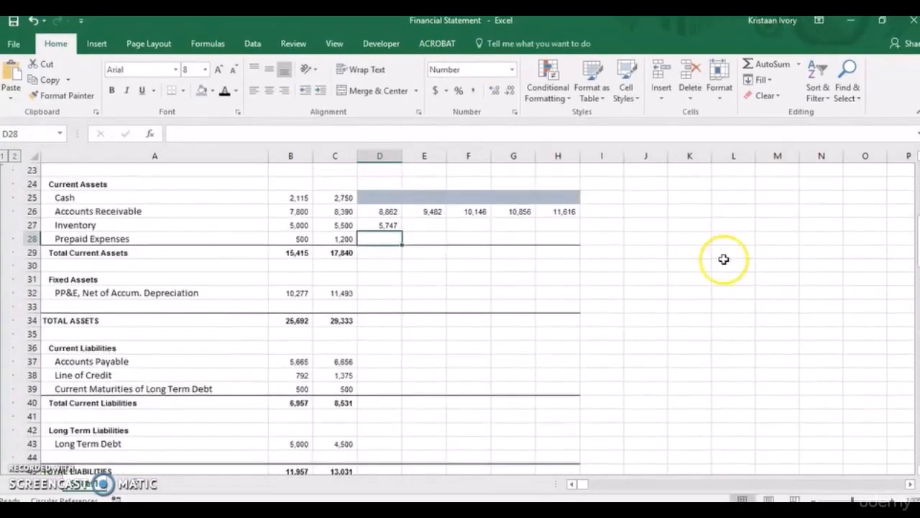
{"action": "left_click", "coordinate": [397, 225]}
{"action": "left_click_drag", "start_coordinate": [397, 225], "coordinate": [568, 227]}
{"action": "left_click_drag", "start_coordinate": [398, 226], "coordinate": [392, 226]}
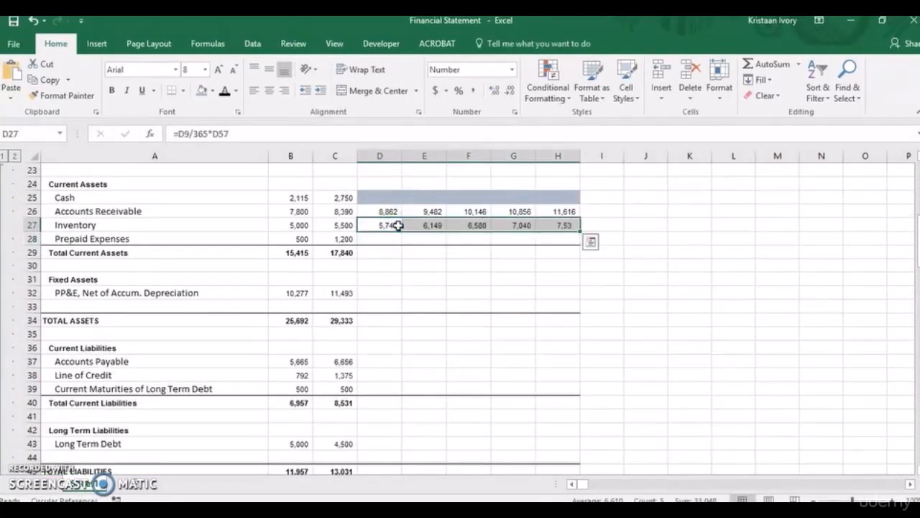
Carry the 2016 Prepaid Expenses value of 1,200 in C28 across the projected years 2017–2021 in D28:H28.
{"action": "left_click", "coordinate": [347, 239]}
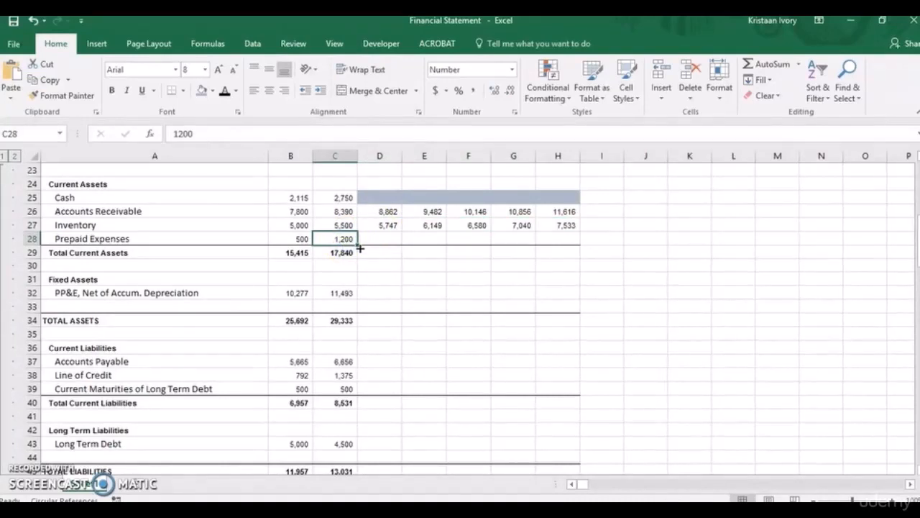
{"action": "left_click_drag", "start_coordinate": [359, 247], "coordinate": [568, 242]}
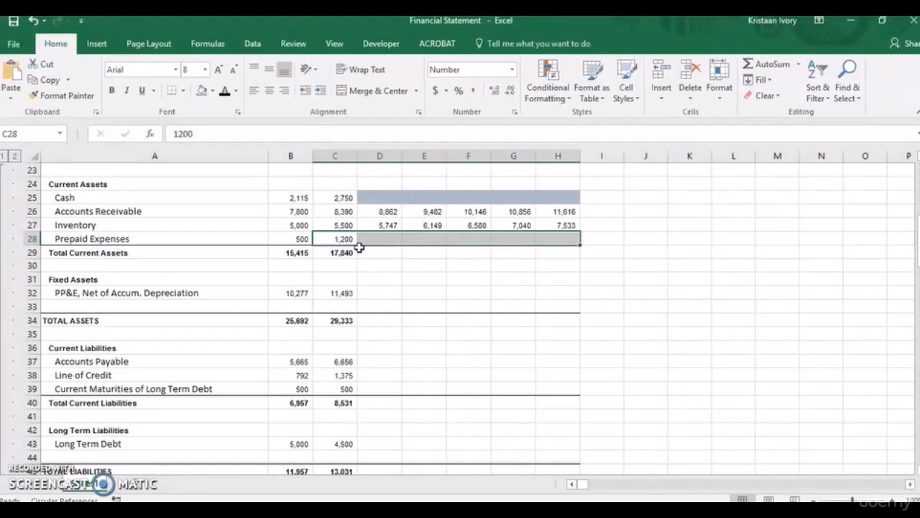
{"action": "key", "text": "ctrl+r"}
Fill the 2016 Total Current Assets formula =SUM(C25:C28) from C29 across to 2021 in H29.
{"action": "left_click", "coordinate": [370, 253]}
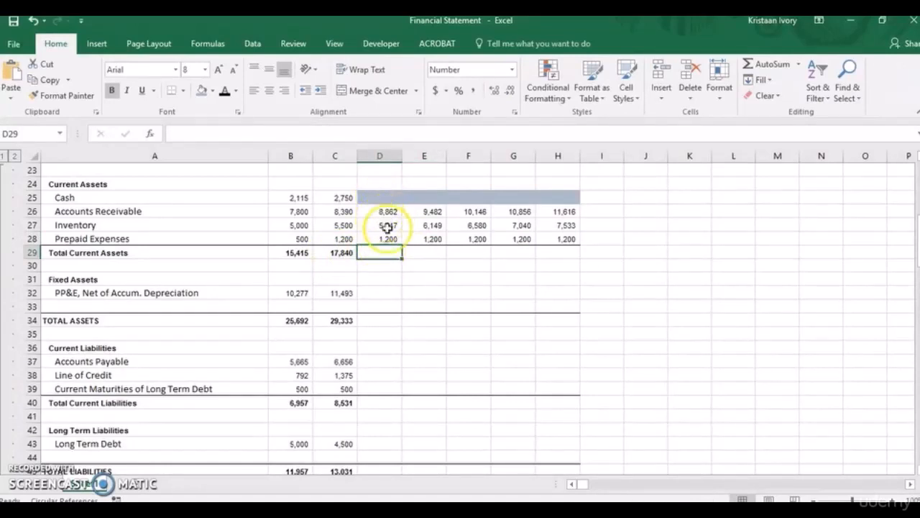
{"action": "left_click", "coordinate": [339, 253]}
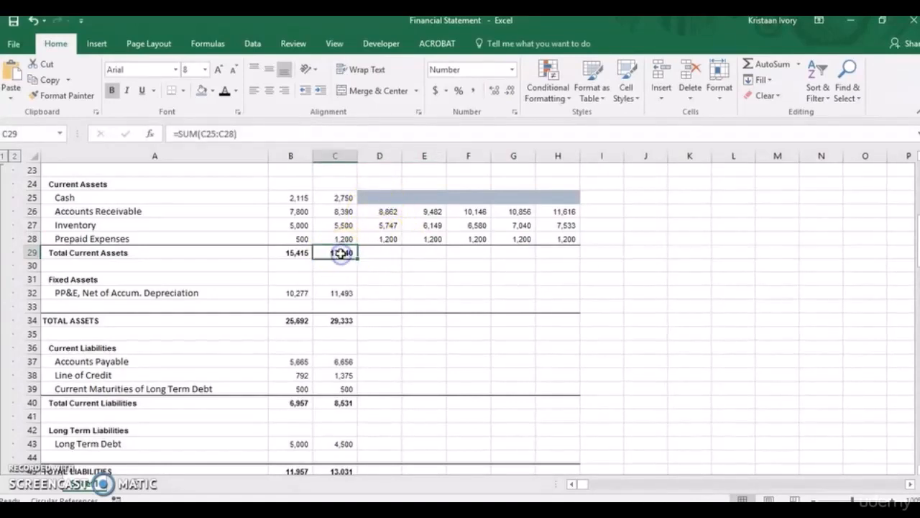
{"action": "key", "text": "shift+Right"}
{"action": "key", "text": "shift+Right"}
{"action": "key", "text": "shift+Right"}
{"action": "key", "text": "shift+Right"}
{"action": "key", "text": "shift+Right"}
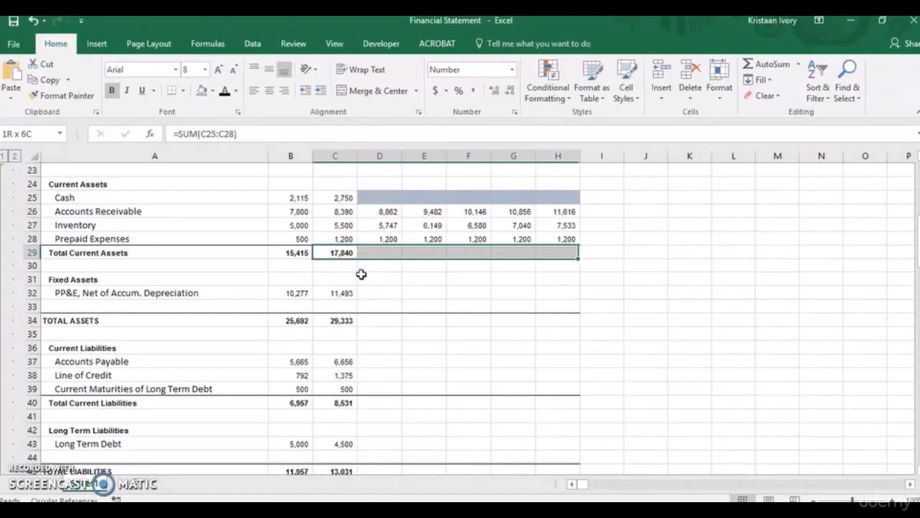
{"action": "key", "text": "ctrl+r"}
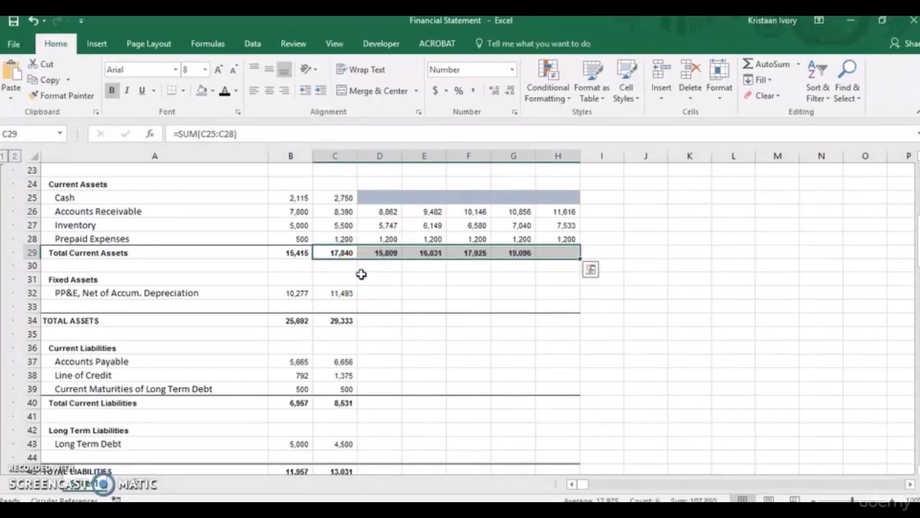
Shade the projected 2017–2021 PP&E cells D32:H32 with the current blue-grey fill color.
{"action": "left_click", "coordinate": [376, 292]}
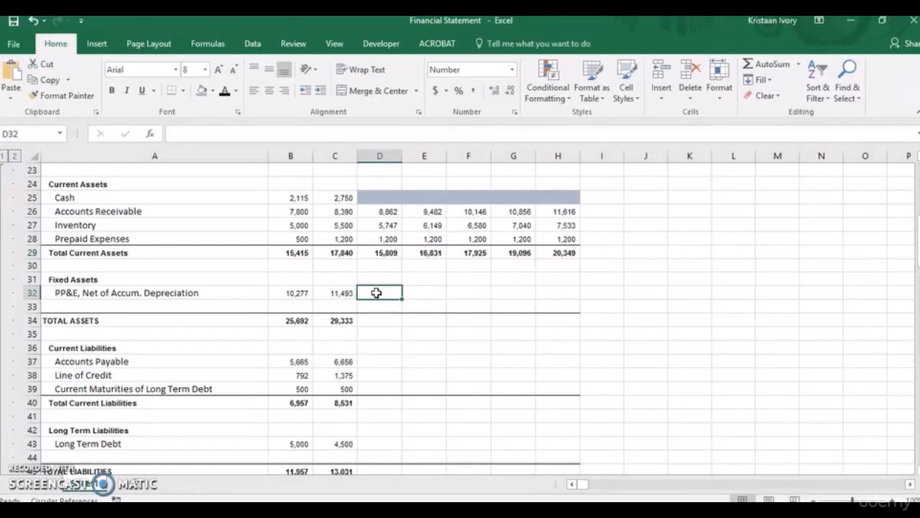
{"action": "key", "text": "shift+Right"}
{"action": "key", "text": "shift+Right"}
{"action": "key", "text": "shift+Right"}
{"action": "key", "text": "shift+Right"}
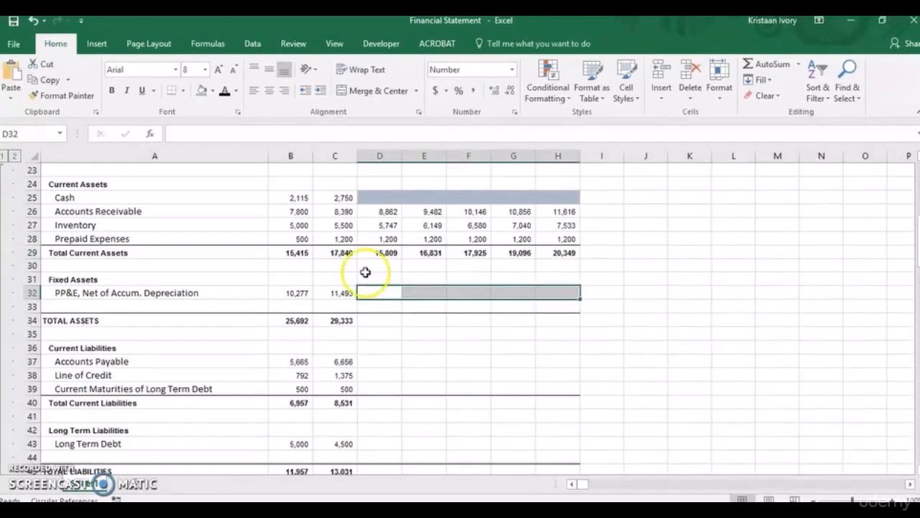
{"action": "left_click", "coordinate": [201, 90]}
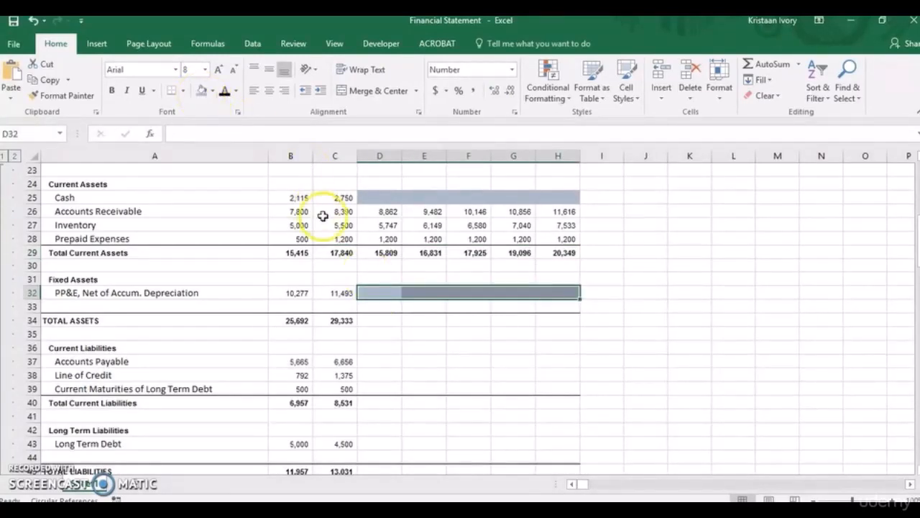
Fill the 2016 Total Assets formula =C29+C32 from C34 across to 2021 in H34 and check the copied formula in D34.
{"action": "left_click", "coordinate": [340, 320]}
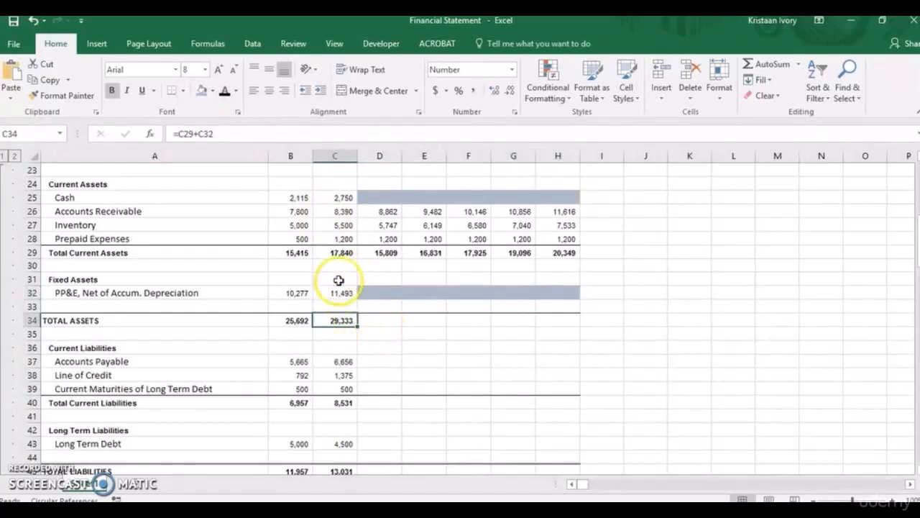
{"action": "key", "text": "shift+Right"}
{"action": "key", "text": "shift+Right"}
{"action": "key", "text": "shift+Right"}
{"action": "key", "text": "shift+Right"}
{"action": "key", "text": "shift+Right"}
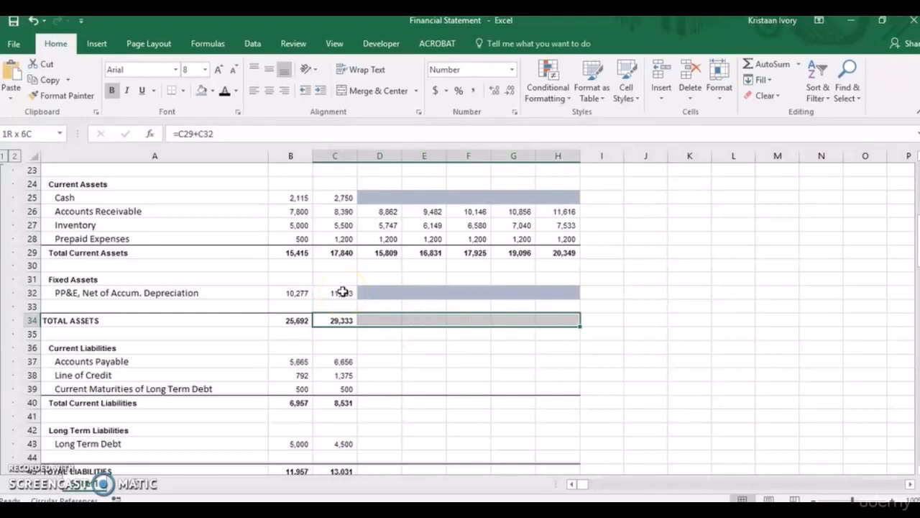
{"action": "key", "text": "ctrl+r"}
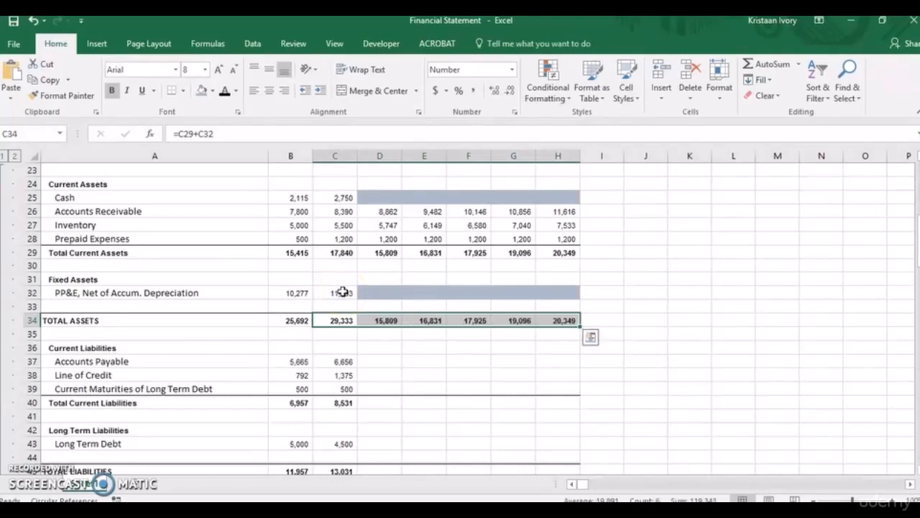
{"action": "left_click", "coordinate": [381, 360]}
{"action": "left_click", "coordinate": [376, 321]}
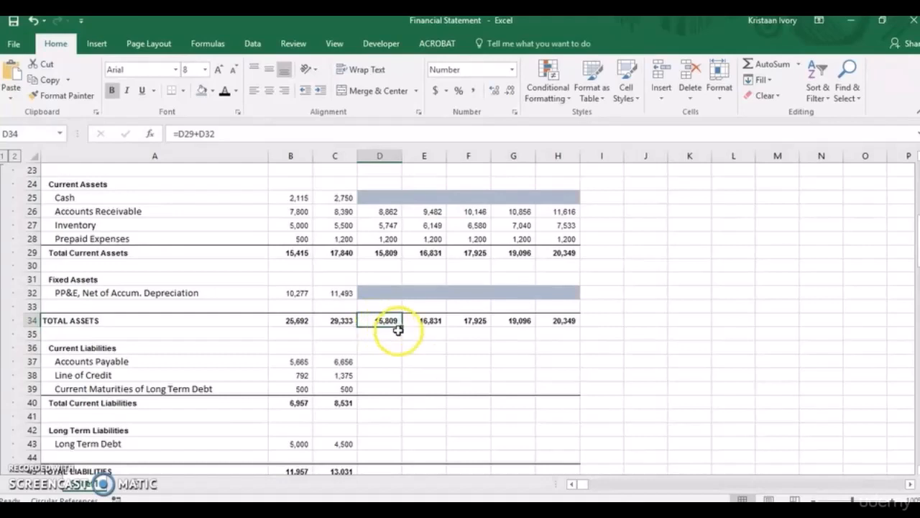
Project 2017 Accounts Payable in D37 from cost of goods sold and AP Days with the formula =D9/365*D58.
{"action": "left_click", "coordinate": [379, 362]}
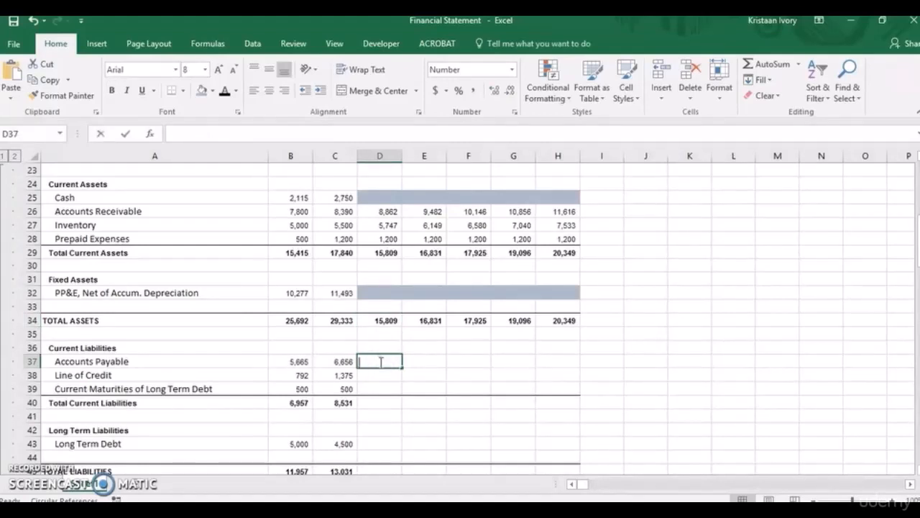
{"action": "type", "text": "="}
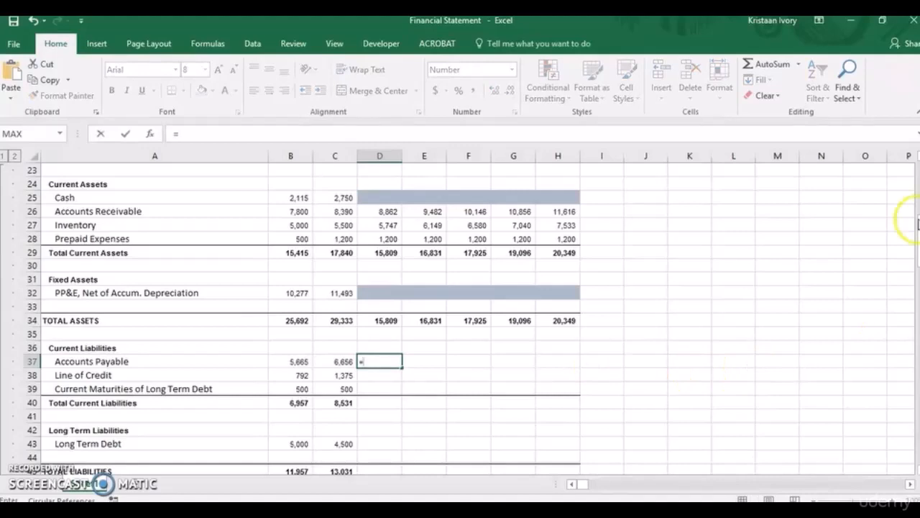
{"action": "left_click_drag", "start_coordinate": [917, 224], "coordinate": [916, 183]}
{"action": "left_click", "coordinate": [385, 201]}
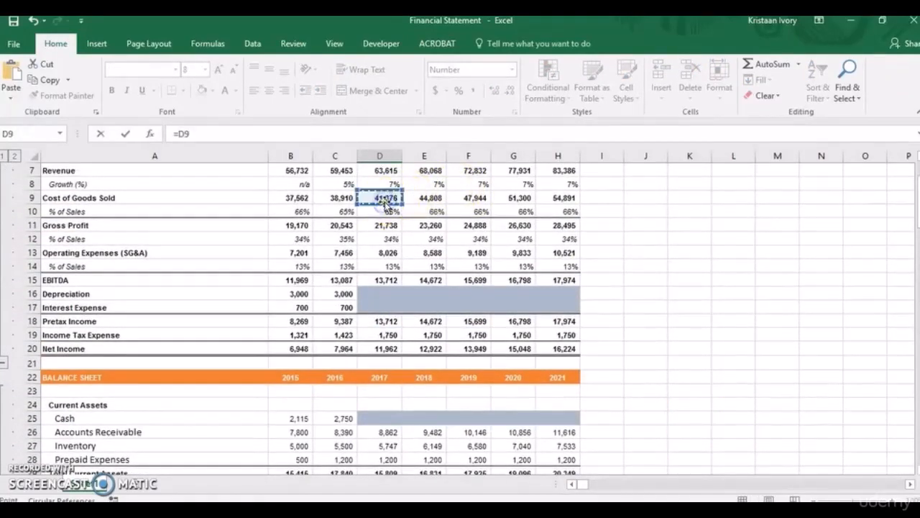
{"action": "type", "text": "/365*"}
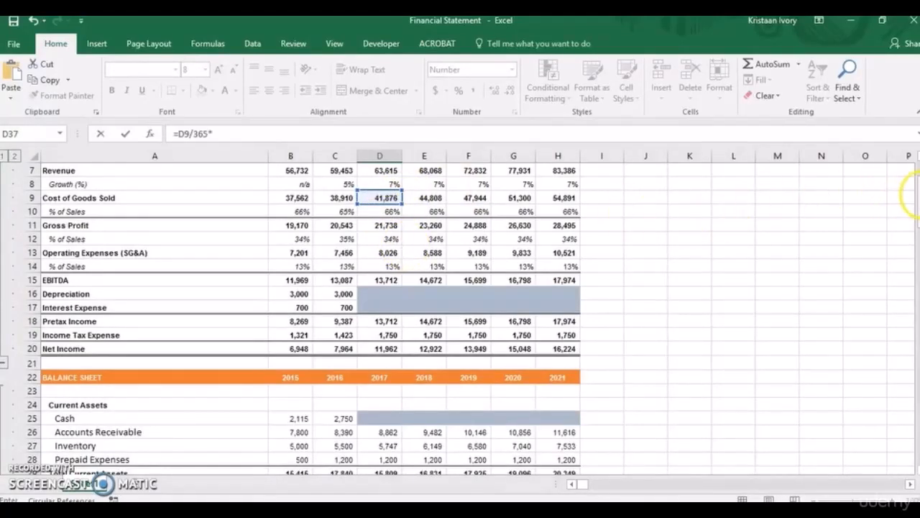
{"action": "left_click_drag", "start_coordinate": [916, 190], "coordinate": [917, 232]}
{"action": "left_click", "coordinate": [390, 431]}
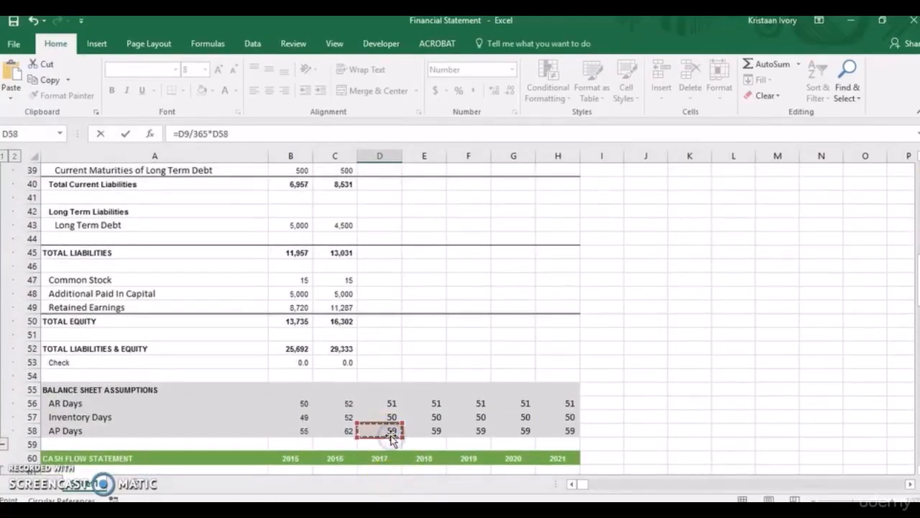
{"action": "key", "text": "Return"}
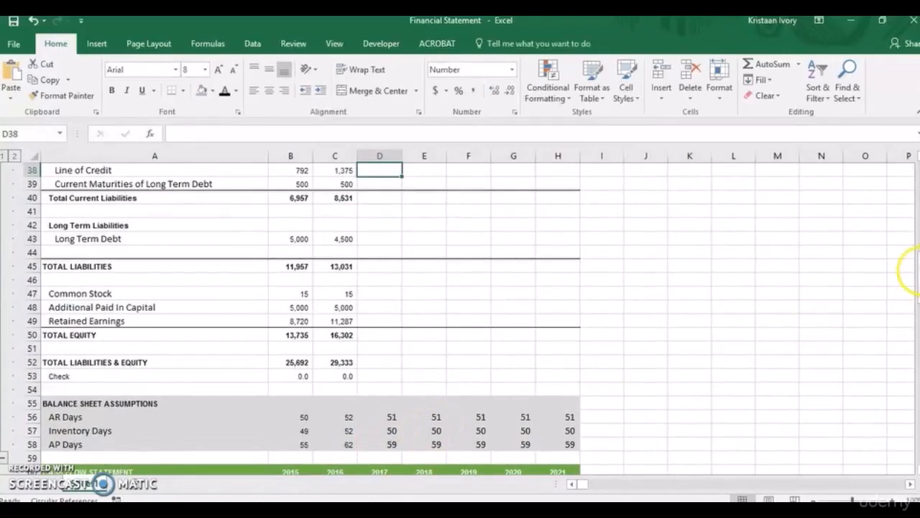
Fill the 2017 Accounts Payable formula across to 2021 in D37:H37.
{"action": "left_click_drag", "start_coordinate": [916, 263], "coordinate": [917, 240]}
{"action": "left_click", "coordinate": [379, 321]}
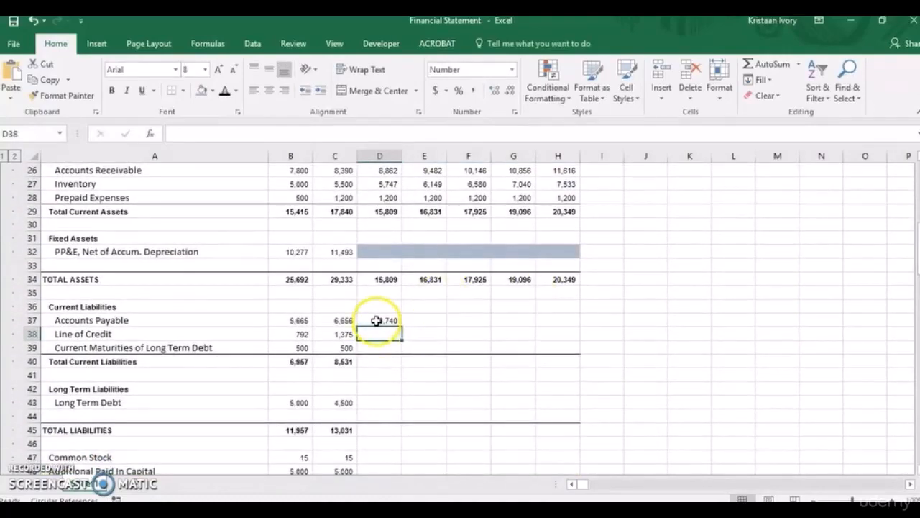
{"action": "key", "text": "shift+Right"}
{"action": "key", "text": "shift+Right"}
{"action": "key", "text": "shift+Right"}
{"action": "key", "text": "shift+Right"}
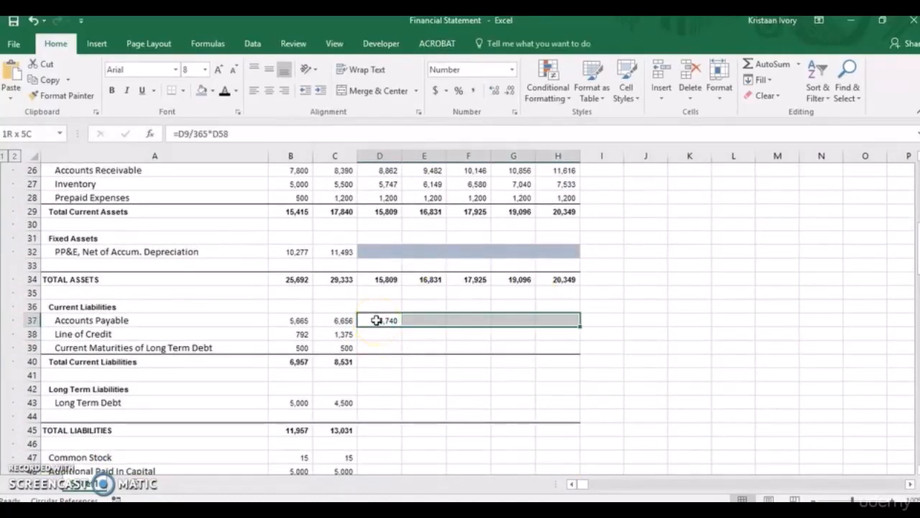
{"action": "key", "text": "ctrl+r"}
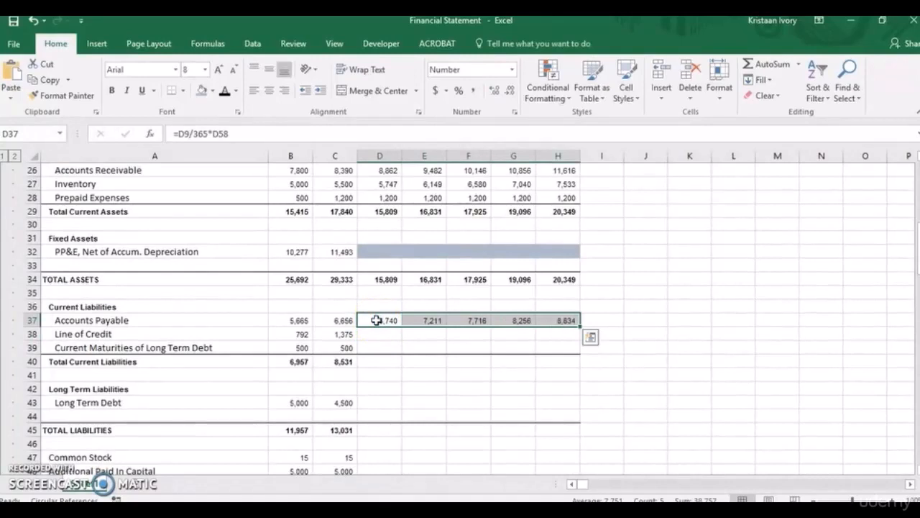
{"action": "left_click", "coordinate": [349, 334]}
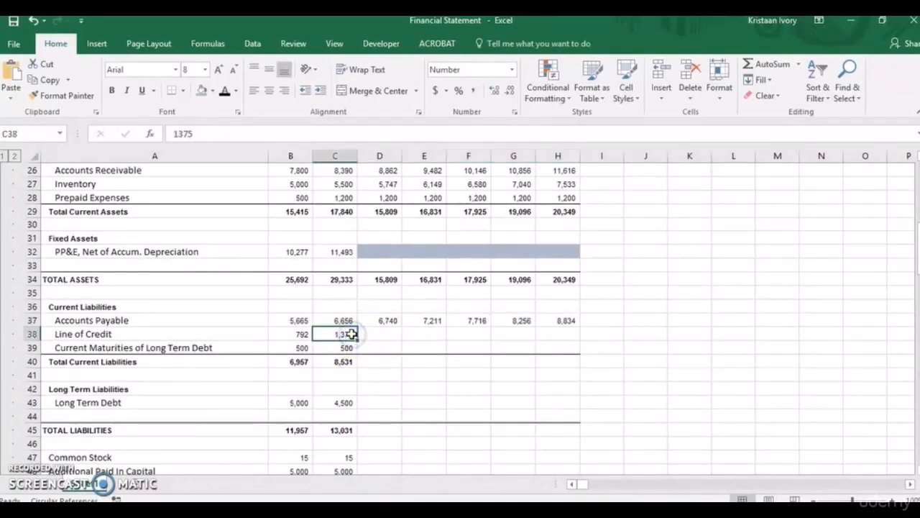
{"action": "key", "text": "shift+Right"}
{"action": "key", "text": "shift+Right"}
{"action": "key", "text": "shift+Right"}
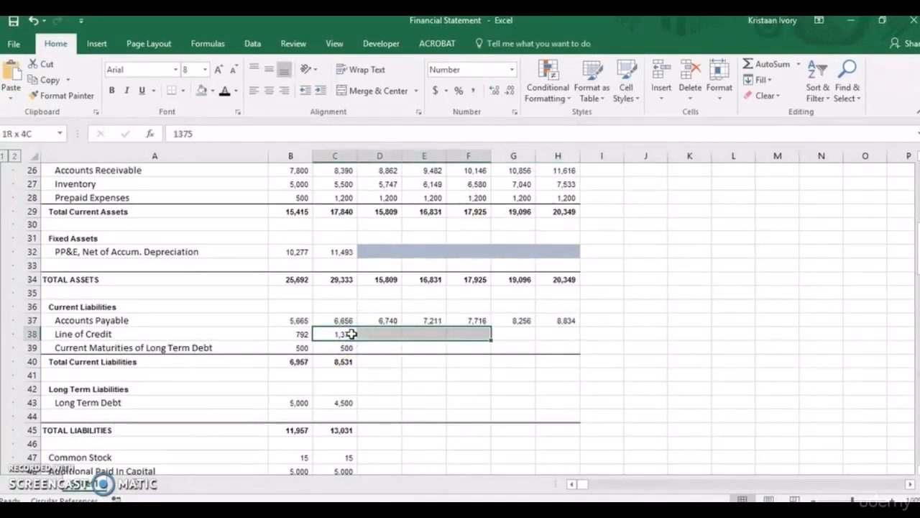
{"action": "key", "text": "shift+Left"}
{"action": "key", "text": "shift+Left"}
{"action": "key", "text": "shift+Left"}
Shade the projected 2017–2021 Line of Credit and Current Maturities of Long Term Debt cells D38:H39 with the current blue-grey fill color.
{"action": "left_click", "coordinate": [372, 336]}
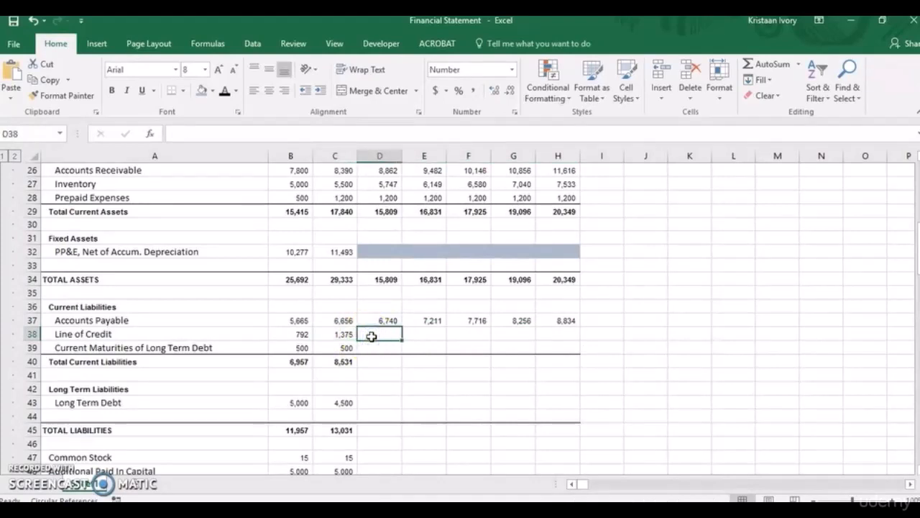
{"action": "key", "text": "shift+Right"}
{"action": "key", "text": "shift+Right"}
{"action": "key", "text": "shift+Right"}
{"action": "key", "text": "shift+Right"}
{"action": "key", "text": "shift+Down"}
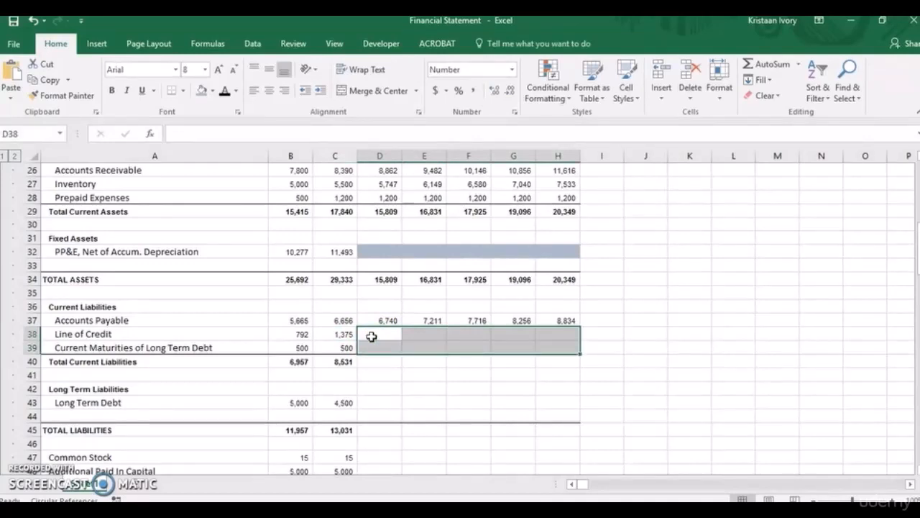
{"action": "left_click", "coordinate": [201, 92]}
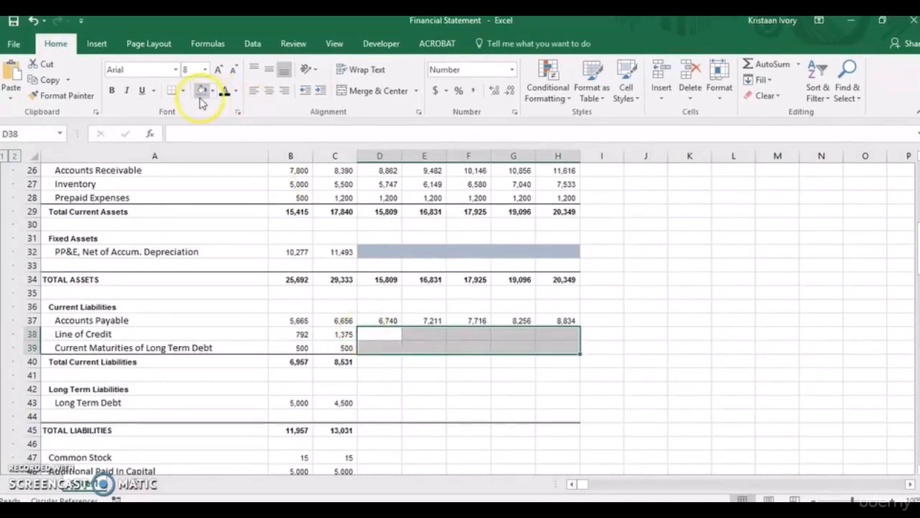
Fill the 2016 Total Current Liabilities formula =SUM(C37:C39) from C40 across to 2021 in H40.
{"action": "left_click", "coordinate": [385, 406]}
{"action": "left_click", "coordinate": [378, 362]}
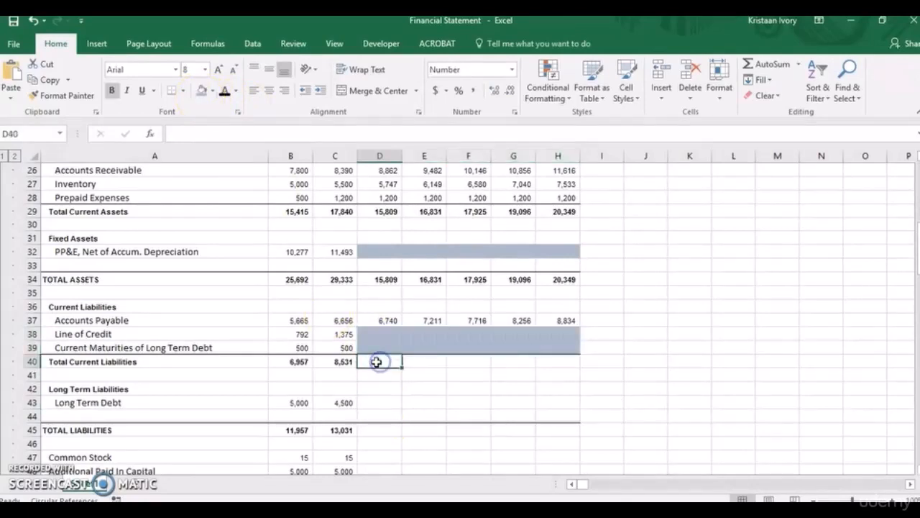
{"action": "left_click", "coordinate": [346, 363]}
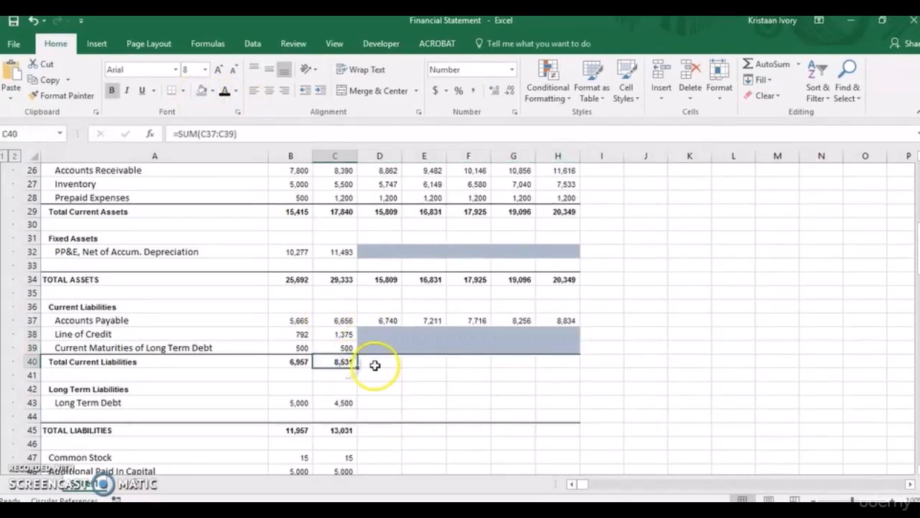
{"action": "key", "text": "shift+Right"}
{"action": "key", "text": "shift+Right"}
{"action": "key", "text": "shift+Right"}
{"action": "key", "text": "shift+Right"}
{"action": "key", "text": "shift+Right"}
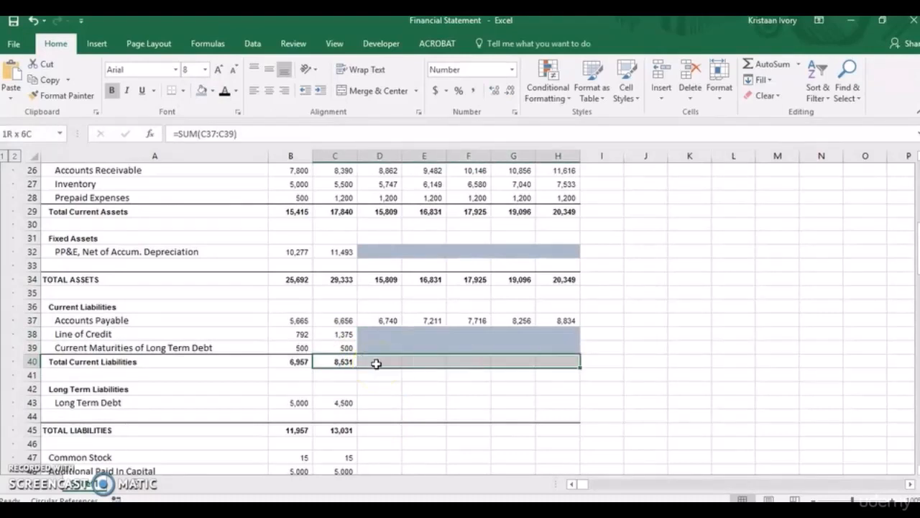
{"action": "key", "text": "ctrl+r"}
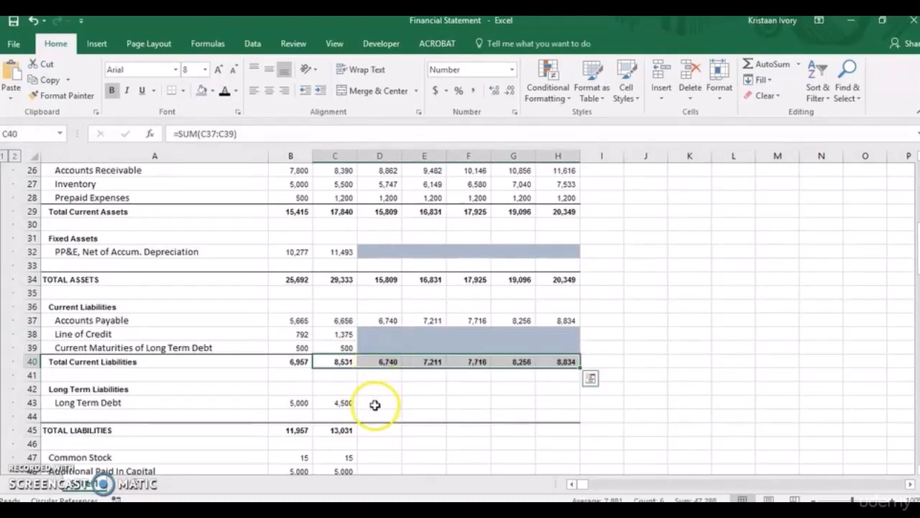
Shade the projected 2017–2021 Long Term Debt cells D43:H43 with the current blue-grey fill color.
{"action": "left_click", "coordinate": [375, 404]}
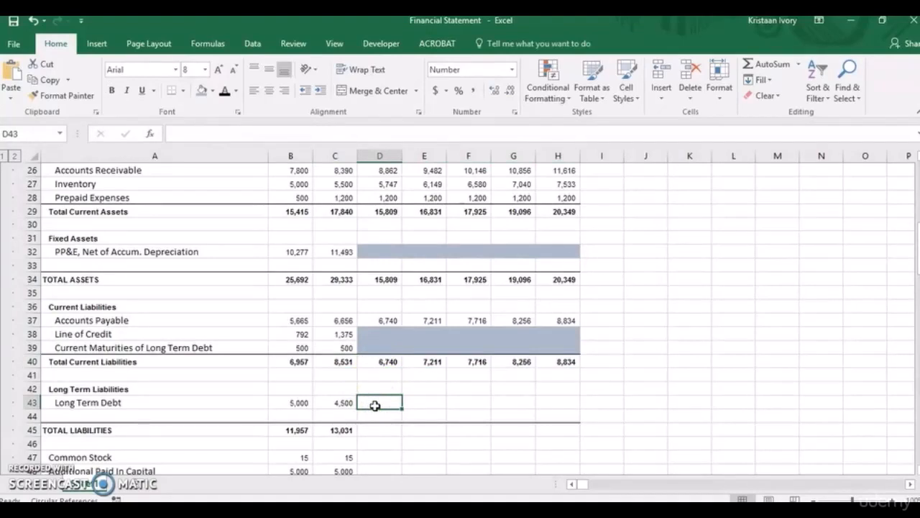
{"action": "key", "text": "shift+Right"}
{"action": "key", "text": "shift+Right"}
{"action": "key", "text": "shift+Right"}
{"action": "key", "text": "shift+Right"}
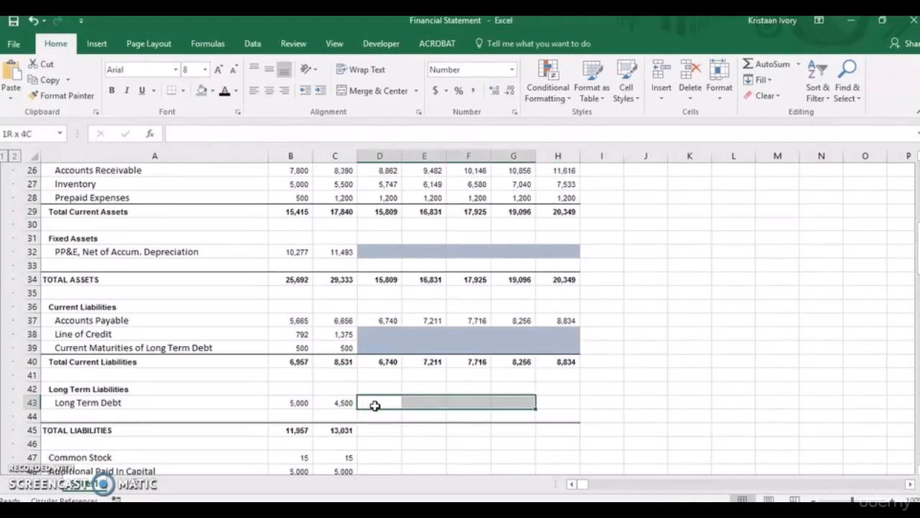
{"action": "left_click", "coordinate": [201, 90]}
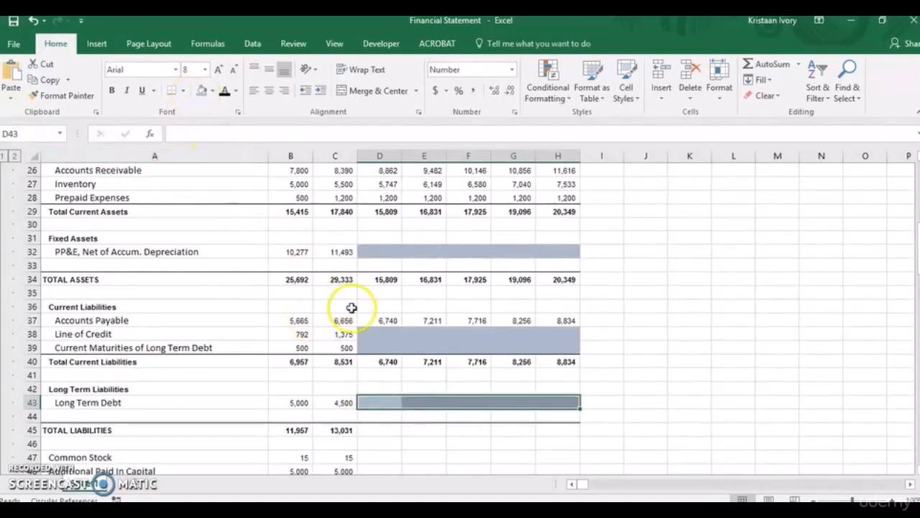
Fill the 2016 Total Liabilities formula =C40+C43 from C45 across to 2021 in H45.
{"action": "left_click", "coordinate": [381, 430]}
{"action": "left_click", "coordinate": [349, 430]}
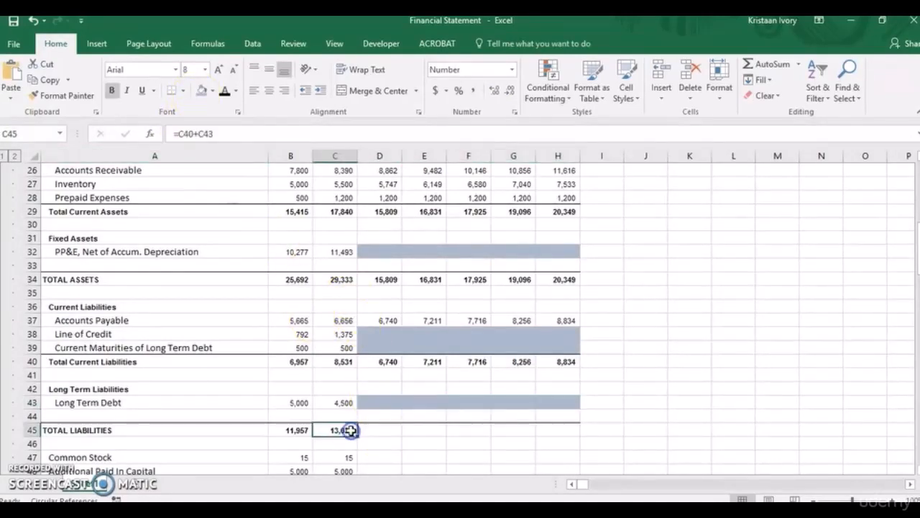
{"action": "key", "text": "shift+Right"}
{"action": "key", "text": "shift+Right"}
{"action": "key", "text": "shift+Right"}
{"action": "key", "text": "shift+Right"}
{"action": "key", "text": "shift+Right"}
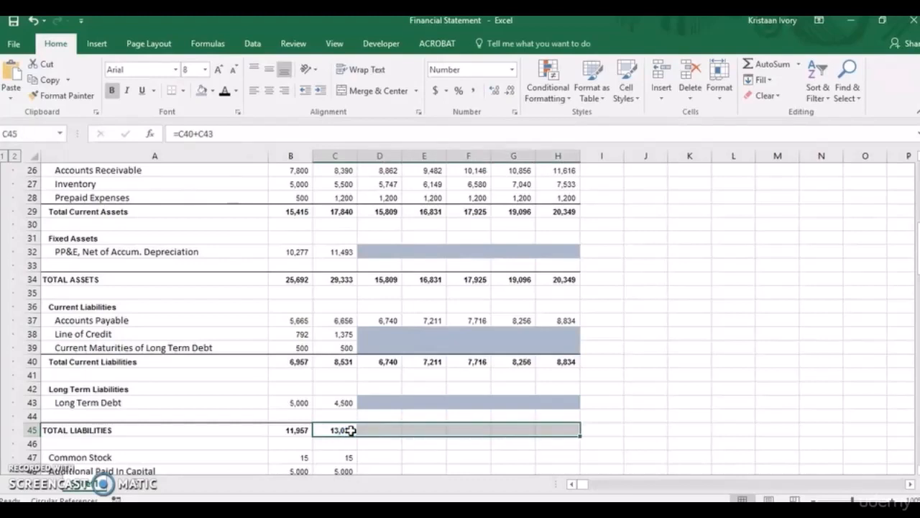
{"action": "key", "text": "ctrl+r"}
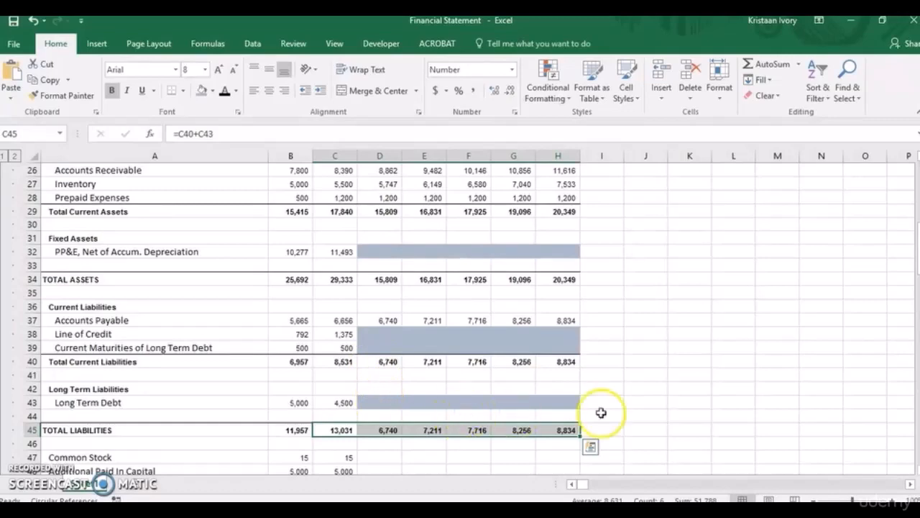
Carry the 2016 Common Stock value of 15 from C47 across to 2021 in H47.
{"action": "left_click", "coordinate": [396, 457]}
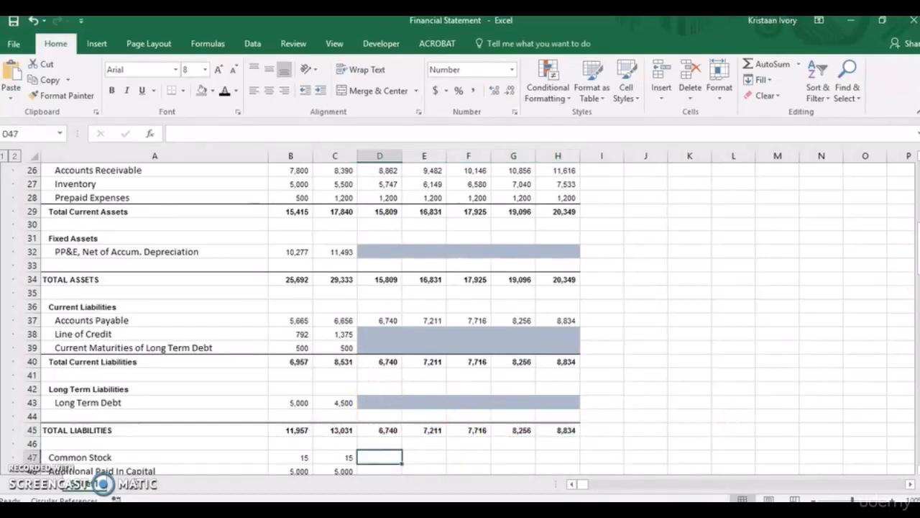
{"action": "left_click_drag", "start_coordinate": [916, 253], "coordinate": [916, 291]}
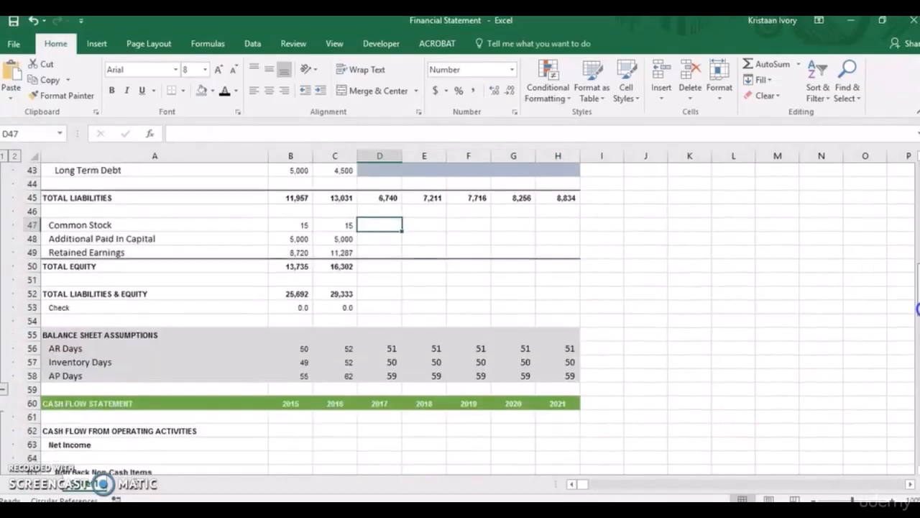
{"action": "left_click", "coordinate": [346, 224]}
{"action": "key", "text": "shift+Right"}
{"action": "key", "text": "shift+Right"}
{"action": "key", "text": "shift+Right"}
{"action": "key", "text": "shift+Right"}
{"action": "key", "text": "shift+Right"}
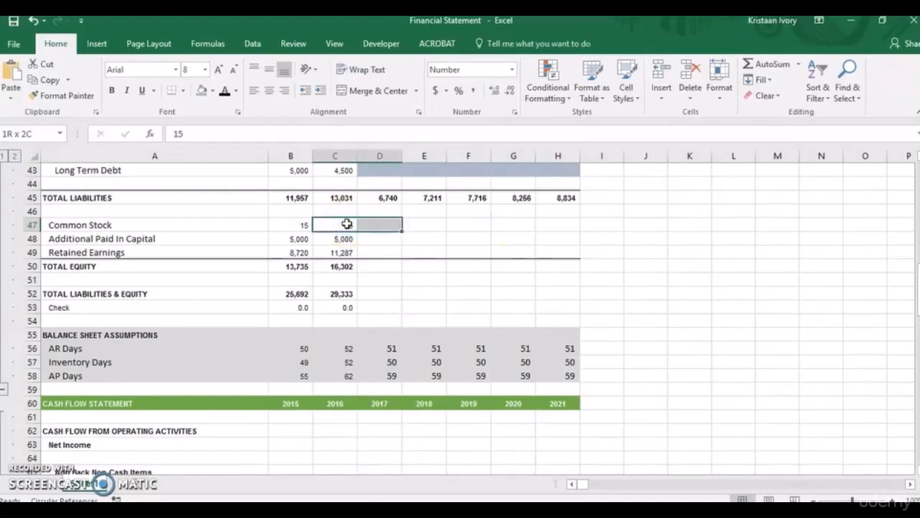
{"action": "key", "text": "ctrl+r"}
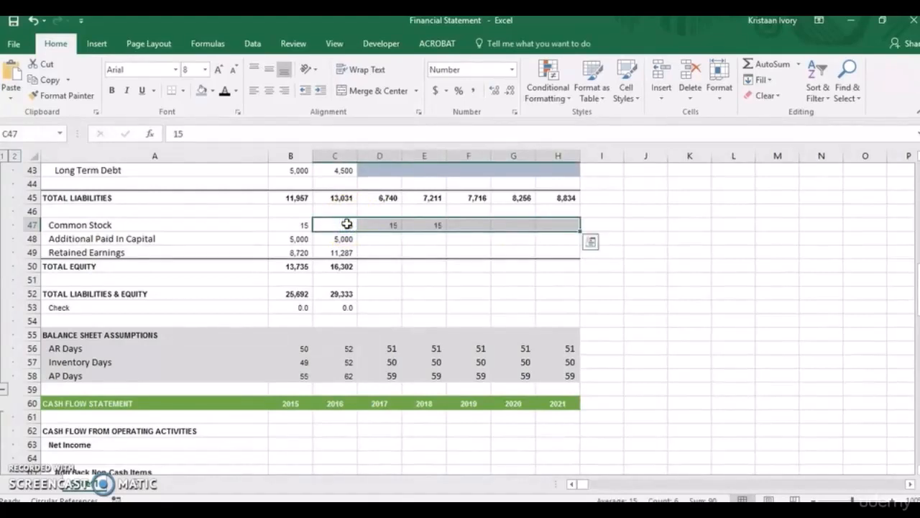
Carry the 2016 Additional Paid In Capital value of 5,000 from C48 across to 2021 in H48.
{"action": "left_click", "coordinate": [341, 240]}
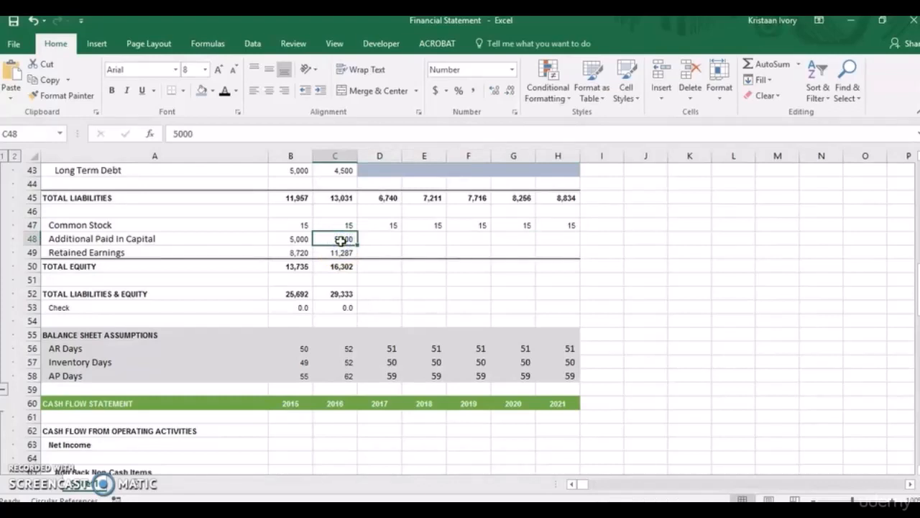
{"action": "key", "text": "shift+Right"}
{"action": "key", "text": "shift+Right"}
{"action": "key", "text": "shift+Right"}
{"action": "key", "text": "shift+Right"}
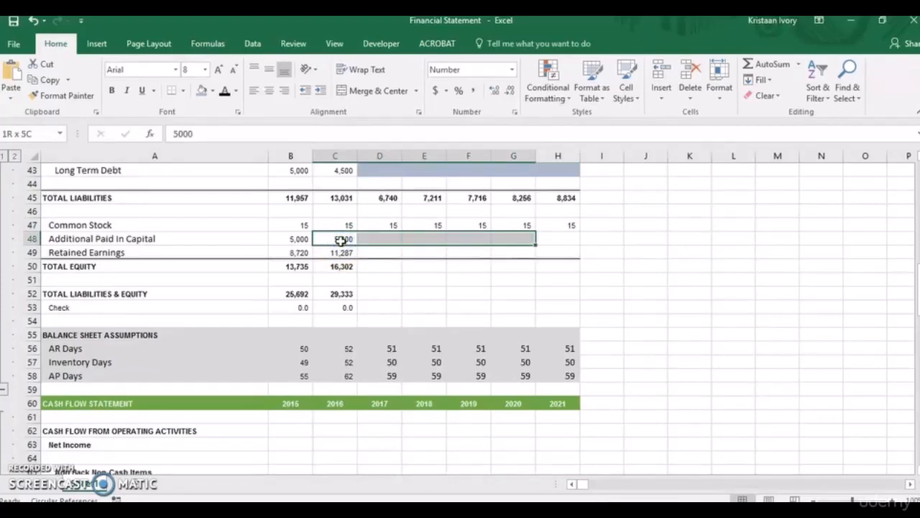
{"action": "key", "text": "shift+Right"}
{"action": "key", "text": "ctrl+r"}
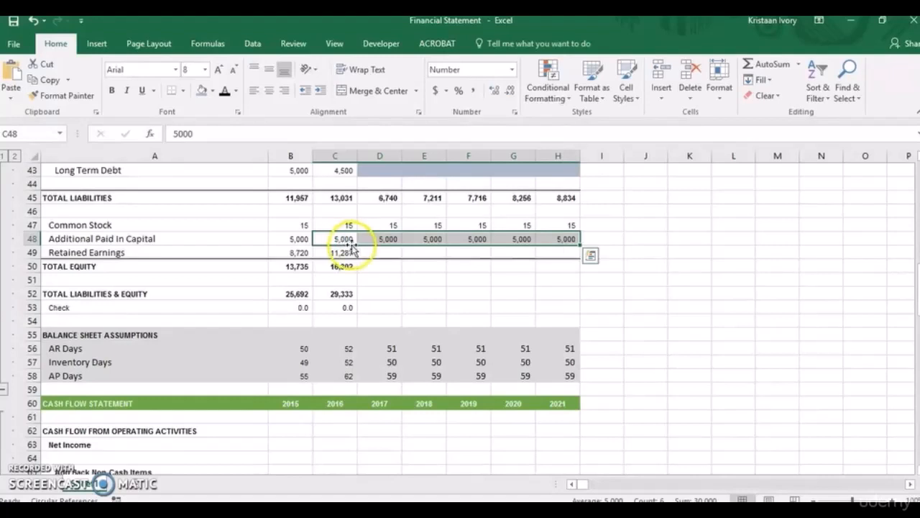
Project 2017 Retained Earnings in D49 from prior retained earnings plus net income with =C49+D20, and fill it across to 2021 in H49.
{"action": "left_click", "coordinate": [370, 250]}
{"action": "type", "text": "="}
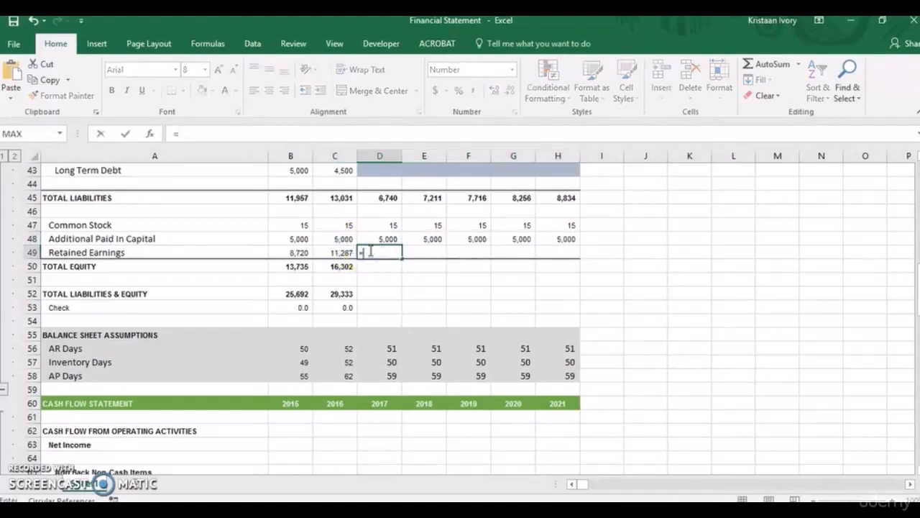
{"action": "left_click", "coordinate": [345, 252]}
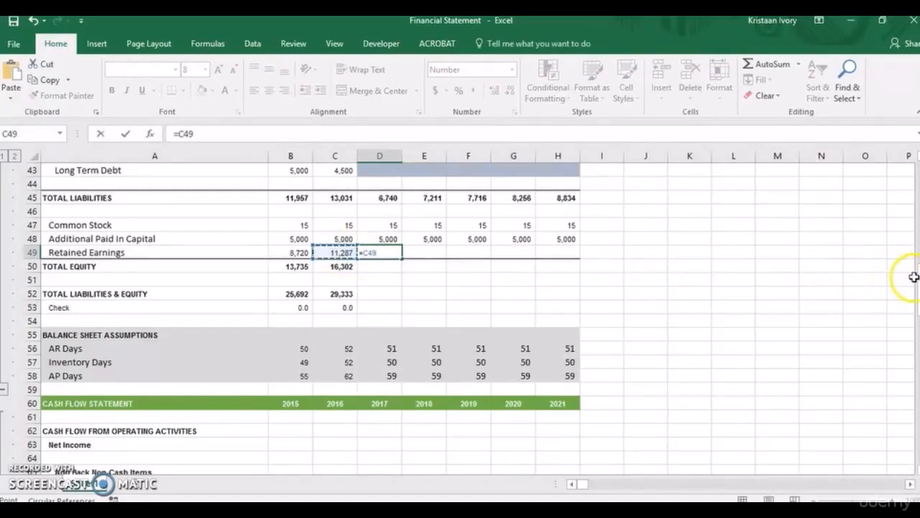
{"action": "left_click_drag", "start_coordinate": [913, 276], "coordinate": [916, 217]}
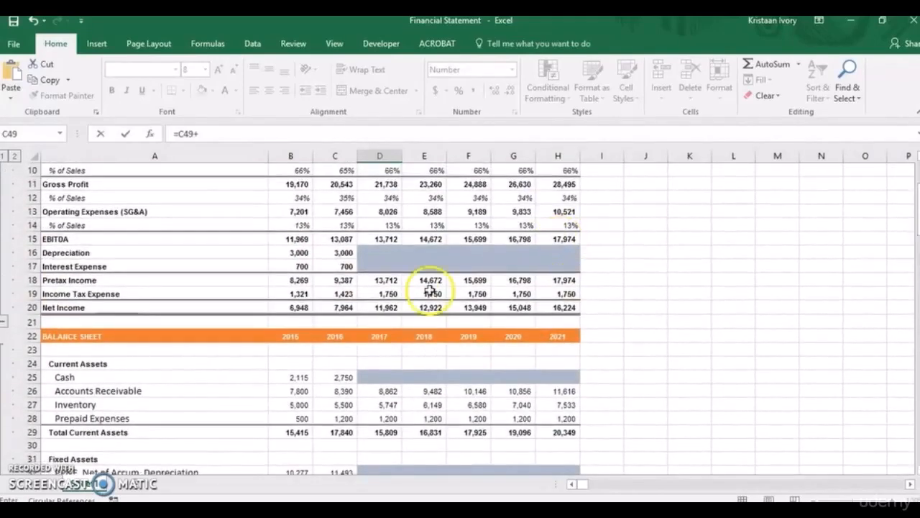
{"action": "left_click", "coordinate": [381, 308]}
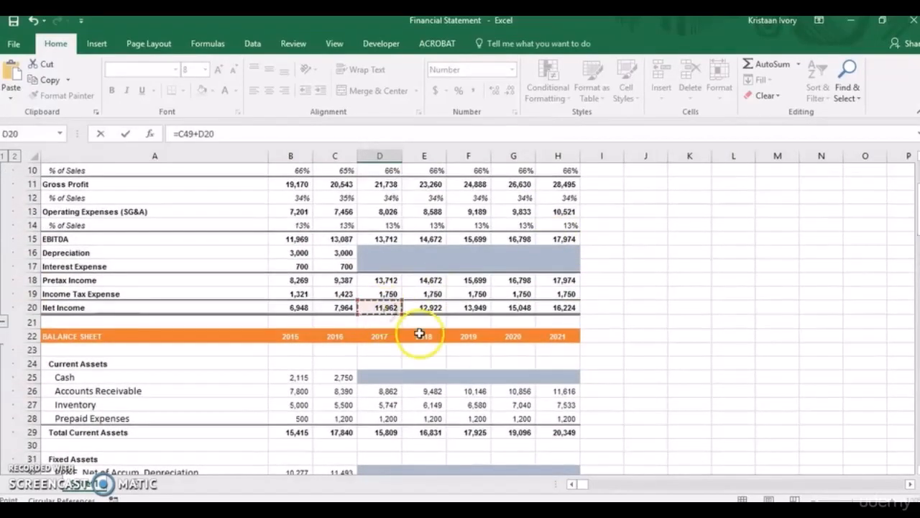
{"action": "key", "text": "Return"}
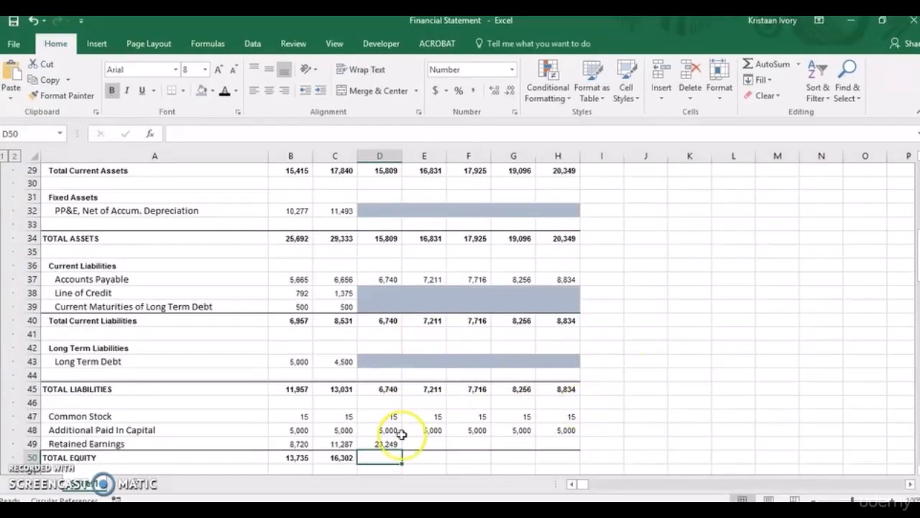
{"action": "left_click", "coordinate": [378, 445]}
{"action": "left_click_drag", "start_coordinate": [401, 450], "coordinate": [561, 446]}
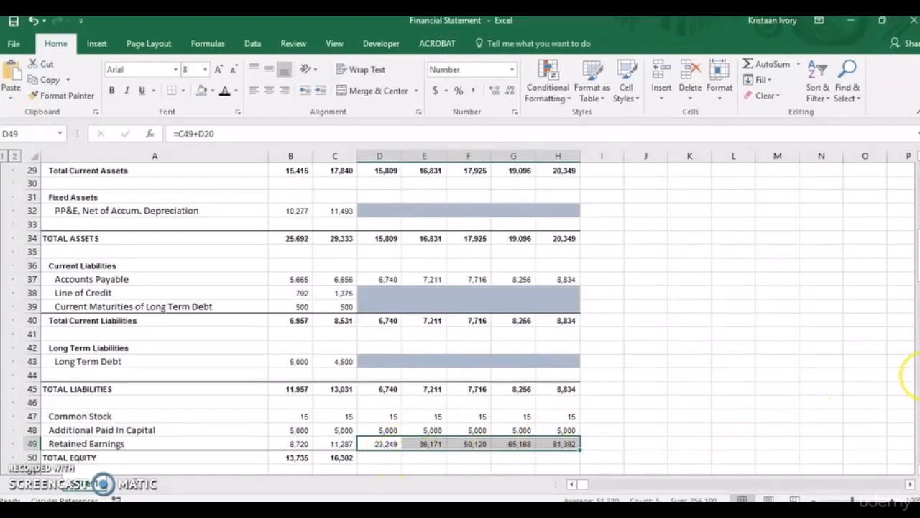
Fill the 2016 Total Equity formula =SUM(C47:C49) from C50 across to 2021 in H50.
{"action": "left_click_drag", "start_coordinate": [916, 251], "coordinate": [917, 283]}
{"action": "left_click", "coordinate": [371, 281]}
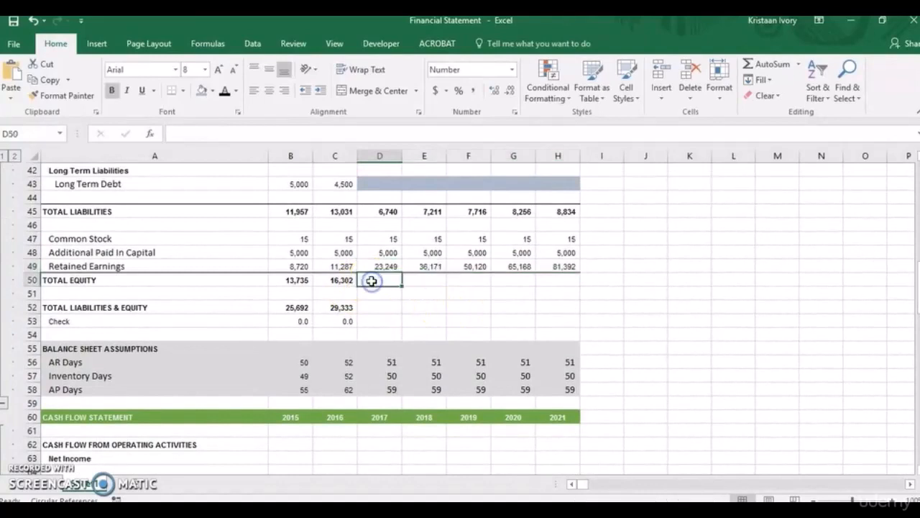
{"action": "left_click", "coordinate": [345, 279]}
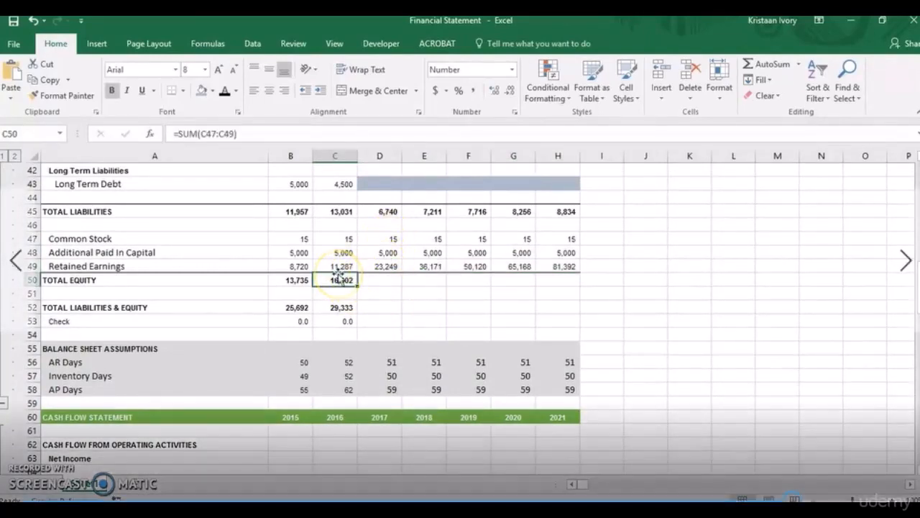
{"action": "key", "text": "shift+Right"}
{"action": "key", "text": "shift+Right"}
{"action": "key", "text": "shift+Right"}
{"action": "key", "text": "shift+Right"}
{"action": "key", "text": "shift+Right"}
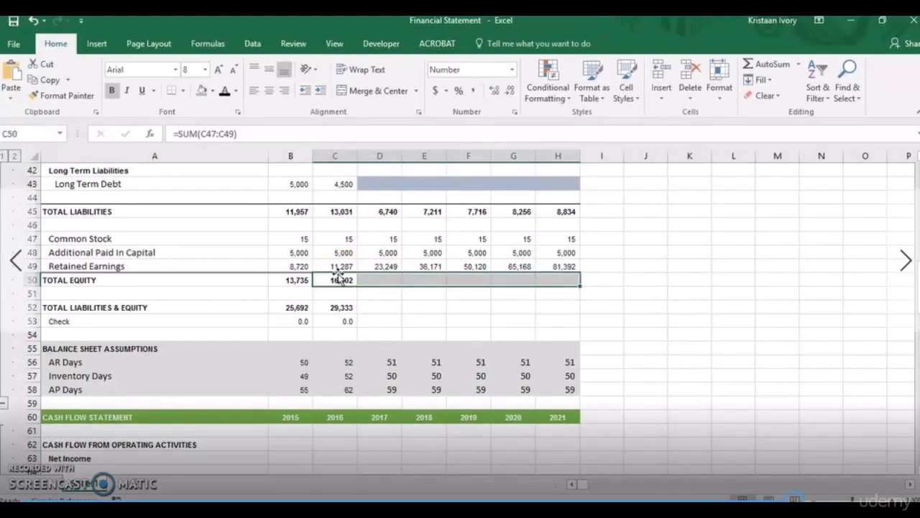
{"action": "key", "text": "ctrl+r"}
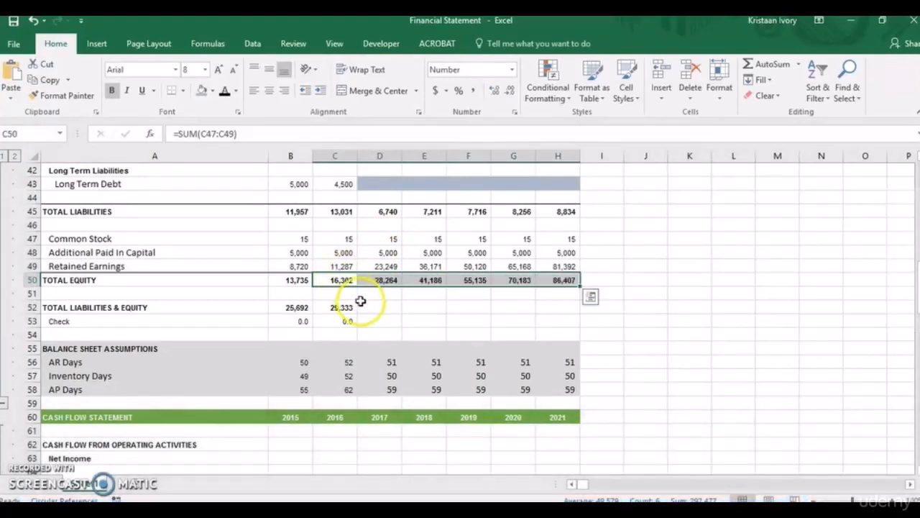
Fill the 2016 Total Liabilities & Equity formula =C45+C50 from C52 across to 2021 in H52.
{"action": "left_click", "coordinate": [348, 307]}
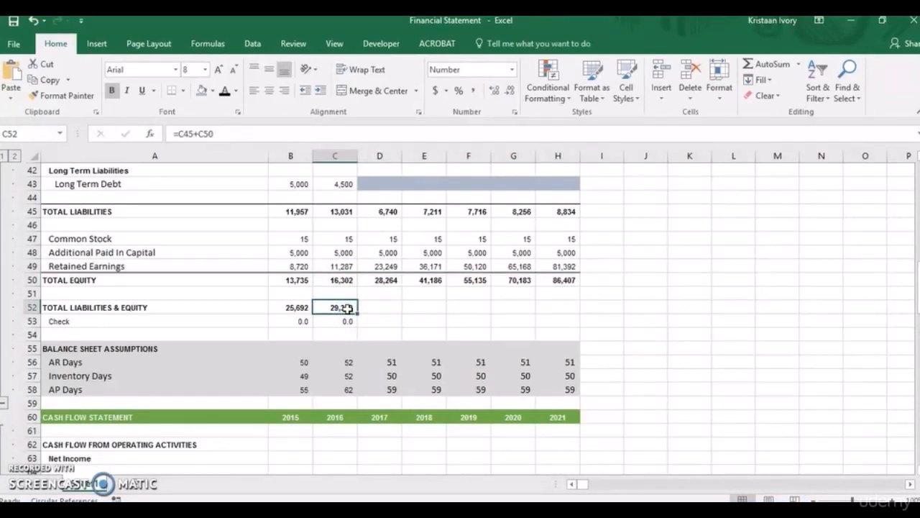
{"action": "key", "text": "shift+Right"}
{"action": "key", "text": "shift+Right"}
{"action": "key", "text": "shift+Right"}
{"action": "key", "text": "shift+Right"}
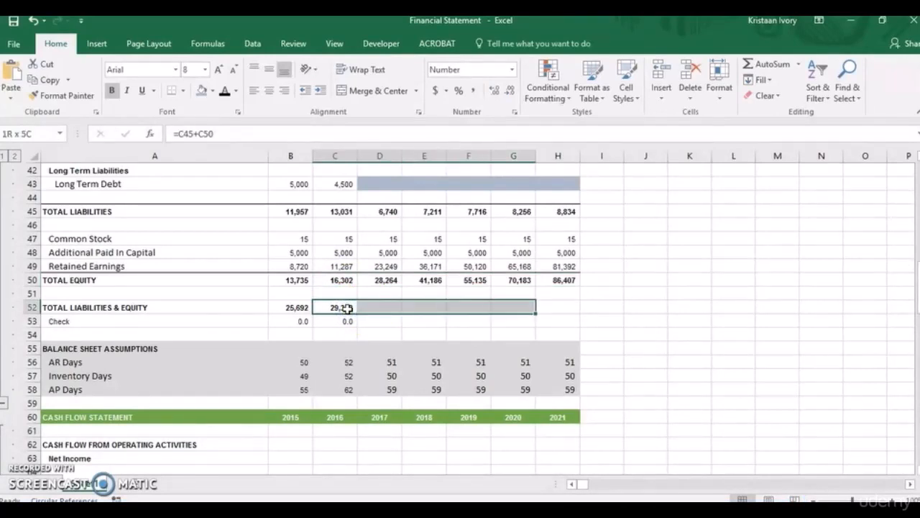
{"action": "key", "text": "shift+Right"}
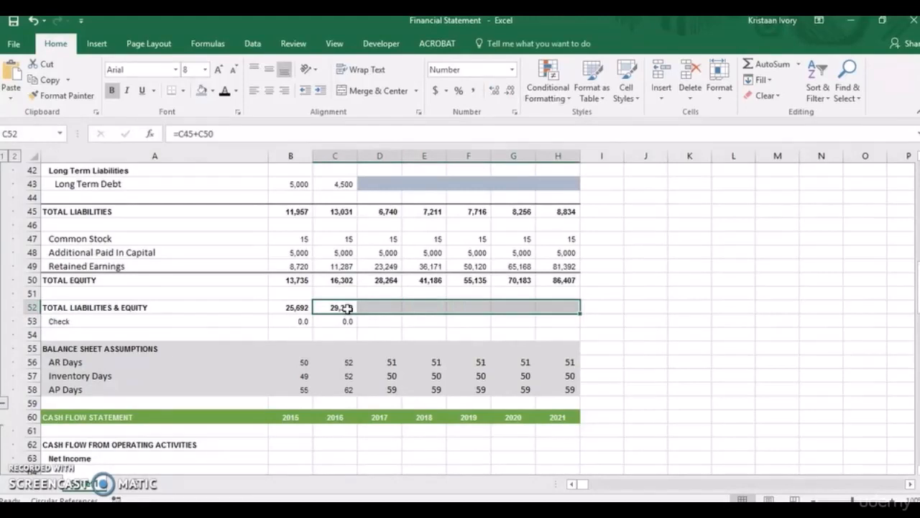
{"action": "key", "text": "ctrl+r"}
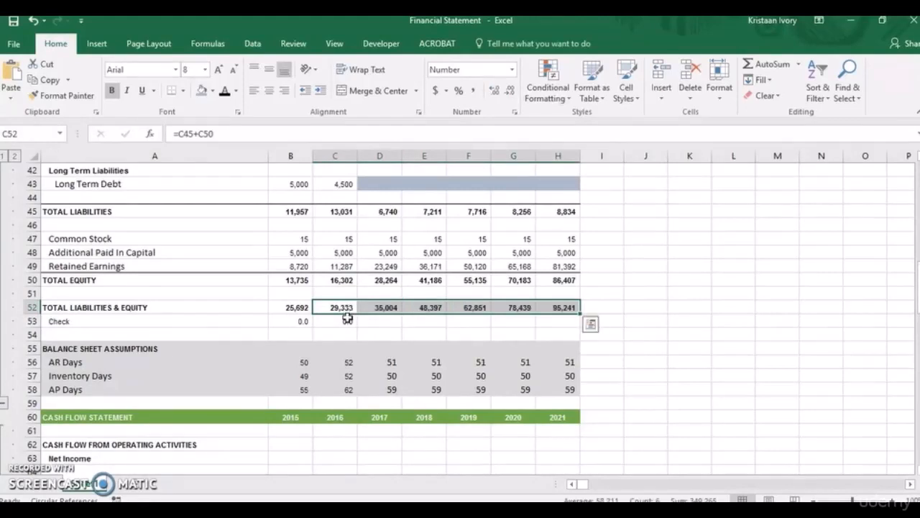
Extend the 2016 balance sheet Check formula =C34-C52 from C53 across the projected years.
{"action": "left_click", "coordinate": [349, 322]}
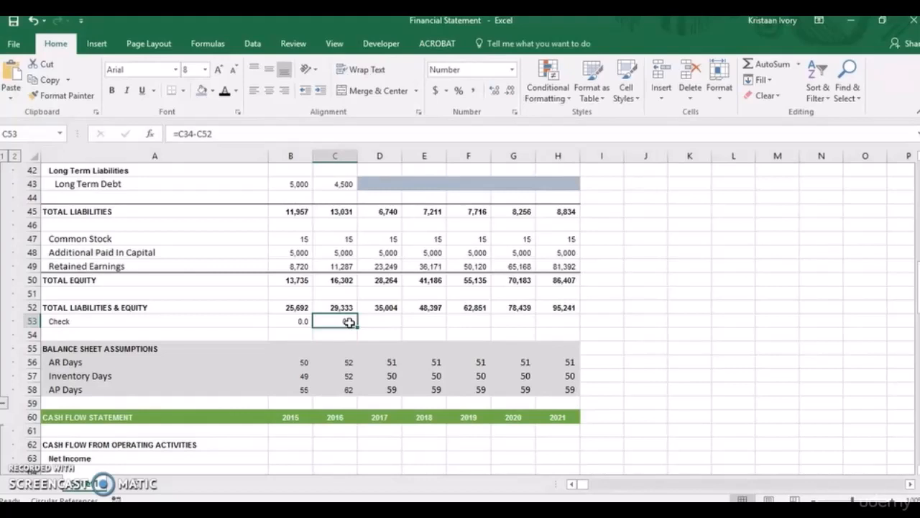
Fill the balance check formula =C34-C52 from C53 through 2021 in H53.
{"action": "key", "text": "shift+Right"}
{"action": "key", "text": "shift+Right"}
{"action": "key", "text": "shift+Right"}
{"action": "key", "text": "shift+Right"}
{"action": "key", "text": "shift+Right"}
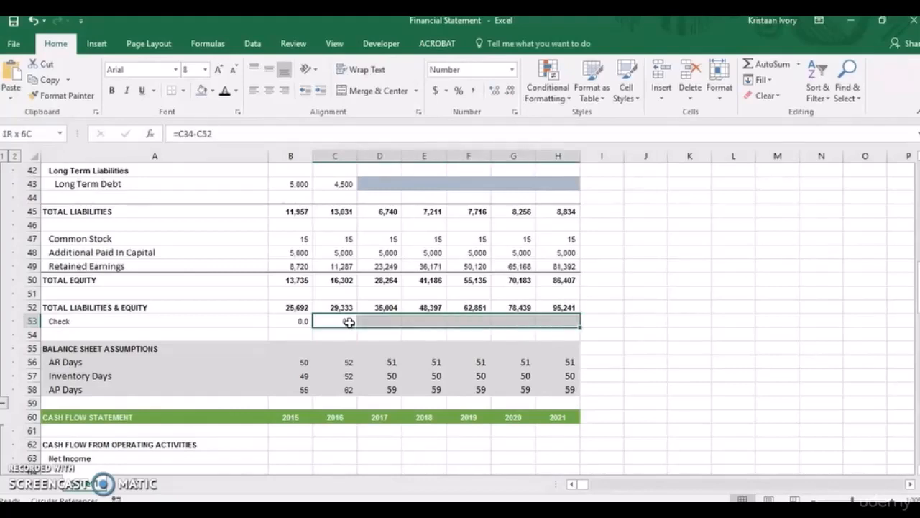
{"action": "key", "text": "ctrl+r"}
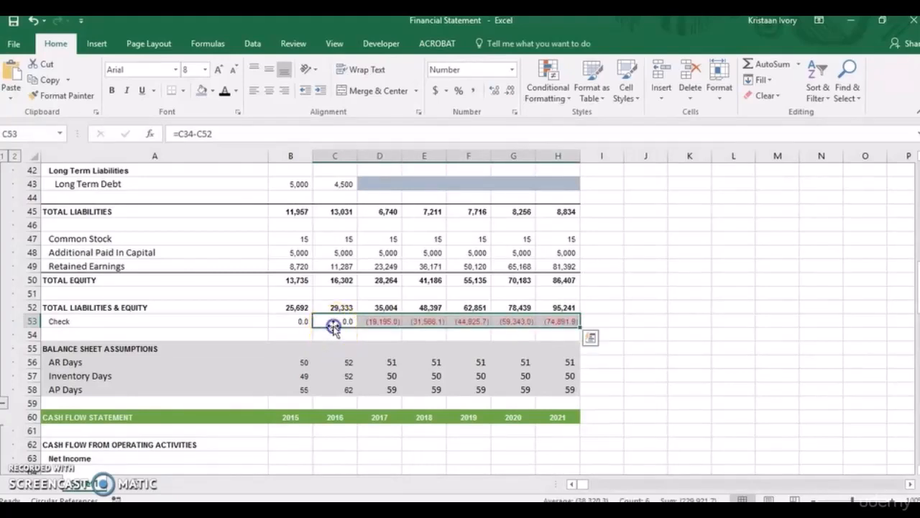
{"action": "left_click", "coordinate": [299, 321]}
{"action": "left_click", "coordinate": [335, 321]}
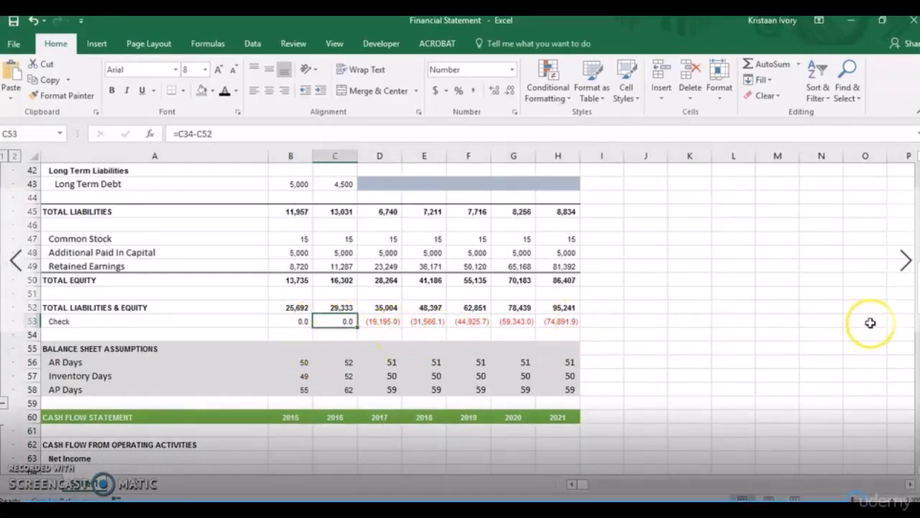
Link 2015 Net Income in cash flow statement cell B63 to the income statement with =B20.
{"action": "mouse_move", "coordinate": [916, 269]}
{"action": "left_mouse_down"}
{"action": "mouse_move", "coordinate": [917, 212]}
{"action": "mouse_move", "coordinate": [916, 275]}
{"action": "left_mouse_up"}
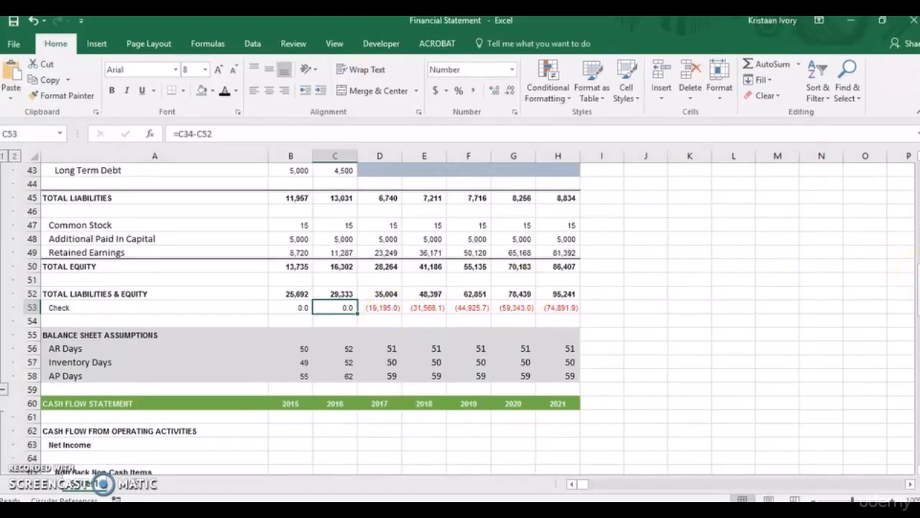
{"action": "left_click_drag", "start_coordinate": [915, 273], "coordinate": [915, 264]}
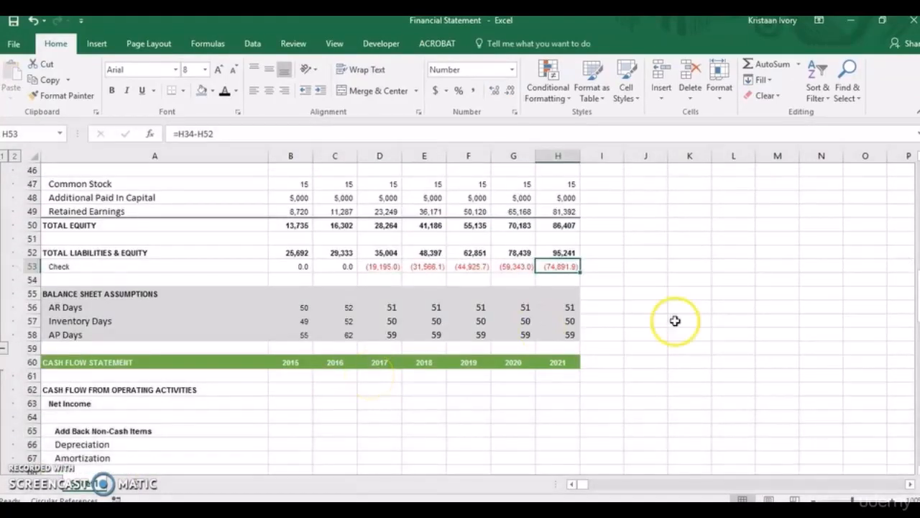
{"action": "left_click_drag", "start_coordinate": [916, 309], "coordinate": [918, 319]}
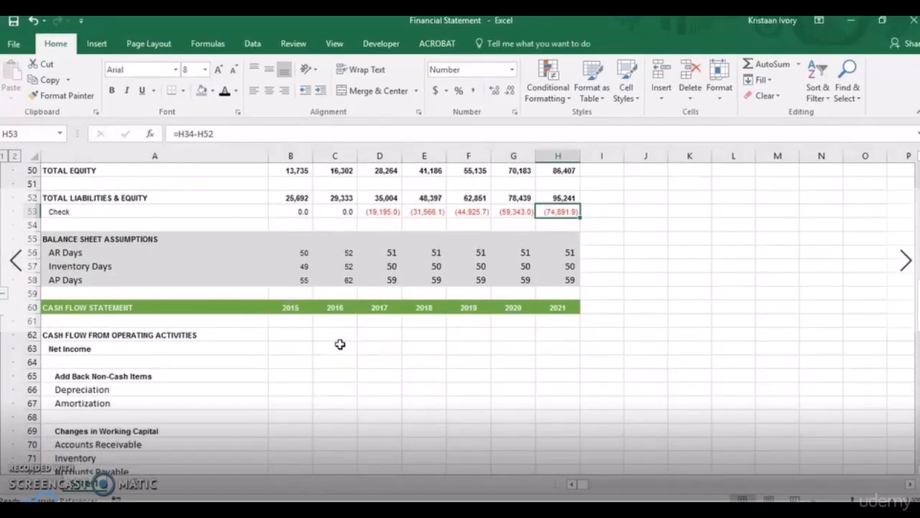
{"action": "left_click", "coordinate": [302, 348]}
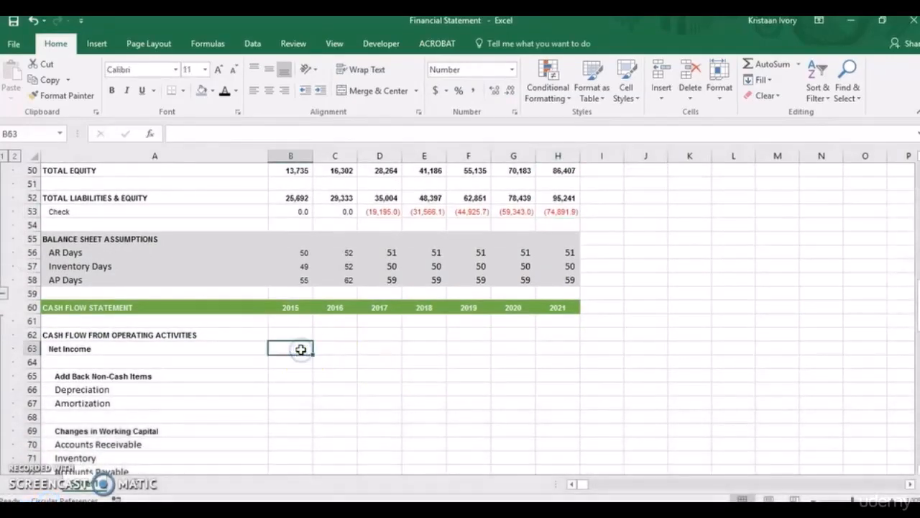
{"action": "type", "text": "="}
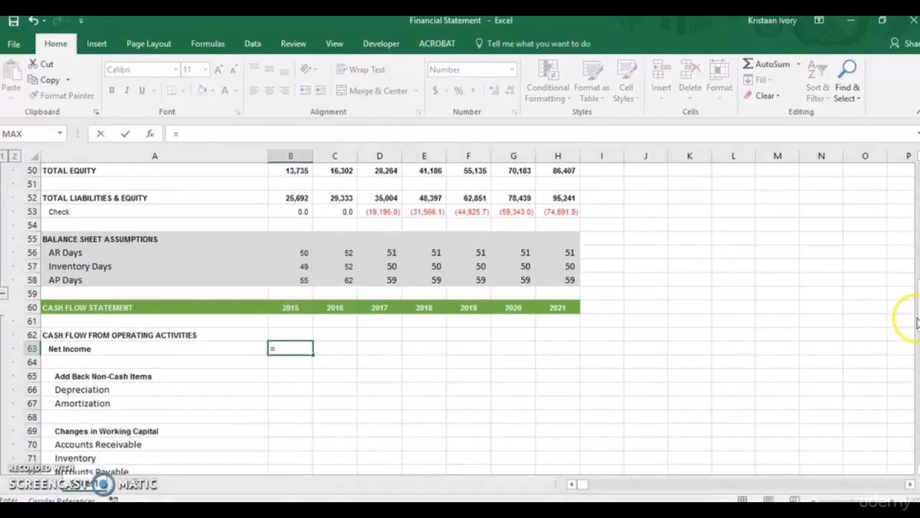
{"action": "left_click_drag", "start_coordinate": [918, 318], "coordinate": [917, 233]}
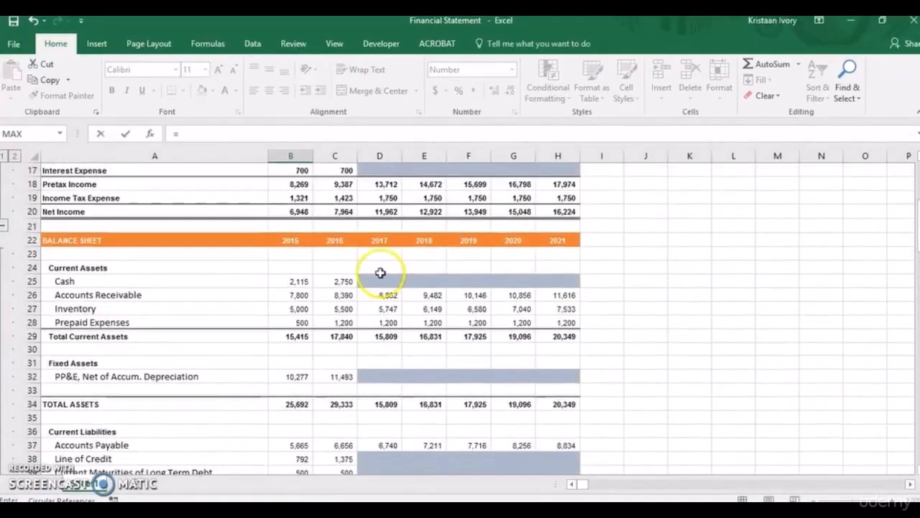
{"action": "left_click", "coordinate": [297, 212]}
{"action": "key", "text": "Return"}
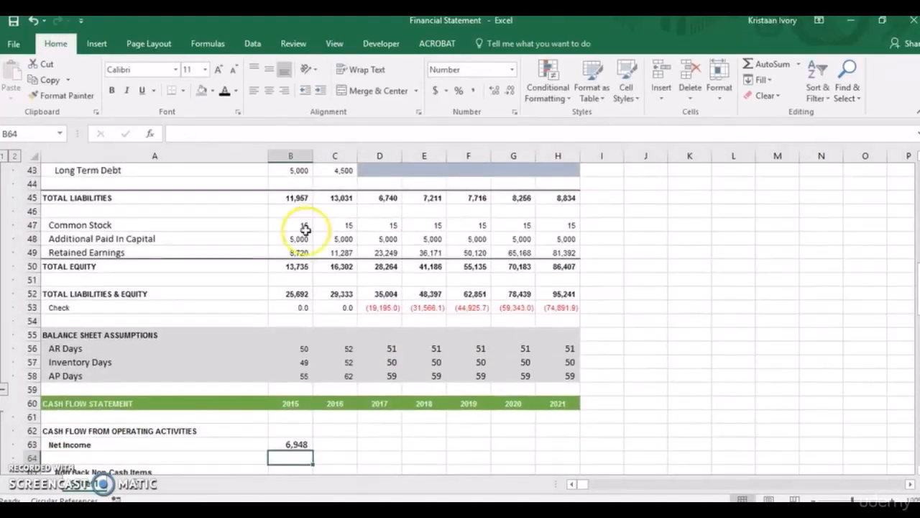
Fill the cash flow Net Income link from B63 across to 2021 in H63.
{"action": "key", "text": "Up"}
{"action": "key", "text": "shift+Right"}
{"action": "key", "text": "shift+Right"}
{"action": "key", "text": "shift+Right"}
{"action": "key", "text": "shift+Right"}
{"action": "key", "text": "shift+Right"}
{"action": "key", "text": "shift+Right"}
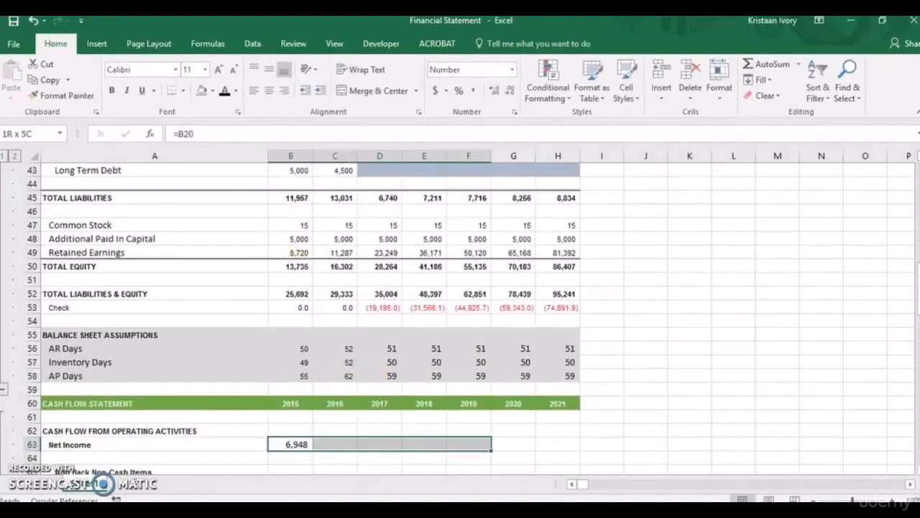
{"action": "key", "text": "ctrl+r"}
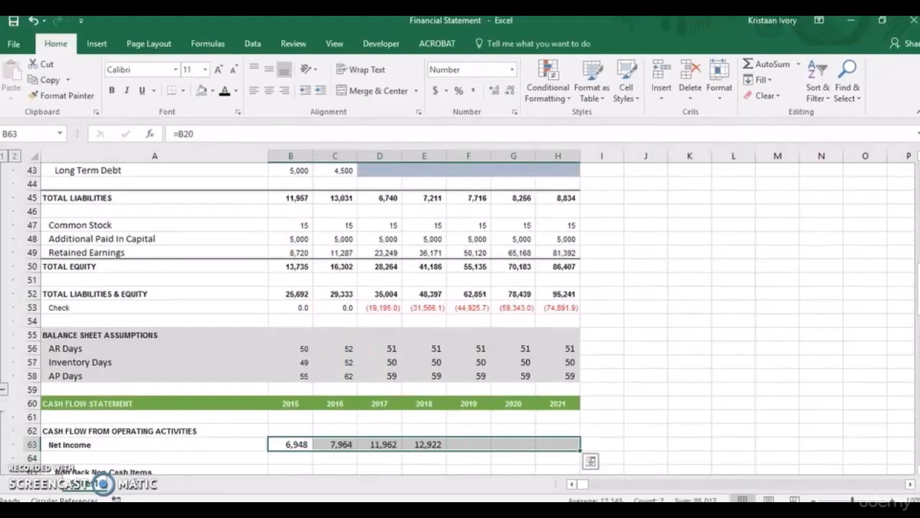
{"action": "key", "text": "Tab"}
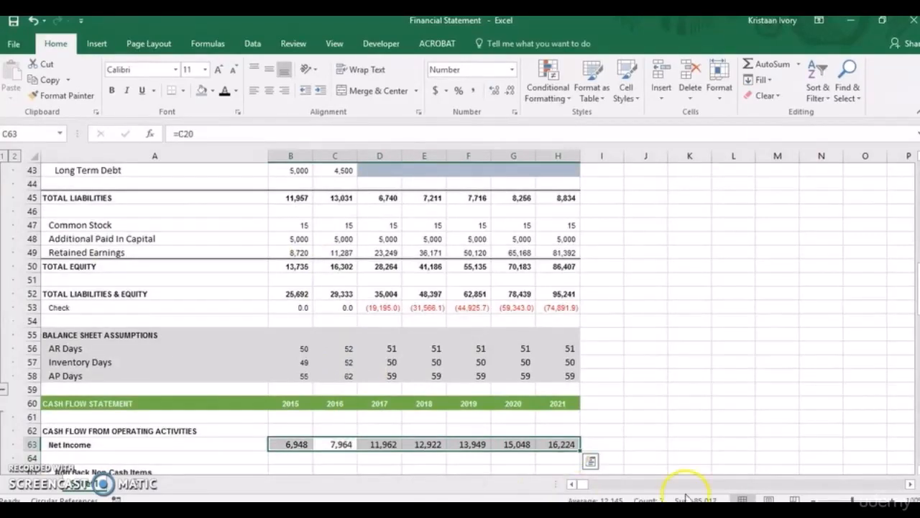
Shade the cash flow Depreciation cells B66:H66 blue-gray for 2015 through 2021.
{"action": "scroll", "coordinate": [913, 306], "scroll_direction": "down", "scroll_amount": 2}
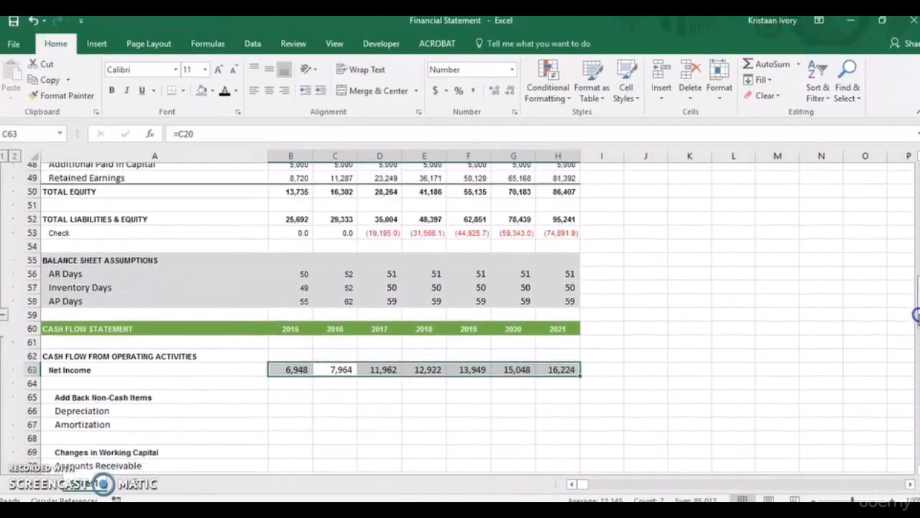
{"action": "left_click", "coordinate": [281, 405]}
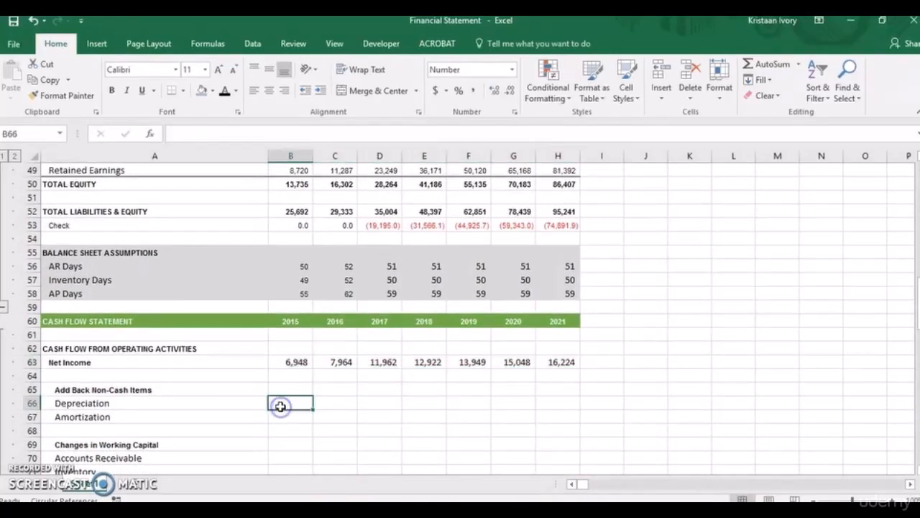
{"action": "key", "text": "shift+Right"}
{"action": "key", "text": "shift+Right"}
{"action": "key", "text": "shift+Right"}
{"action": "key", "text": "shift+Right"}
{"action": "key", "text": "shift+Right"}
{"action": "key", "text": "shift+Right"}
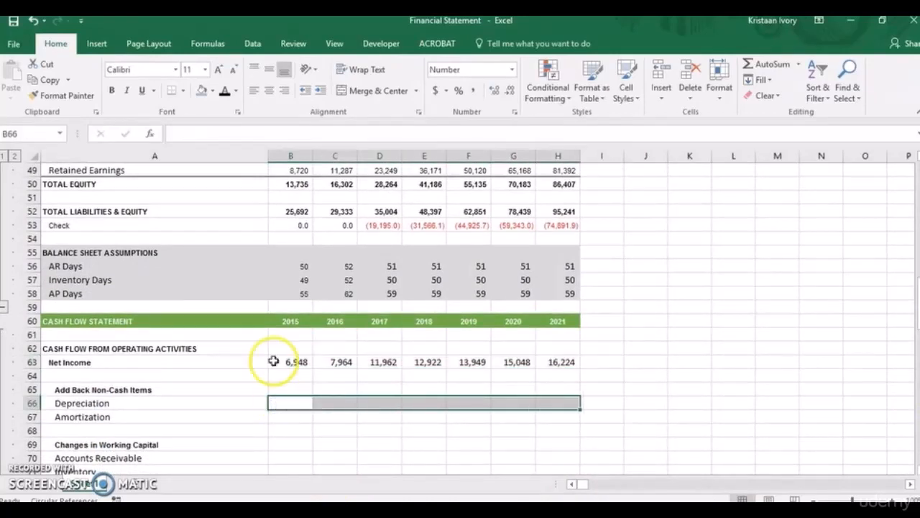
{"action": "left_click", "coordinate": [202, 91]}
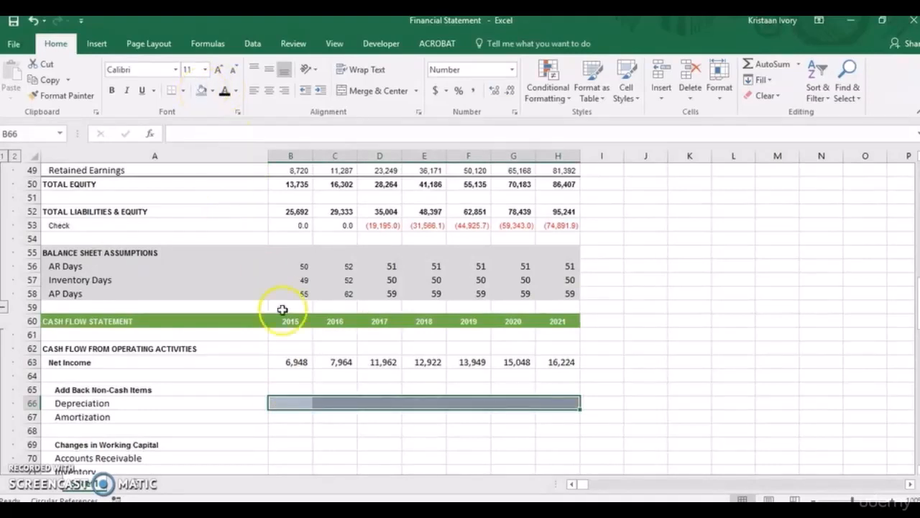
Enter 0 for Amortization in each projected year, 2017 to 2021, in cells D67:H67.
{"action": "left_click", "coordinate": [298, 419]}
{"action": "key", "text": "Right"}
{"action": "key", "text": "Right"}
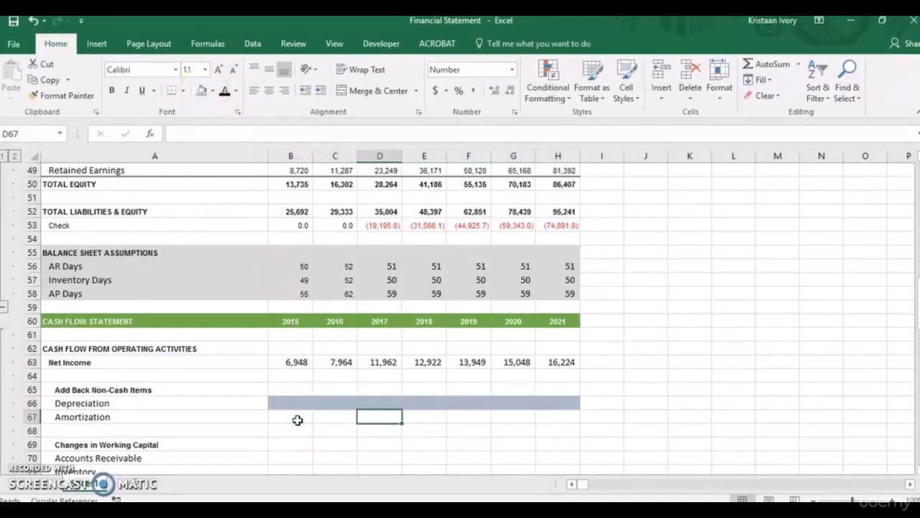
{"action": "type", "text": "0"}
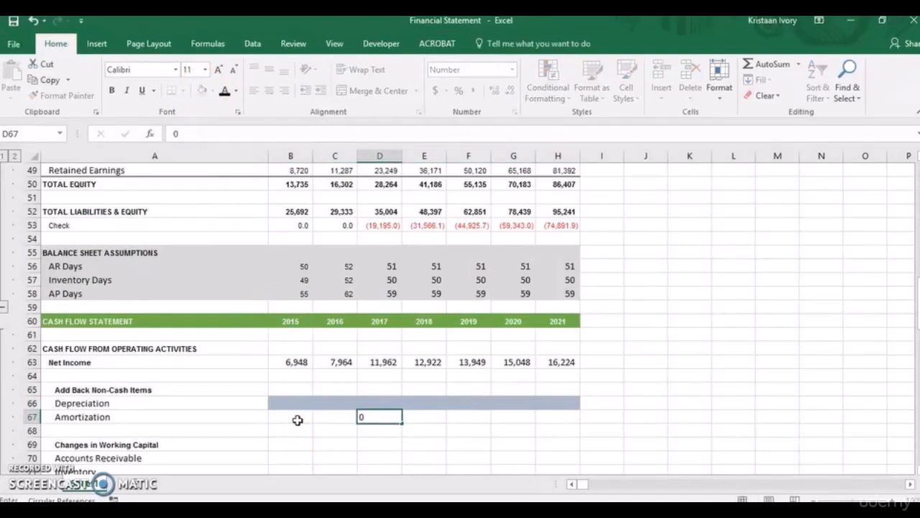
{"action": "key", "text": "Right"}
{"action": "type", "text": "0"}
{"action": "key", "text": "Right"}
{"action": "type", "text": "0"}
{"action": "key", "text": "Right"}
{"action": "type", "text": "0"}
{"action": "key", "text": "Right"}
{"action": "type", "text": "0"}
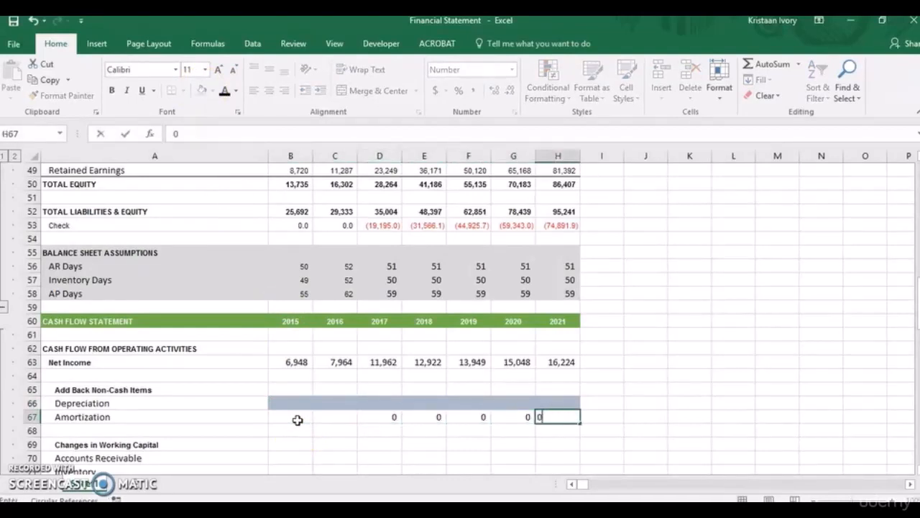
{"action": "key", "text": "Right"}
Calculate the 2017 change in Accounts Receivable in D70 as prior year minus current year with =C26-D26.
{"action": "key", "text": "Down"}
{"action": "key", "text": "Down"}
{"action": "key", "text": "Down"}
{"action": "key", "text": "Down"}
{"action": "key", "text": "Down"}
{"action": "key", "text": "Down"}
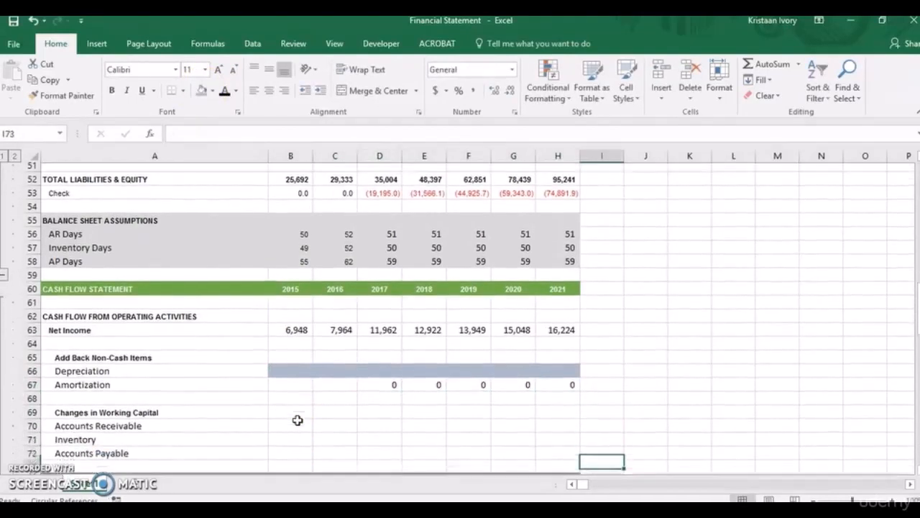
{"action": "key", "text": "Left"}
{"action": "key", "text": "Left"}
{"action": "key", "text": "Left"}
{"action": "key", "text": "Left"}
{"action": "key", "text": "Left"}
{"action": "key", "text": "Up"}
{"action": "key", "text": "Up"}
{"action": "key", "text": "Up"}
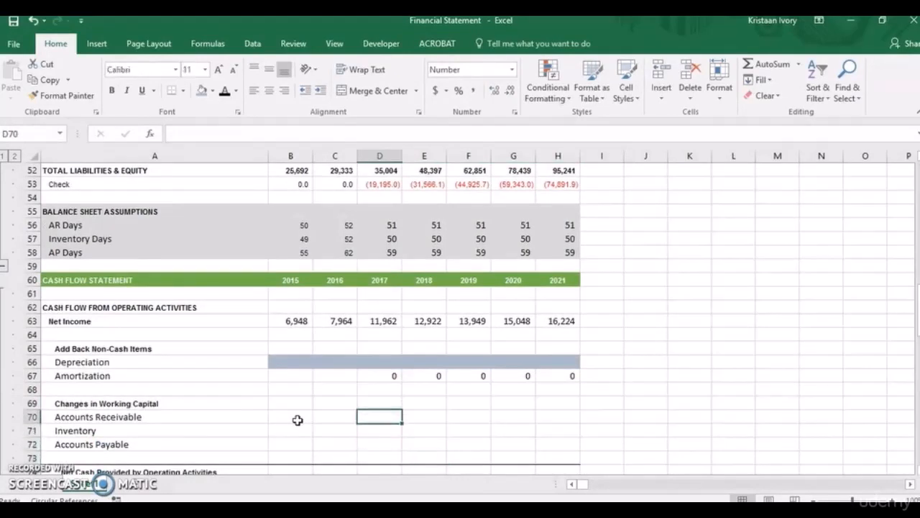
{"action": "type", "text": "="}
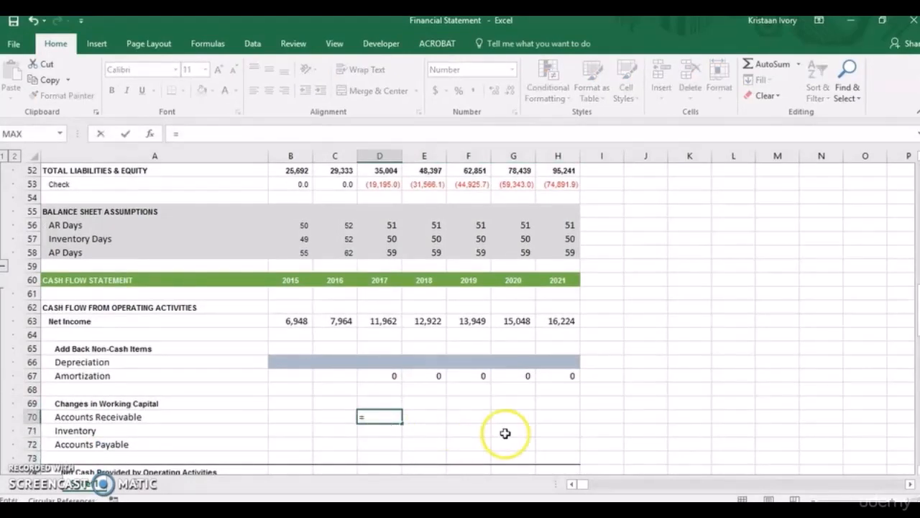
{"action": "left_click_drag", "start_coordinate": [919, 310], "coordinate": [918, 245]}
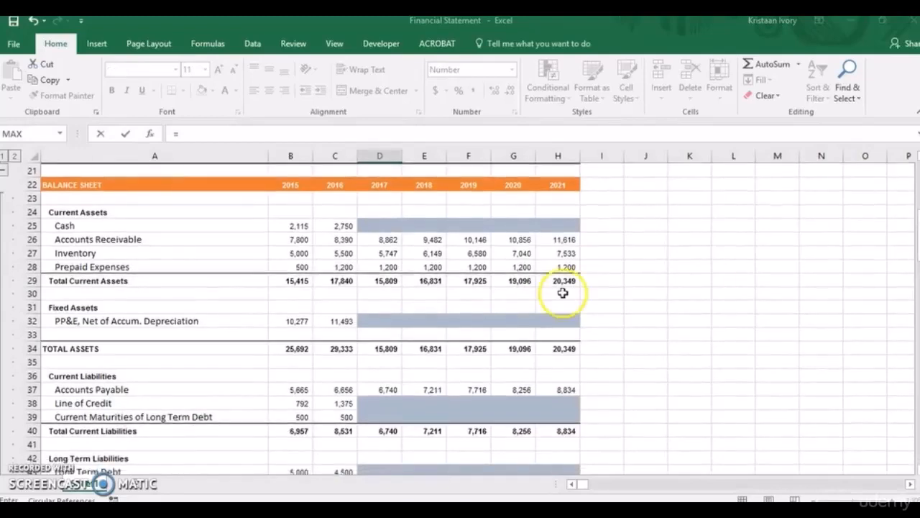
{"action": "left_click", "coordinate": [340, 242]}
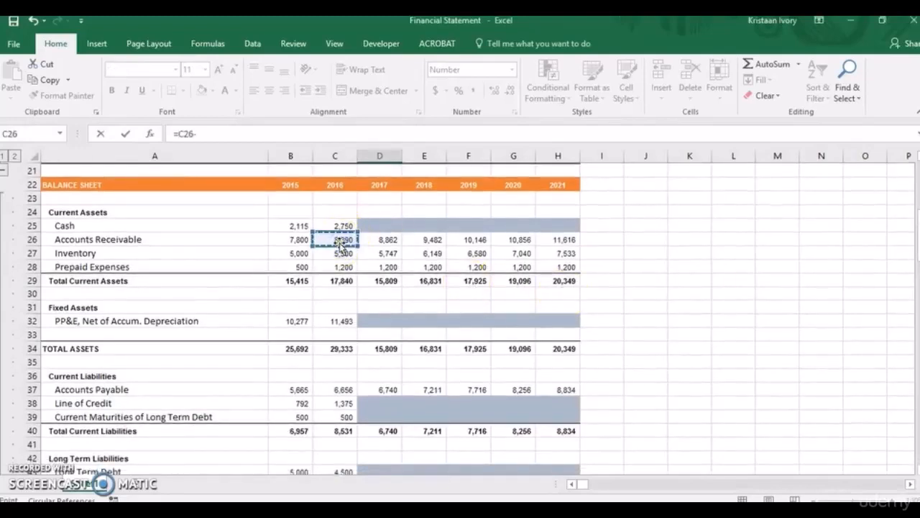
{"action": "left_click", "coordinate": [370, 237]}
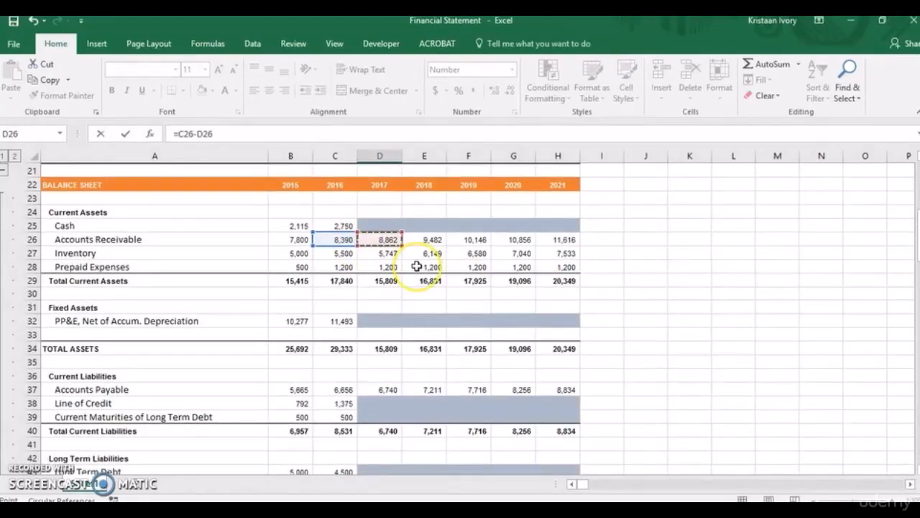
{"action": "key", "text": "Return"}
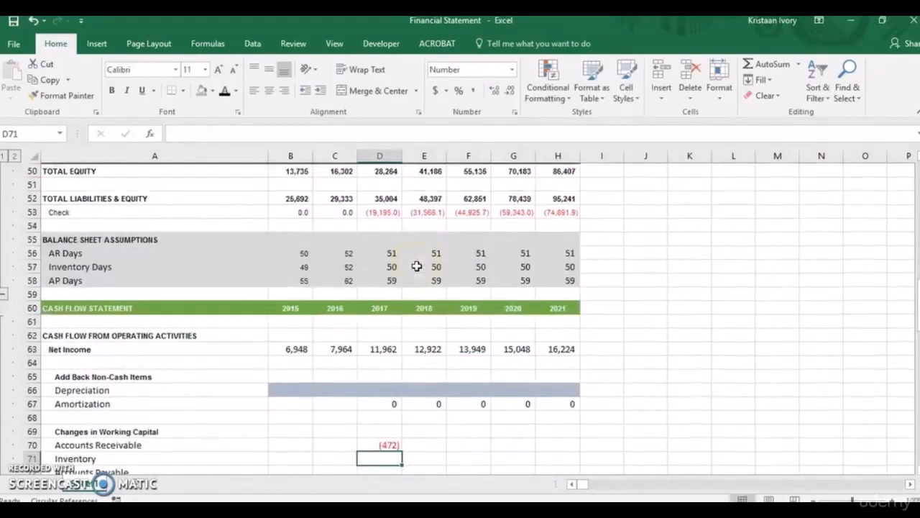
Calculate the 2017 change in Inventory in D71 as prior year minus current year with =C27-D27.
{"action": "left_click", "coordinate": [387, 458]}
{"action": "type", "text": "="}
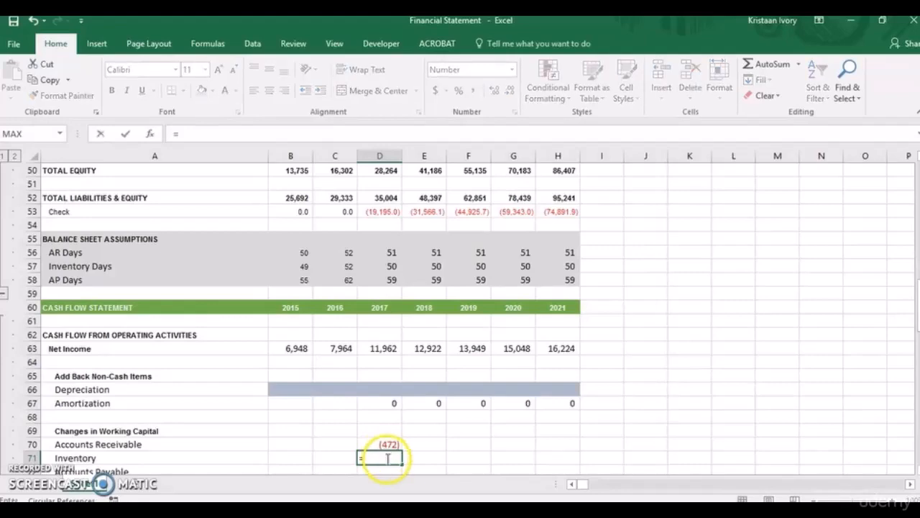
{"action": "left_click_drag", "start_coordinate": [916, 298], "coordinate": [916, 242]}
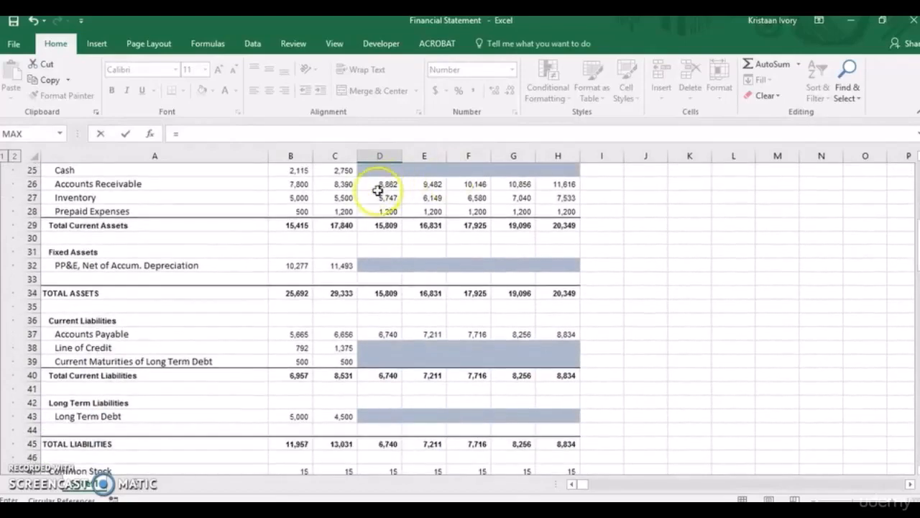
{"action": "left_click", "coordinate": [338, 196]}
{"action": "type", "text": "-"}
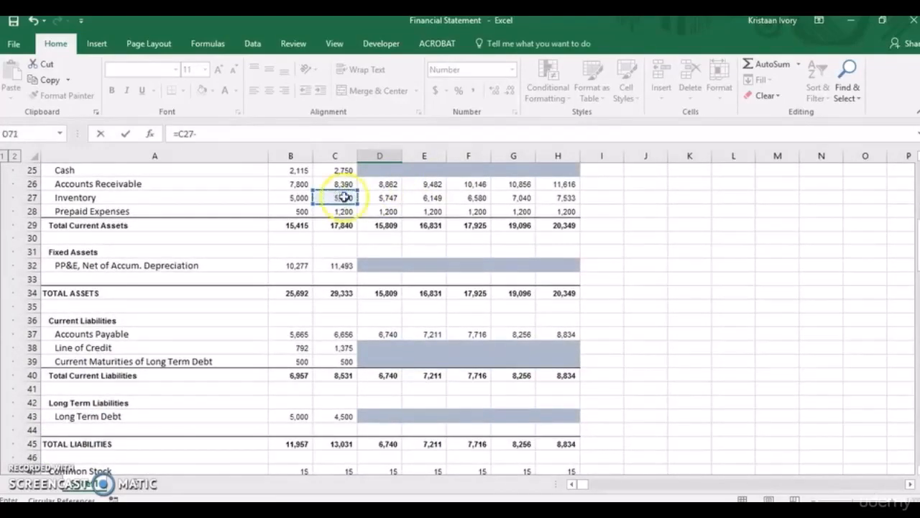
{"action": "left_click", "coordinate": [378, 199]}
{"action": "key", "text": "Return"}
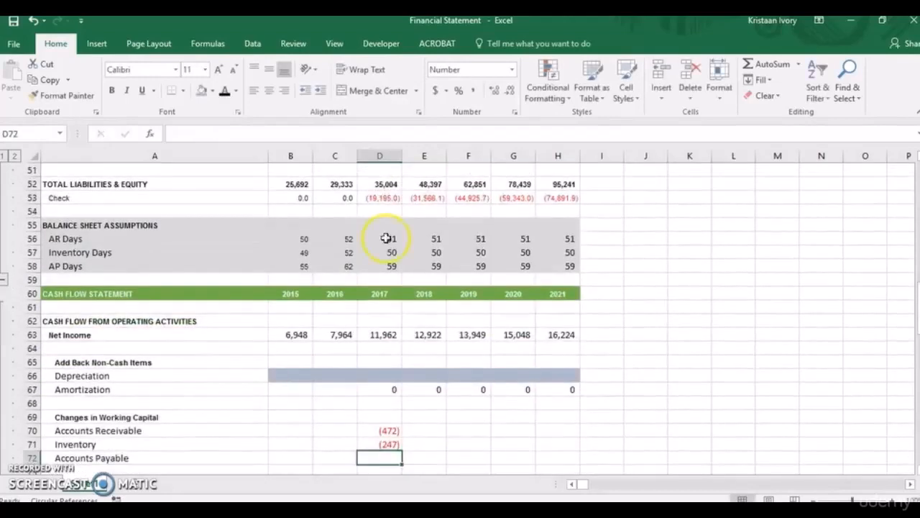
Calculate the 2017 change in Accounts Payable in D72 as current year minus prior year with =D37-C37.
{"action": "type", "text": "="}
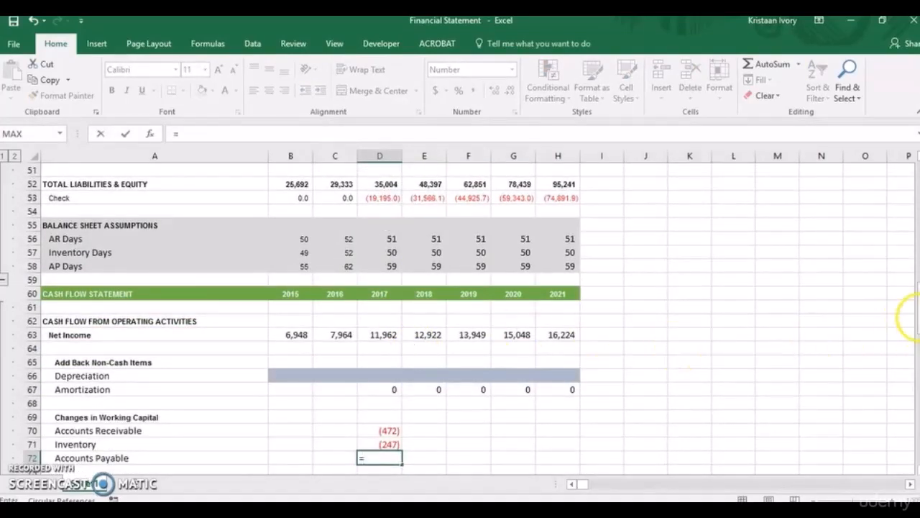
{"action": "scroll", "coordinate": [915, 316], "scroll_direction": "up", "scroll_amount": 6}
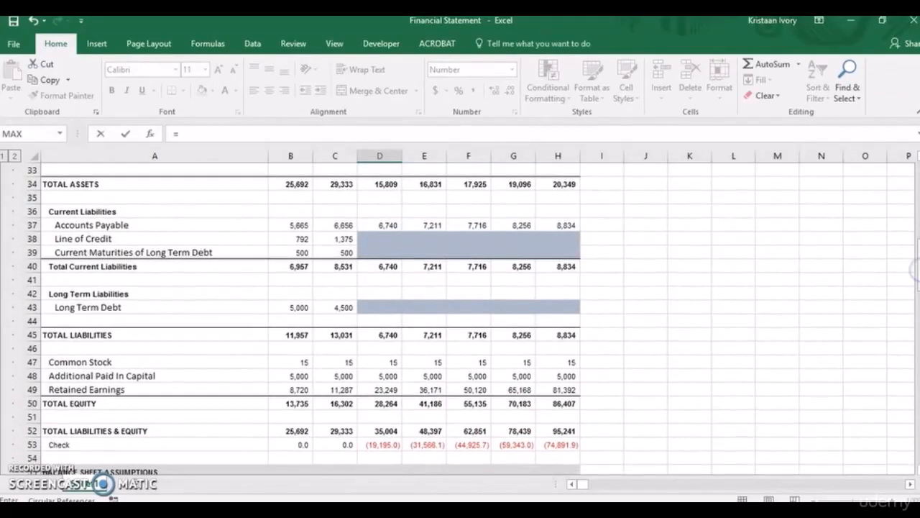
{"action": "left_click", "coordinate": [386, 226]}
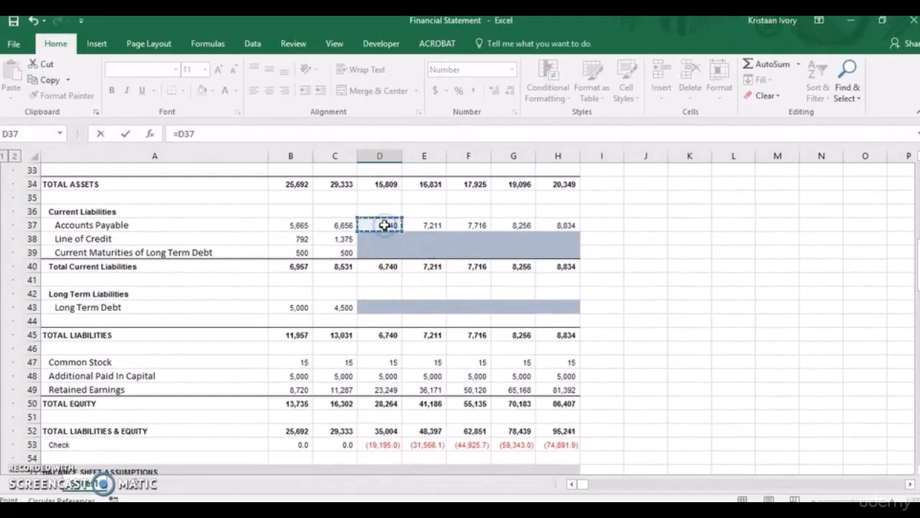
{"action": "left_click", "coordinate": [348, 225]}
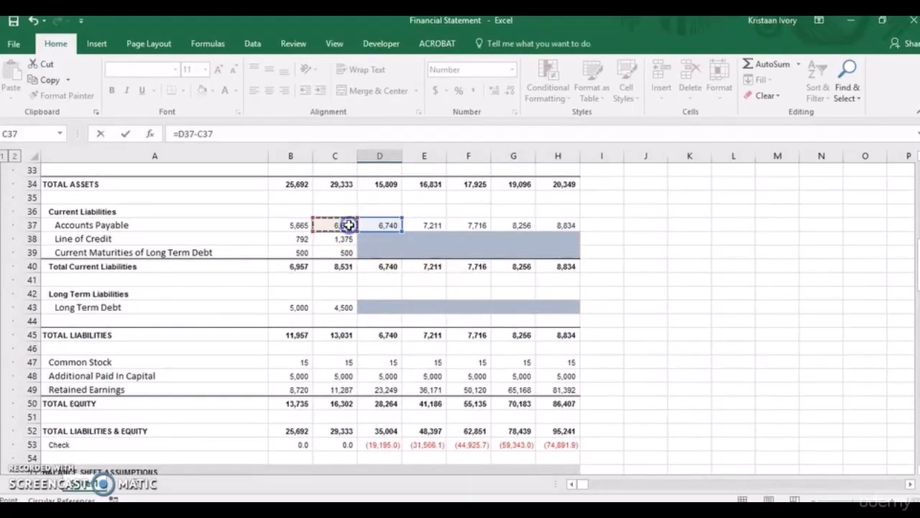
{"action": "key", "text": "Return"}
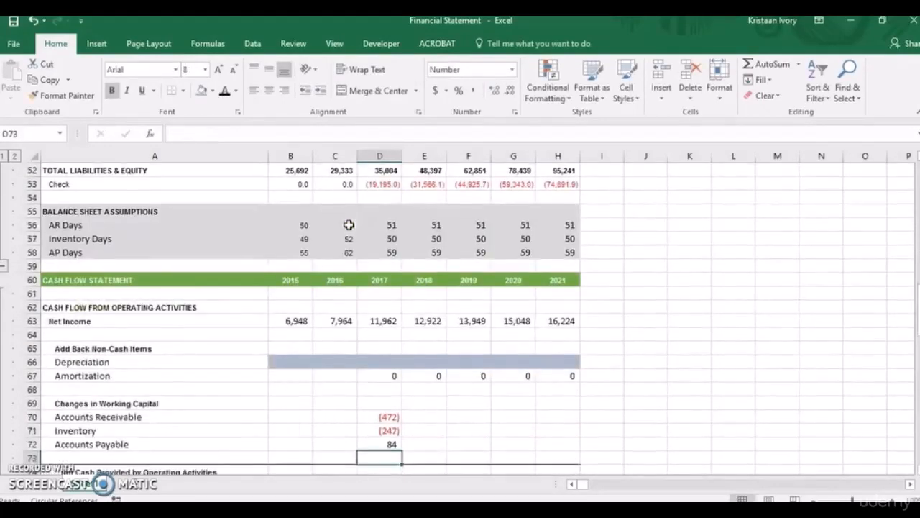
Start a SUM formula for 2017 Net Cash Provided by Operating Activities in D74 with Net Income D63 as its first argument.
{"action": "left_click", "coordinate": [388, 419]}
{"action": "key", "text": "Down"}
{"action": "key", "text": "Down"}
{"action": "key", "text": "Down"}
{"action": "key", "text": "Down"}
{"action": "key", "text": "Down"}
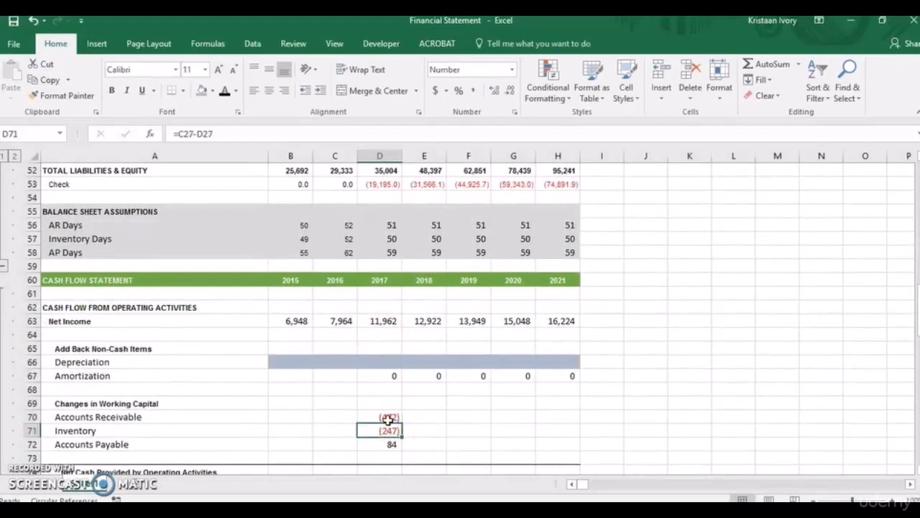
{"action": "key", "text": "Up"}
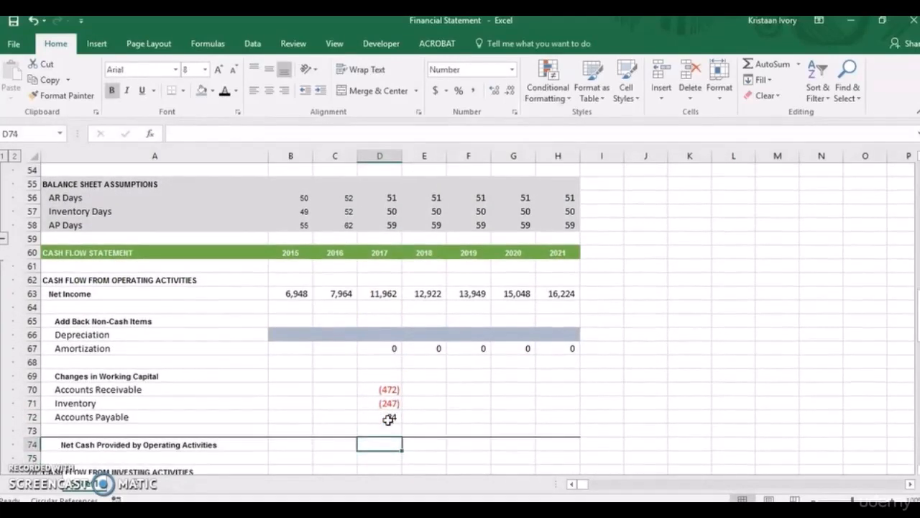
{"action": "type", "text": "=sum("}
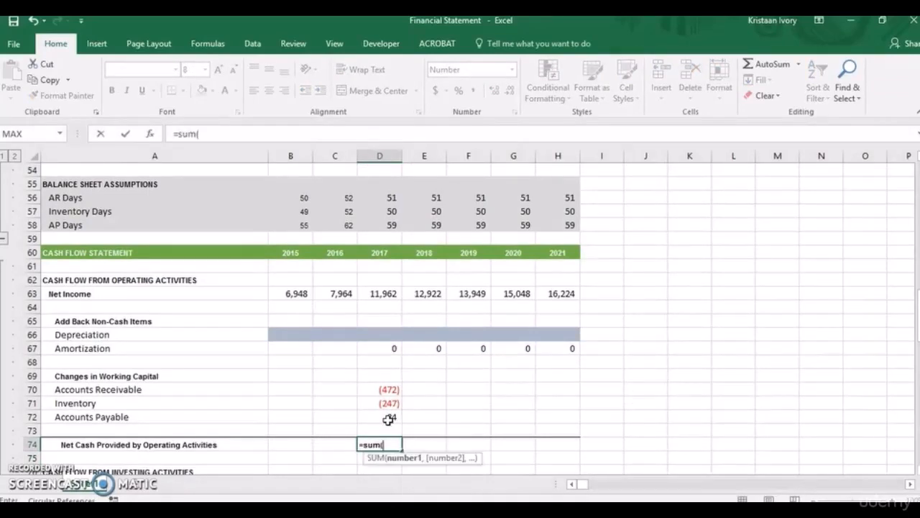
{"action": "left_click", "coordinate": [381, 291]}
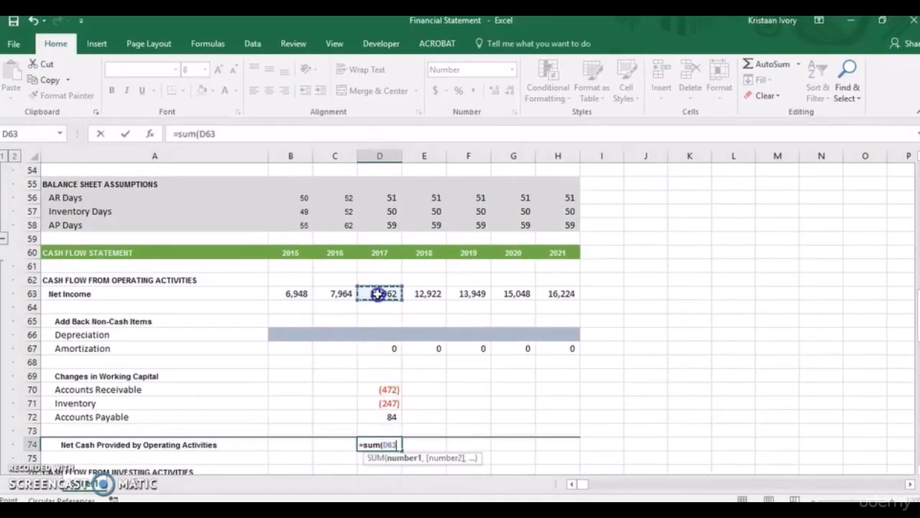
{"action": "type", "text": "+"}
{"action": "left_click", "coordinate": [388, 336]}
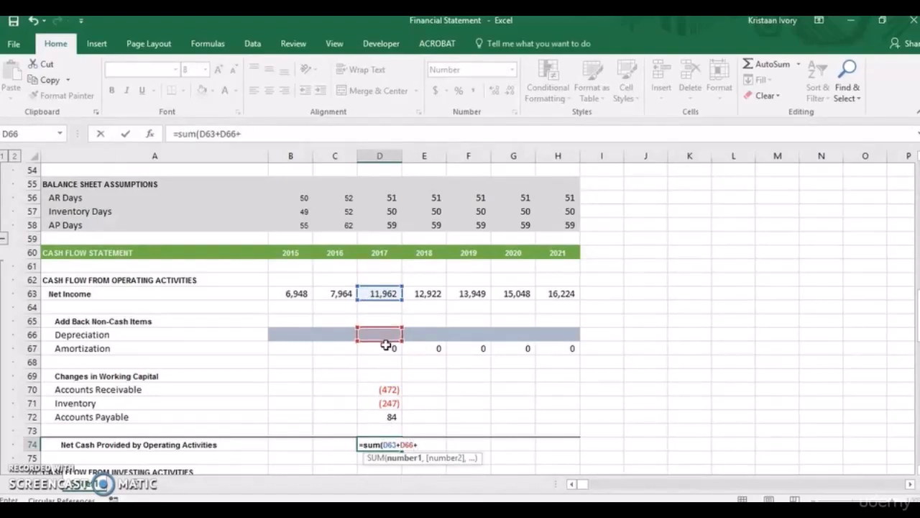
{"action": "left_click", "coordinate": [260, 136]}
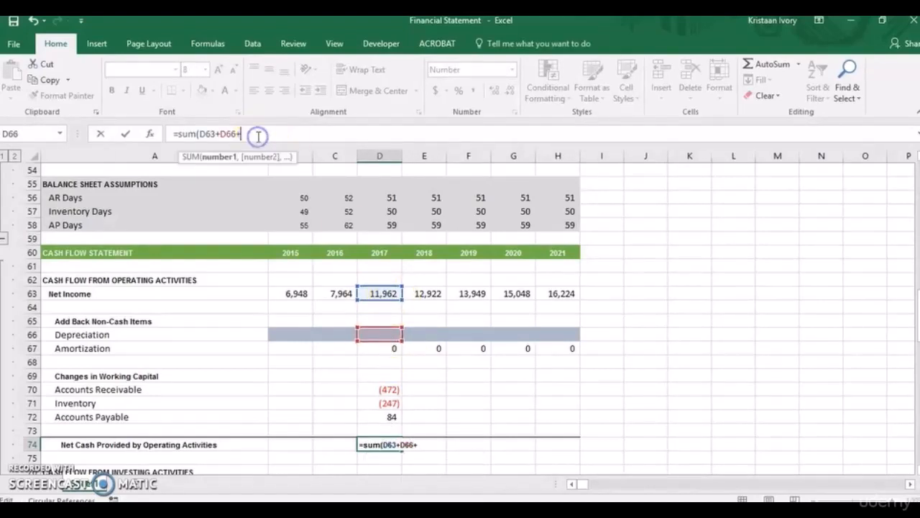
{"action": "key", "text": "BackSpace"}
{"action": "key", "text": "BackSpace"}
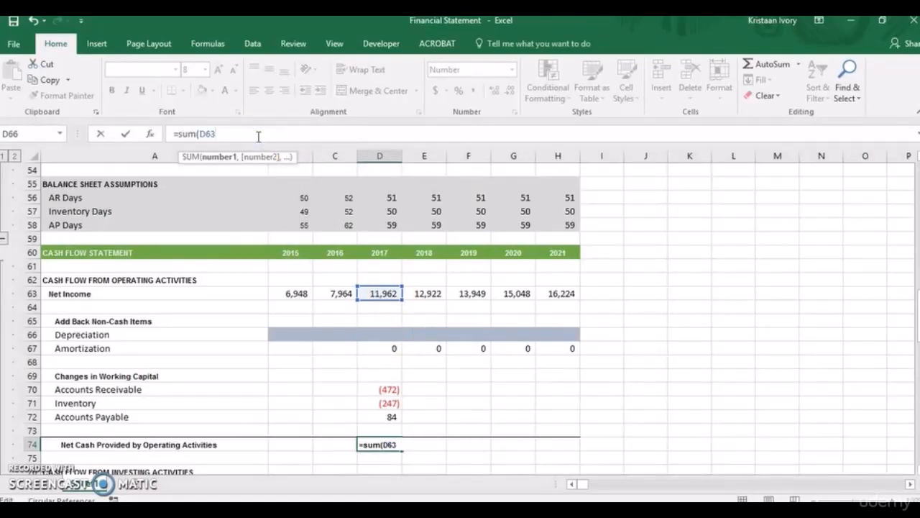
Complete the D74 sum with Depreciation D66, Amortization D67 and the working capital changes D70, D71 and D72 as separate arguments.
{"action": "type", "text": ","}
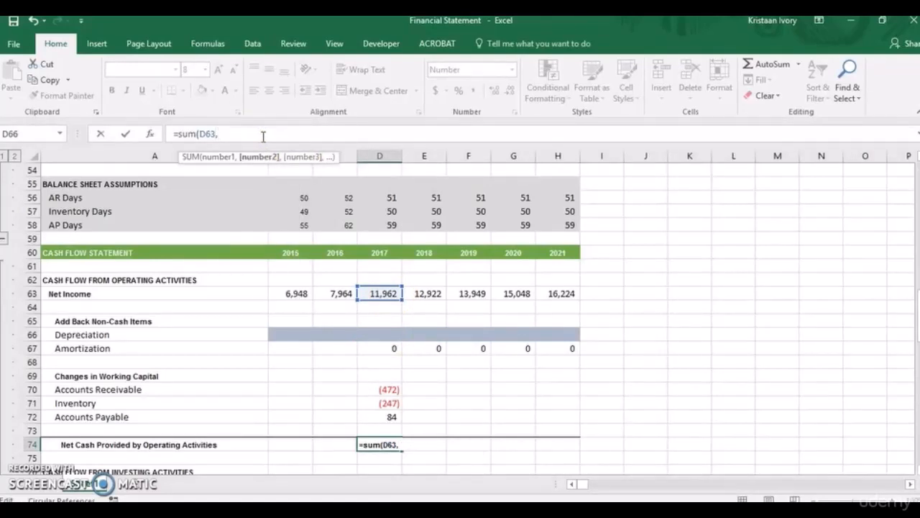
{"action": "left_click", "coordinate": [389, 336]}
{"action": "type", "text": ","}
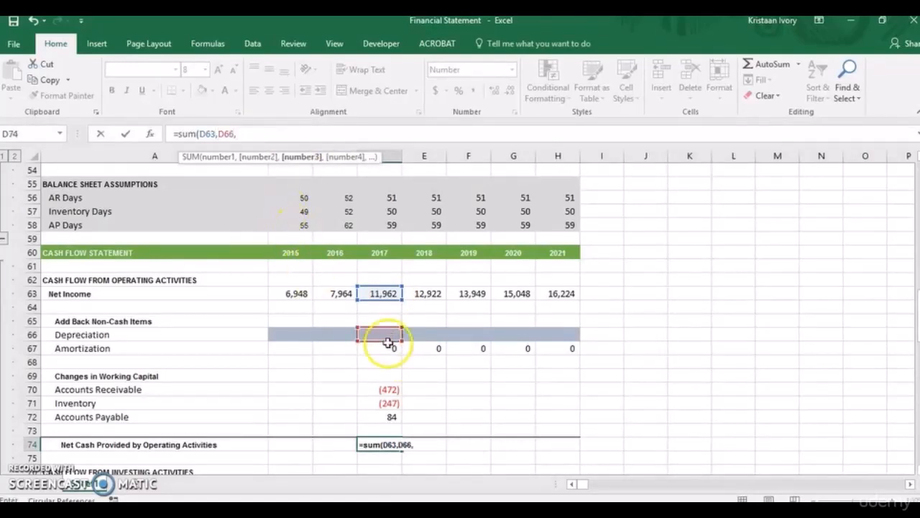
{"action": "left_click", "coordinate": [388, 348]}
{"action": "type", "text": ","}
{"action": "left_click", "coordinate": [381, 391]}
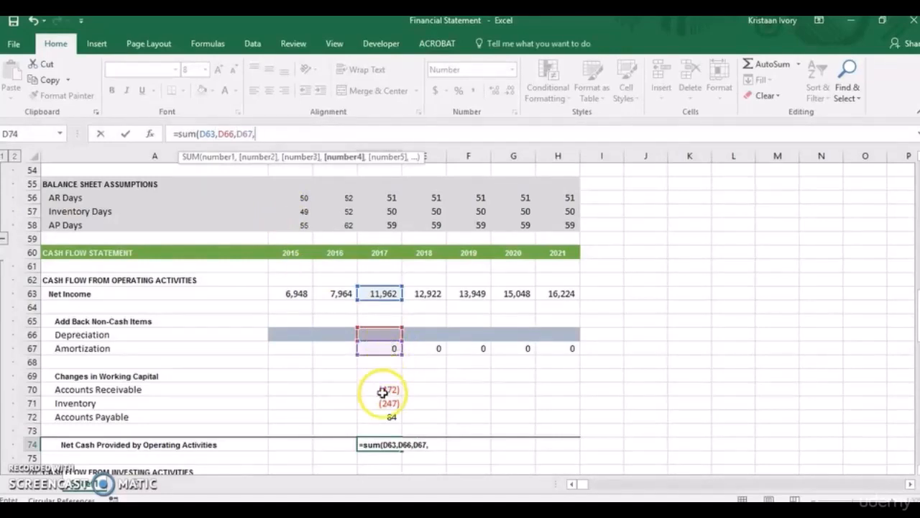
{"action": "type", "text": ","}
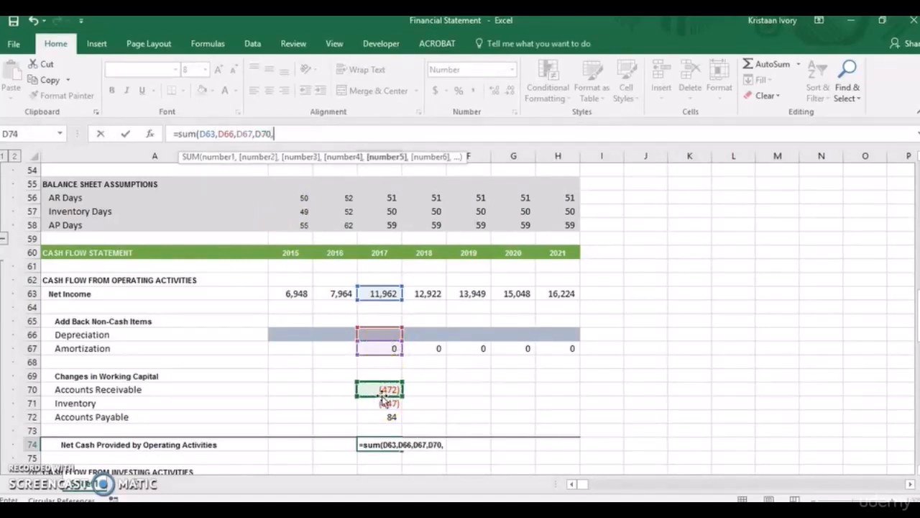
{"action": "left_click", "coordinate": [382, 404]}
{"action": "type", "text": ","}
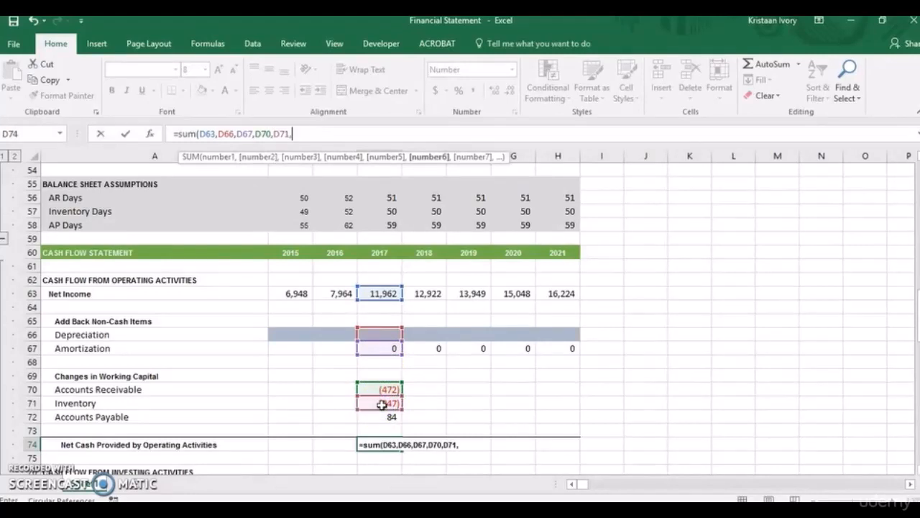
{"action": "left_click", "coordinate": [382, 416]}
{"action": "type", "text": ")"}
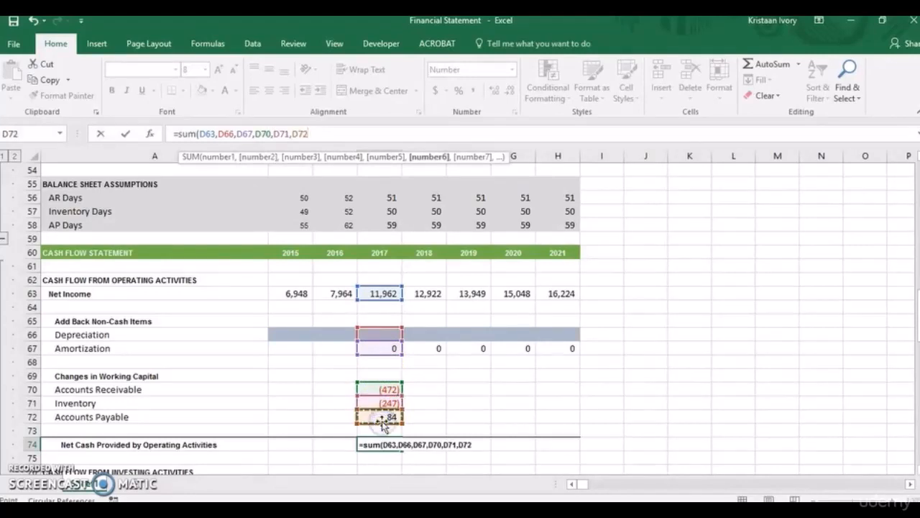
{"action": "key", "text": "Return"}
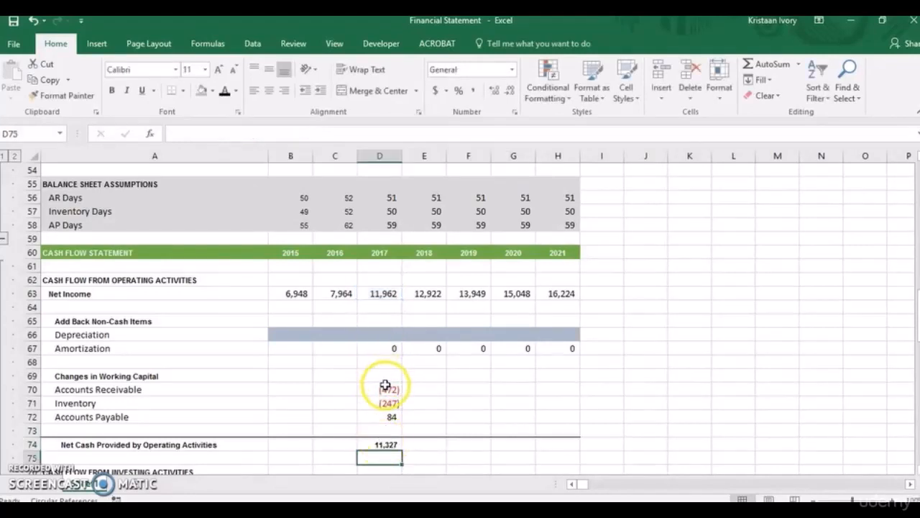
Copy the 2017 working capital changes and net operating cash formulas in D70:D74 across to 2021 in column H.
{"action": "left_click_drag", "start_coordinate": [383, 385], "coordinate": [385, 389]}
{"action": "key", "text": "shift+Down"}
{"action": "key", "text": "shift+Down"}
{"action": "key", "text": "shift+Down"}
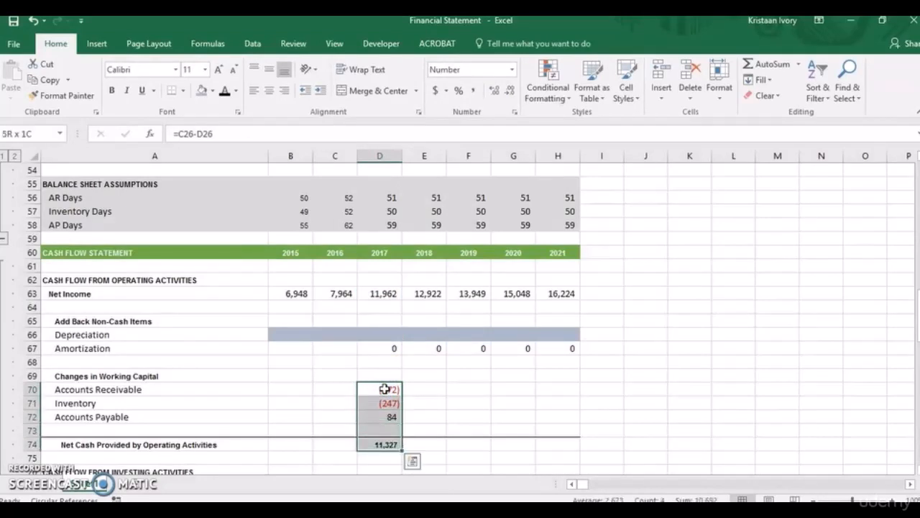
{"action": "key", "text": "shift+Right"}
{"action": "key", "text": "shift+Right"}
{"action": "key", "text": "shift+Right"}
{"action": "key", "text": "shift+Right"}
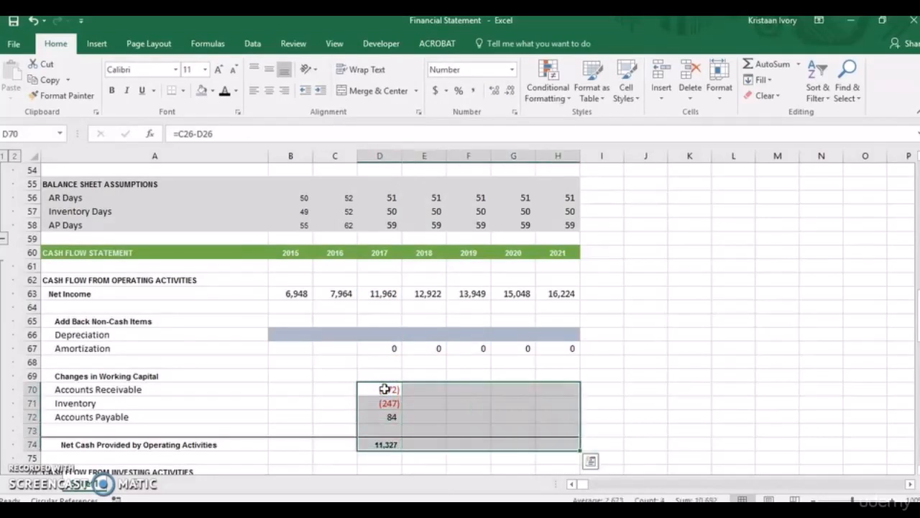
{"action": "key", "text": "ctrl+r"}
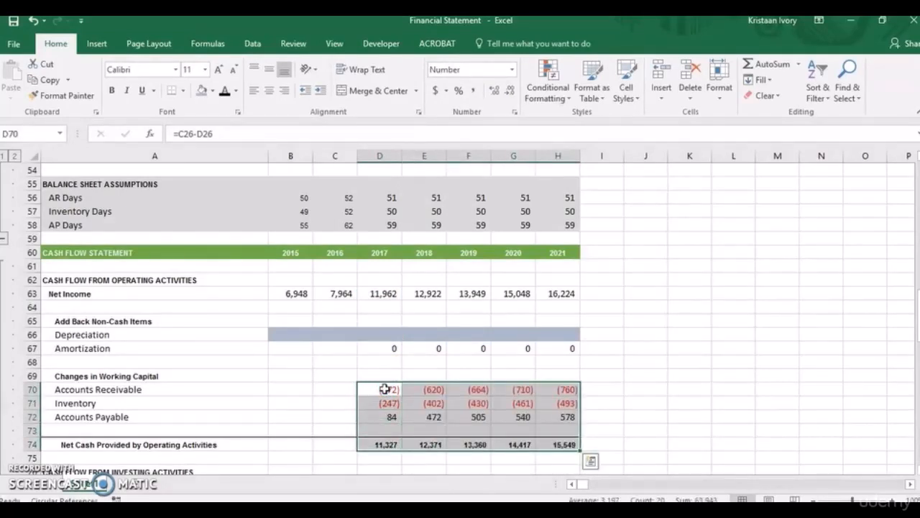
{"action": "key", "text": "Return"}
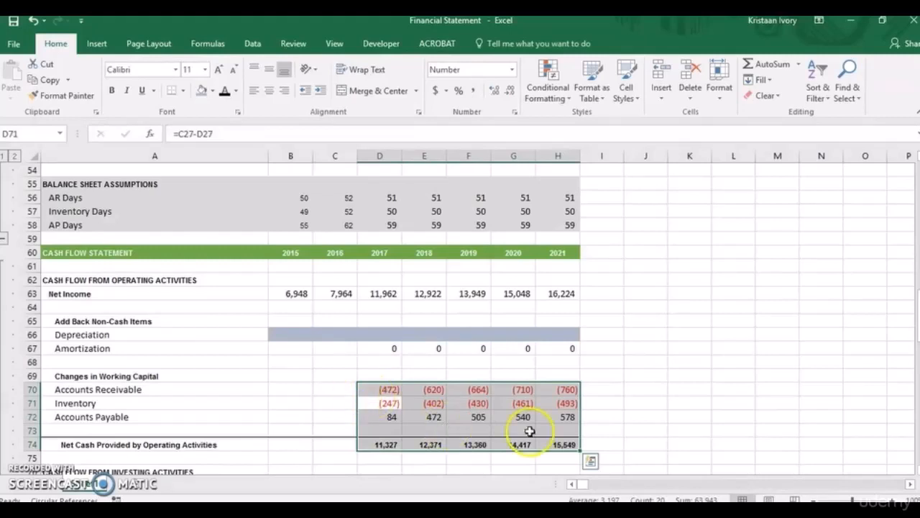
{"action": "left_click", "coordinate": [733, 403]}
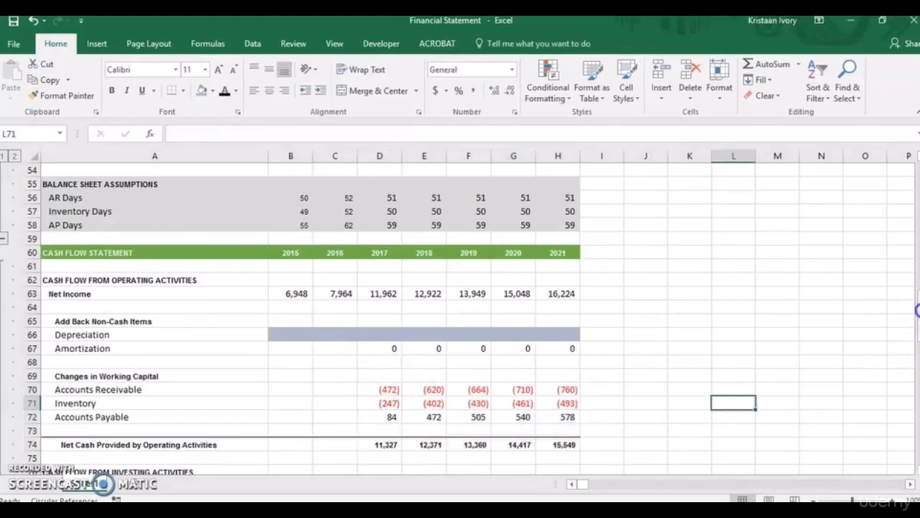
Shade the Capital Expenditures - Purchase of PP&E cells D77:H77 blue-gray for 2017 through 2021.
{"action": "left_click_drag", "start_coordinate": [918, 310], "coordinate": [917, 343]}
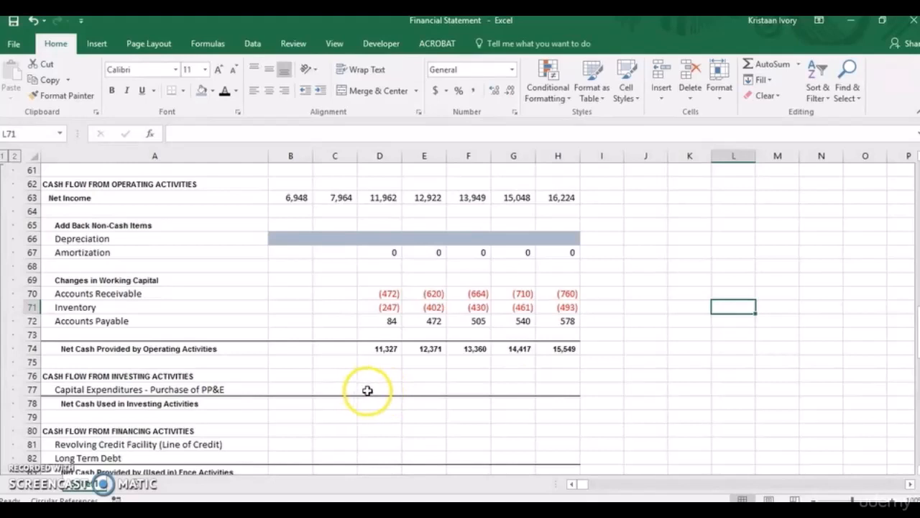
{"action": "left_click", "coordinate": [368, 389]}
{"action": "key", "text": "shift+Right"}
{"action": "key", "text": "shift+Right"}
{"action": "key", "text": "shift+Right"}
{"action": "key", "text": "shift+Right"}
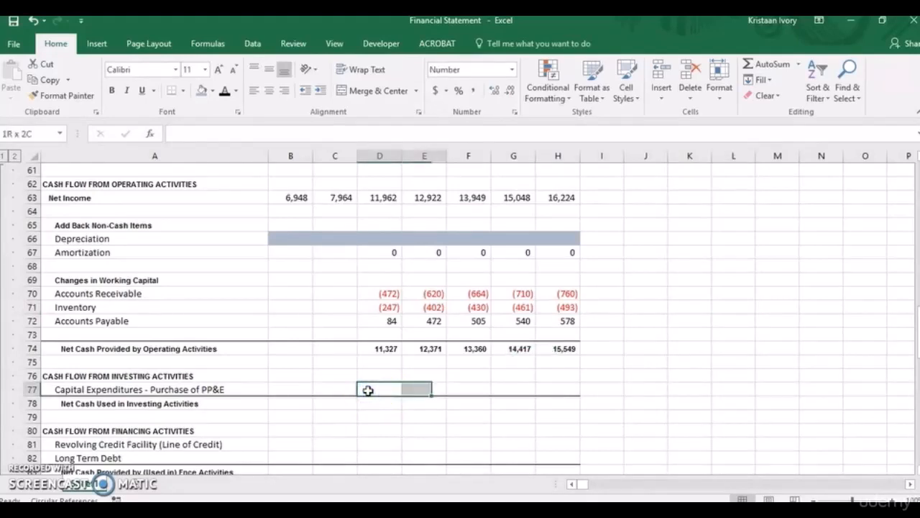
{"action": "left_click", "coordinate": [202, 90]}
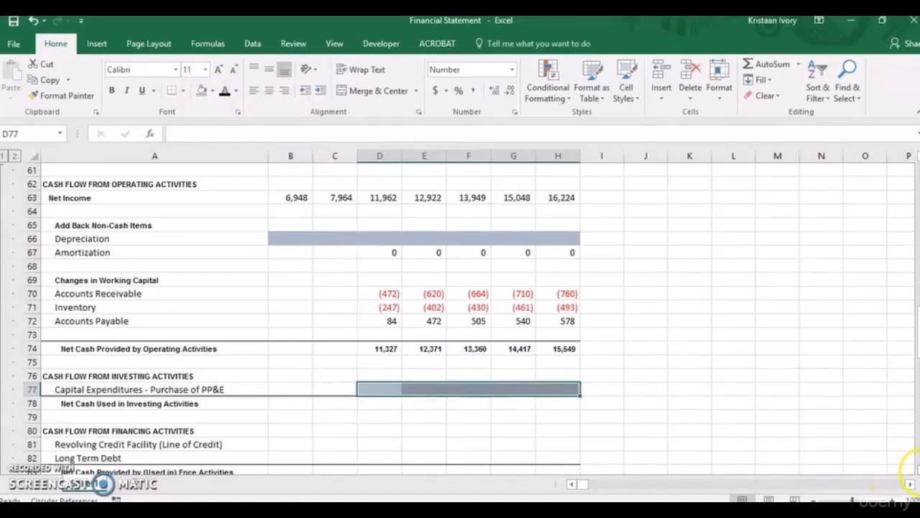
Link 2017 Net Cash Used in Investing Activities in D78 to capital expenditures with =D77.
{"action": "scroll", "coordinate": [341, 327], "scroll_direction": "down", "scroll_amount": 2}
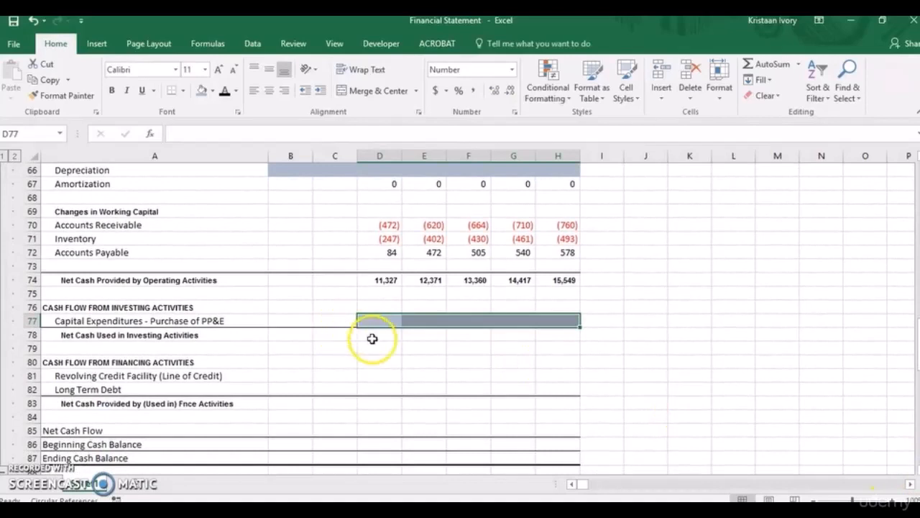
{"action": "left_click", "coordinate": [374, 341]}
{"action": "type", "text": "="}
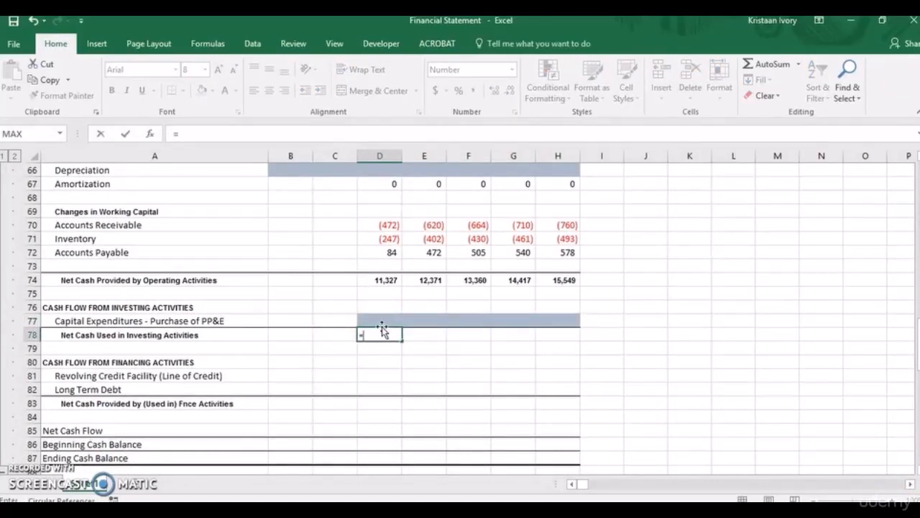
{"action": "left_click", "coordinate": [382, 325]}
{"action": "key", "text": "Return"}
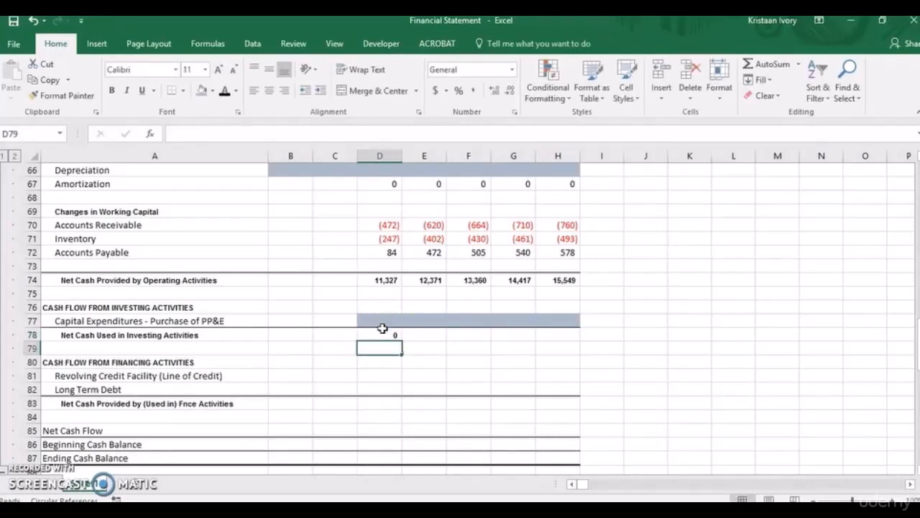
Copy the Net Cash Used in Investing Activities formula from D78 across to 2021 in H78.
{"action": "left_click", "coordinate": [383, 332]}
{"action": "key", "text": "shift+Right"}
{"action": "key", "text": "shift+Right"}
{"action": "key", "text": "shift+Right"}
{"action": "key", "text": "shift+Right"}
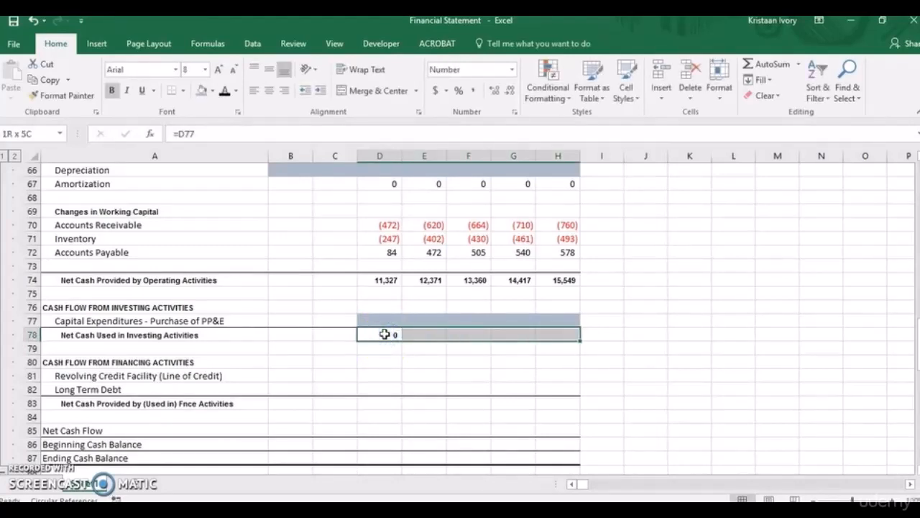
{"action": "key", "text": "ctrl+r"}
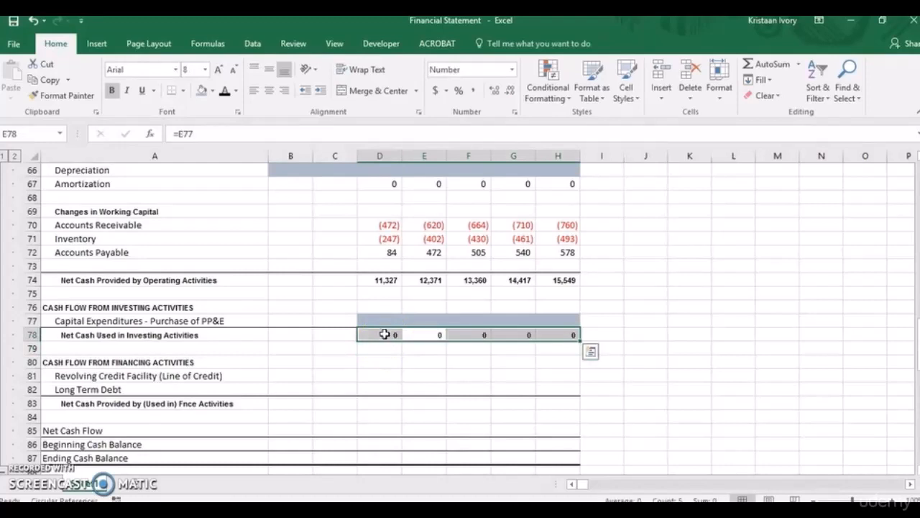
Shade the Revolving Credit Facility and Long Term Debt cells D81:H82 blue-gray for 2017 through 2021.
{"action": "left_click", "coordinate": [381, 373]}
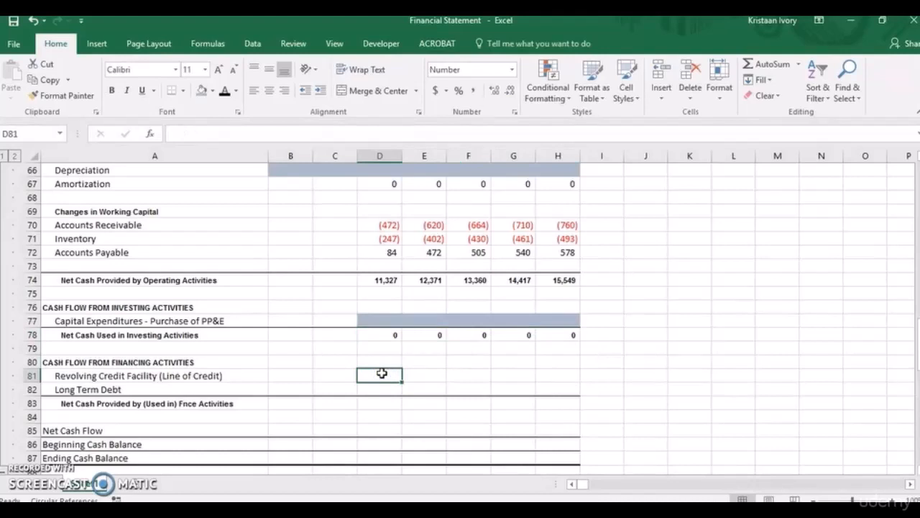
{"action": "key", "text": "shift+Right"}
{"action": "key", "text": "shift+Right"}
{"action": "key", "text": "shift+Right"}
{"action": "key", "text": "shift+Right"}
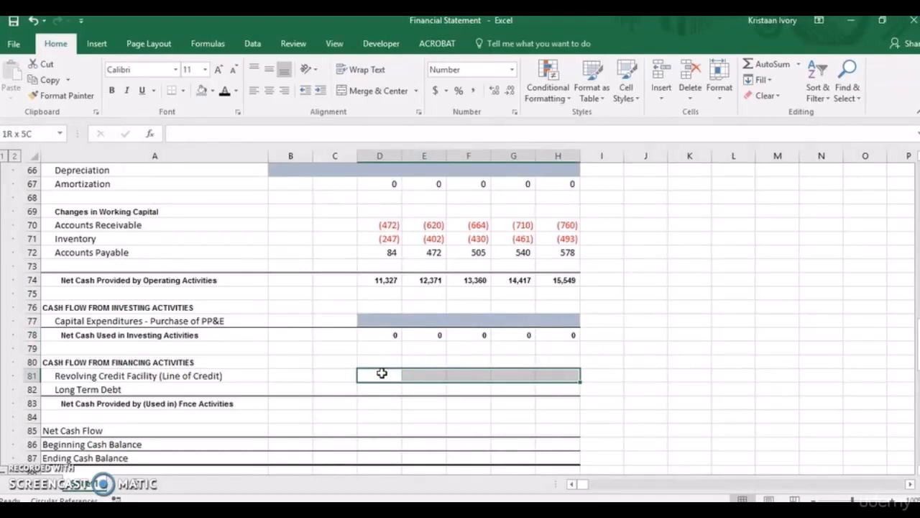
{"action": "key", "text": "shift+Down"}
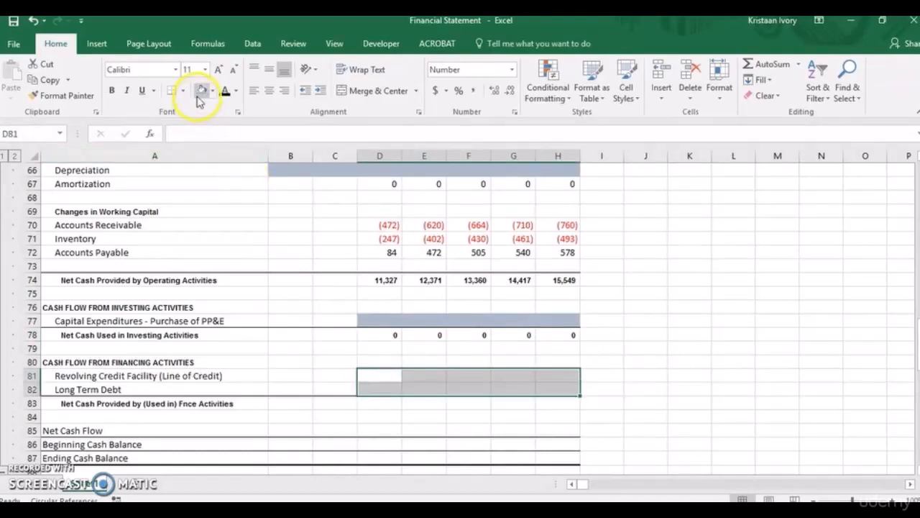
{"action": "left_click", "coordinate": [201, 93]}
Total 2017 Net Cash Provided by (Used in) Financing Activities in D83 with =SUM(D81:D82).
{"action": "left_click", "coordinate": [367, 401]}
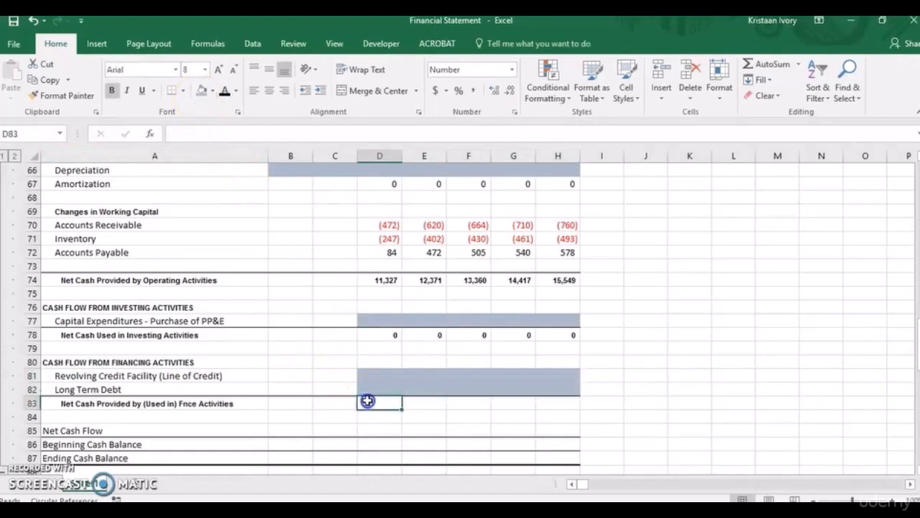
{"action": "type", "text": "=sum("}
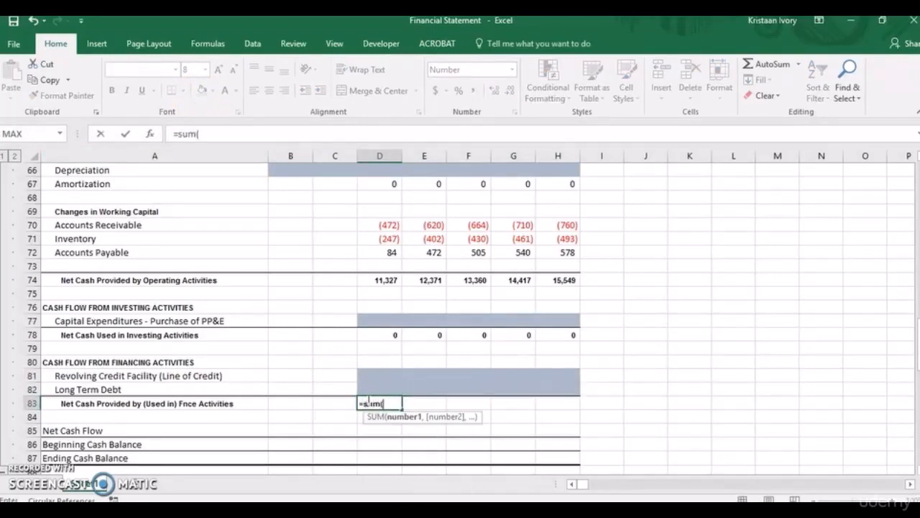
{"action": "left_click_drag", "start_coordinate": [375, 376], "coordinate": [376, 387]}
{"action": "key", "text": "Return"}
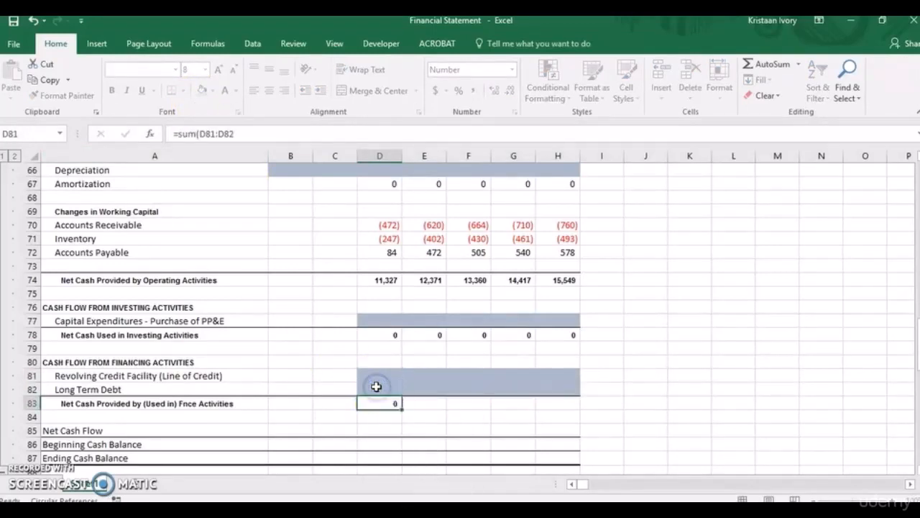
Copy the net financing cash formula from D83 across to 2021 in H83.
{"action": "left_click", "coordinate": [381, 402]}
{"action": "key", "text": "shift+Right"}
{"action": "key", "text": "shift+Right"}
{"action": "key", "text": "shift+Right"}
{"action": "key", "text": "shift+Right"}
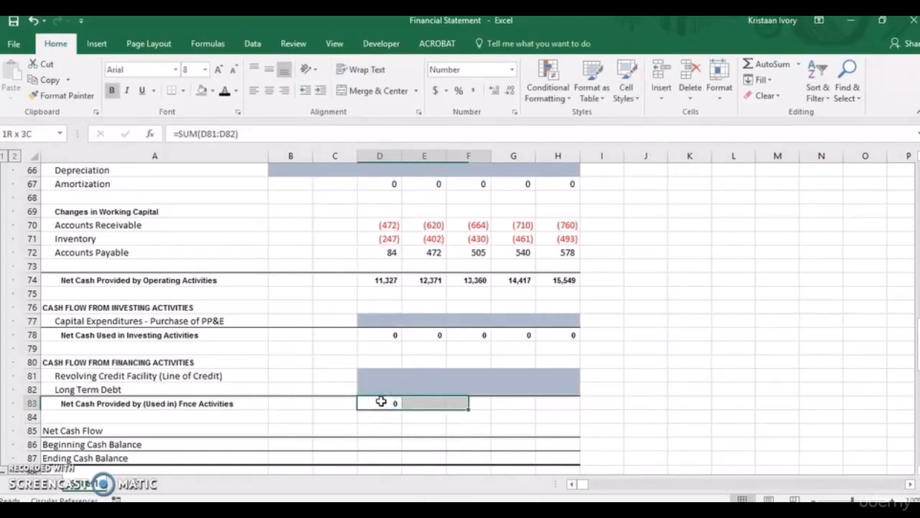
{"action": "key", "text": "ctrl+r"}
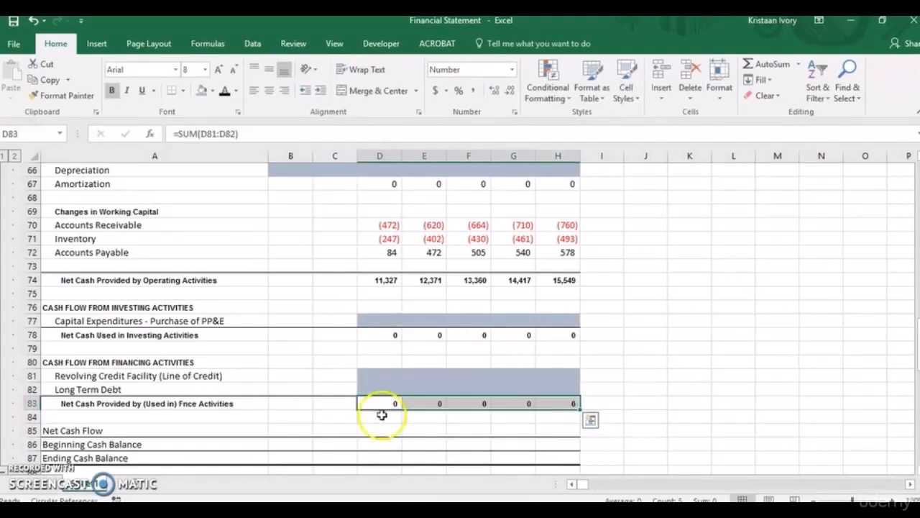
Calculate 2017 Net Cash Flow in D85 from the operating, investing and financing totals with =SUM(D74,D78,D83).
{"action": "left_click", "coordinate": [383, 428]}
{"action": "type", "text": "=s"}
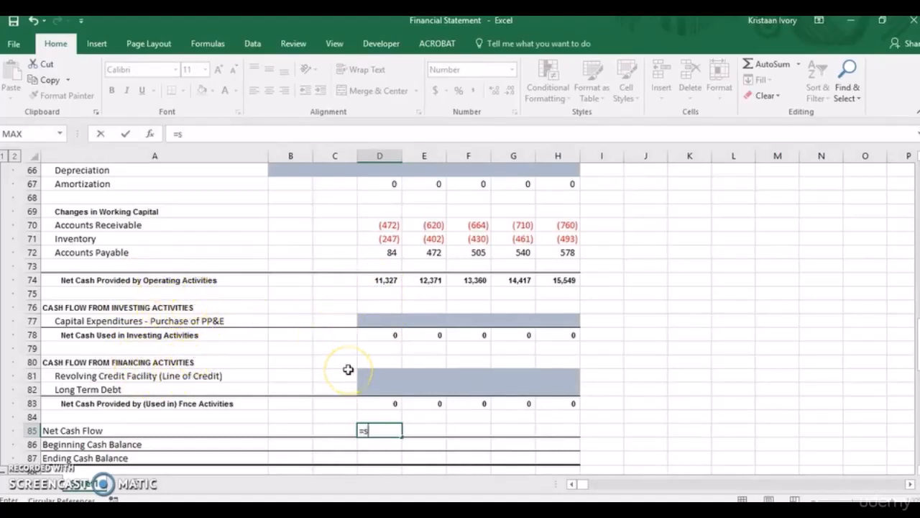
{"action": "type", "text": "um("}
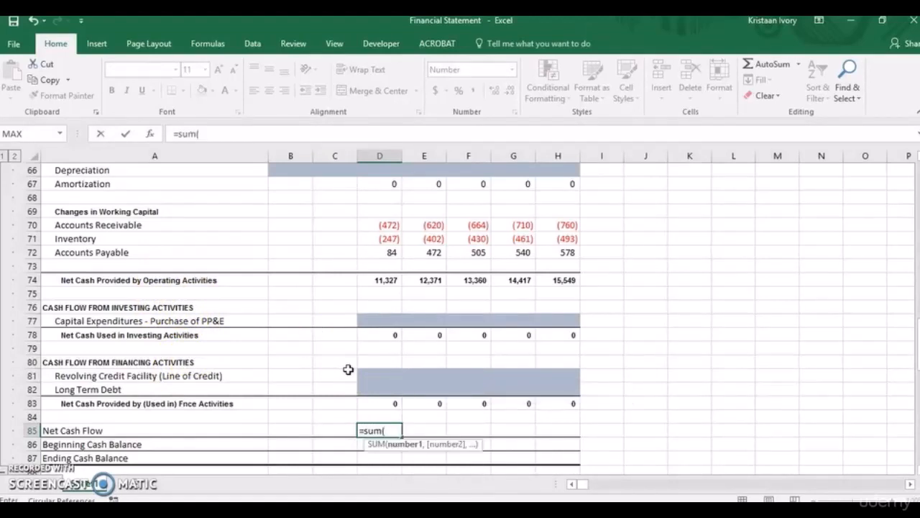
{"action": "left_click", "coordinate": [389, 279]}
{"action": "key", "text": "F8"}
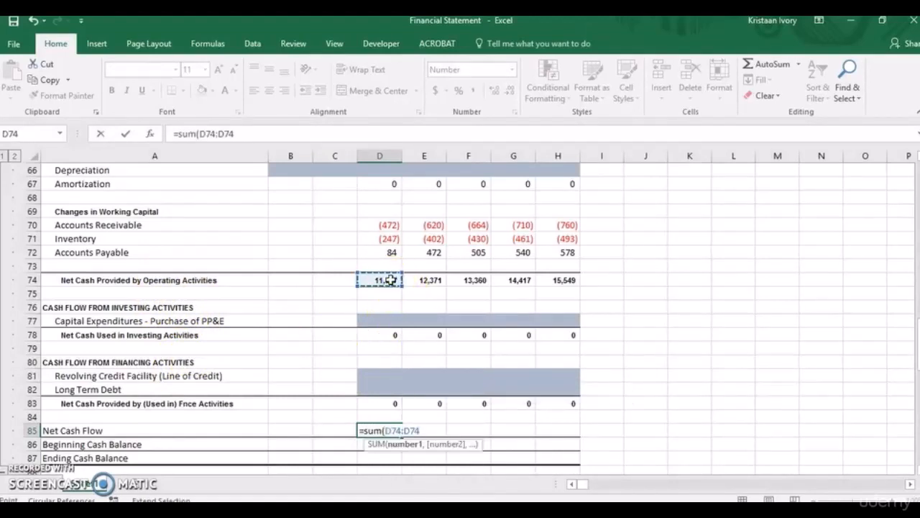
{"action": "key", "text": "BackSpace"}
{"action": "type", "text": ","}
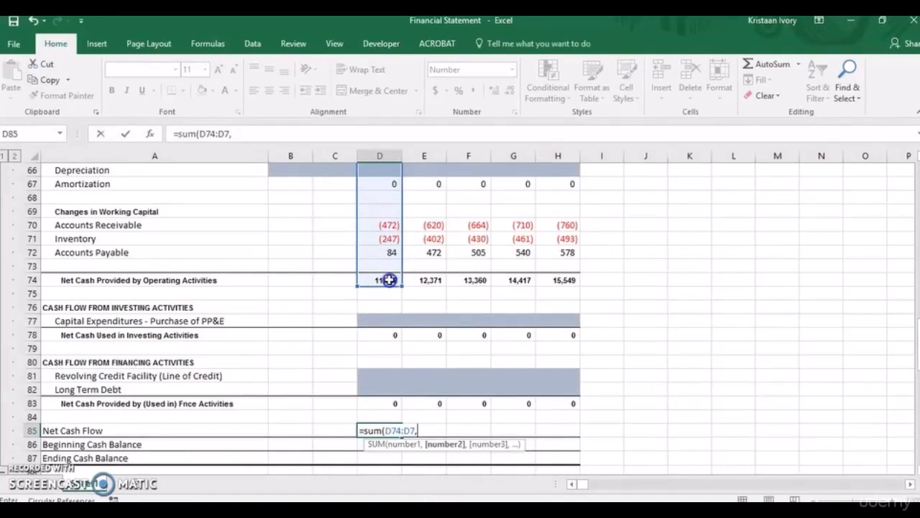
{"action": "left_click", "coordinate": [389, 279]}
{"action": "key", "text": "BackSpace"}
{"action": "key", "text": "BackSpace"}
{"action": "key", "text": "BackSpace"}
{"action": "key", "text": "BackSpace"}
{"action": "key", "text": "BackSpace"}
{"action": "key", "text": "BackSpace"}
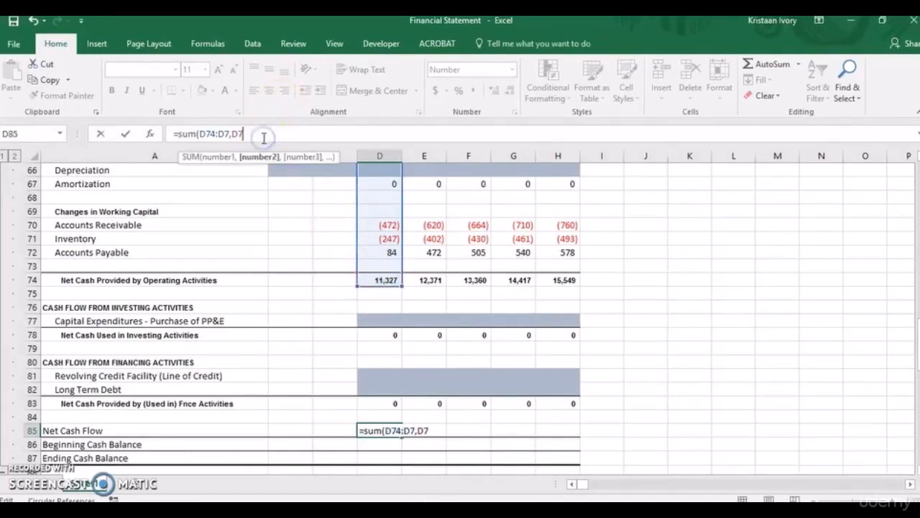
{"action": "type", "text": ","}
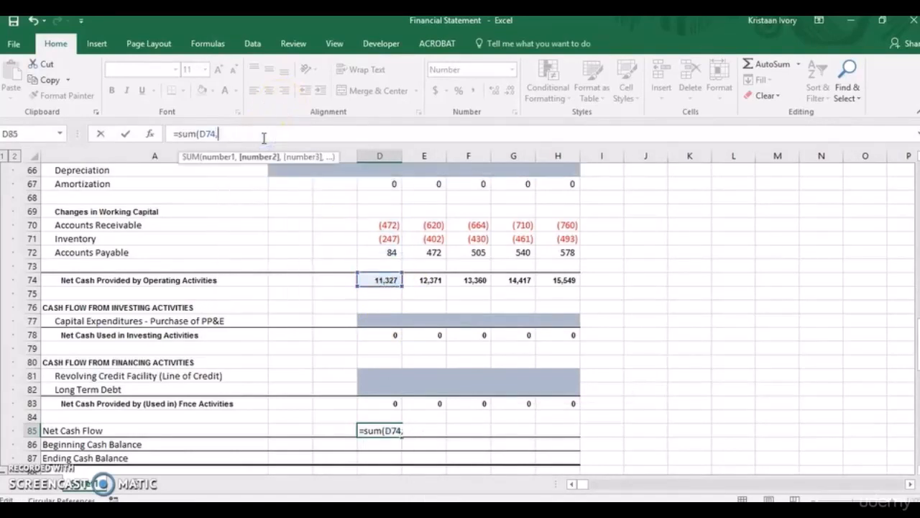
{"action": "left_click", "coordinate": [386, 336]}
{"action": "type", "text": ","}
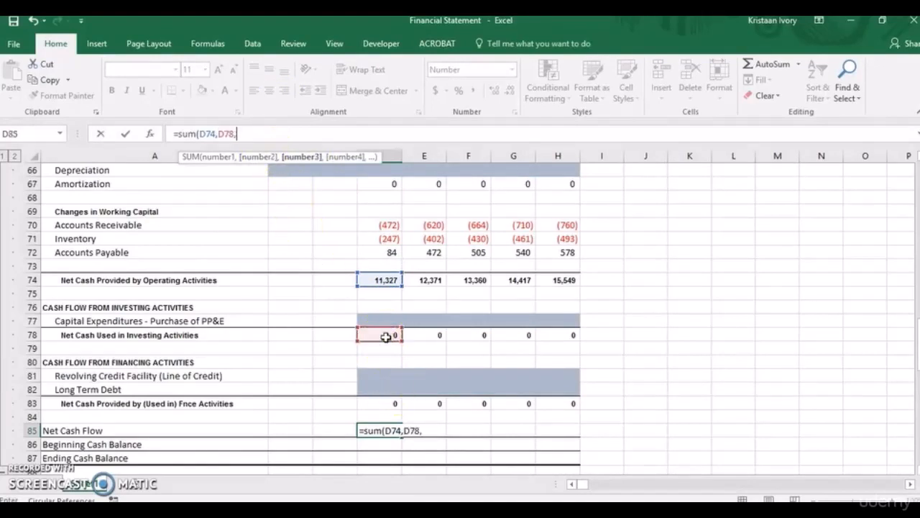
{"action": "left_click", "coordinate": [392, 409]}
{"action": "type", "text": ")"}
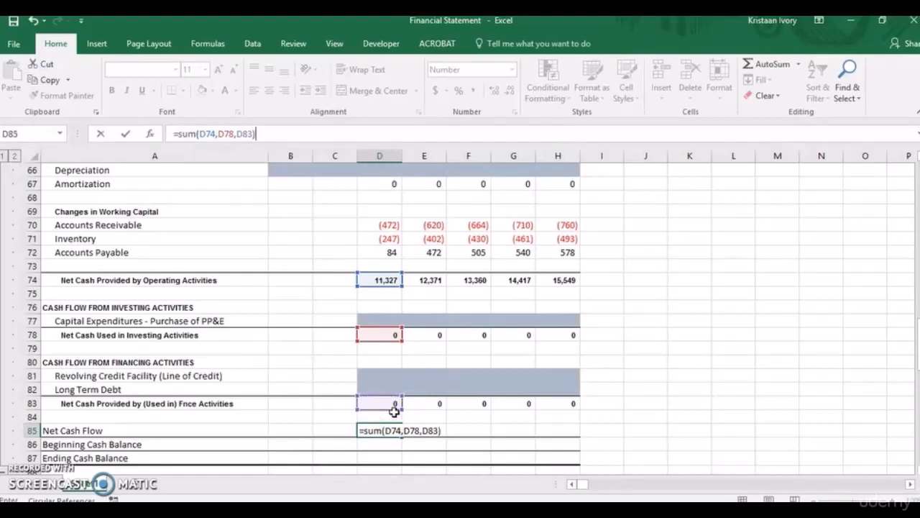
{"action": "key", "text": "Return"}
Copy the Net Cash Flow formula from D85 across to 2021 in H85.
{"action": "left_click", "coordinate": [388, 429]}
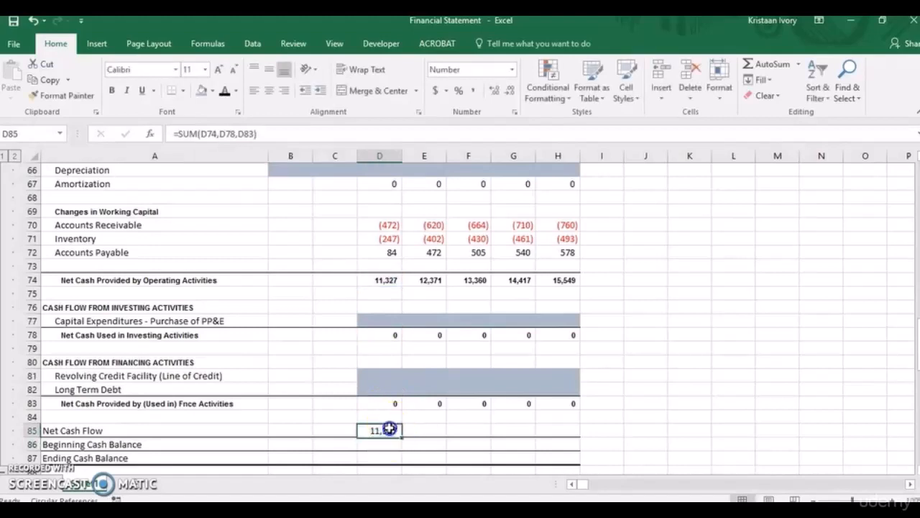
{"action": "key", "text": "shift+Right"}
{"action": "key", "text": "shift+Right"}
{"action": "key", "text": "shift+Right"}
{"action": "key", "text": "shift+Right"}
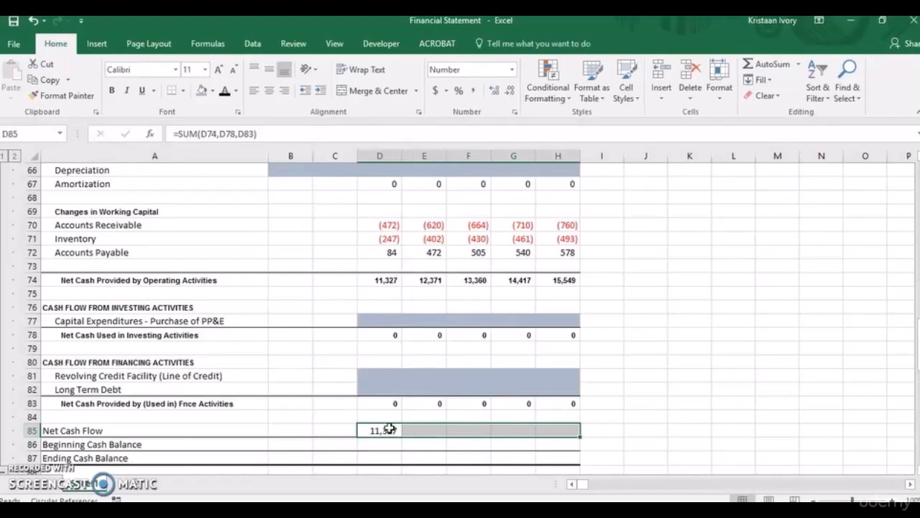
{"action": "key", "text": "ctrl+r"}
{"action": "key", "text": "Tab"}
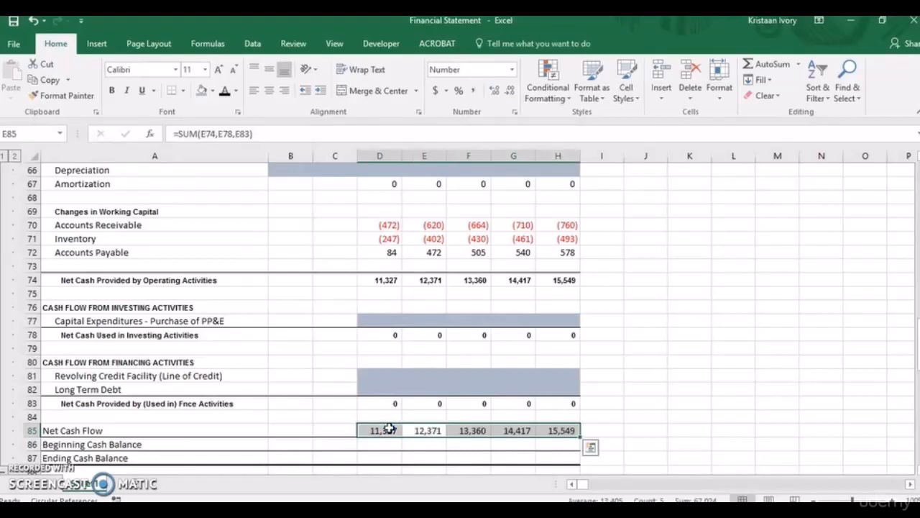
Link the 2017 Beginning Cash Balance in D86 to the 2016 balance sheet cash with =C25.
{"action": "left_click", "coordinate": [381, 444]}
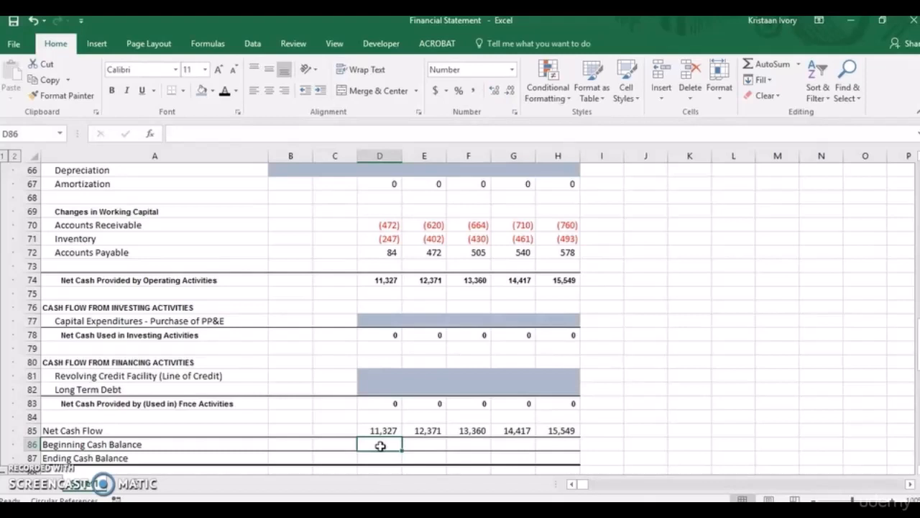
{"action": "type", "text": "="}
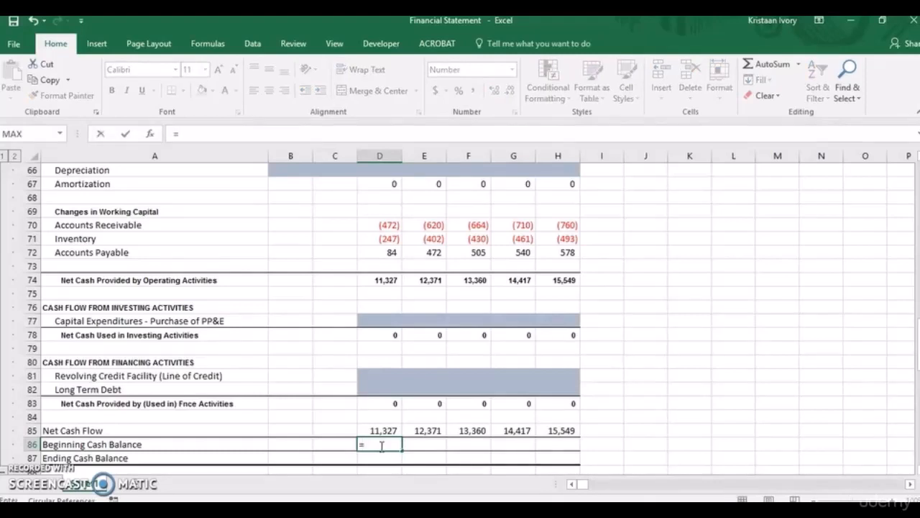
{"action": "scroll", "coordinate": [913, 344], "scroll_direction": "up", "scroll_amount": 2}
{"action": "left_click_drag", "start_coordinate": [915, 345], "coordinate": [914, 246]}
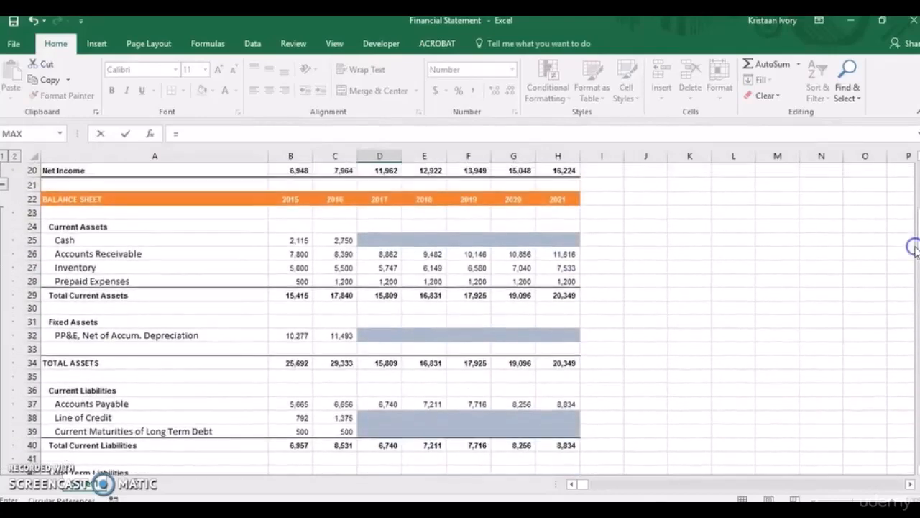
{"action": "left_click", "coordinate": [342, 241]}
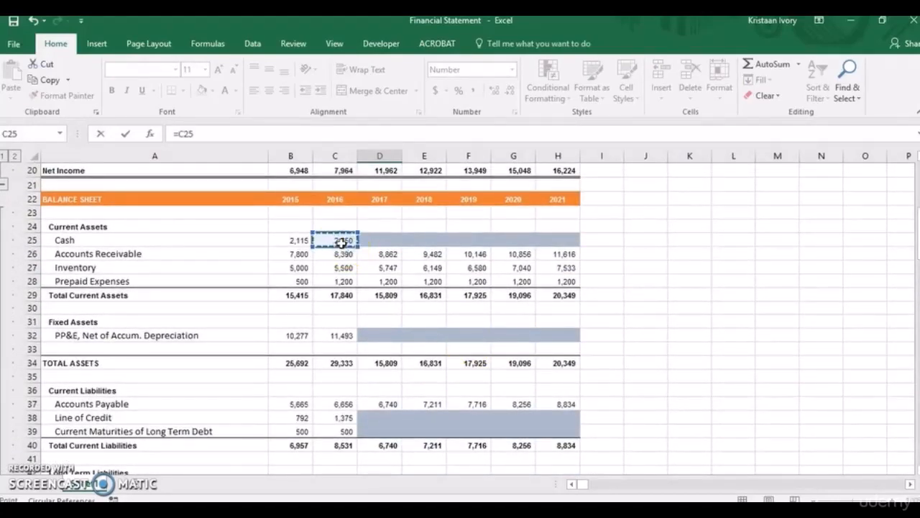
{"action": "key", "text": "Return"}
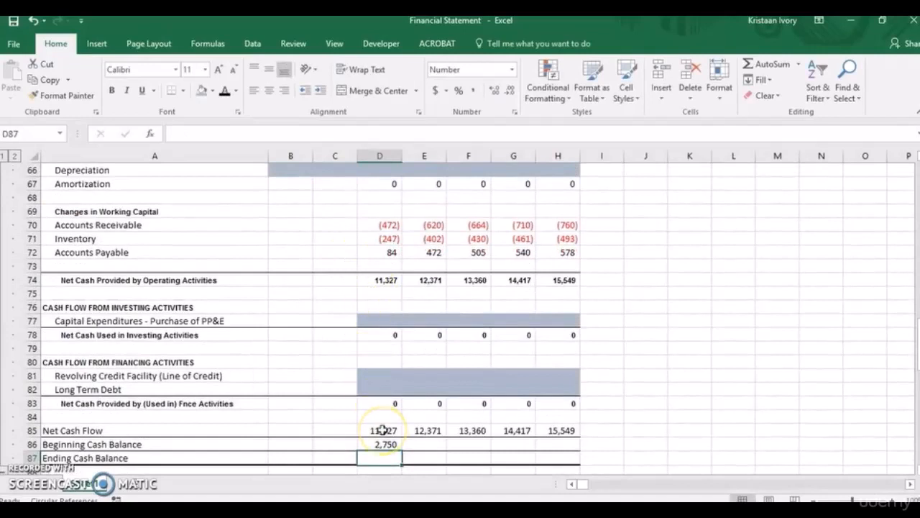
Calculate the 2017 Ending Cash Balance in D87 with =SUM(D85:D86).
{"action": "type", "text": "=sum"}
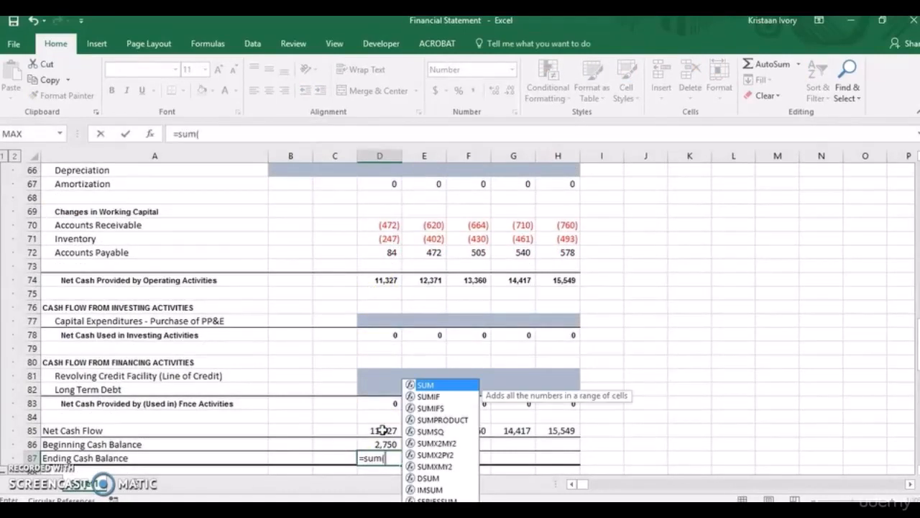
{"action": "type", "text": "("}
{"action": "left_click_drag", "start_coordinate": [382, 430], "coordinate": [381, 442]}
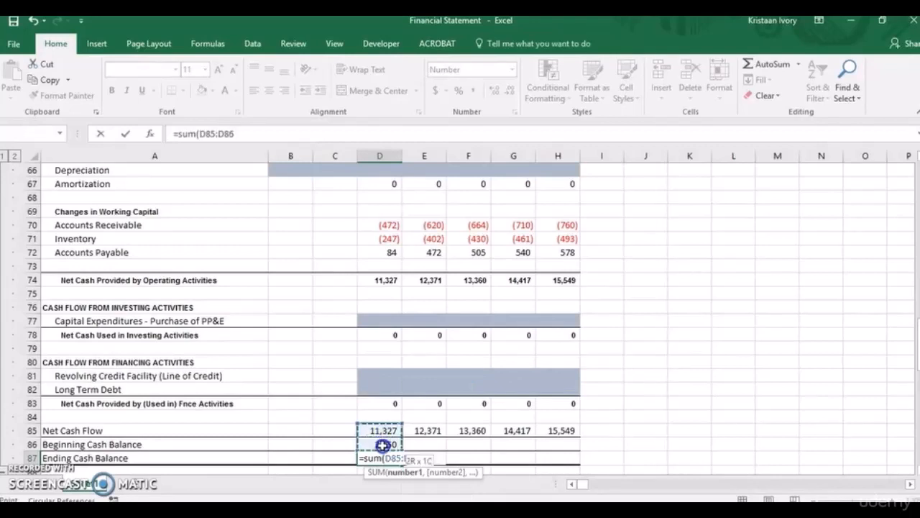
{"action": "key", "text": "Return"}
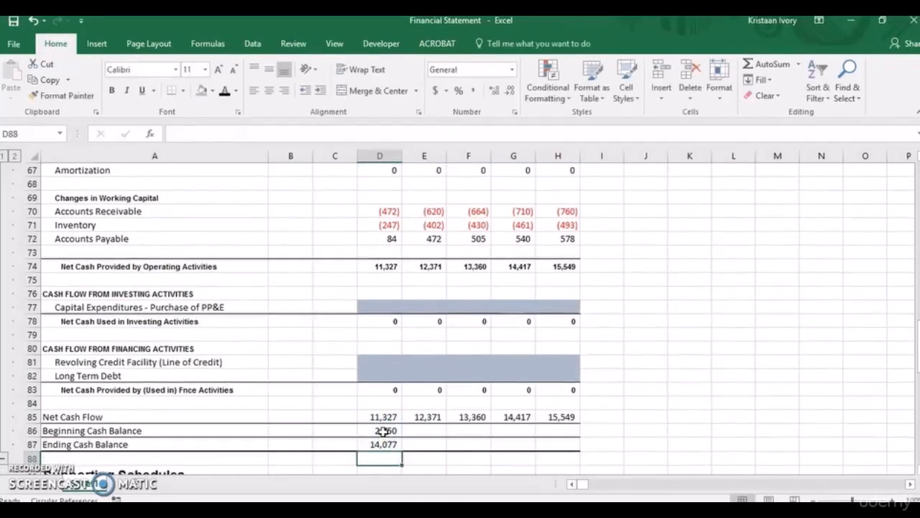
Copy the beginning and ending cash balance formulas in D86:D87 across to 2021 in column H.
{"action": "left_click", "coordinate": [383, 430]}
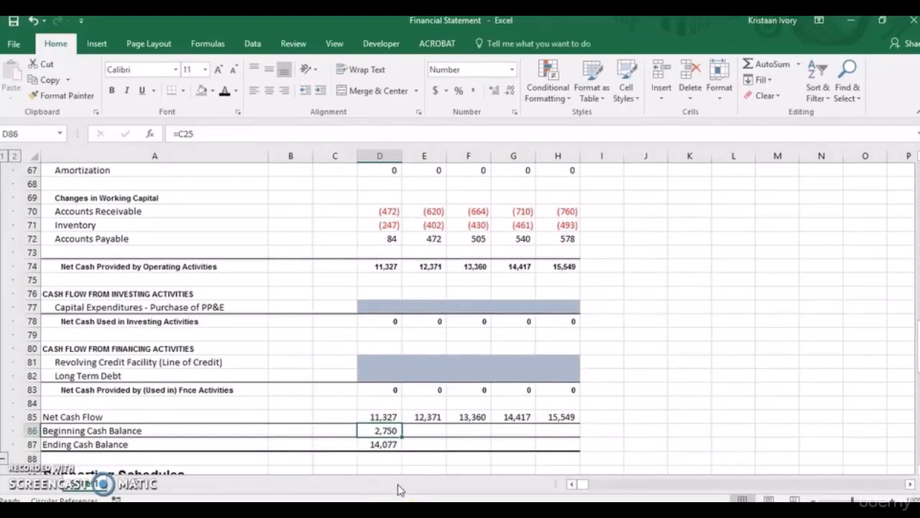
{"action": "key", "text": "shift+Down"}
{"action": "key", "text": "shift+Right"}
{"action": "key", "text": "shift+Right"}
{"action": "key", "text": "shift+Right"}
{"action": "key", "text": "shift+Right"}
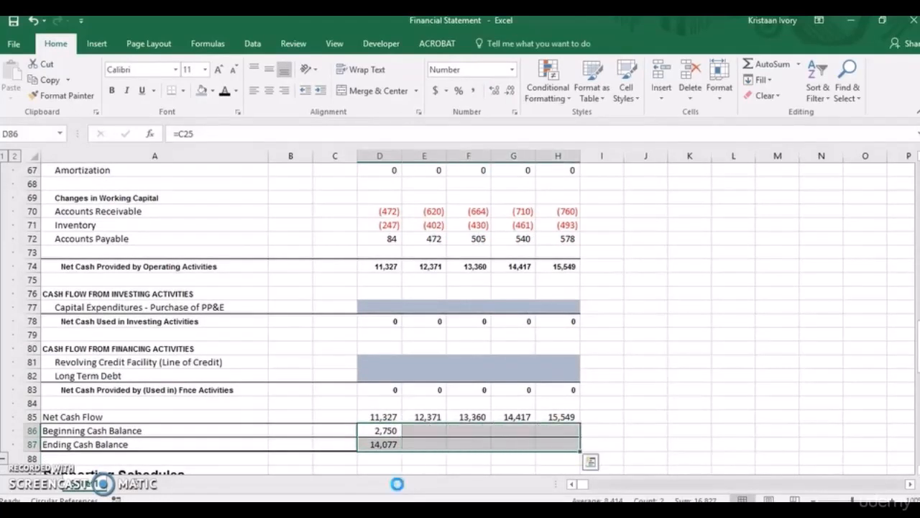
{"action": "key", "text": "ctrl+r"}
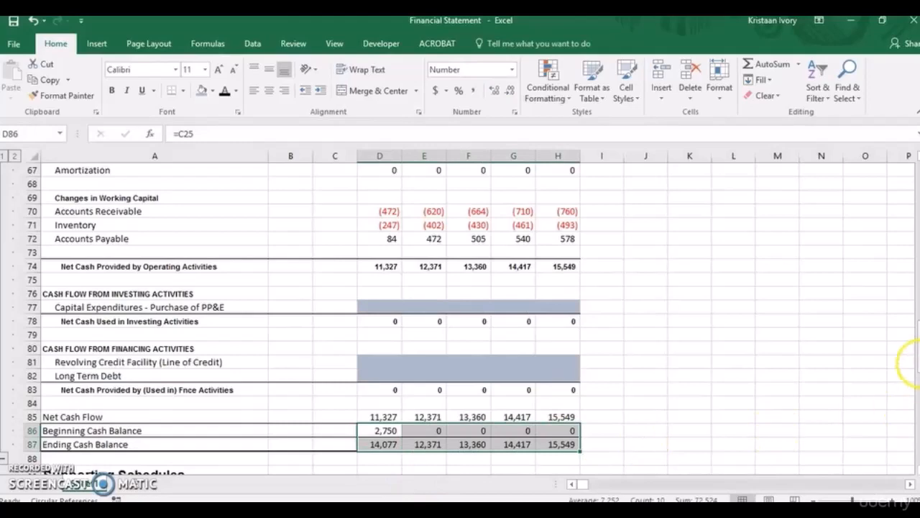
Link 2017 Cash on the balance sheet in D25 to the ending cash balance with =D87.
{"action": "mouse_move", "coordinate": [919, 365]}
{"action": "left_mouse_down"}
{"action": "mouse_move", "coordinate": [917, 313]}
{"action": "mouse_move", "coordinate": [918, 418]}
{"action": "mouse_move", "coordinate": [916, 241]}
{"action": "mouse_move", "coordinate": [917, 368]}
{"action": "left_mouse_up"}
{"action": "left_click", "coordinate": [378, 223]}
{"action": "type", "text": "="}
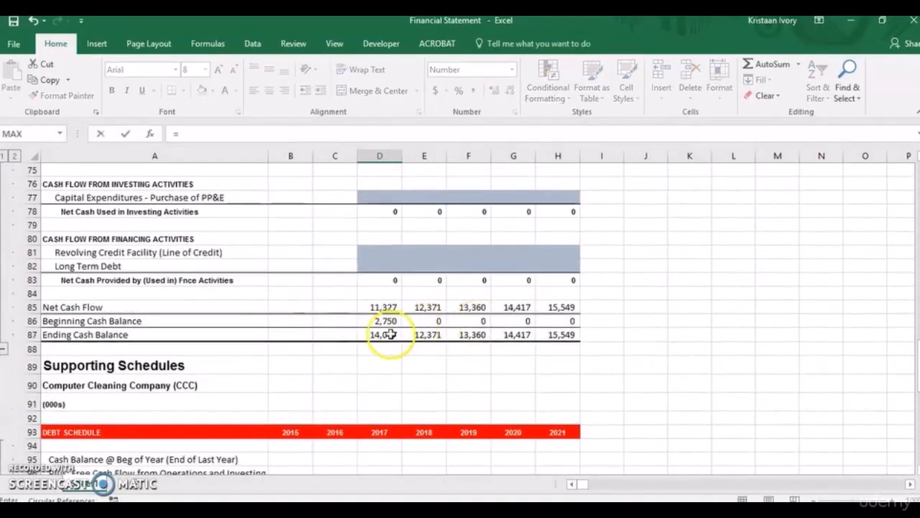
{"action": "left_click", "coordinate": [383, 335]}
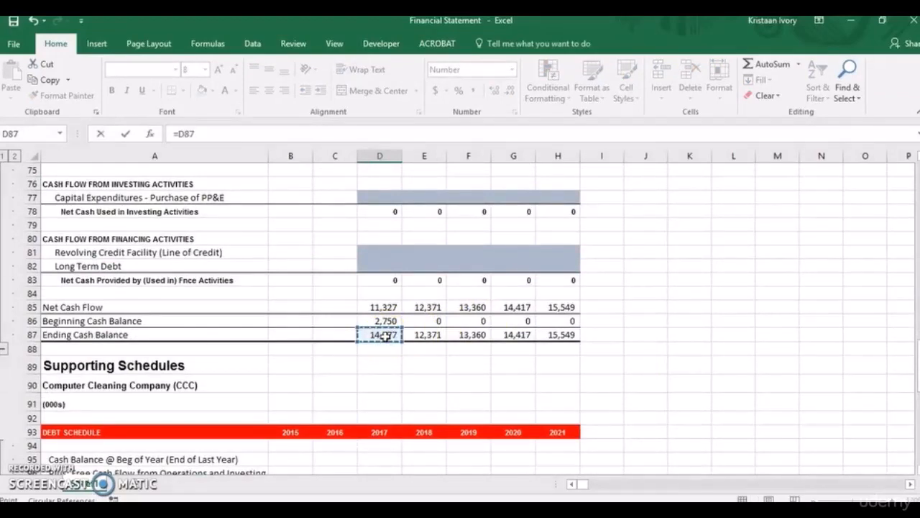
{"action": "key", "text": "Return"}
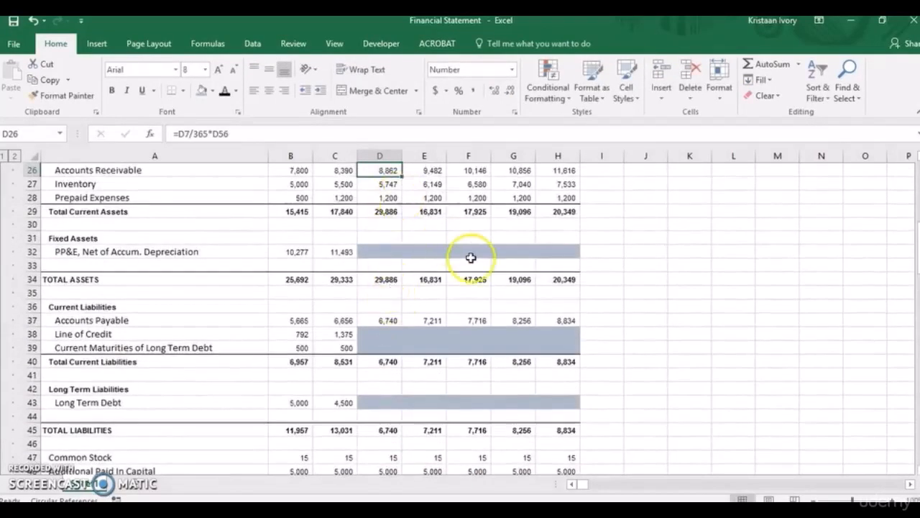
Copy the balance sheet Cash formula from D25 across to 2021 in H25.
{"action": "key", "text": "Up"}
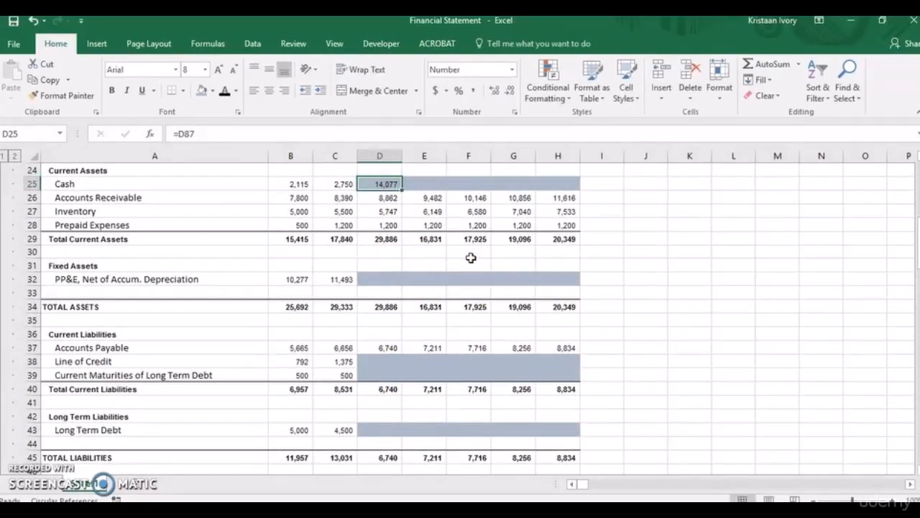
{"action": "key", "text": "shift+Right"}
{"action": "key", "text": "shift+Right"}
{"action": "key", "text": "shift+Right"}
{"action": "key", "text": "shift+Right"}
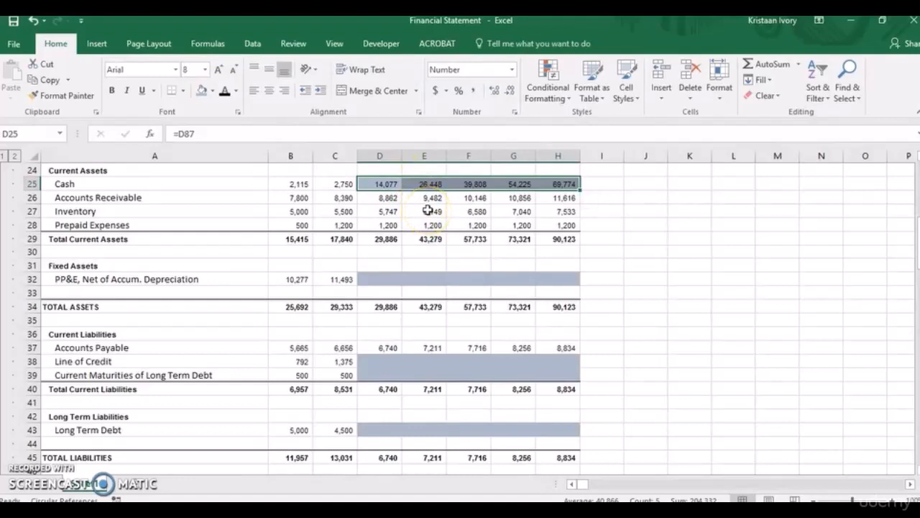
Remove the fill shading from the 2017–2021 balance sheet Cash cells D25:H25.
{"action": "key", "text": "alt"}
{"action": "key", "text": "h"}
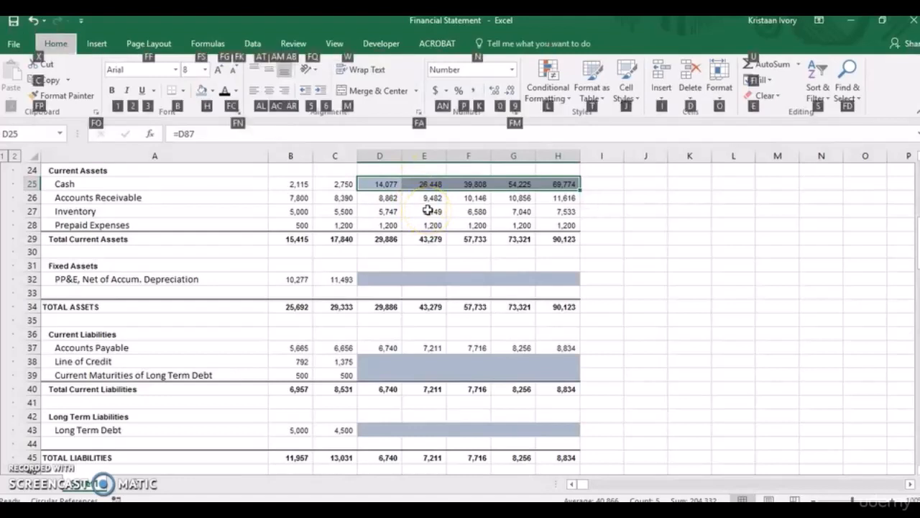
{"action": "key", "text": "h"}
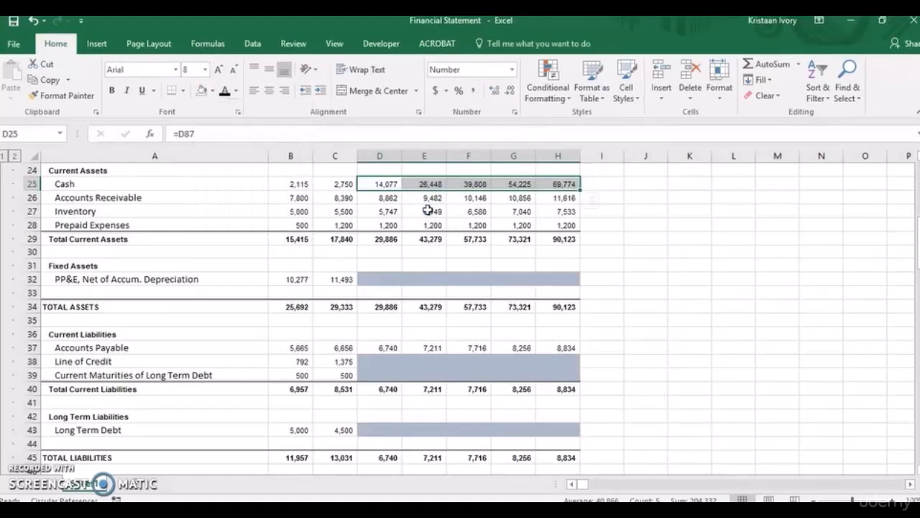
{"action": "left_click", "coordinate": [532, 291]}
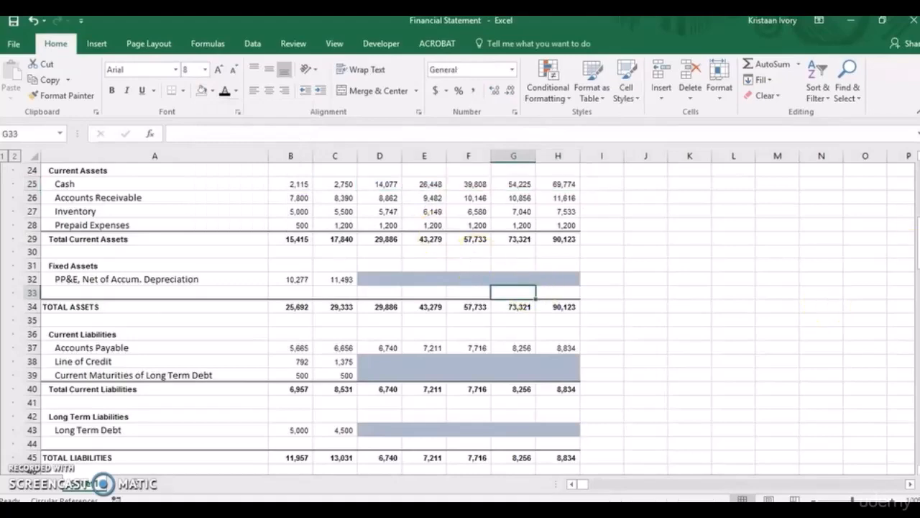
Link the debt schedule's 2017 beginning-of-year Cash Balance in D95 to the cash flow statement with =D86.
{"action": "left_click_drag", "start_coordinate": [918, 228], "coordinate": [919, 365]}
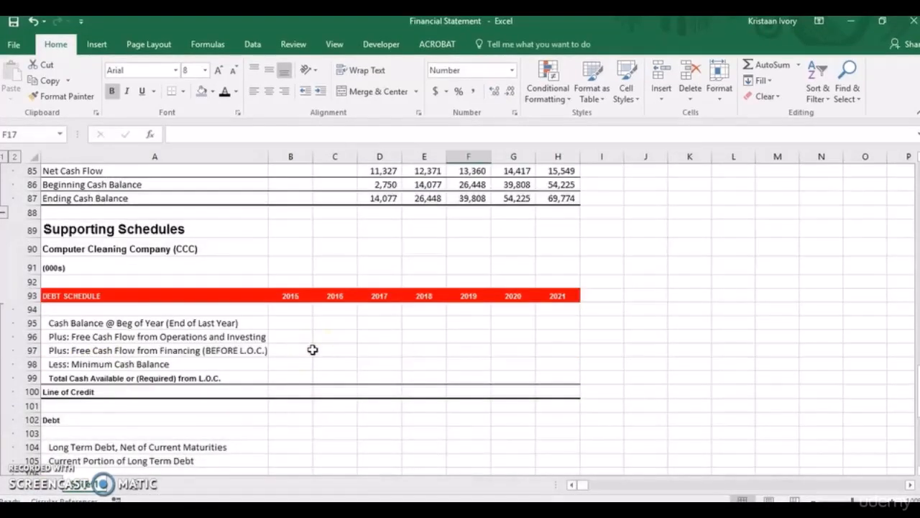
{"action": "left_click", "coordinate": [375, 323]}
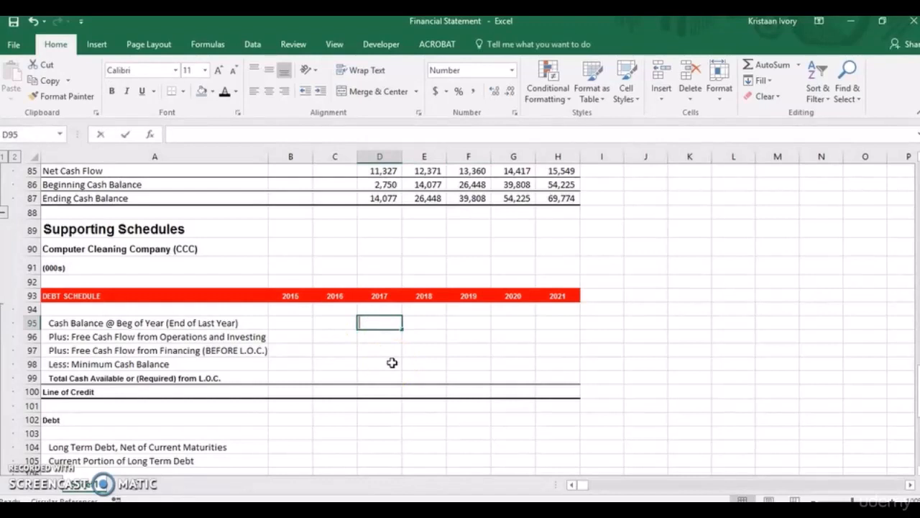
{"action": "type", "text": "="}
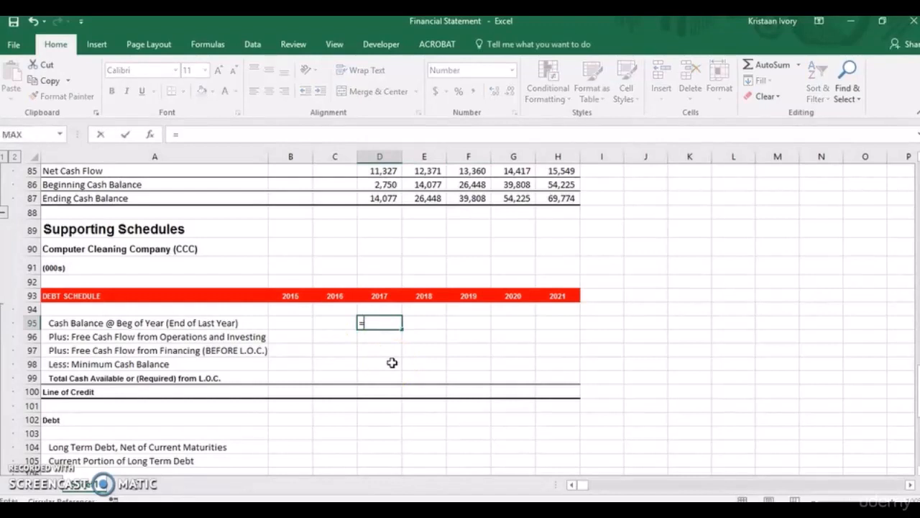
{"action": "left_click", "coordinate": [378, 186]}
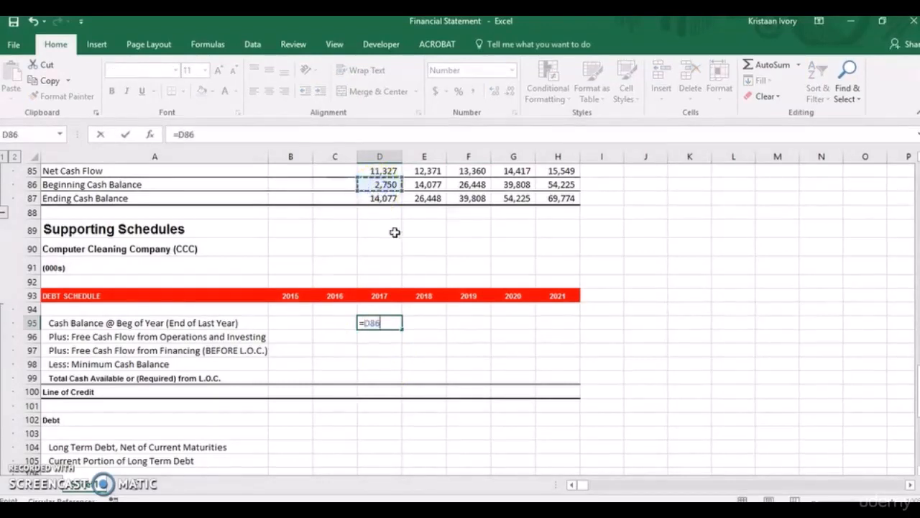
{"action": "key", "text": "Return"}
Copy the debt schedule's beginning Cash Balance formula from D95 across to 2021 in H95.
{"action": "left_click", "coordinate": [386, 323]}
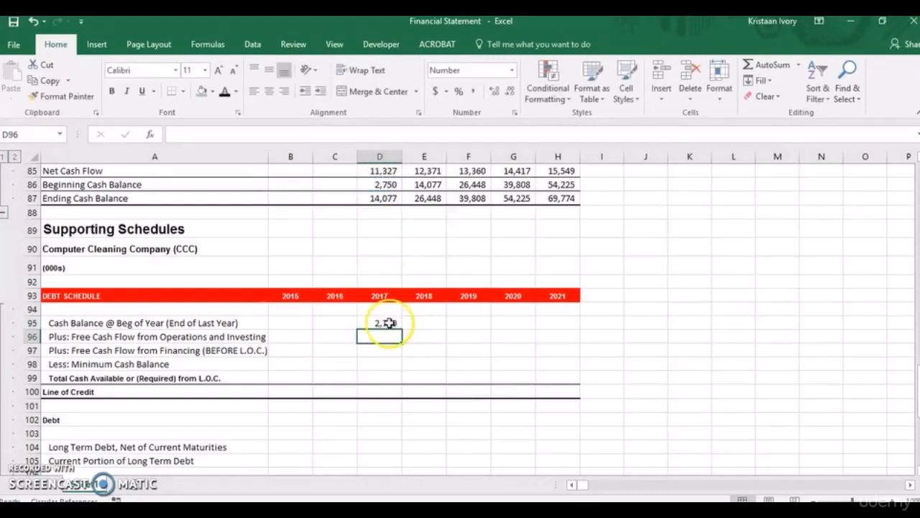
{"action": "key", "text": "shift+Right"}
{"action": "key", "text": "shift+Right"}
{"action": "key", "text": "shift+Right"}
{"action": "key", "text": "shift+Right"}
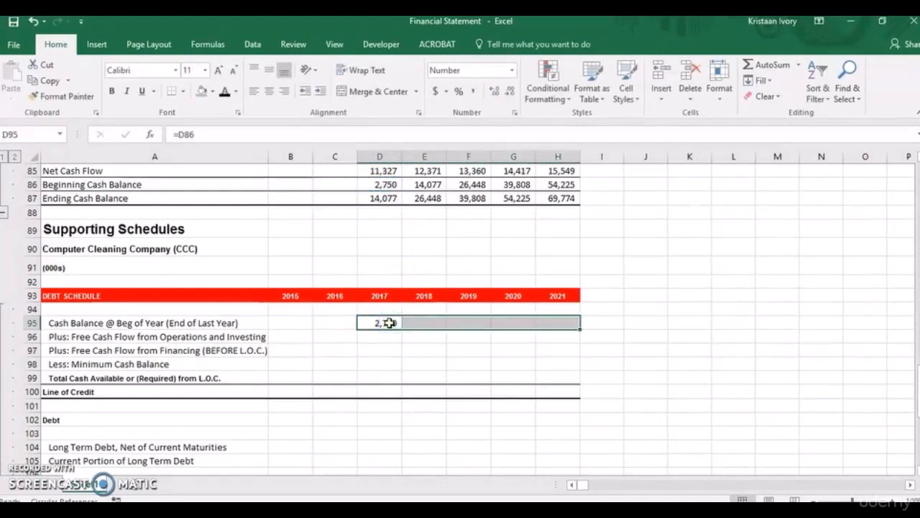
{"action": "key", "text": "ctrl+r"}
Calculate 2017 Free Cash Flow from Operations and Investing in D96 with =SUM(D74,D78).
{"action": "left_click", "coordinate": [384, 335]}
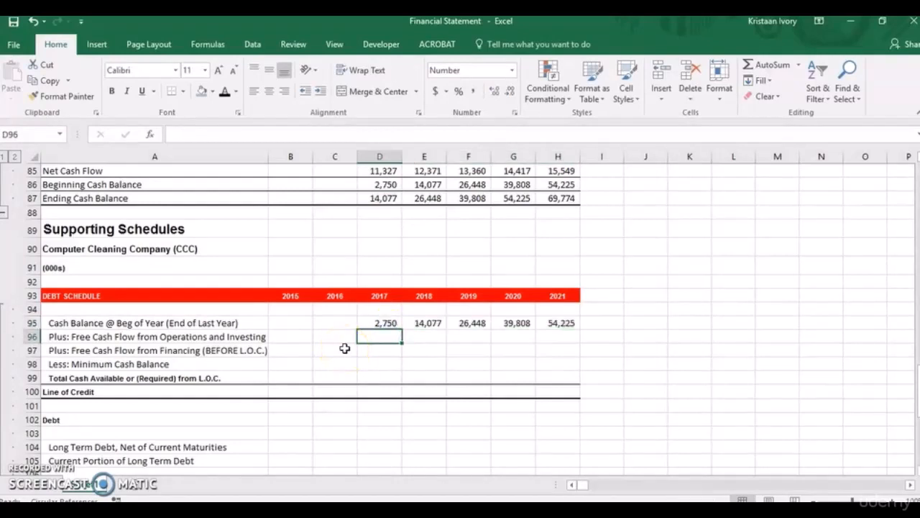
{"action": "type", "text": "="}
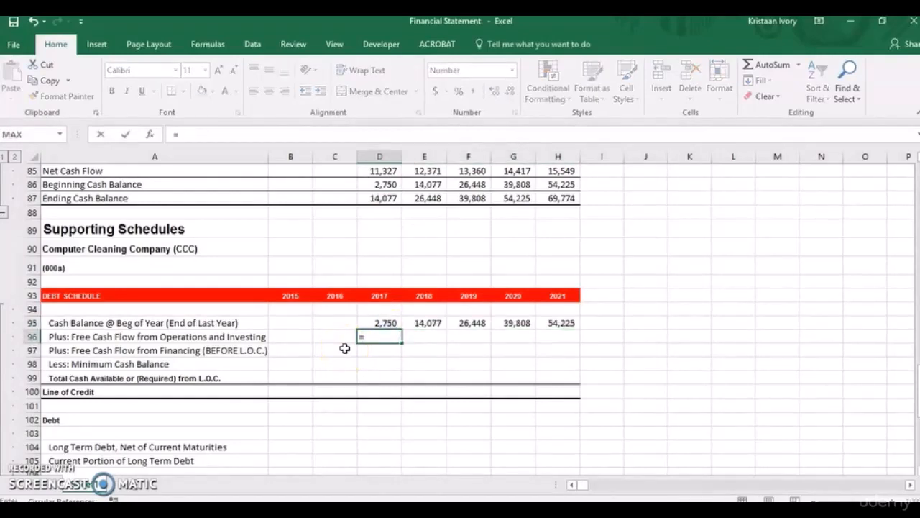
{"action": "type", "text": "sum("}
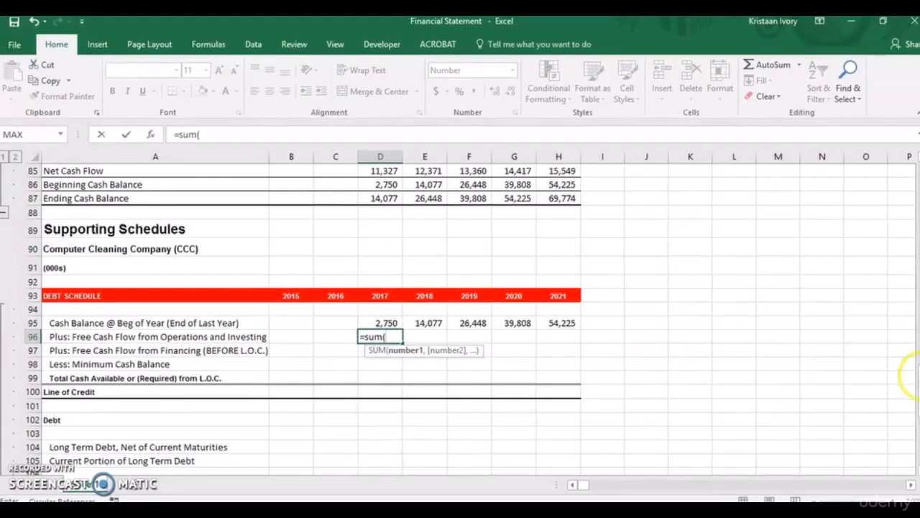
{"action": "scroll", "coordinate": [911, 359], "scroll_direction": "up", "scroll_amount": 6}
{"action": "scroll", "coordinate": [916, 330], "scroll_direction": "up", "scroll_amount": 1}
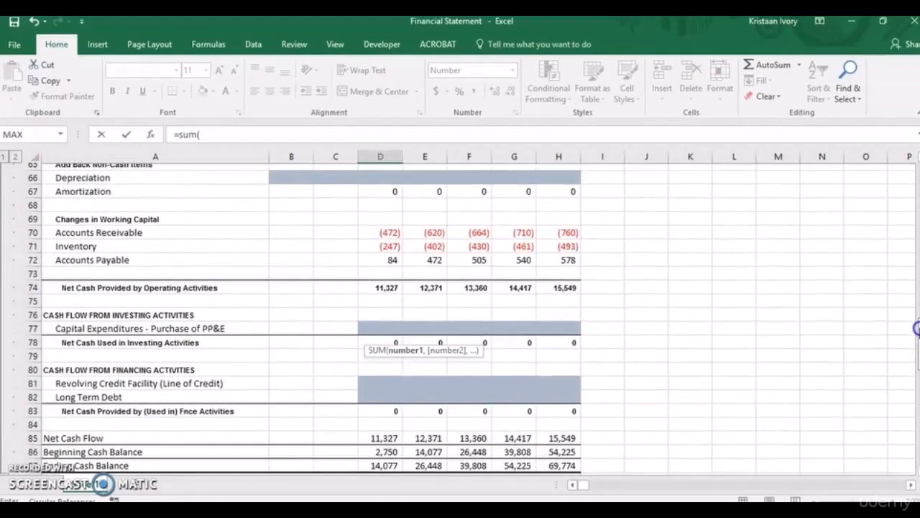
{"action": "scroll", "coordinate": [917, 324], "scroll_direction": "down", "scroll_amount": 1}
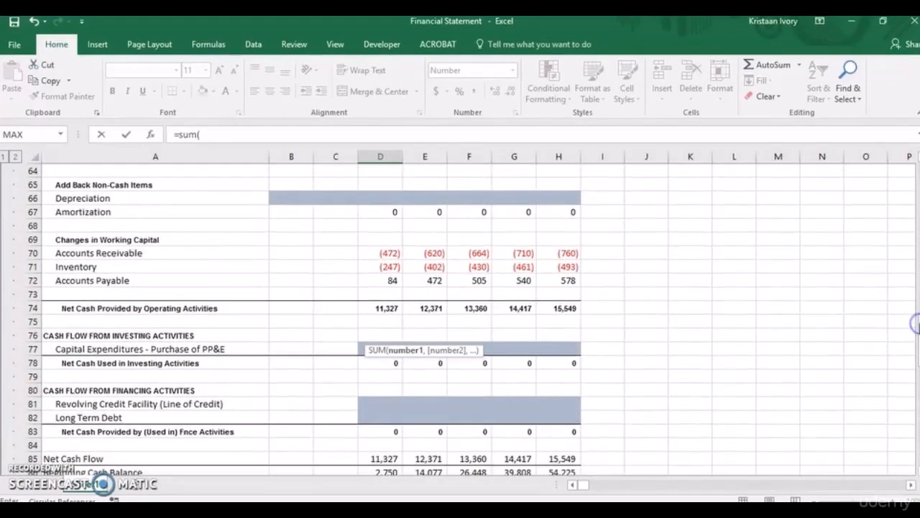
{"action": "left_click", "coordinate": [383, 305]}
{"action": "type", "text": ","}
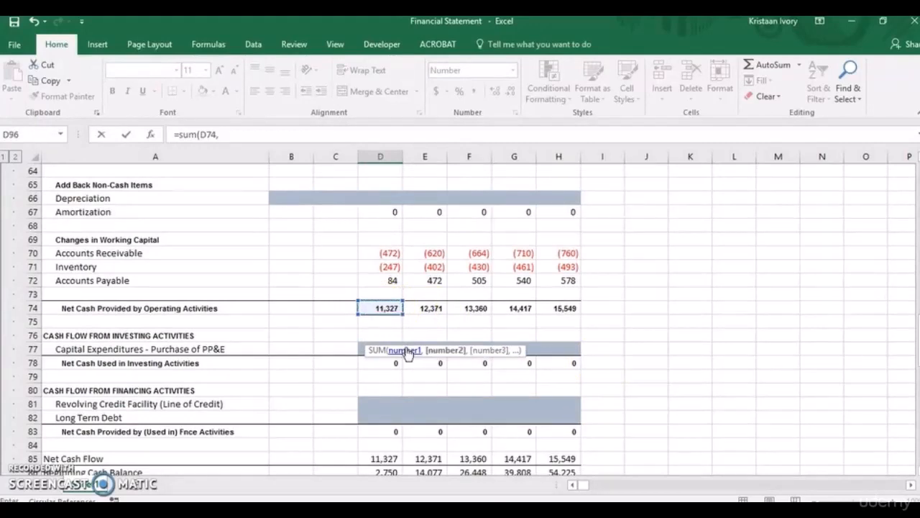
{"action": "left_click", "coordinate": [383, 363]}
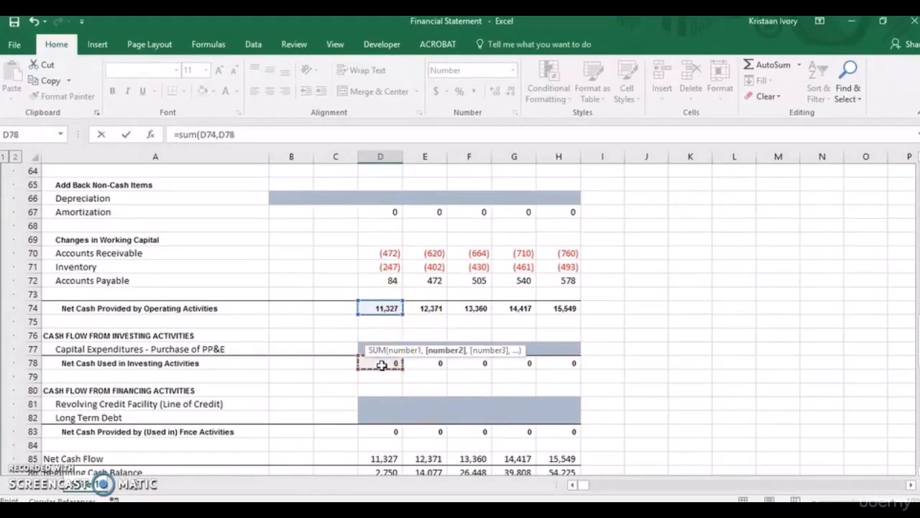
{"action": "key", "text": "Return"}
Copy the Free Cash Flow from Operations and Investing formula from D96 across to 2021 in H96.
{"action": "left_click", "coordinate": [386, 445]}
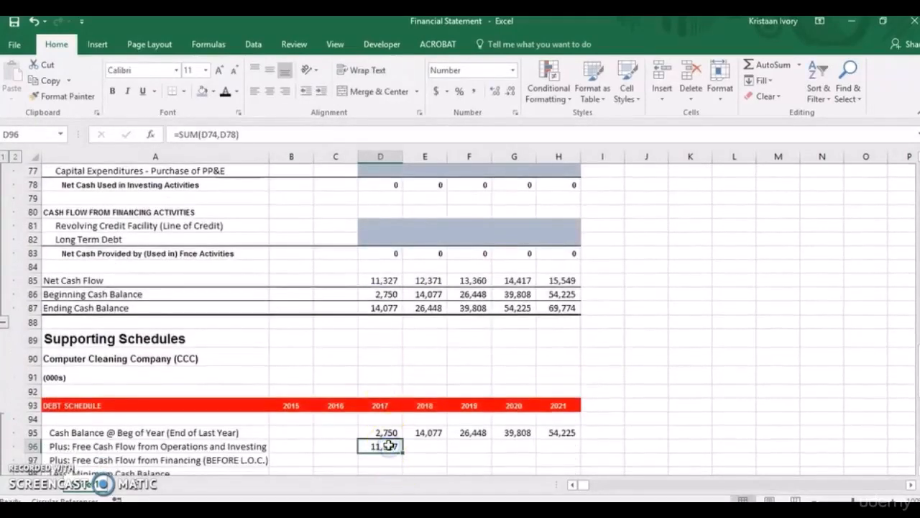
{"action": "key", "text": "shift+Right"}
{"action": "key", "text": "shift+Right"}
{"action": "key", "text": "shift+Right"}
{"action": "key", "text": "shift+Right"}
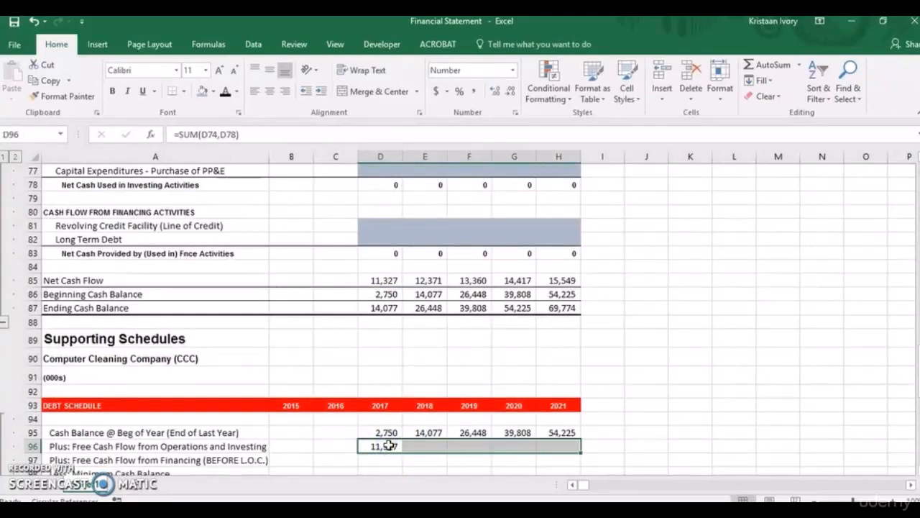
{"action": "key", "text": "ctrl+r"}
Link 2017 Free Cash Flow from Financing (before L.O.C.) in D97 to the Long Term Debt cash flow with =D82.
{"action": "left_click", "coordinate": [380, 461]}
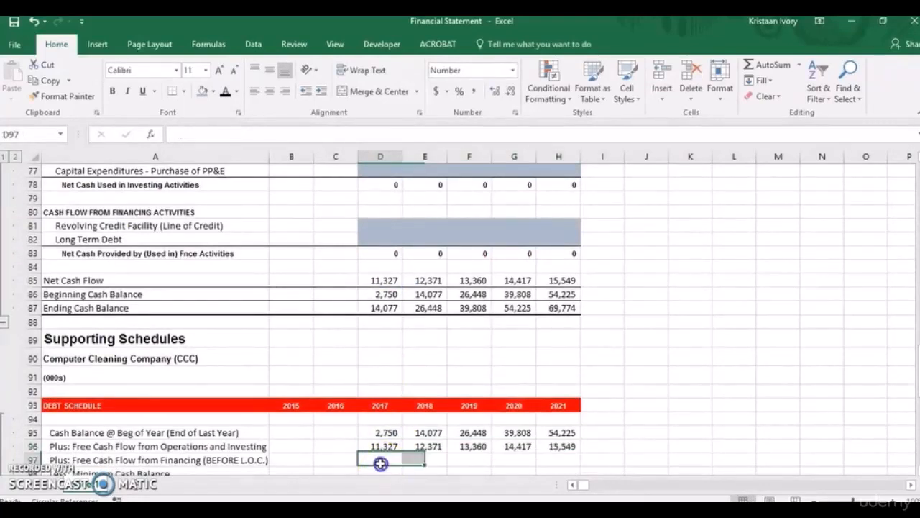
{"action": "type", "text": "="}
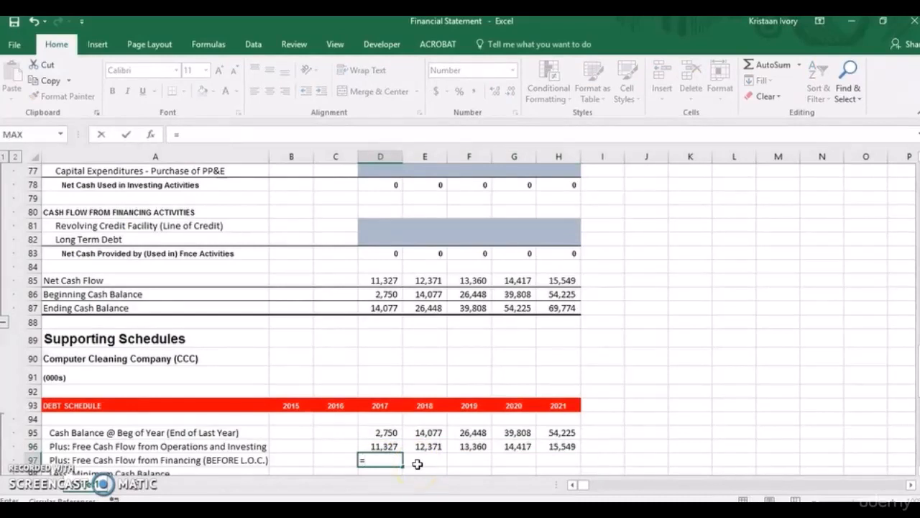
{"action": "left_click", "coordinate": [376, 240]}
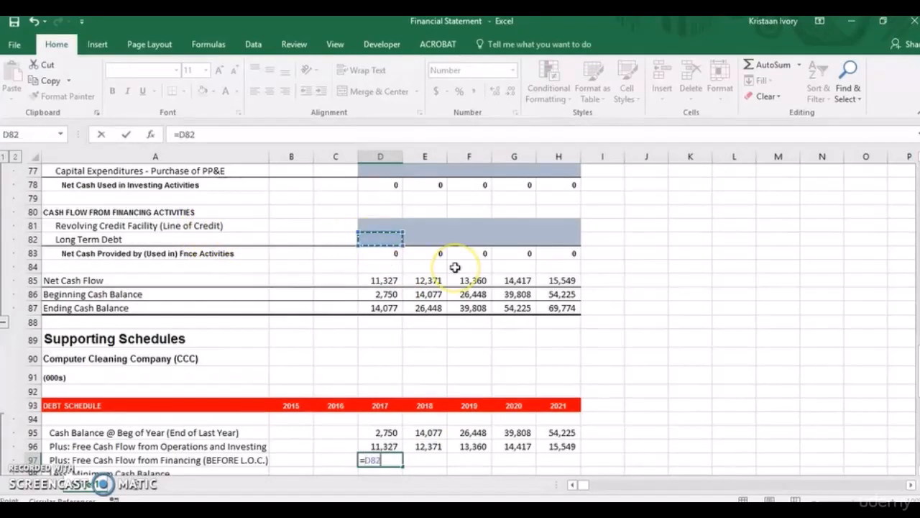
{"action": "key", "text": "Return"}
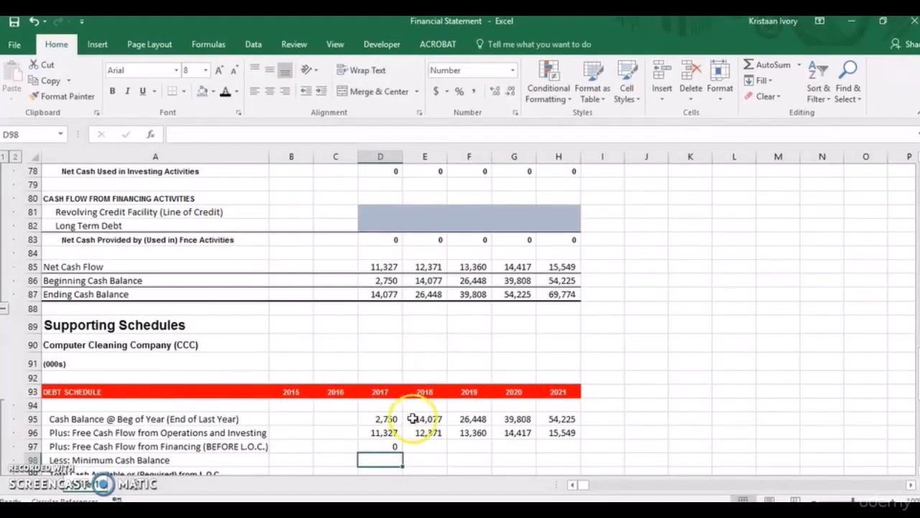
Copy the Free Cash Flow from Financing formula from D97 across to 2021 in H97.
{"action": "left_click", "coordinate": [392, 445]}
{"action": "key", "text": "shift+Right"}
{"action": "key", "text": "shift+Right"}
{"action": "key", "text": "shift+Right"}
{"action": "key", "text": "shift+Right"}
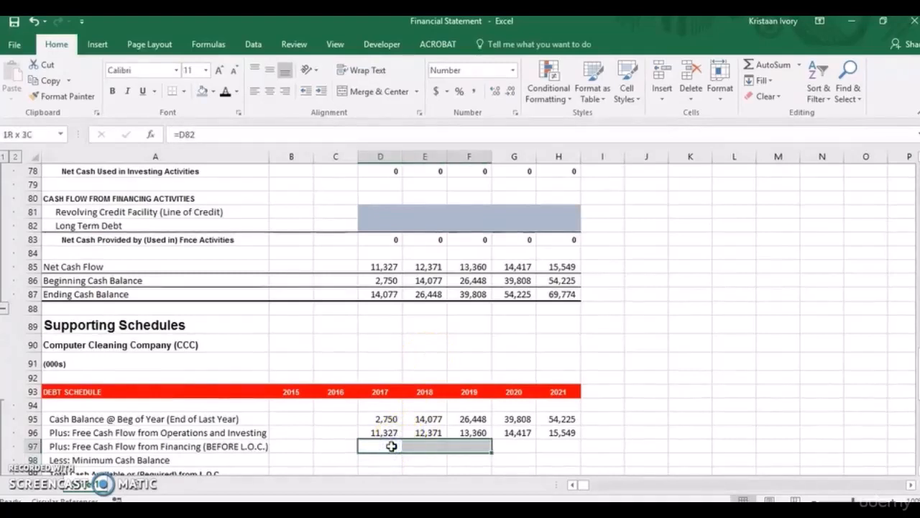
{"action": "key", "text": "ctrl+r"}
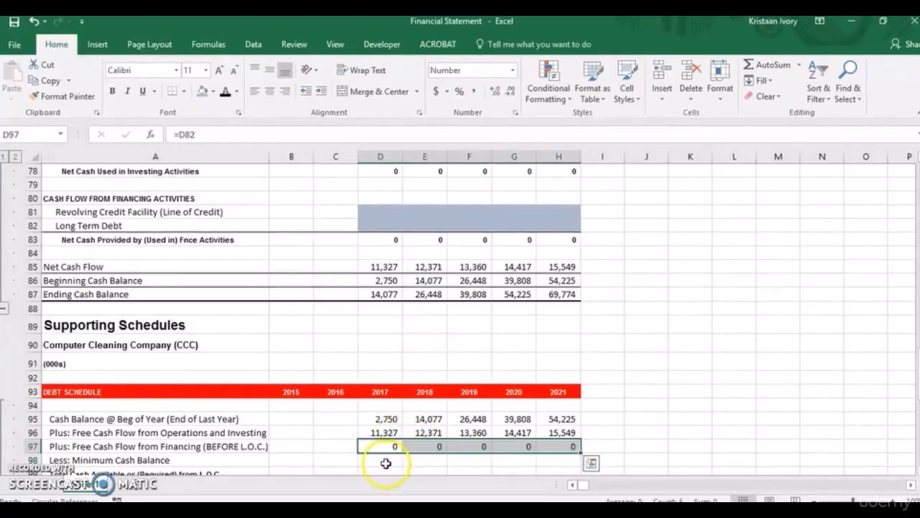
Enter a 2017 Minimum Cash Balance of 3000 in D98 and copy it across to 2021 in H98.
{"action": "left_click", "coordinate": [388, 460]}
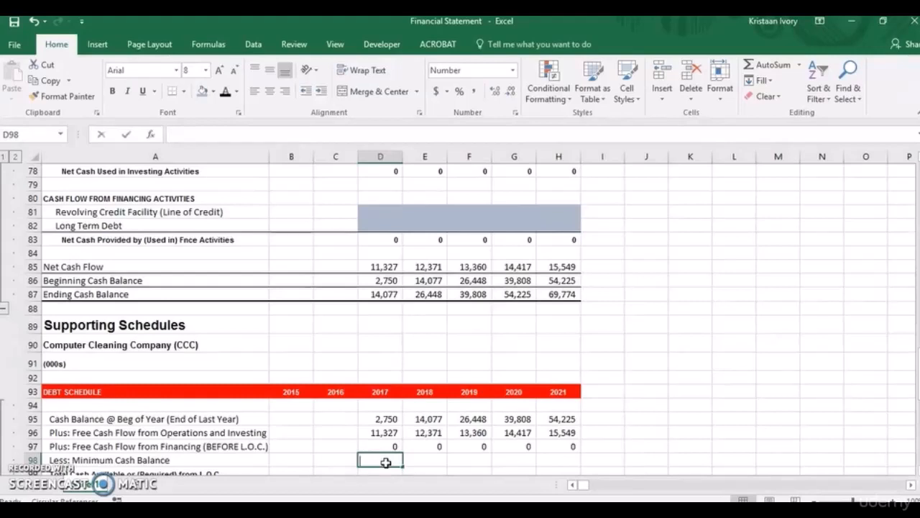
{"action": "type", "text": "3000"}
{"action": "key", "text": "Return"}
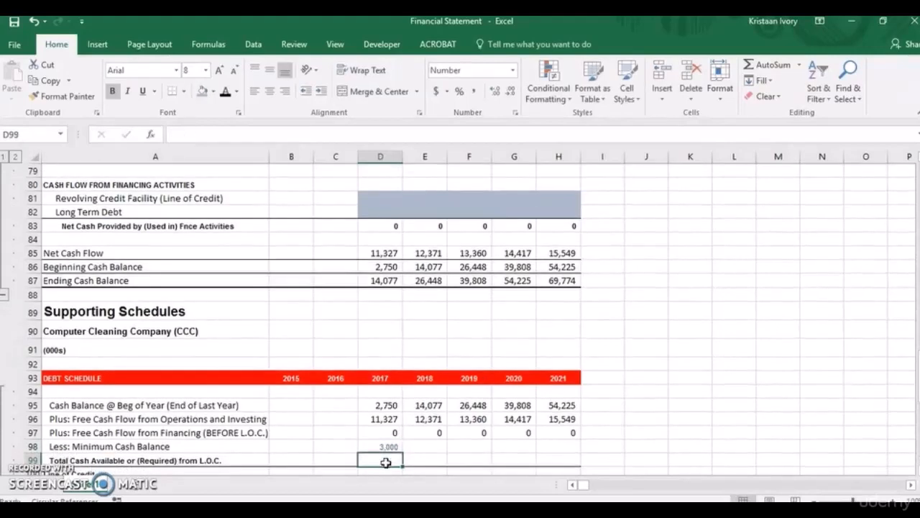
{"action": "left_click", "coordinate": [386, 447]}
{"action": "key", "text": "shift+Right"}
{"action": "key", "text": "shift+Right"}
{"action": "key", "text": "shift+Right"}
{"action": "key", "text": "shift+Right"}
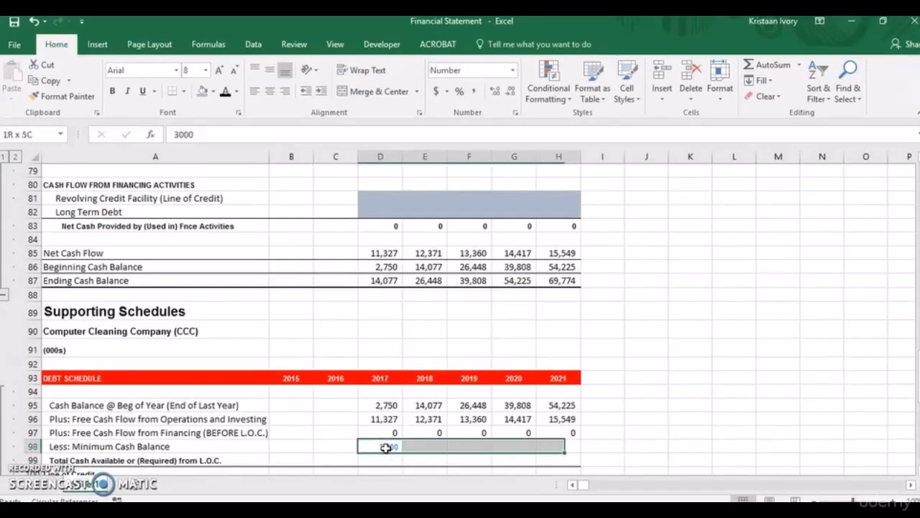
{"action": "key", "text": "ctrl+r"}
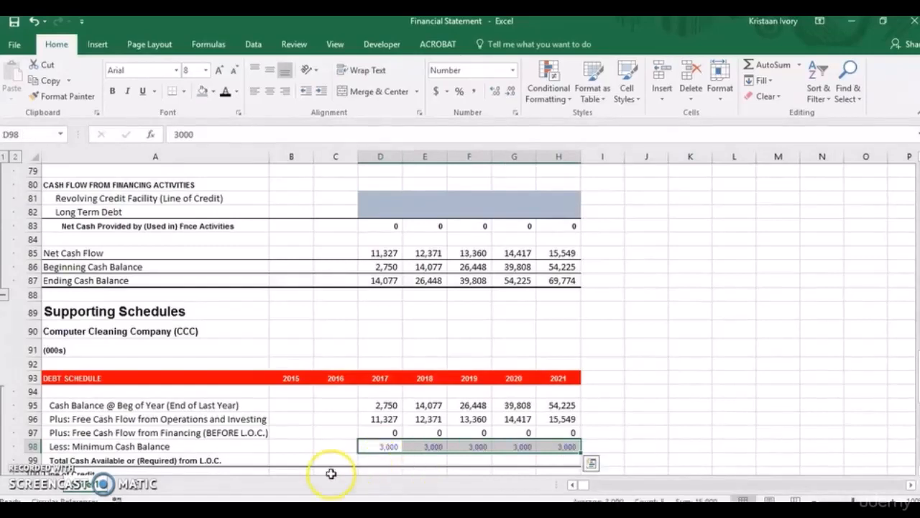
Link the 2015 Total Cash Available or (Required) cell B99 to the balance sheet Line of Credit with =B38.
{"action": "left_click", "coordinate": [293, 461]}
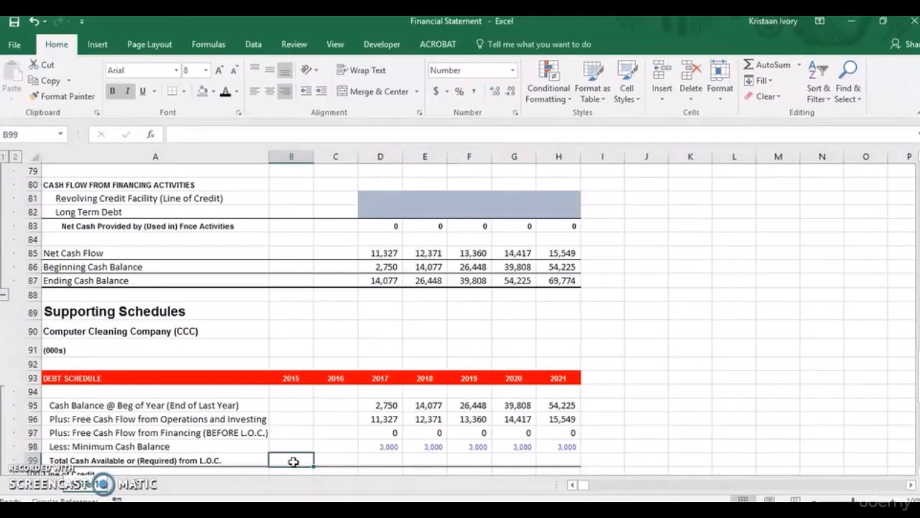
{"action": "type", "text": "="}
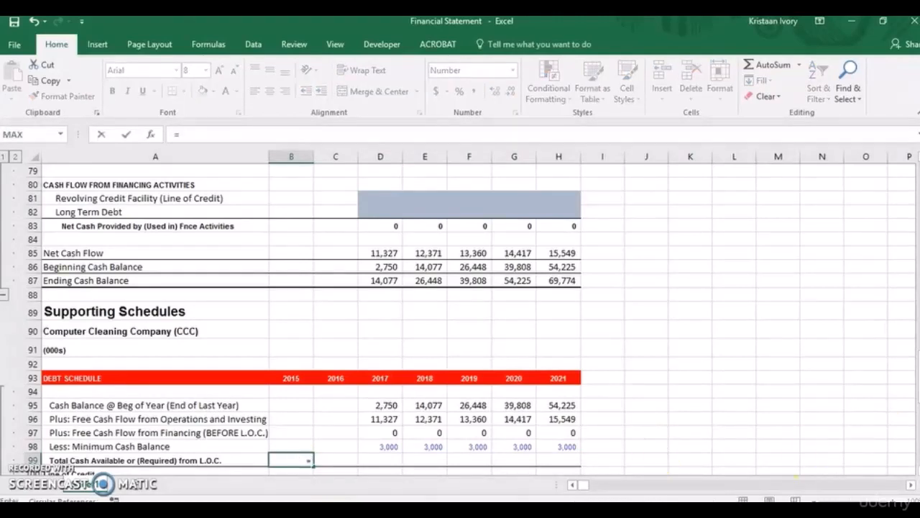
{"action": "left_click_drag", "start_coordinate": [914, 379], "coordinate": [914, 275]}
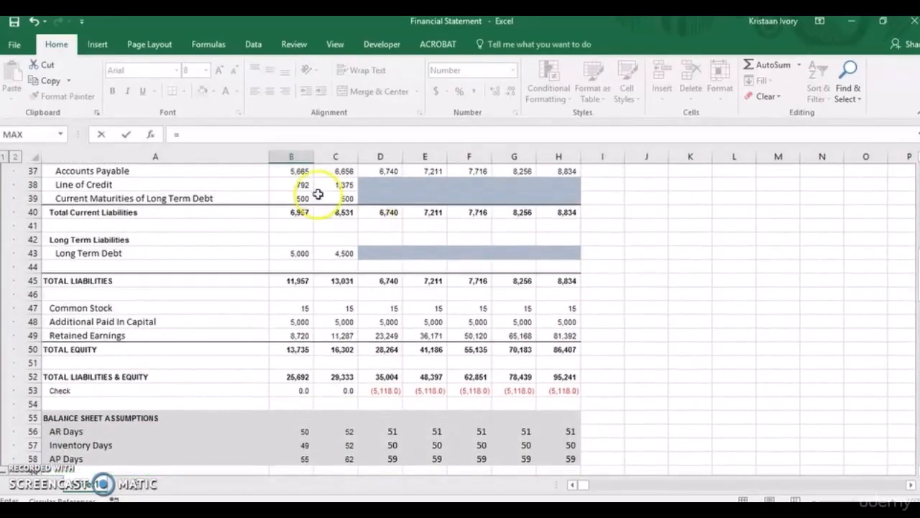
{"action": "left_click", "coordinate": [308, 185]}
{"action": "key", "text": "ctrl+Return"}
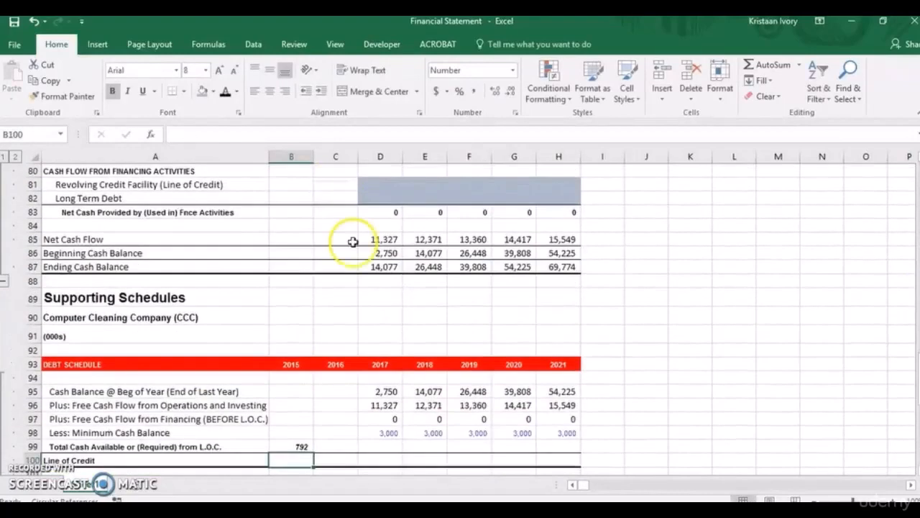
Copy the Line of Credit link from B99 into the 2016 cell C99.
{"action": "key", "text": "shift+Right"}
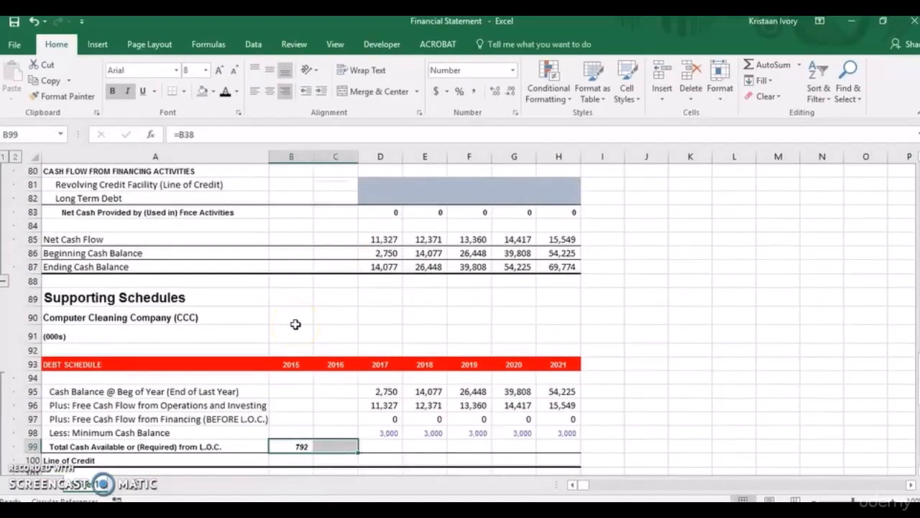
{"action": "key", "text": "ctrl+r"}
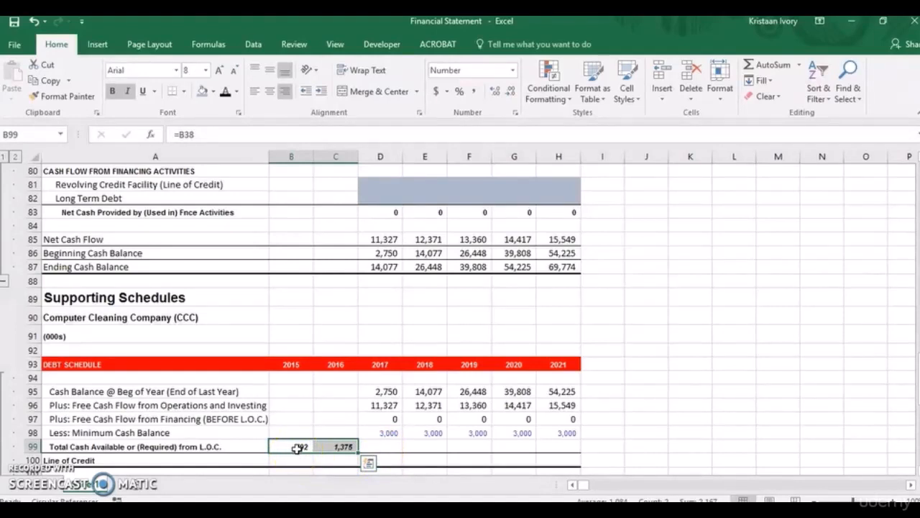
{"action": "key", "text": "ctrl+q"}
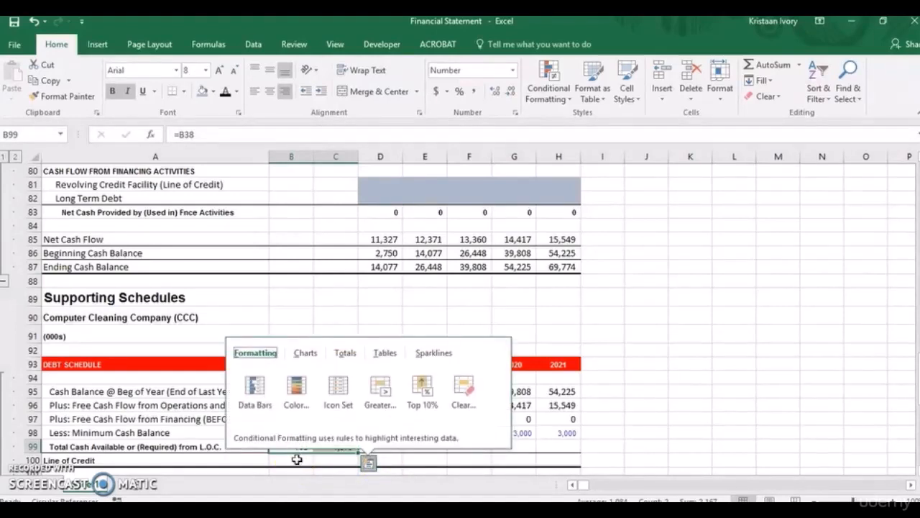
Move the 2015 and 2016 Line of Credit links from B99:C99 down to the Line of Credit row in B100:C100.
{"action": "key", "text": "Escape"}
{"action": "key", "text": "ctrl+c"}
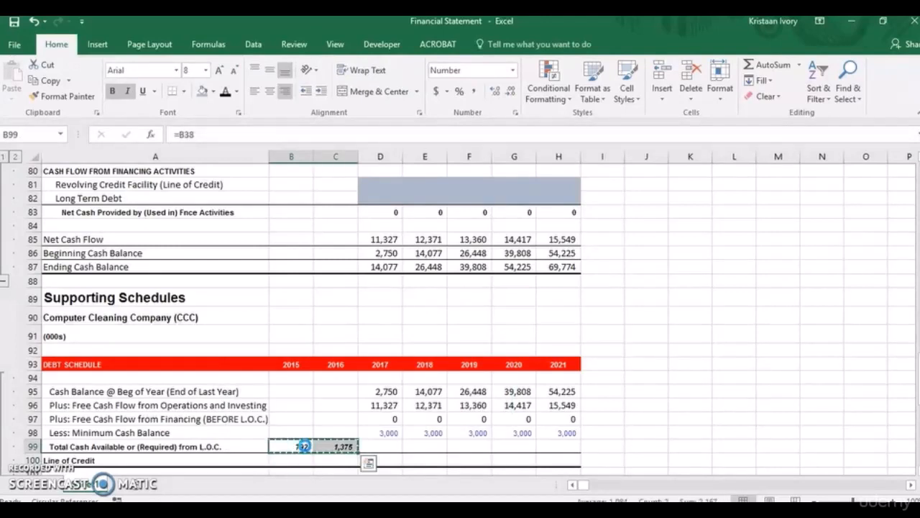
{"action": "left_click", "coordinate": [299, 460]}
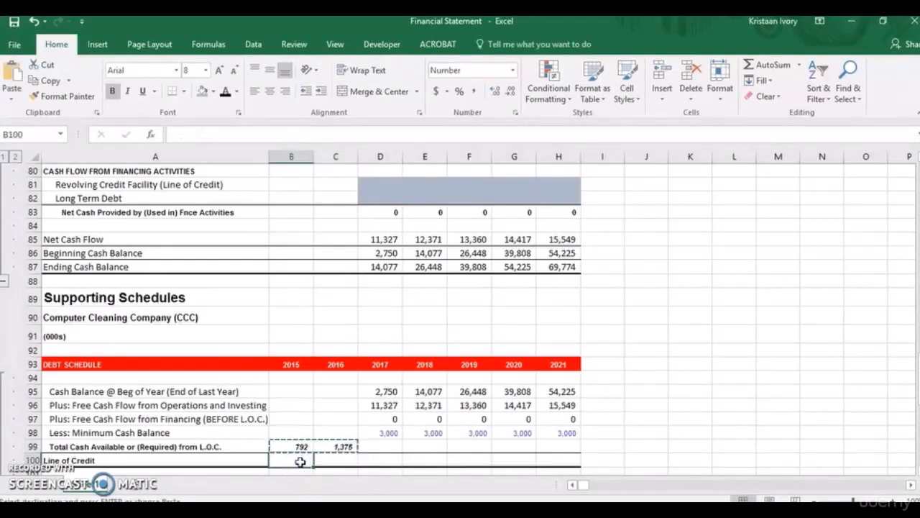
{"action": "key", "text": "Return"}
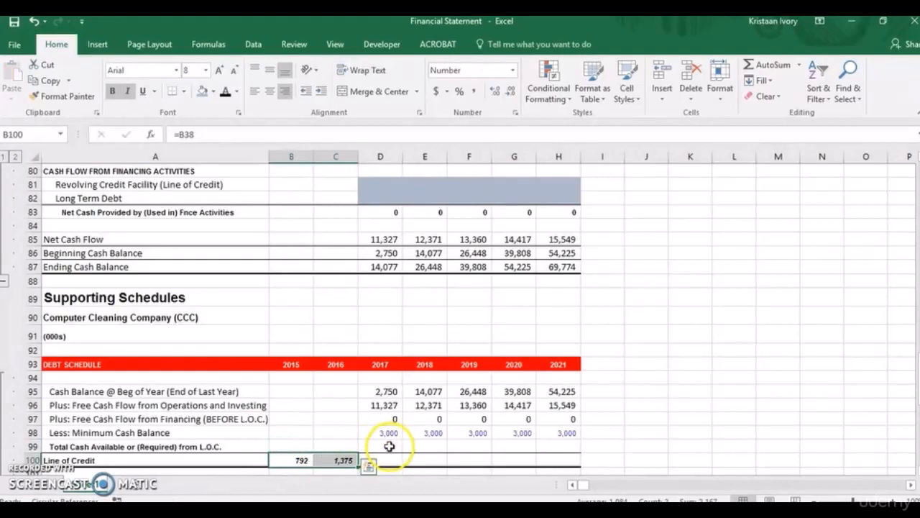
{"action": "left_click", "coordinate": [389, 460]}
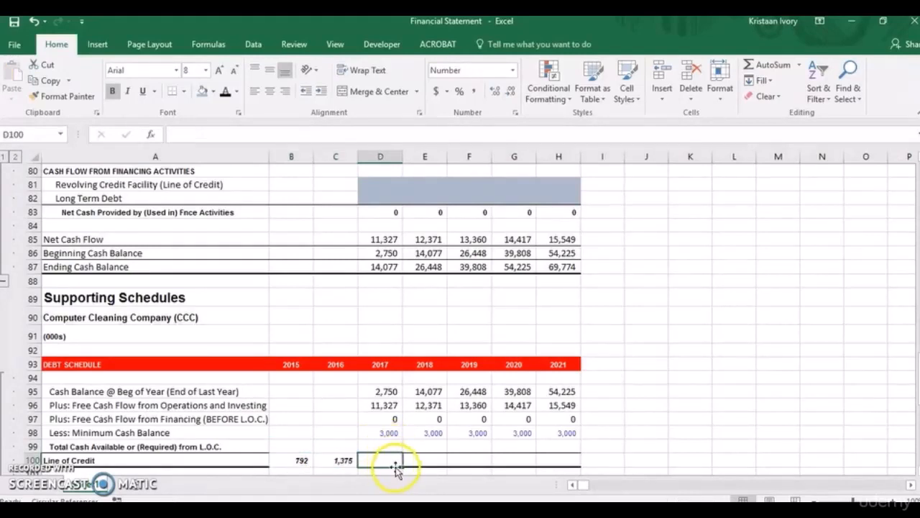
Calculate the 2017 Total Cash Available or (Required) from L.O.C. in D99 with =D95+D96+D97-D98.
{"action": "left_click", "coordinate": [379, 447]}
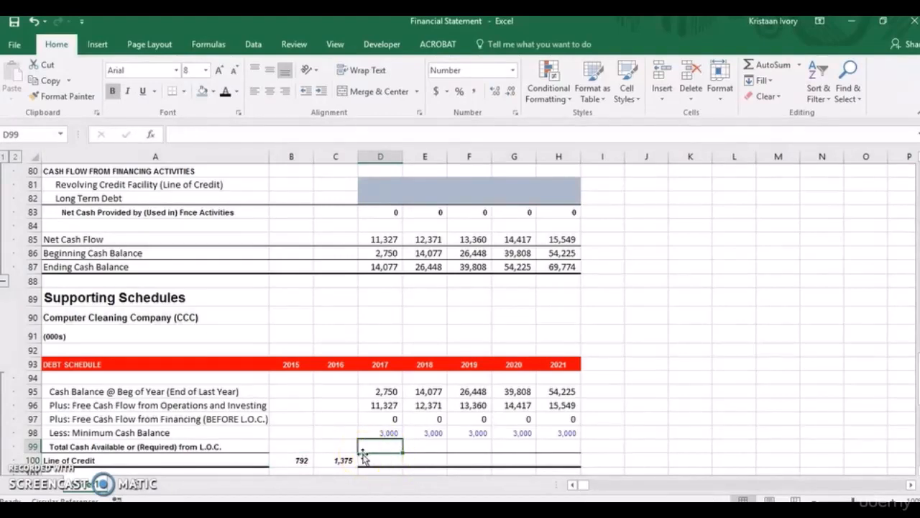
{"action": "type", "text": "=sum"}
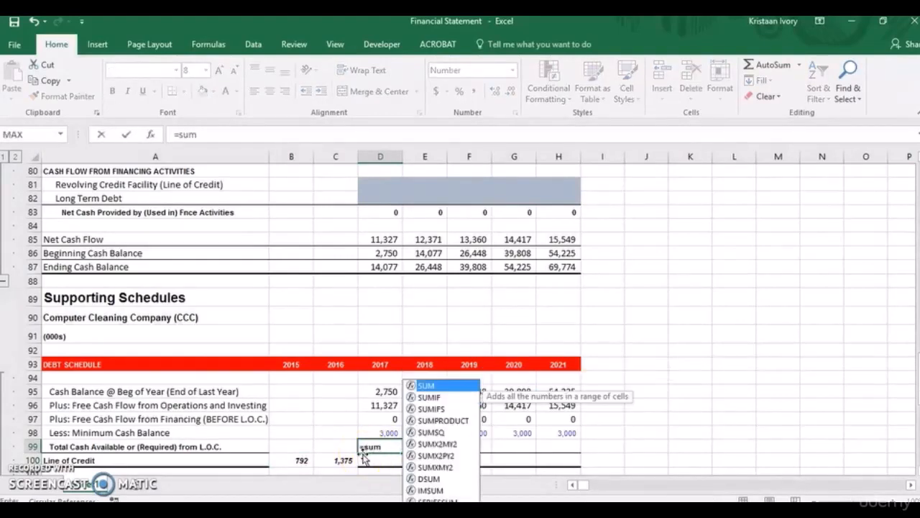
{"action": "type", "text": "("}
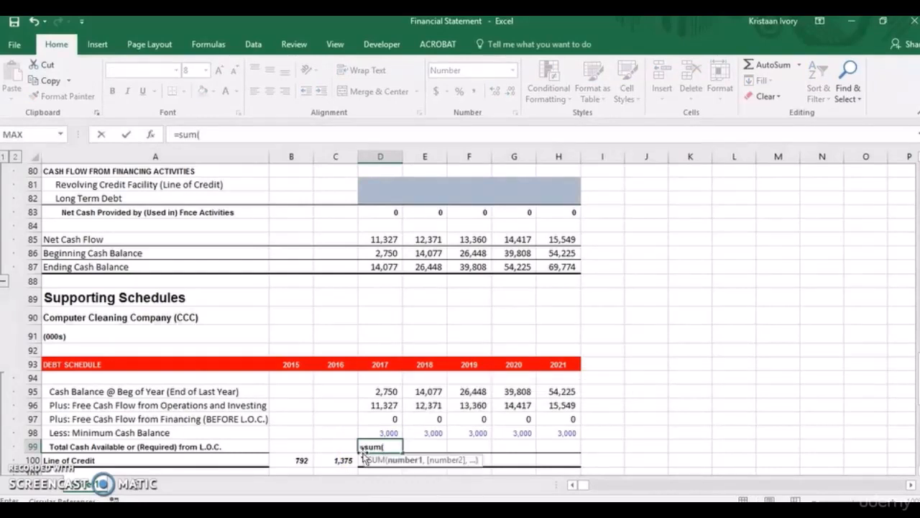
{"action": "key", "text": "BackSpace"}
{"action": "key", "text": "BackSpace"}
{"action": "key", "text": "BackSpace"}
{"action": "key", "text": "BackSpace"}
{"action": "left_click", "coordinate": [379, 431]}
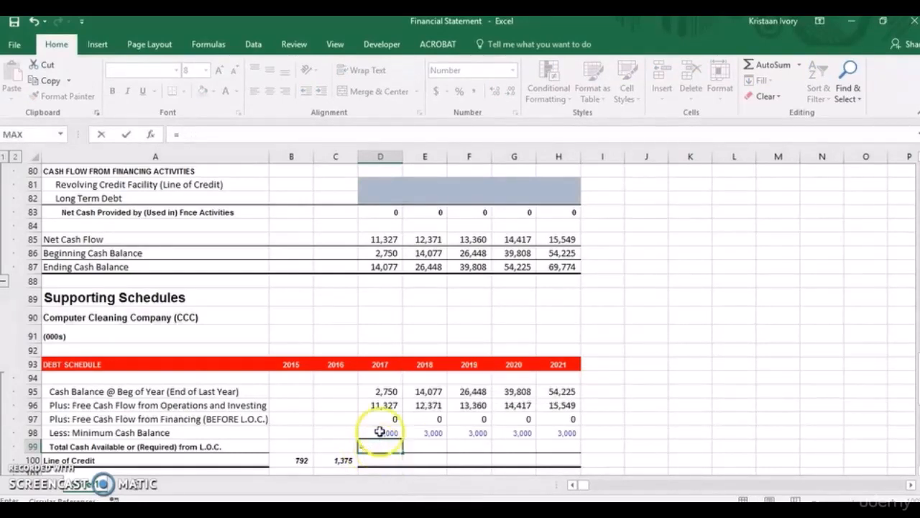
{"action": "left_click", "coordinate": [386, 396]}
{"action": "type", "text": "+"}
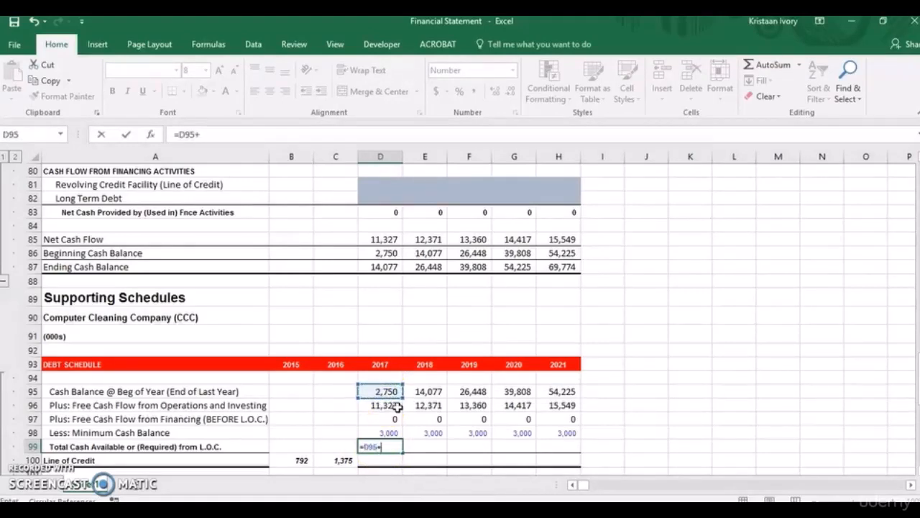
{"action": "left_click", "coordinate": [394, 407]}
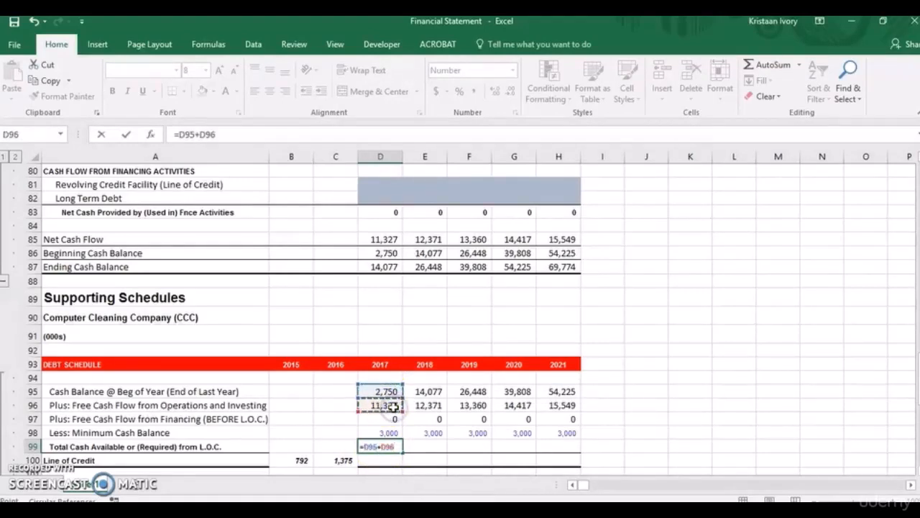
{"action": "type", "text": "+"}
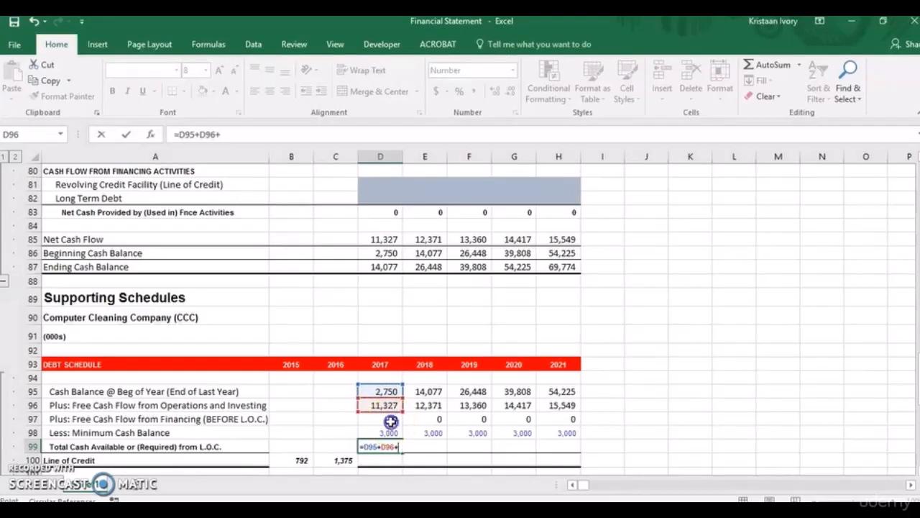
{"action": "left_click", "coordinate": [390, 420]}
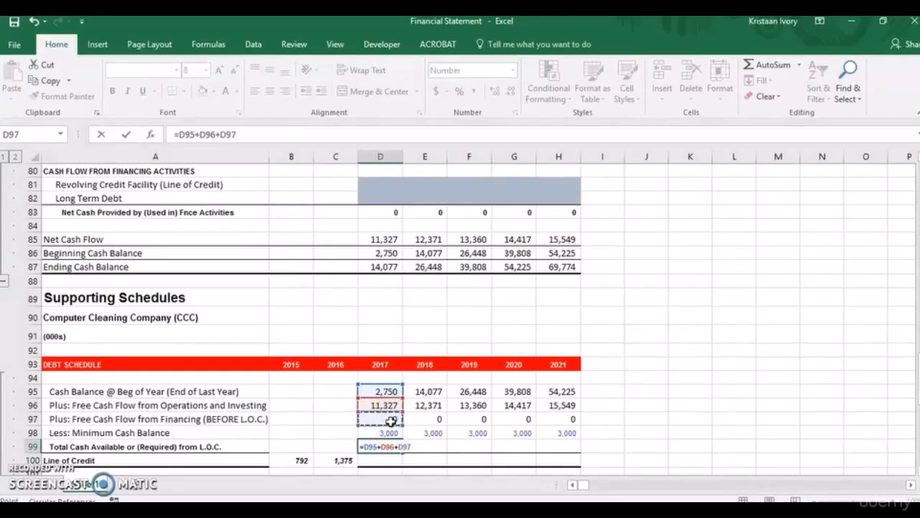
{"action": "type", "text": "-"}
{"action": "left_click", "coordinate": [388, 432]}
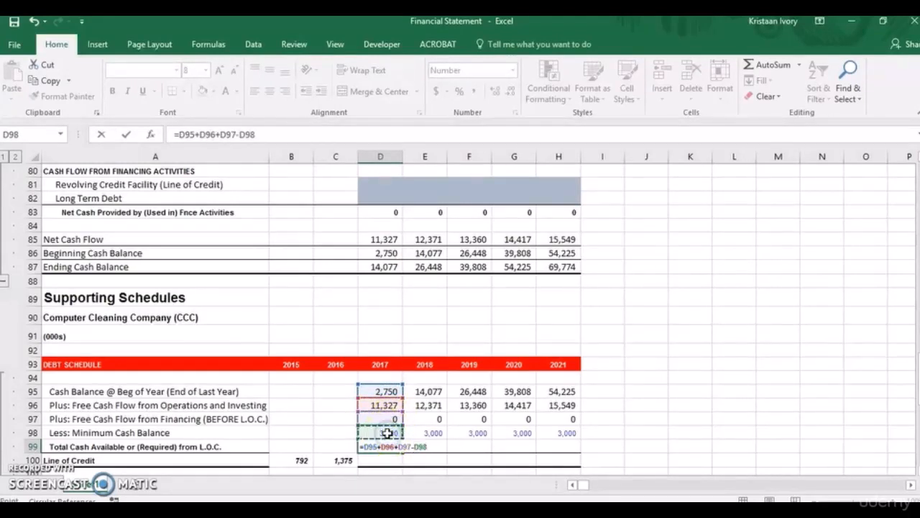
{"action": "key", "text": "Return"}
Apply only the formatting of D100 to the 2015 and 2016 Line of Credit cells B100:C100 using Paste Special Formats.
{"action": "left_click", "coordinate": [372, 457]}
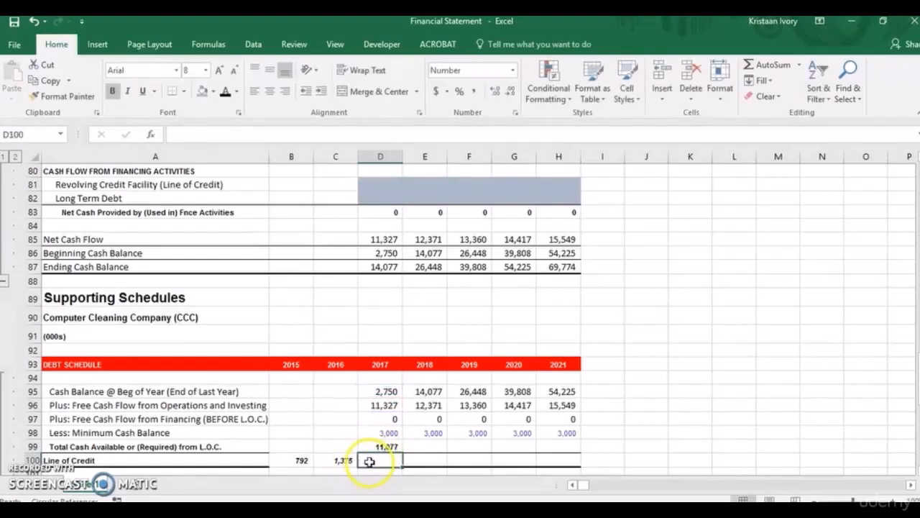
{"action": "key", "text": "ctrl+c"}
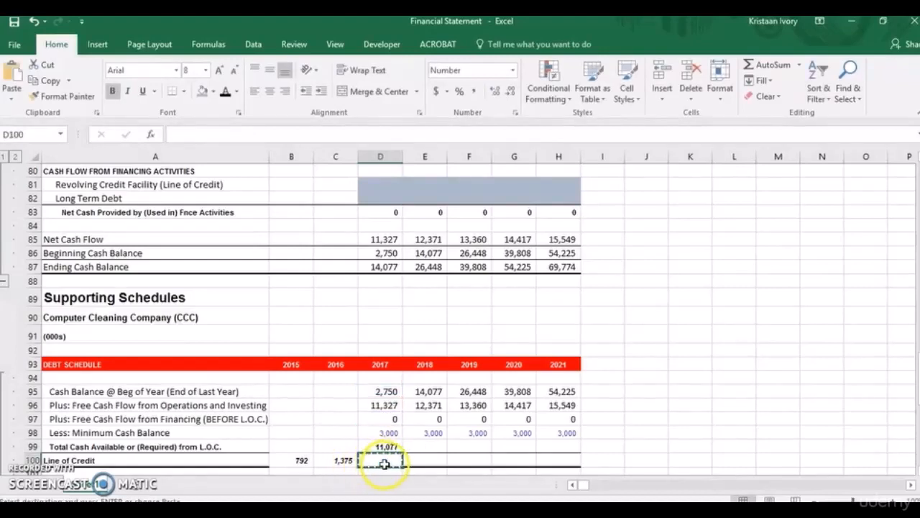
{"action": "left_click_drag", "start_coordinate": [350, 460], "coordinate": [302, 460]}
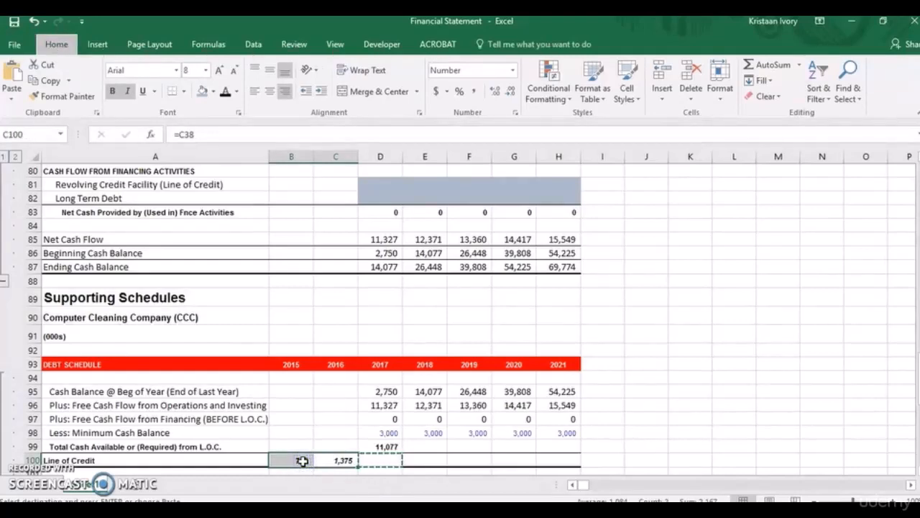
{"action": "key", "text": "alt+h"}
{"action": "key", "text": "v"}
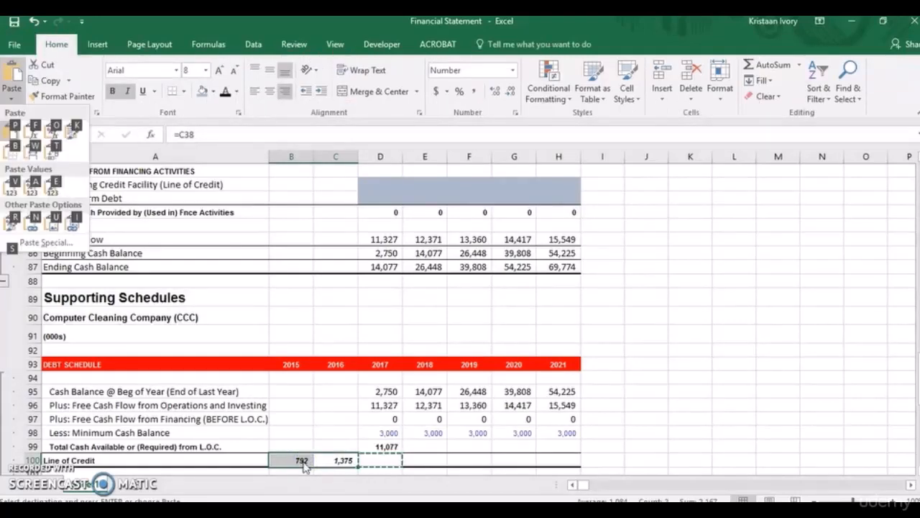
{"action": "key", "text": "s"}
{"action": "key", "text": "t"}
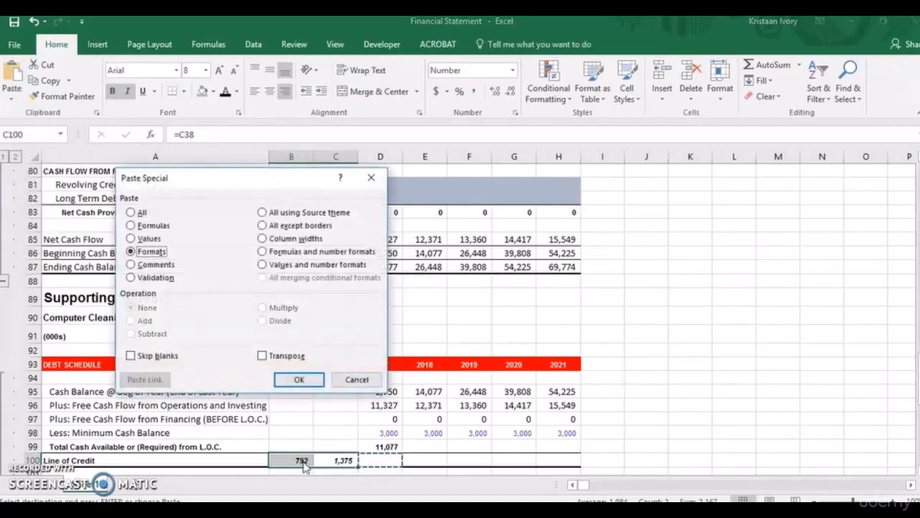
{"action": "key", "text": "Return"}
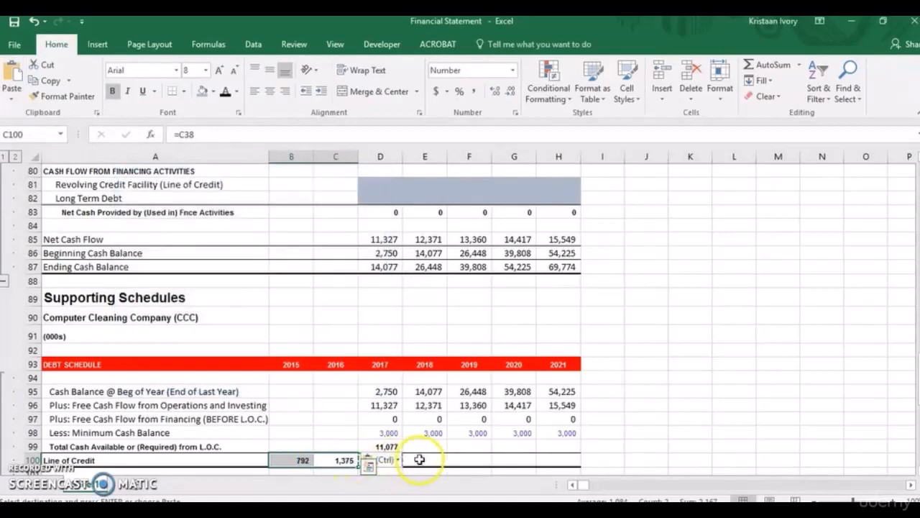
{"action": "left_click", "coordinate": [431, 462]}
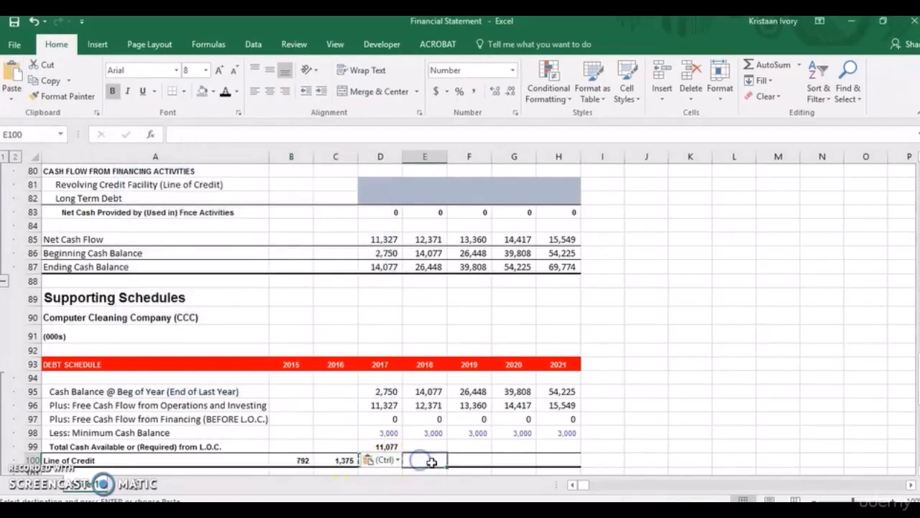
{"action": "left_click", "coordinate": [359, 464]}
{"action": "key", "text": "Escape"}
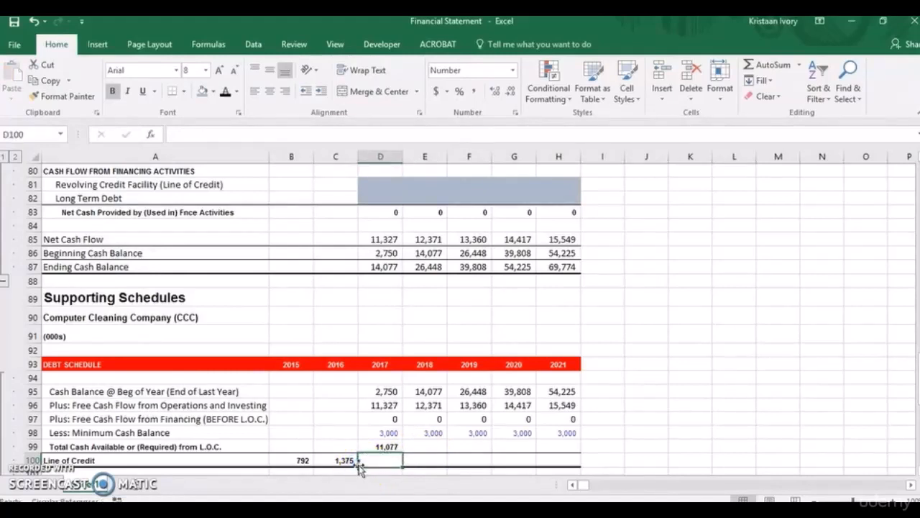
Copy the Total Cash Available or (Required) formula from D99 across to 2021 in H99.
{"action": "left_click", "coordinate": [410, 451]}
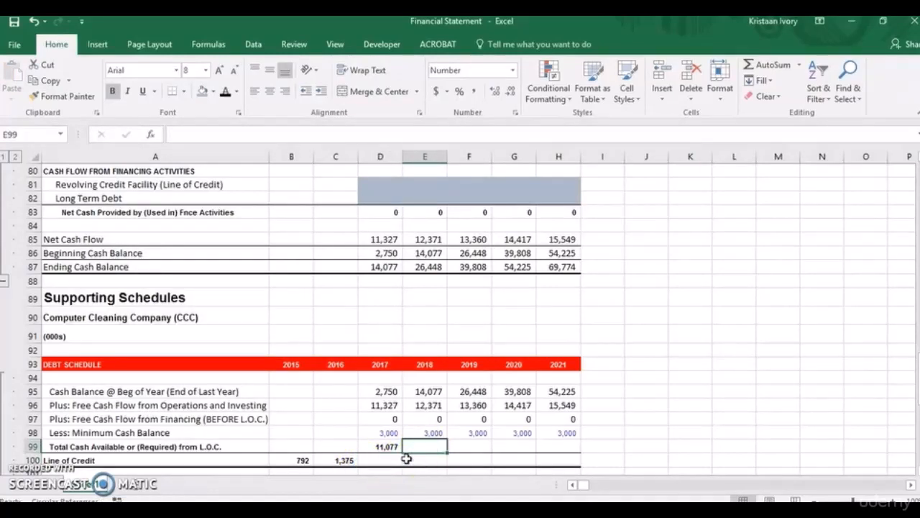
{"action": "left_click", "coordinate": [388, 447]}
{"action": "key", "text": "shift+Right"}
{"action": "key", "text": "shift+Right"}
{"action": "key", "text": "shift+Right"}
{"action": "key", "text": "shift+Right"}
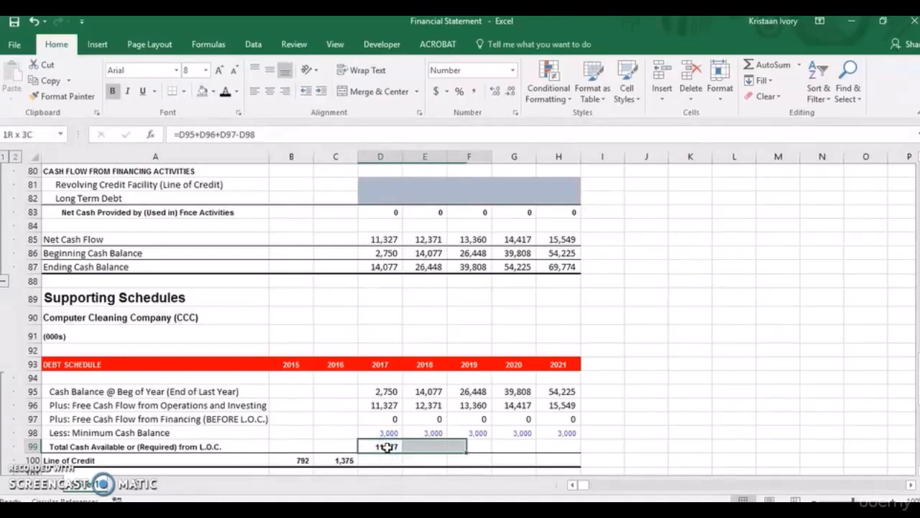
{"action": "key", "text": "ctrl+r"}
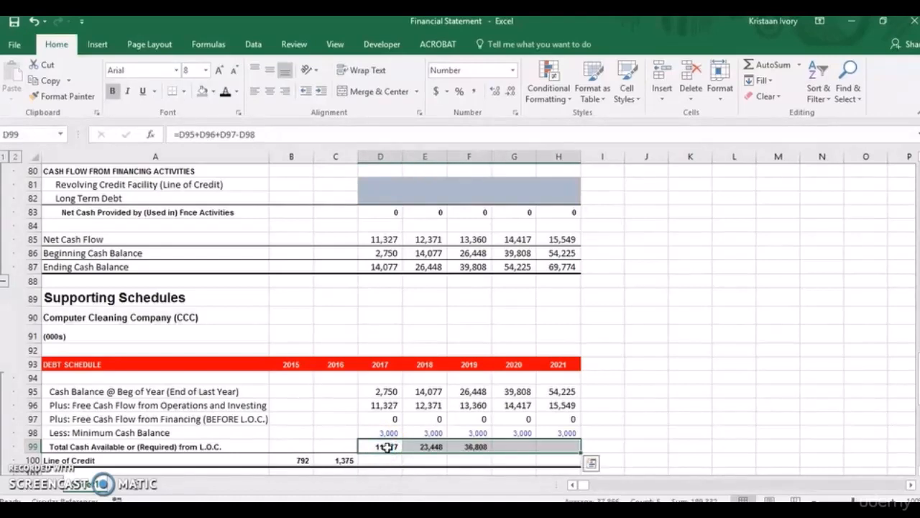
Calculate the 2017 Line of Credit in D100 with =MAX(0,C100-D99).
{"action": "left_click", "coordinate": [372, 459]}
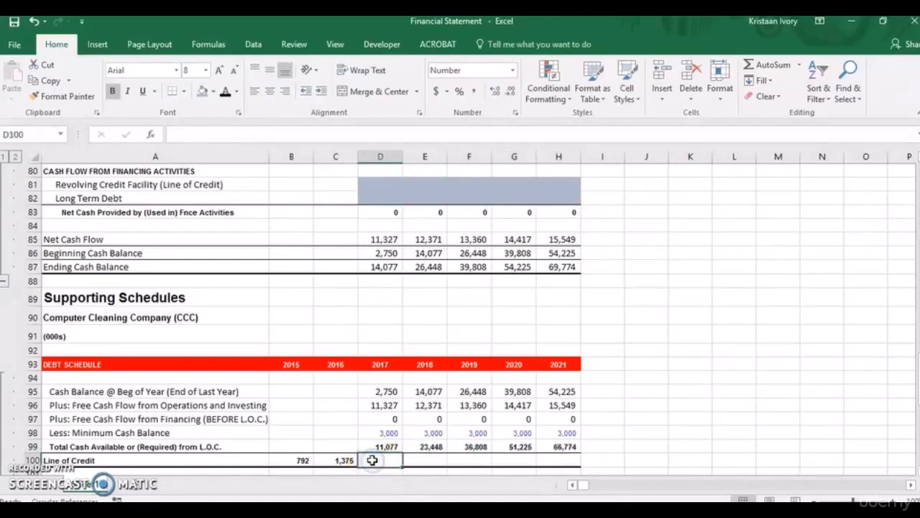
{"action": "type", "text": "="}
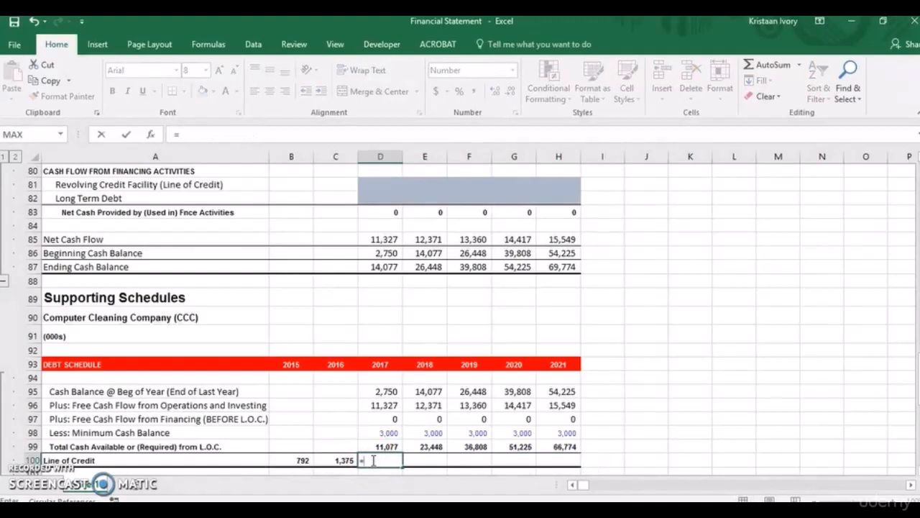
{"action": "type", "text": "max"}
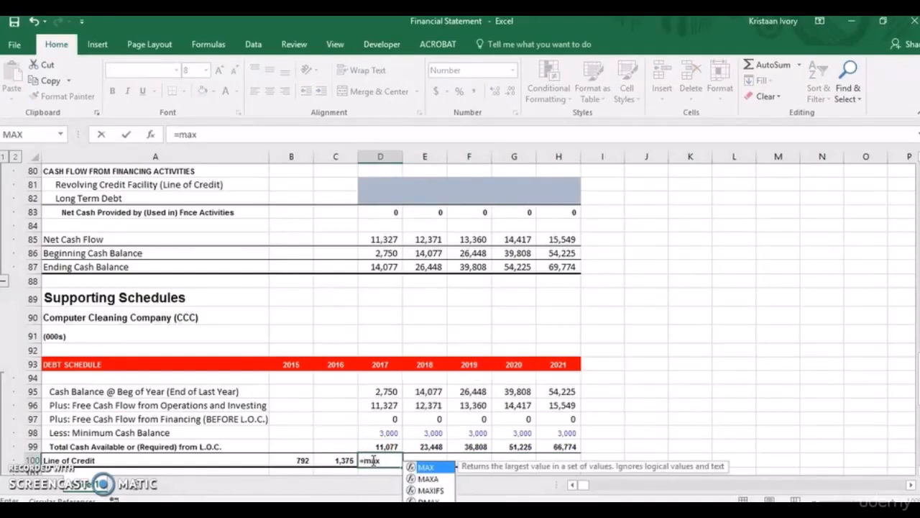
{"action": "type", "text": "(0"}
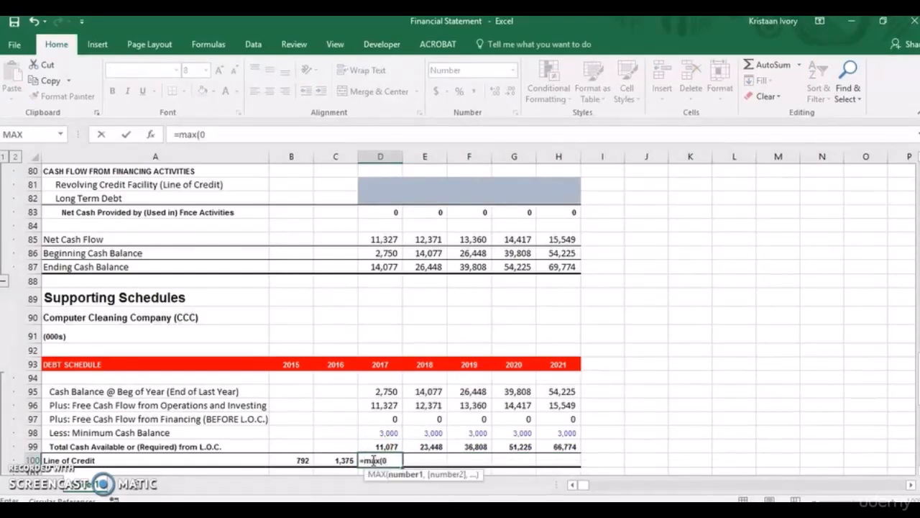
{"action": "type", "text": ","}
{"action": "left_click", "coordinate": [338, 461]}
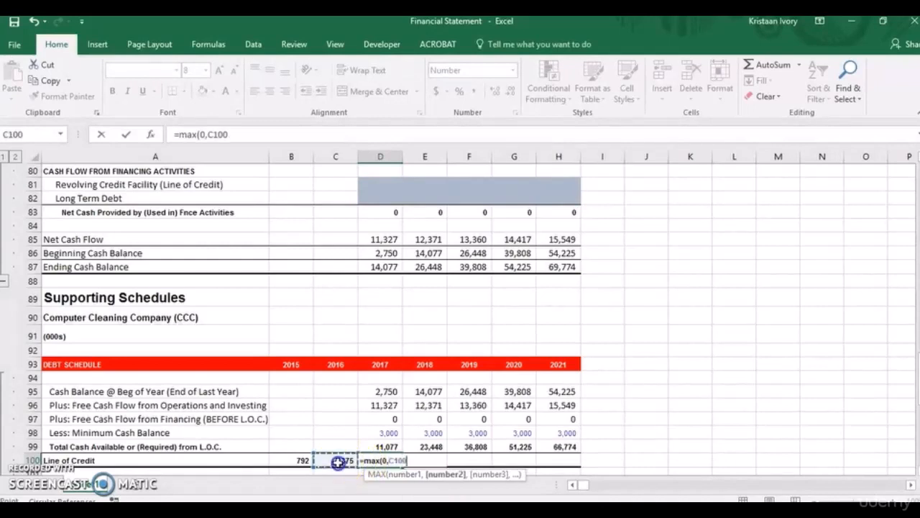
{"action": "type", "text": "-"}
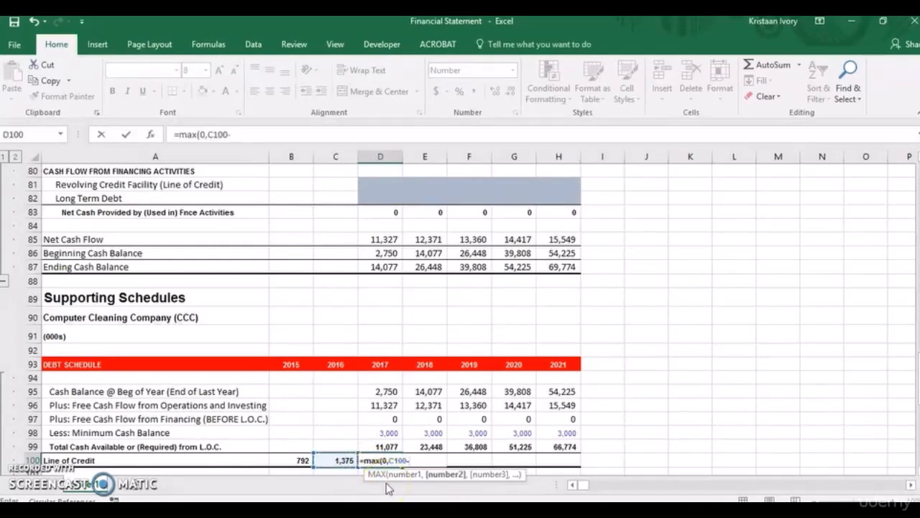
{"action": "left_click", "coordinate": [386, 447]}
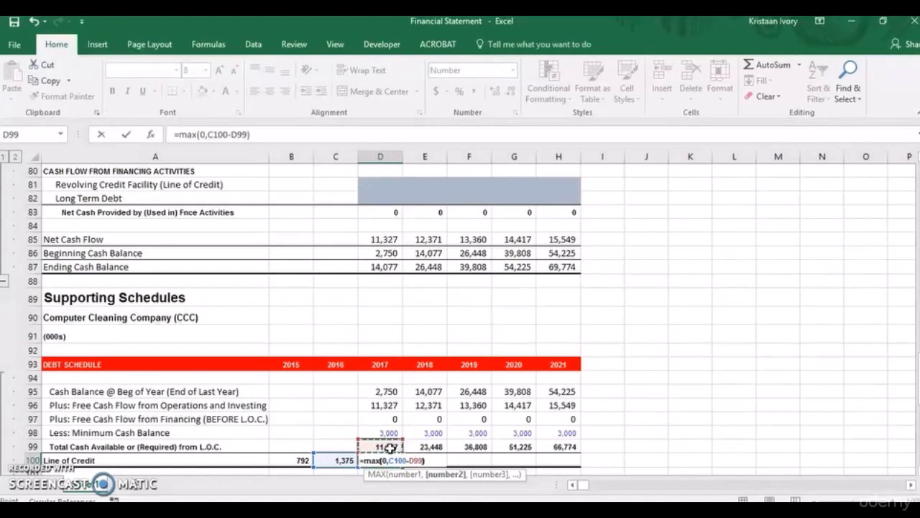
{"action": "type", "text": ")"}
{"action": "key", "text": "Return"}
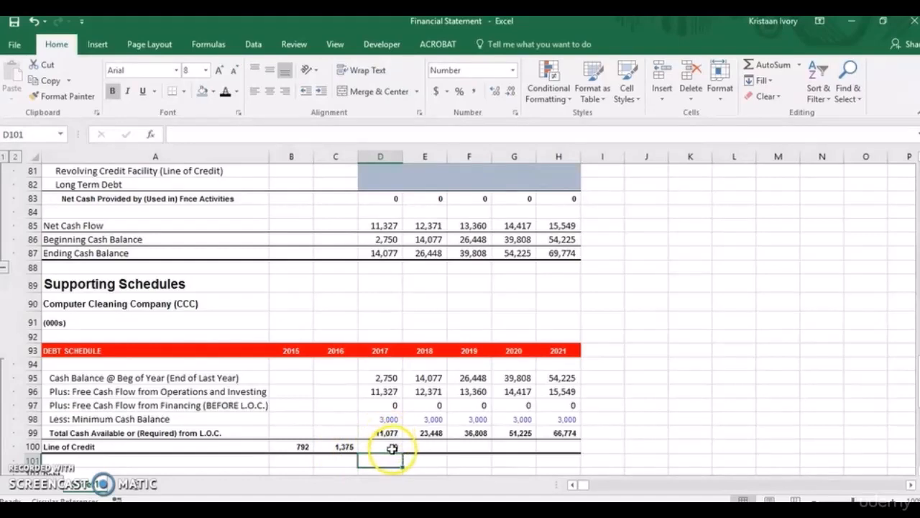
Copy the Line of Credit formula from D100 across to 2021 in H100.
{"action": "left_click", "coordinate": [392, 448]}
{"action": "left_click_drag", "start_coordinate": [402, 453], "coordinate": [443, 461]}
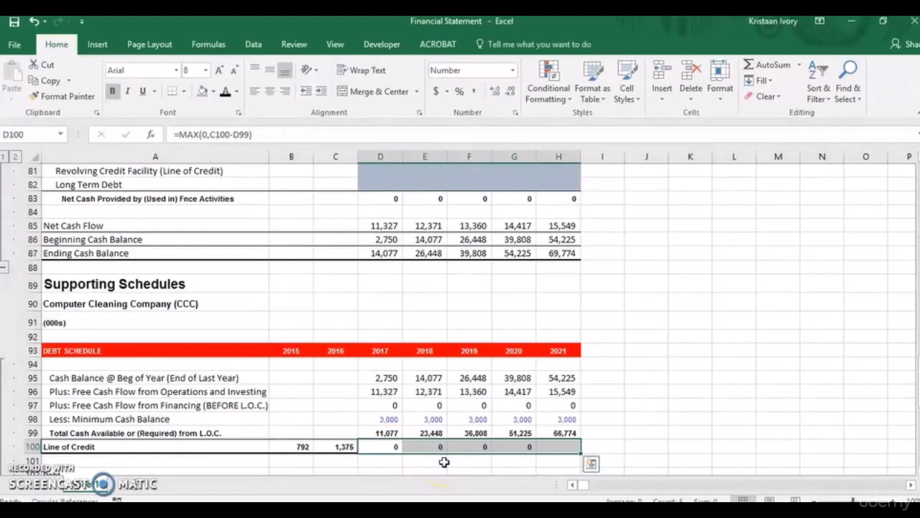
{"action": "scroll", "coordinate": [909, 370], "scroll_direction": "down", "scroll_amount": 2}
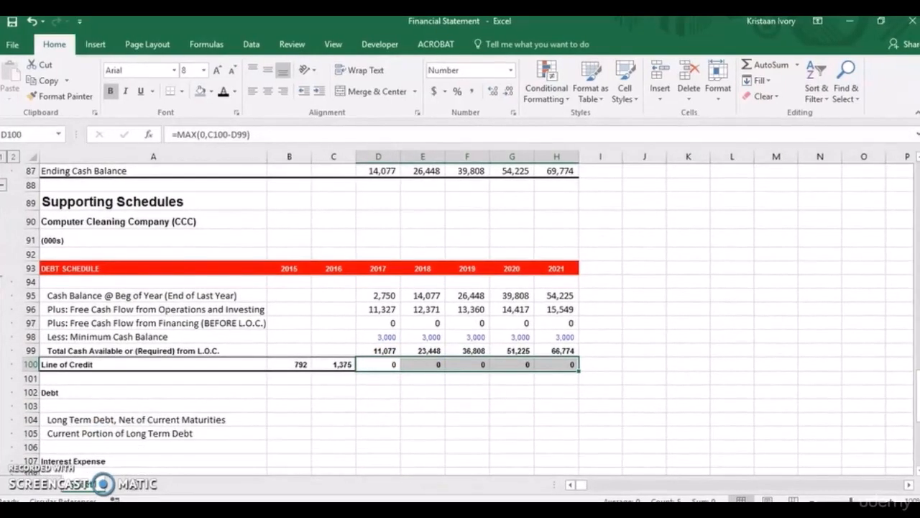
{"action": "scroll", "coordinate": [916, 391], "scroll_direction": "down", "scroll_amount": 2}
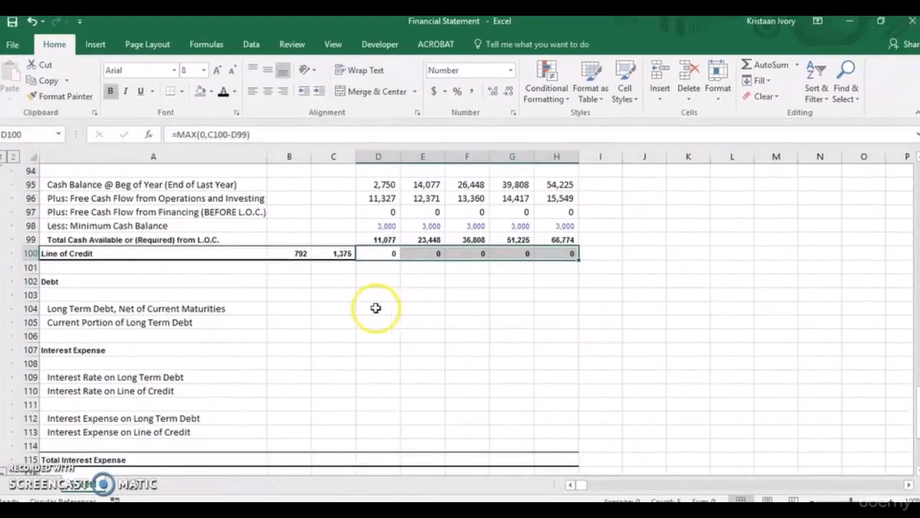
Link the 2015 Long Term Debt, Net of Current Maturities in B104 to balance sheet cell B43 and copy the formula to C104.
{"action": "left_click", "coordinate": [292, 309]}
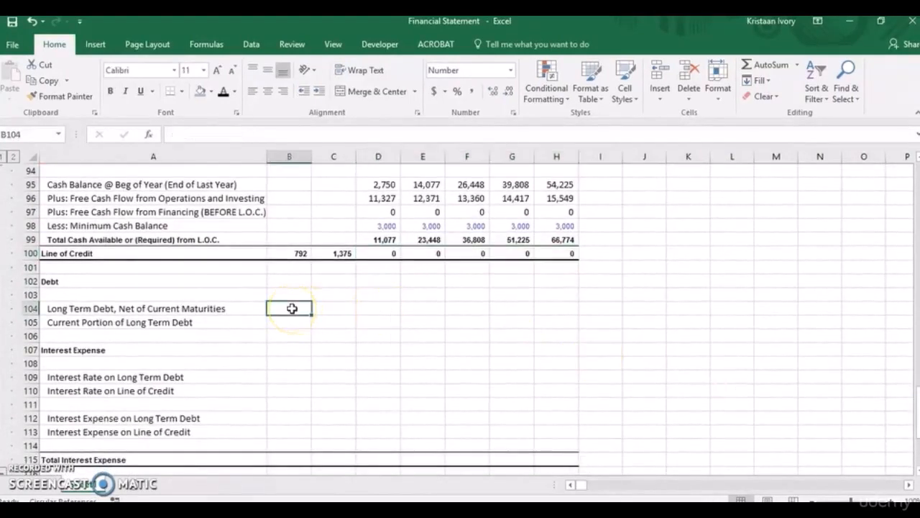
{"action": "type", "text": "="}
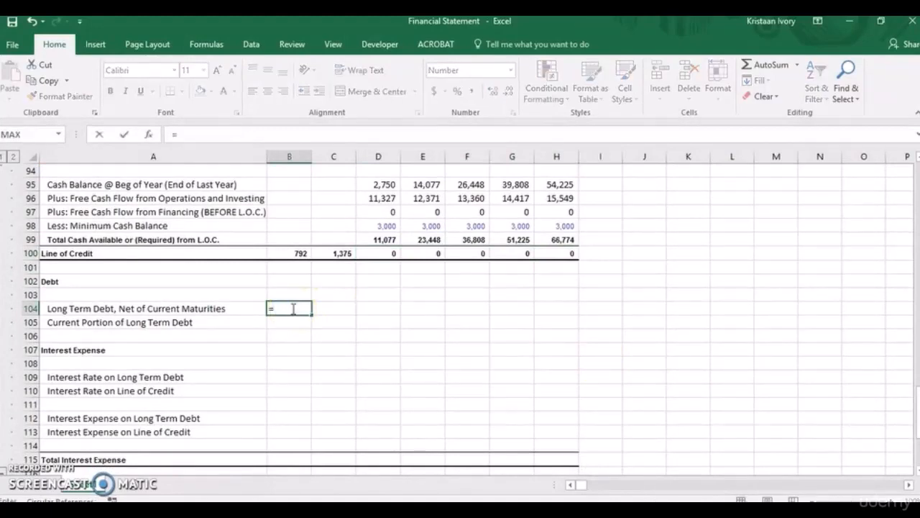
{"action": "left_click_drag", "start_coordinate": [915, 414], "coordinate": [914, 289]}
{"action": "left_click", "coordinate": [289, 199]}
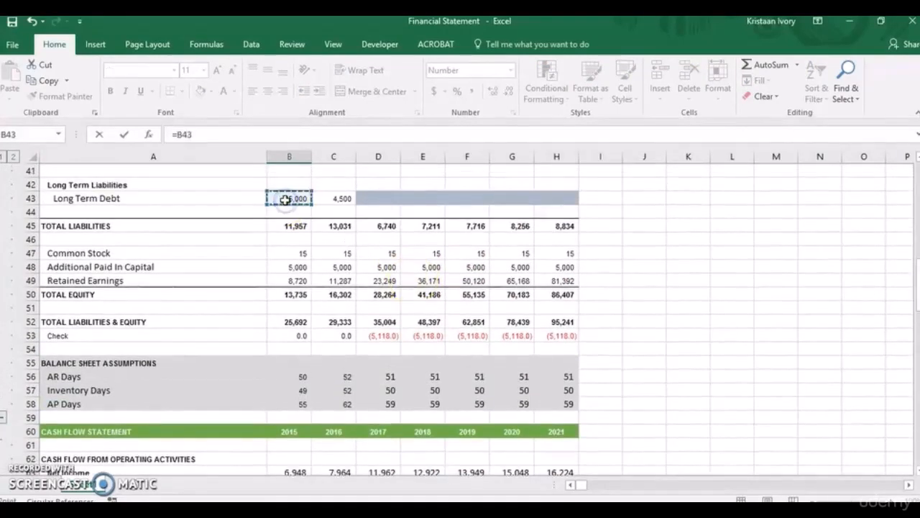
{"action": "key", "text": "Return"}
{"action": "key", "text": "Up"}
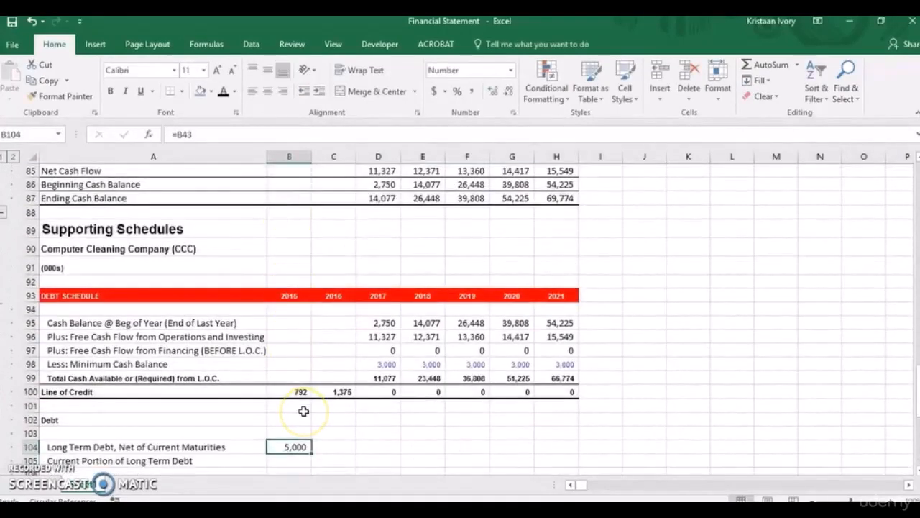
{"action": "key", "text": "shift+Right"}
{"action": "key", "text": "ctrl+r"}
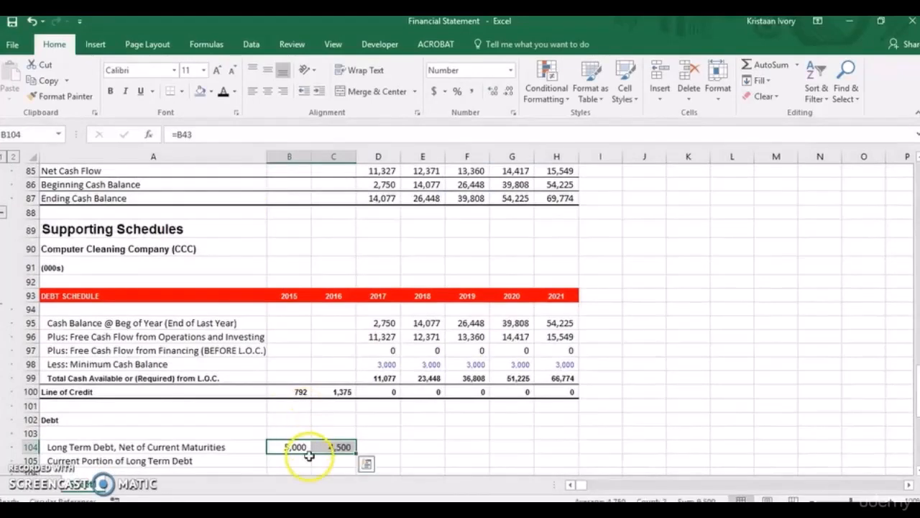
Link the 2015 Current Portion of Long Term Debt in B105 to balance sheet cell B39 and copy the formula to C105.
{"action": "left_click", "coordinate": [298, 462]}
{"action": "type", "text": "="}
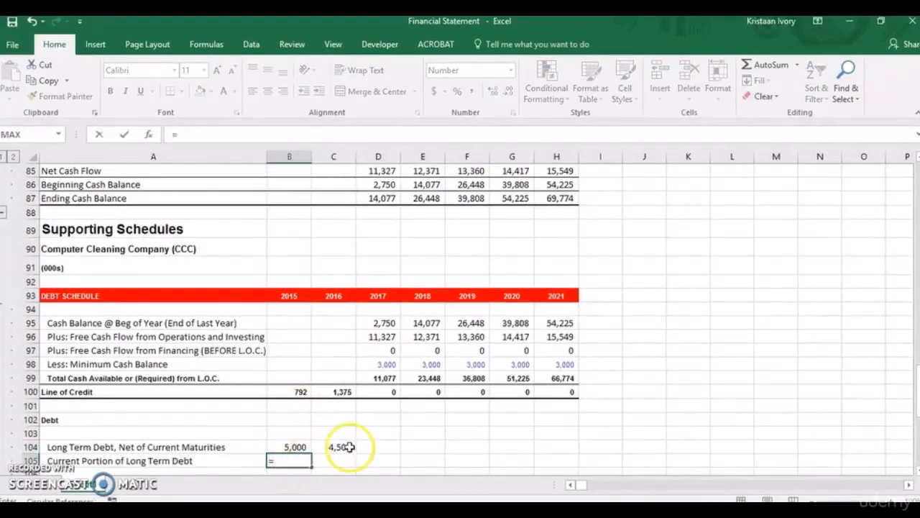
{"action": "left_click_drag", "start_coordinate": [917, 383], "coordinate": [914, 249]}
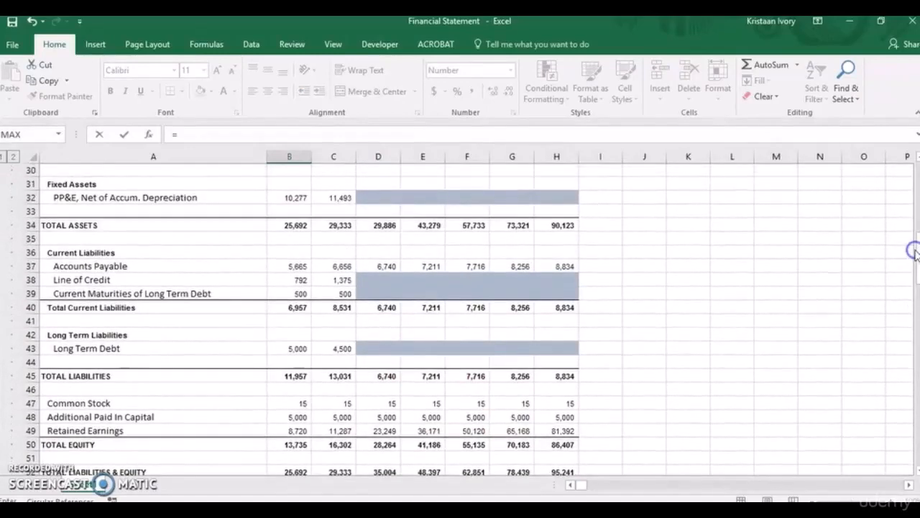
{"action": "left_click", "coordinate": [304, 295]}
{"action": "key", "text": "ctrl+Return"}
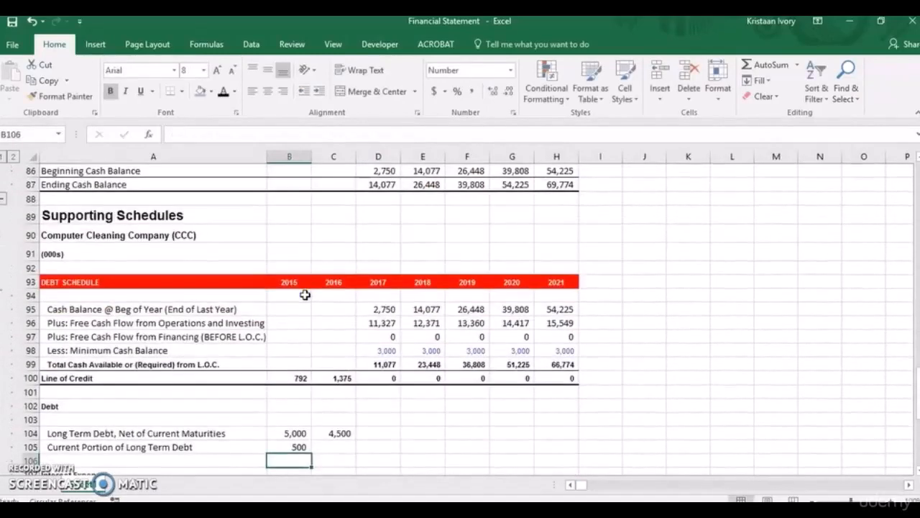
{"action": "key", "text": "shift+Right"}
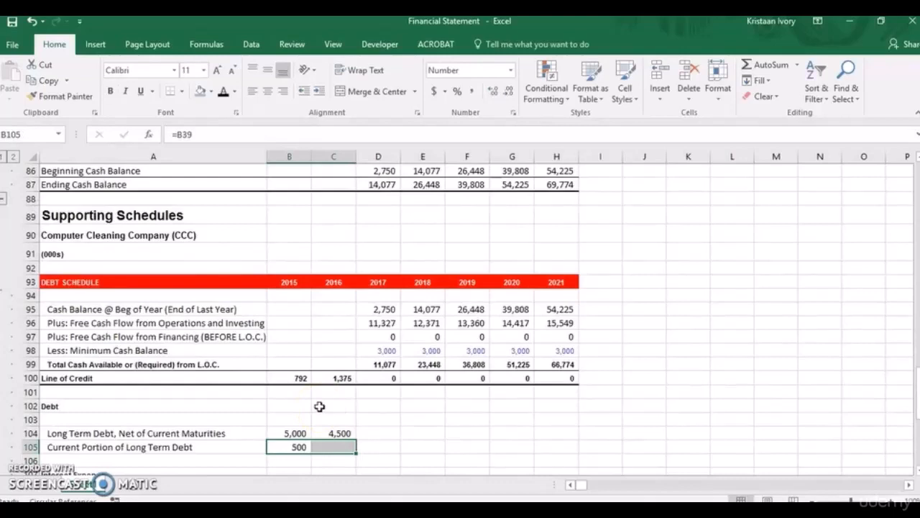
{"action": "key", "text": "ctrl+r"}
{"action": "left_click", "coordinate": [343, 446]}
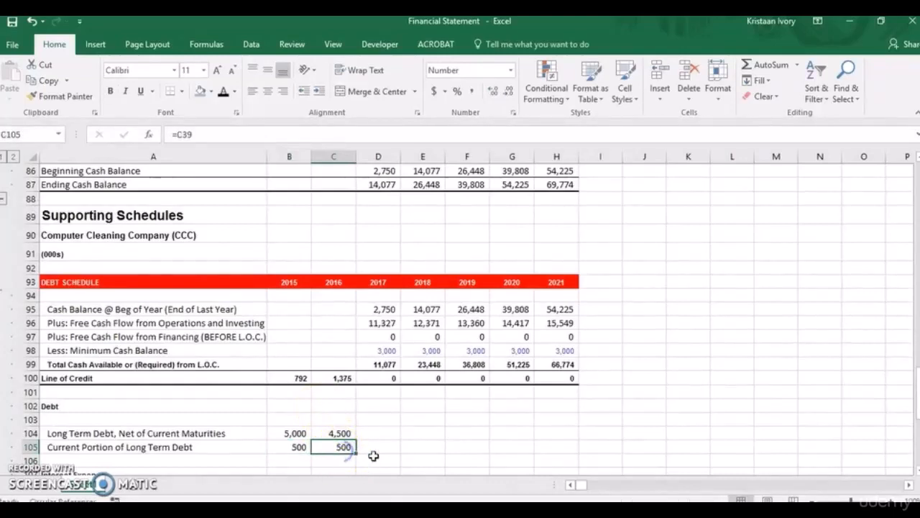
Set the 2017 Current Portion of Long Term Debt in D105 to the absolute reference =$C$105.
{"action": "left_click", "coordinate": [383, 450]}
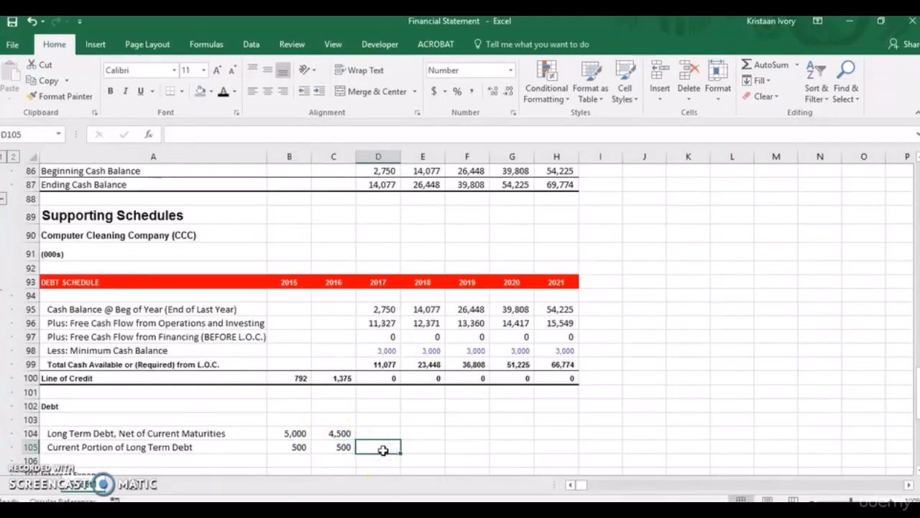
{"action": "type", "text": "="}
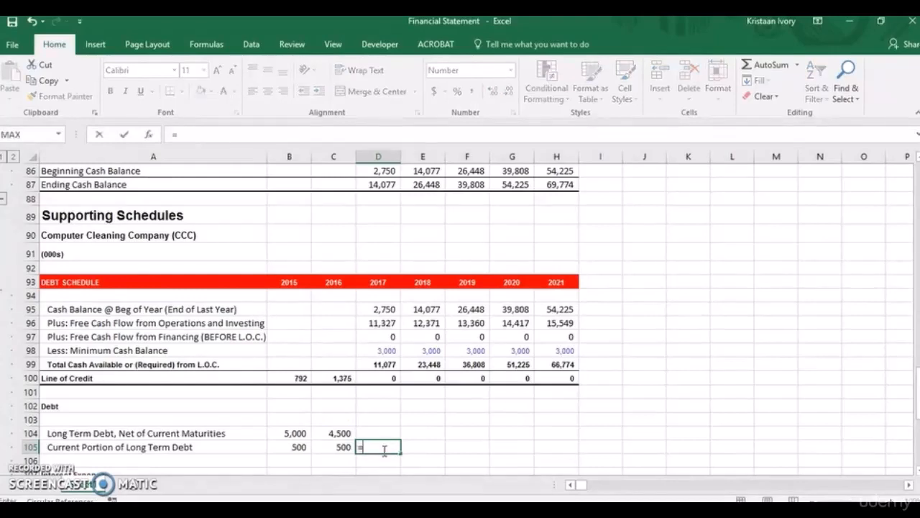
{"action": "left_click", "coordinate": [341, 447]}
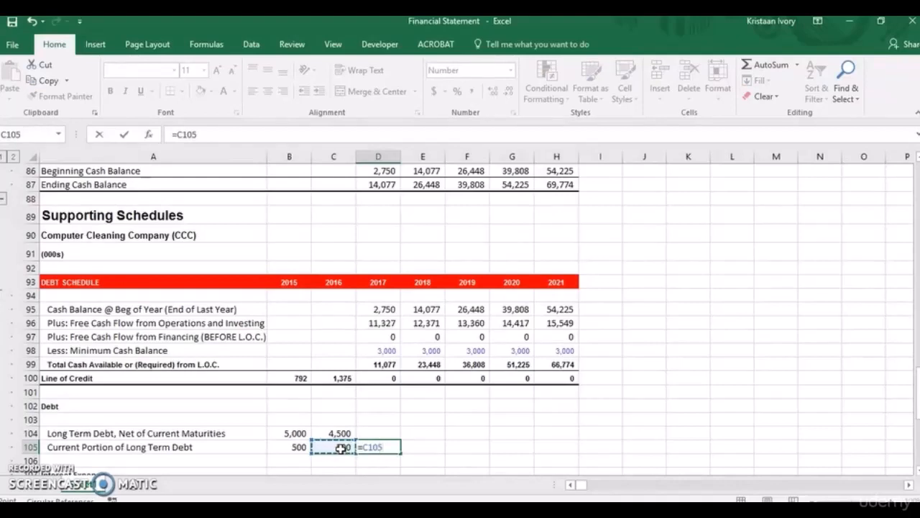
{"action": "key", "text": "F4"}
{"action": "key", "text": "Return"}
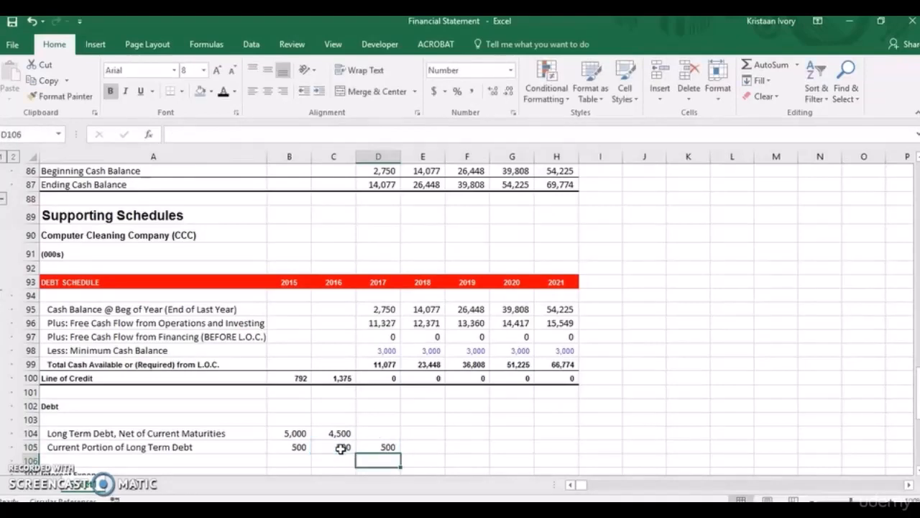
Copy the Current Portion of Long Term Debt formula from D105 across to 2021 in H105.
{"action": "left_click", "coordinate": [363, 446]}
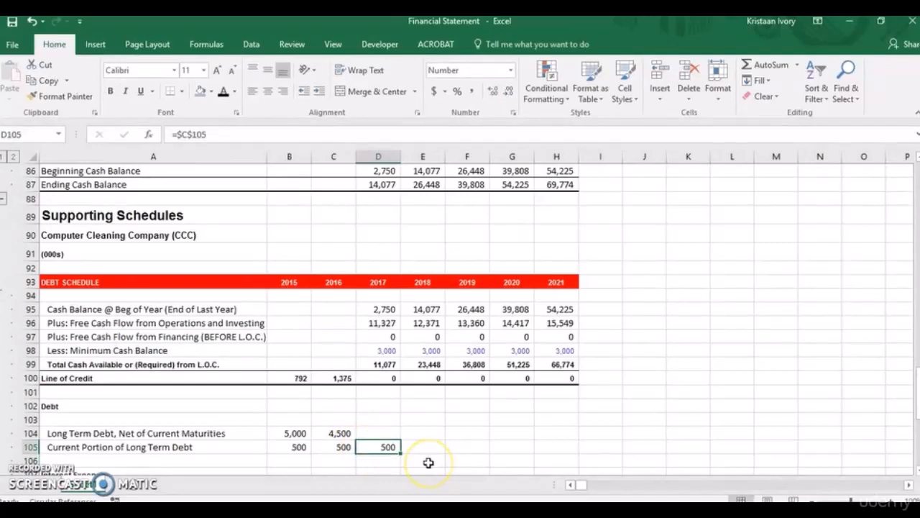
{"action": "key", "text": "shift+Right"}
{"action": "key", "text": "shift+Right"}
{"action": "key", "text": "shift+Right"}
{"action": "key", "text": "shift+Right"}
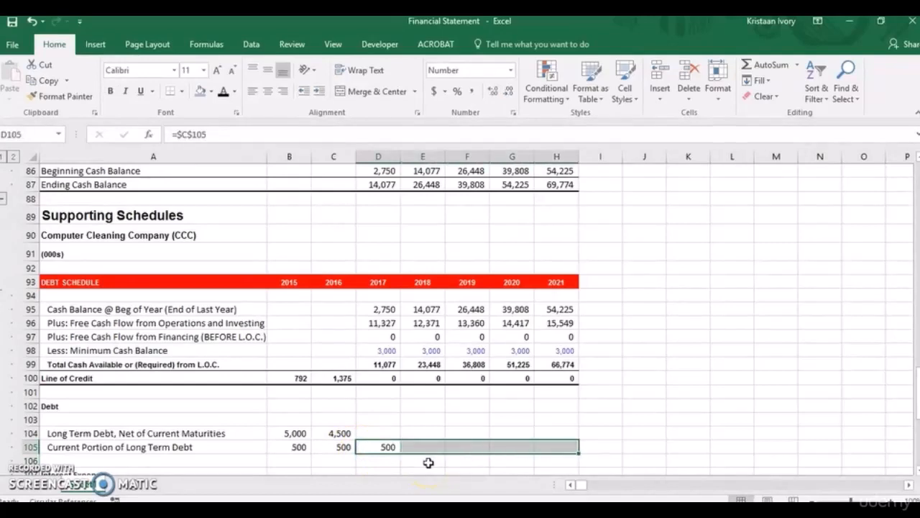
{"action": "key", "text": "ctrl+r"}
Calculate the 2017 Long Term Debt, Net of Current Maturities in D104 with =C104-D105.
{"action": "left_click", "coordinate": [364, 432]}
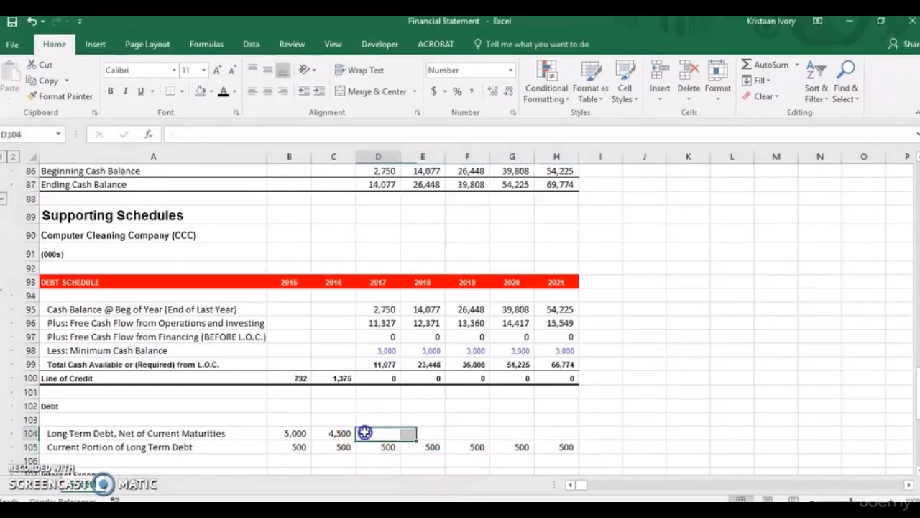
{"action": "type", "text": "="}
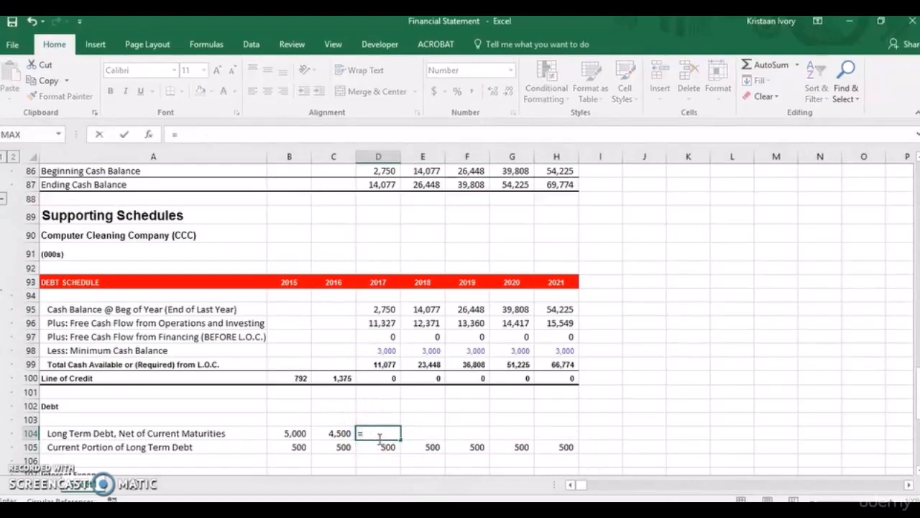
{"action": "left_click", "coordinate": [339, 434]}
{"action": "type", "text": "-"}
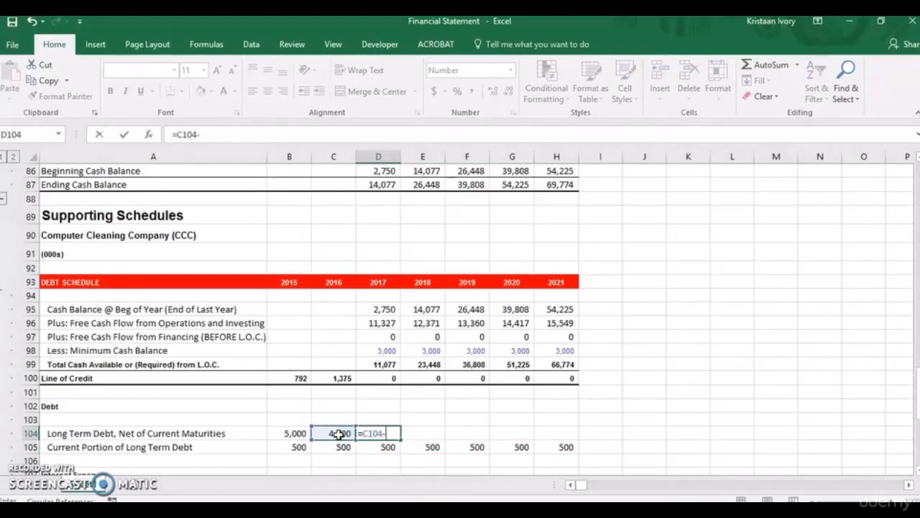
{"action": "left_click", "coordinate": [385, 446]}
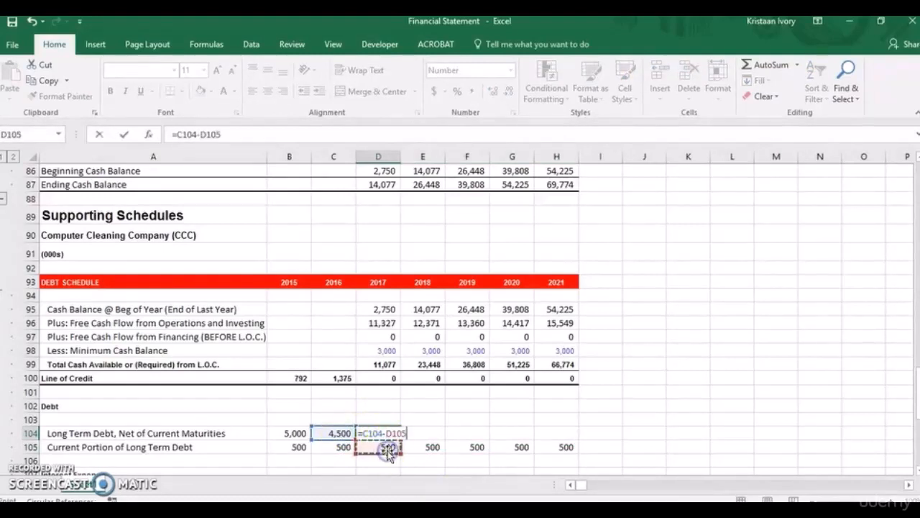
{"action": "key", "text": "Return"}
Copy the Long Term Debt, Net of Current Maturities formula from D104 across to 2021 in H104.
{"action": "left_click", "coordinate": [386, 435]}
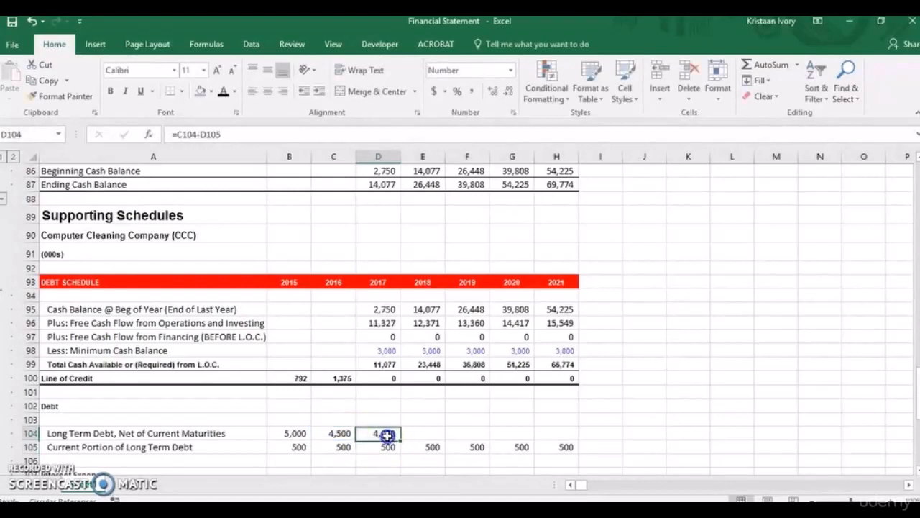
{"action": "key", "text": "shift+Right"}
{"action": "key", "text": "shift+Right"}
{"action": "key", "text": "shift+Right"}
{"action": "key", "text": "shift+Right"}
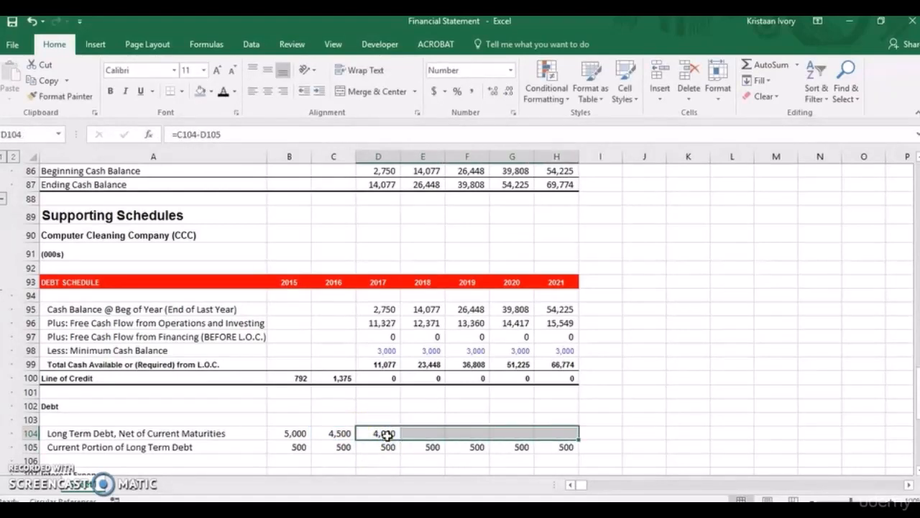
{"action": "key", "text": "ctrl+r"}
{"action": "key", "text": "Tab"}
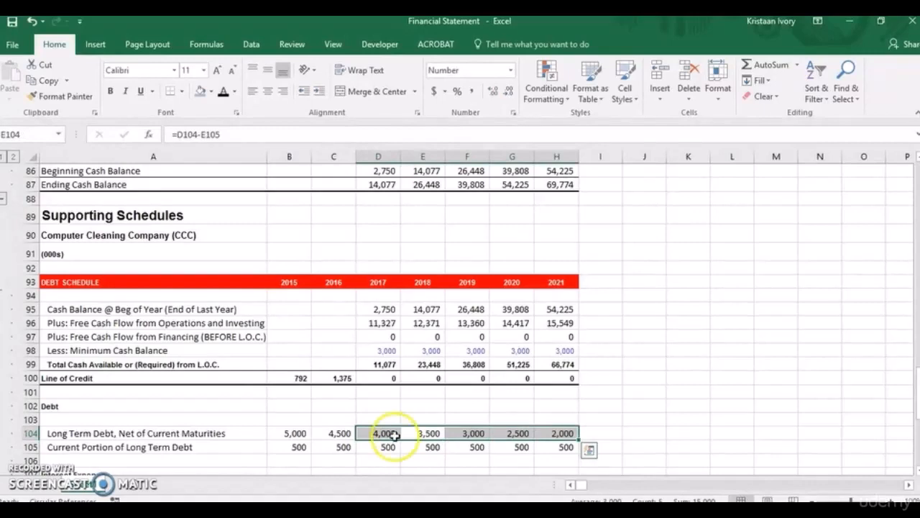
Enter the 2017 interest rates: 8% on Long Term Debt in D109 and 5% on Line of Credit in D110.
{"action": "left_click_drag", "start_coordinate": [918, 382], "coordinate": [918, 403]}
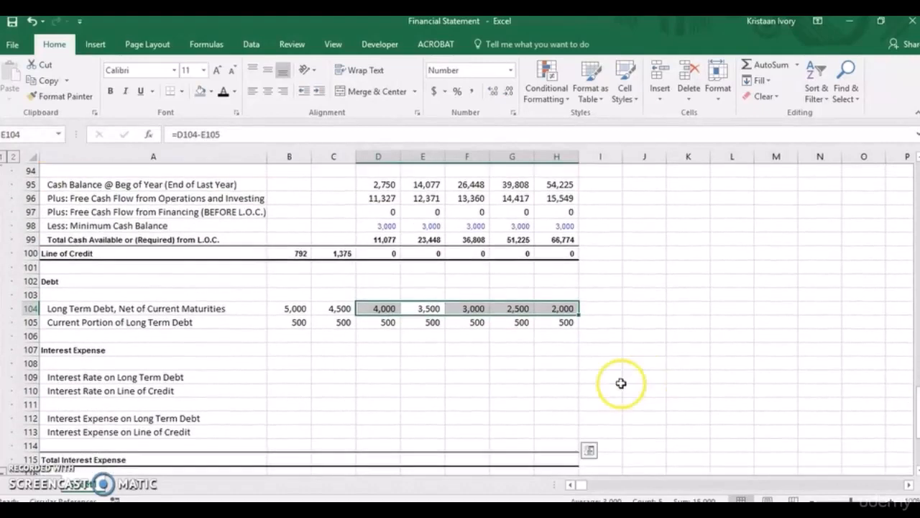
{"action": "left_click", "coordinate": [381, 374]}
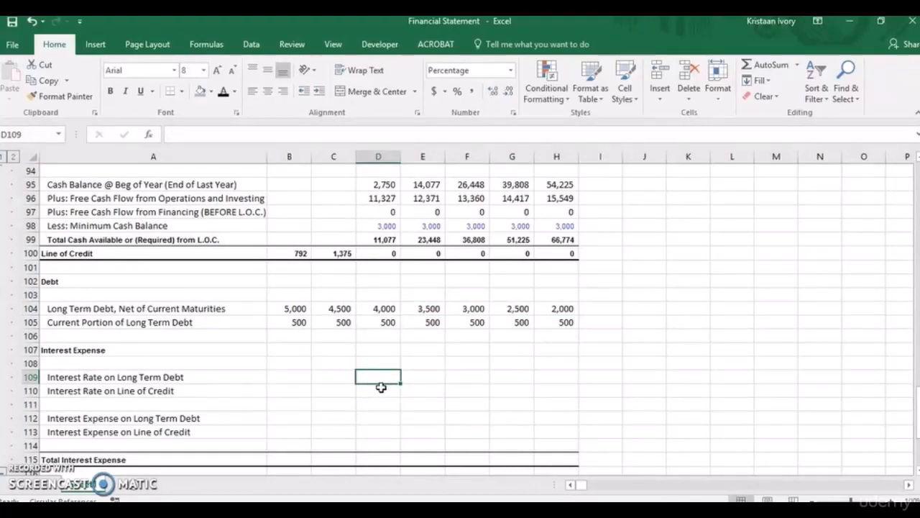
{"action": "type", "text": "8"}
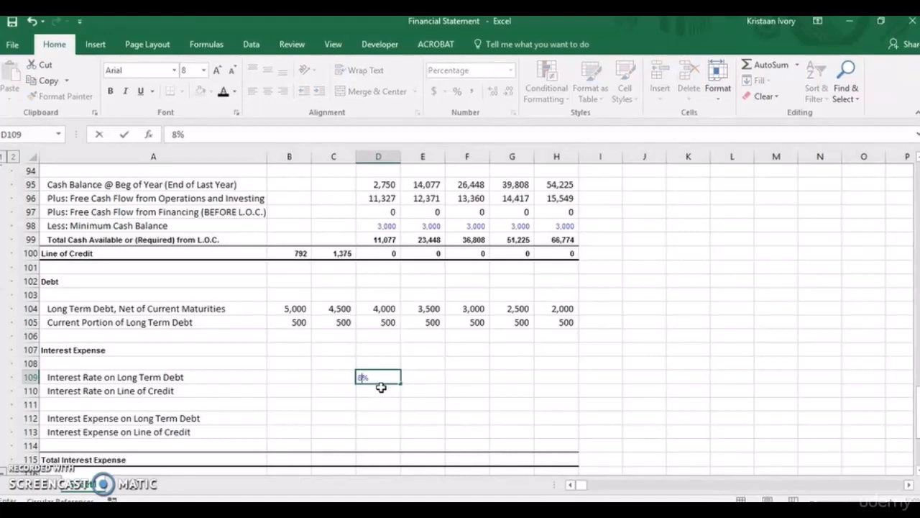
{"action": "key", "text": "Right"}
{"action": "key", "text": "Down"}
{"action": "key", "text": "Left"}
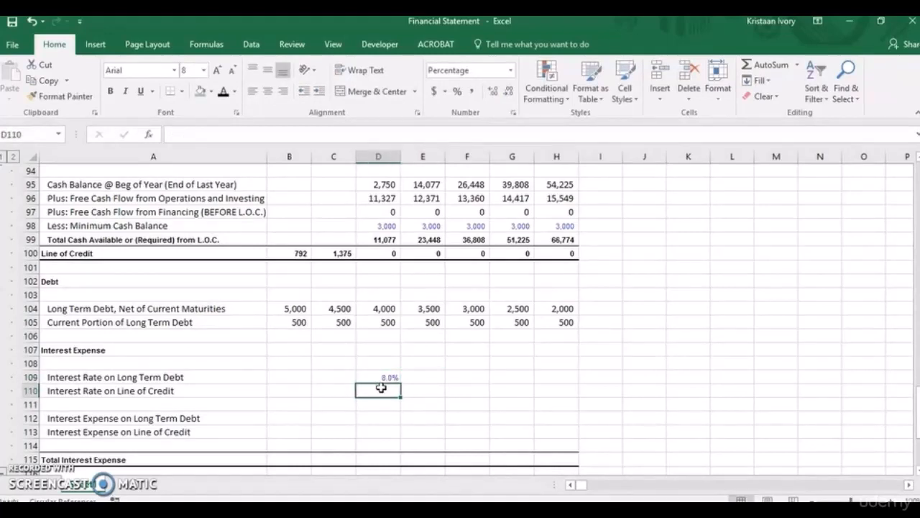
{"action": "type", "text": "10"}
{"action": "key", "text": "Return"}
Copy both 2017 interest rates from D109:D110 across to 2021 in column H.
{"action": "left_click_drag", "start_coordinate": [381, 377], "coordinate": [383, 387]}
{"action": "key", "text": "shift+Right"}
{"action": "key", "text": "shift+Right"}
{"action": "key", "text": "shift+Right"}
{"action": "key", "text": "shift+Right"}
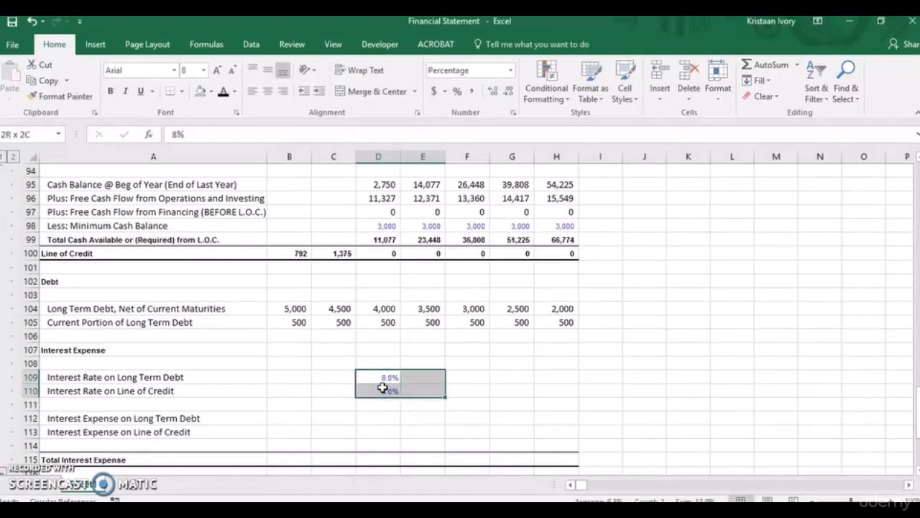
{"action": "key", "text": "ctrl+r"}
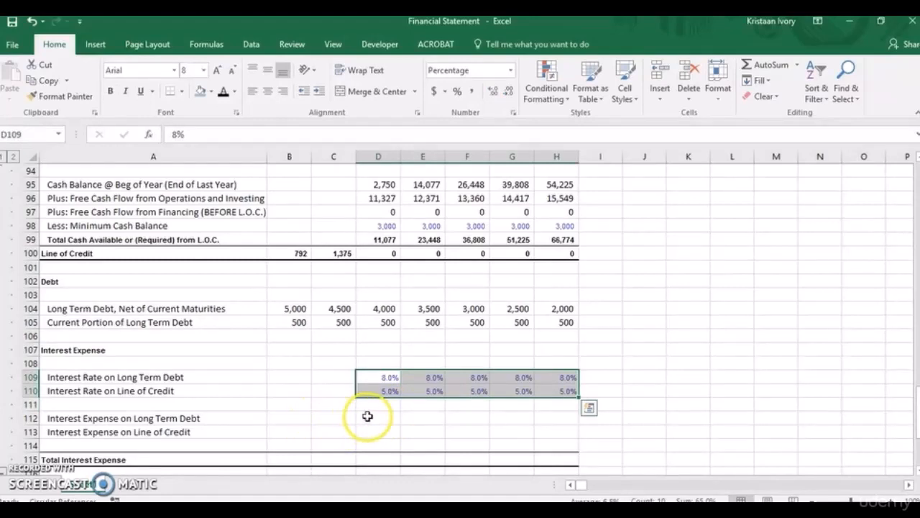
Calculate the 2017 Interest Expense on Long Term Debt in D112 with =AVERAGE(SUM(C104:C105),SUM(D104:D105))*D109.
{"action": "left_click", "coordinate": [370, 421]}
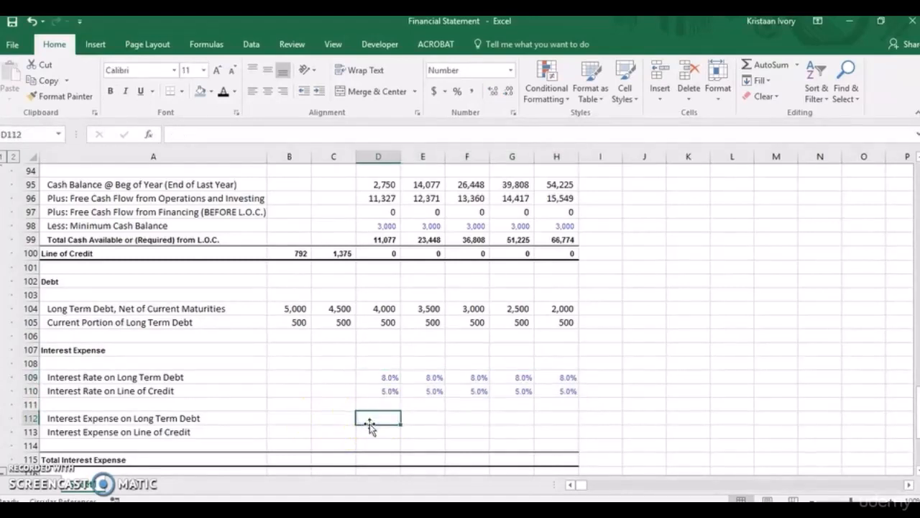
{"action": "type", "text": "=average"}
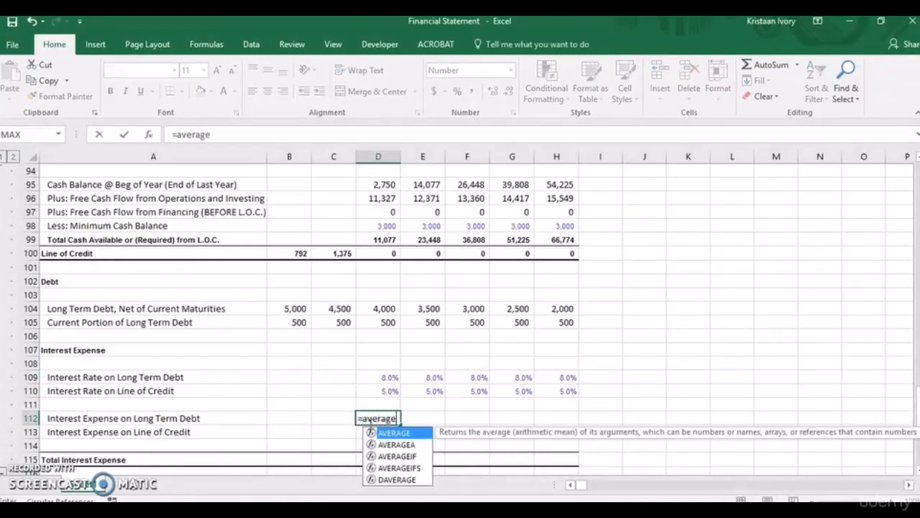
{"action": "type", "text": "("}
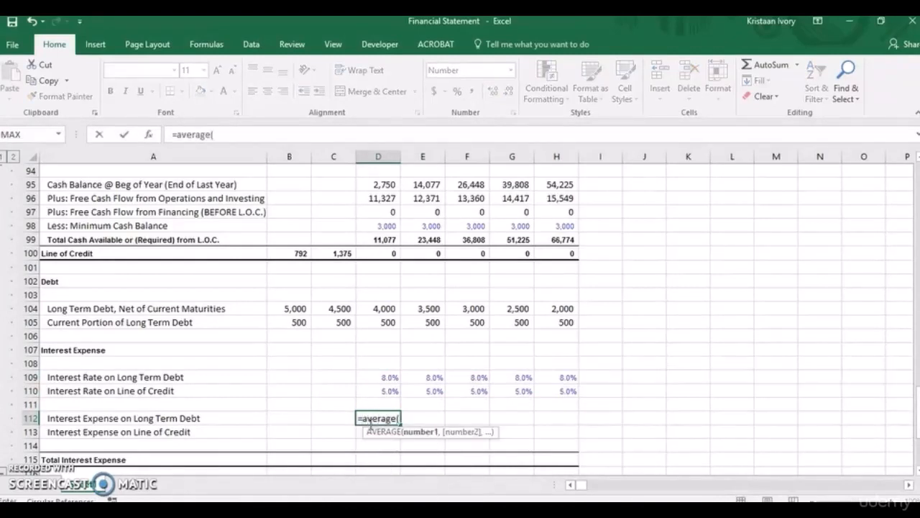
{"action": "type", "text": "sum"}
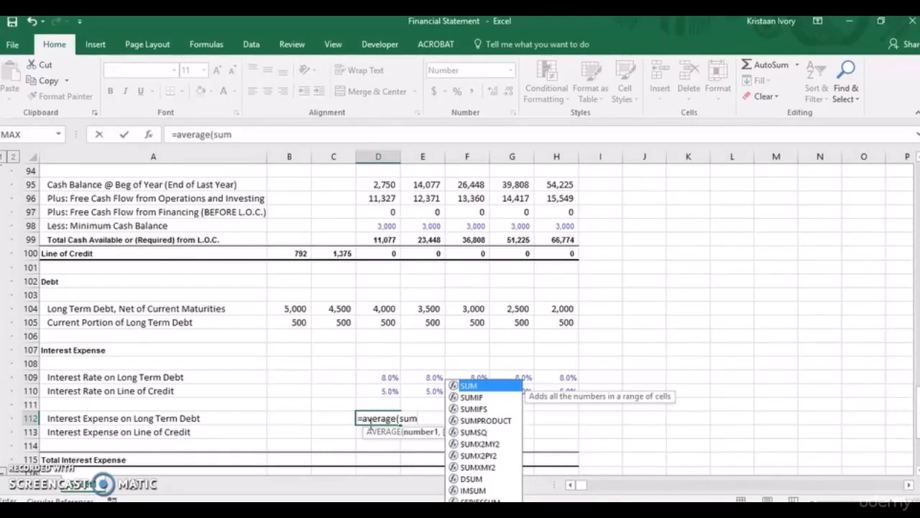
{"action": "type", "text": "("}
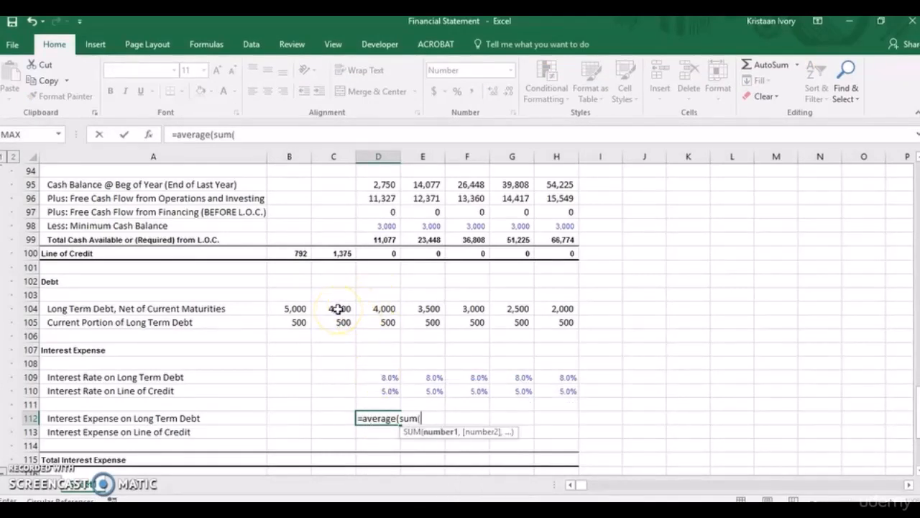
{"action": "left_click_drag", "start_coordinate": [338, 310], "coordinate": [339, 323]}
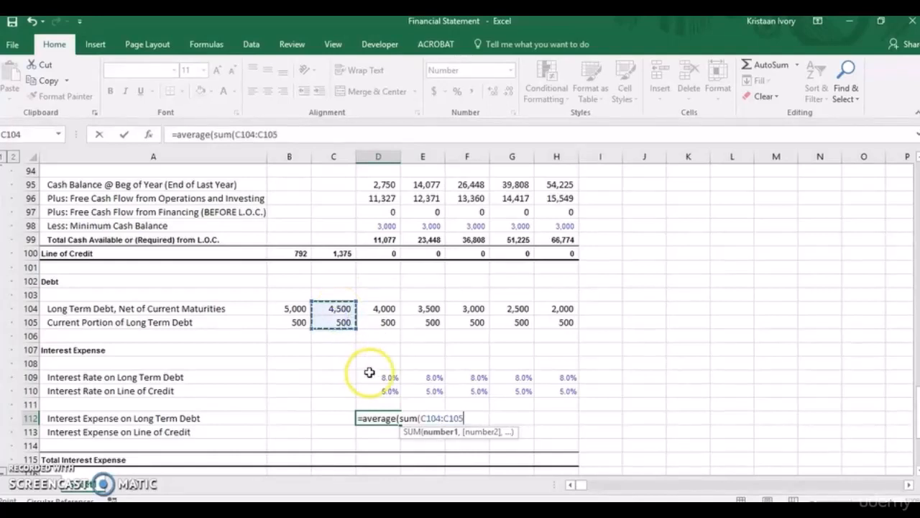
{"action": "type", "text": "),"}
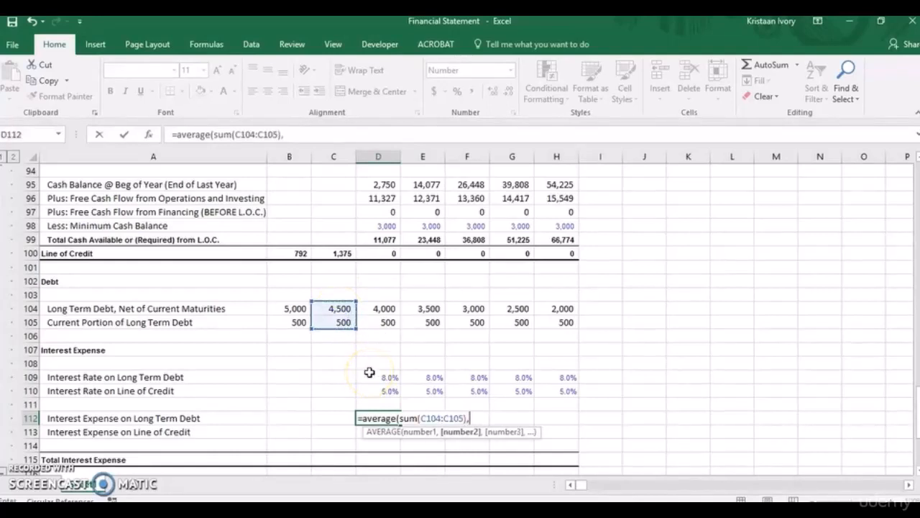
{"action": "type", "text": "sum"}
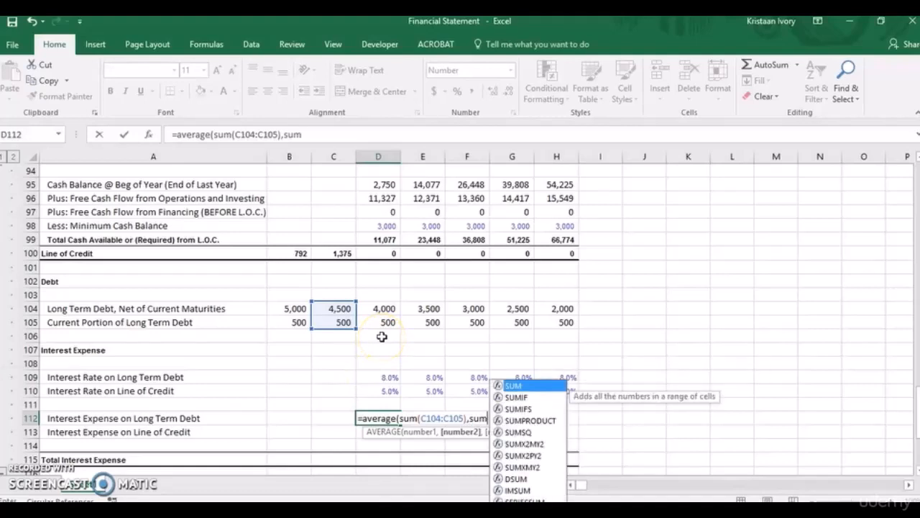
{"action": "type", "text": "("}
{"action": "left_click_drag", "start_coordinate": [383, 312], "coordinate": [383, 322]}
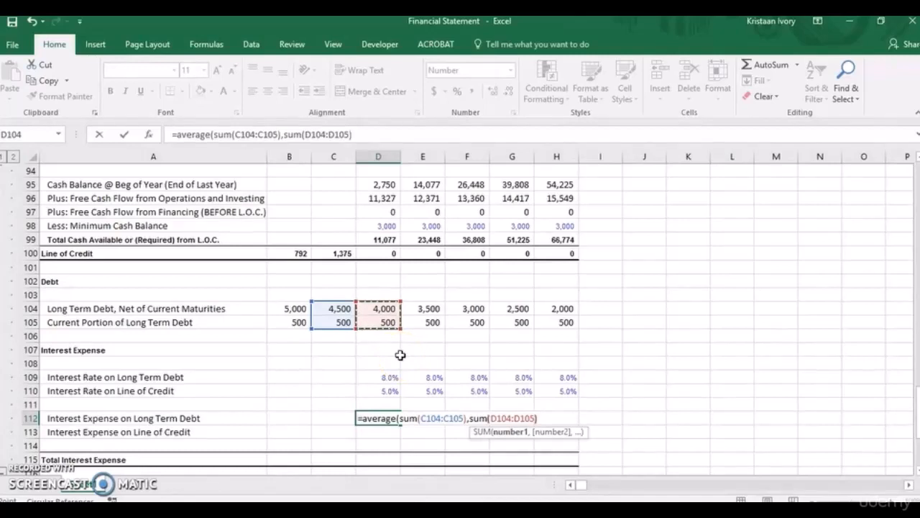
{"action": "type", "text": ")"}
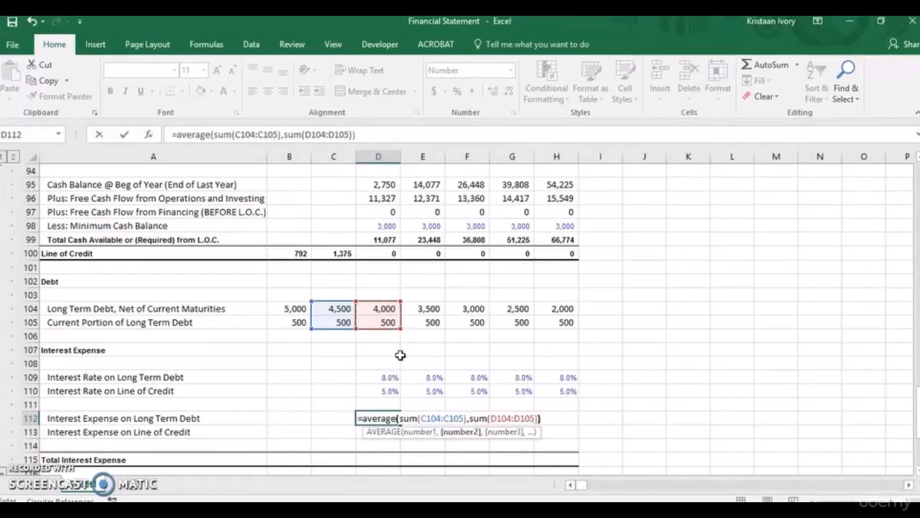
{"action": "type", "text": "*"}
{"action": "left_click", "coordinate": [383, 377]}
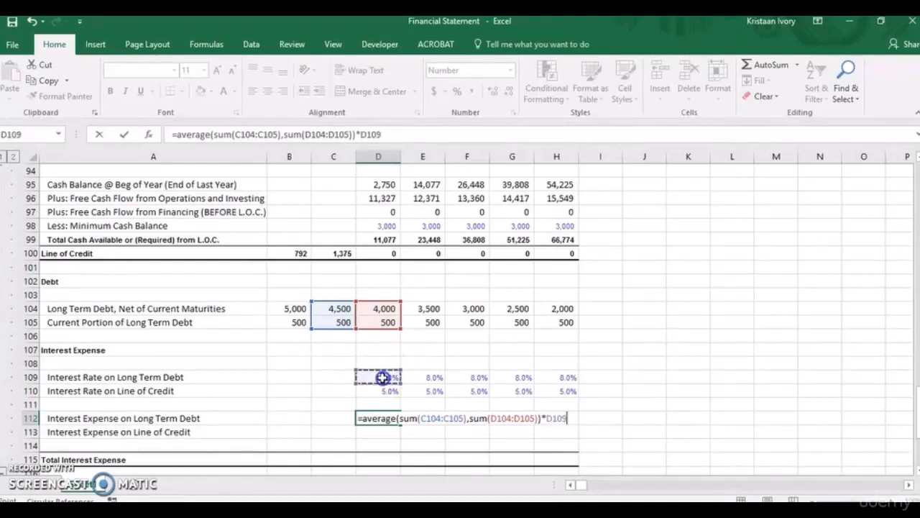
{"action": "key", "text": "Return"}
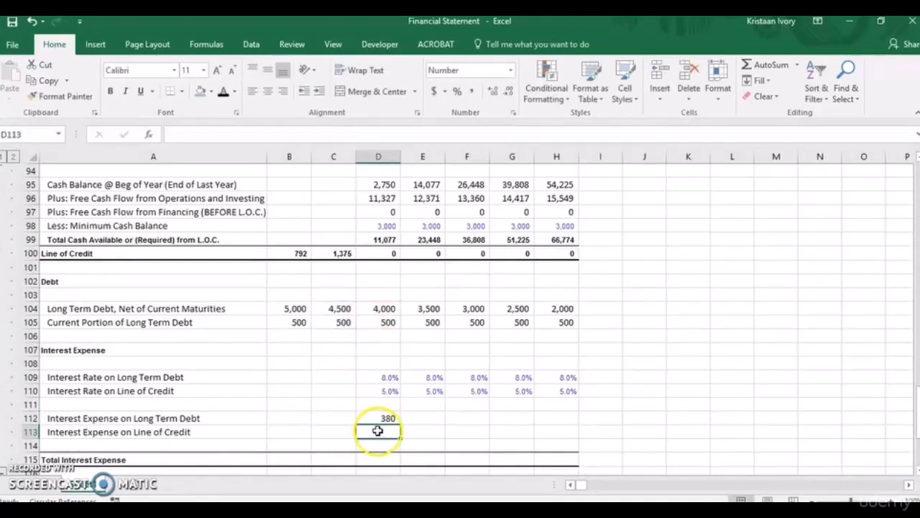
Copy the Interest Expense on Long Term Debt formula from D112 across to 2021 in H112.
{"action": "left_click", "coordinate": [377, 417]}
{"action": "key", "text": "shift+Right"}
{"action": "key", "text": "shift+Right"}
{"action": "key", "text": "shift+Right"}
{"action": "key", "text": "shift+Right"}
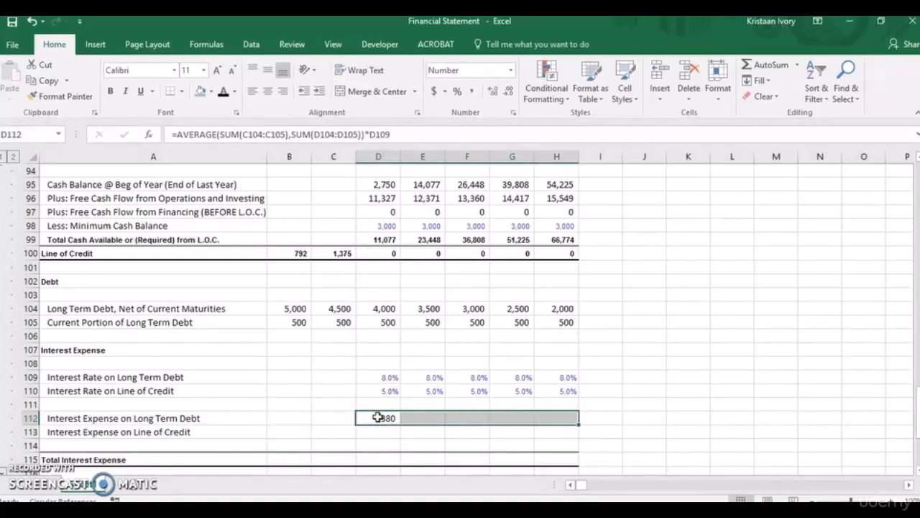
{"action": "key", "text": "ctrl+r"}
Calculate the 2017 Interest Expense on Line of Credit in D113 with =AVERAGE(C100:D100)*D110.
{"action": "left_click", "coordinate": [385, 432]}
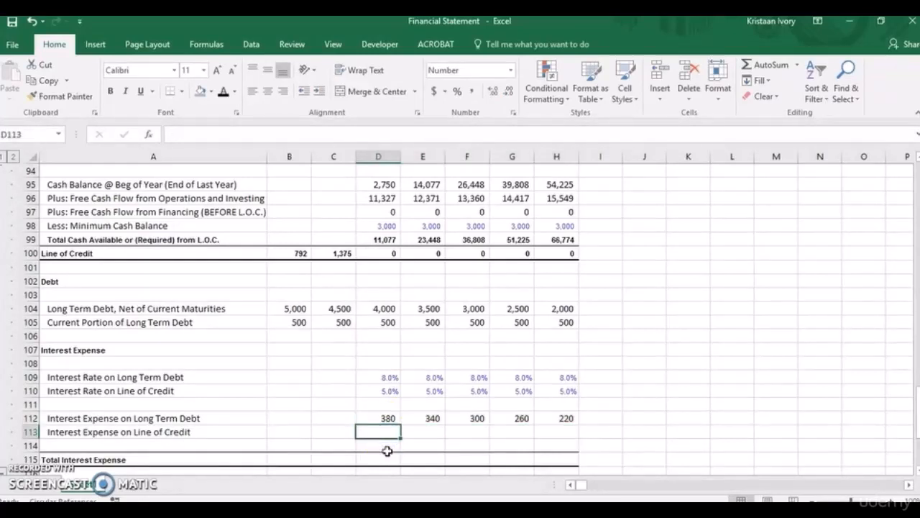
{"action": "type", "text": "="}
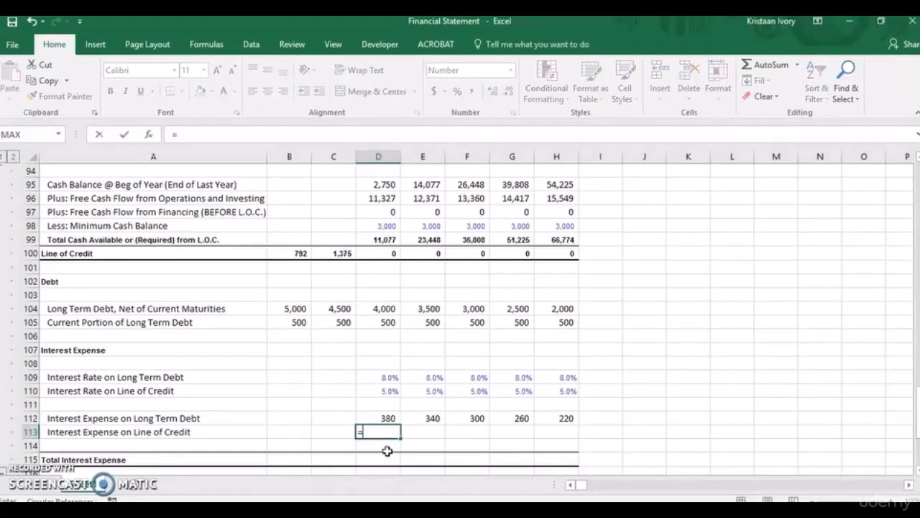
{"action": "type", "text": "ave"}
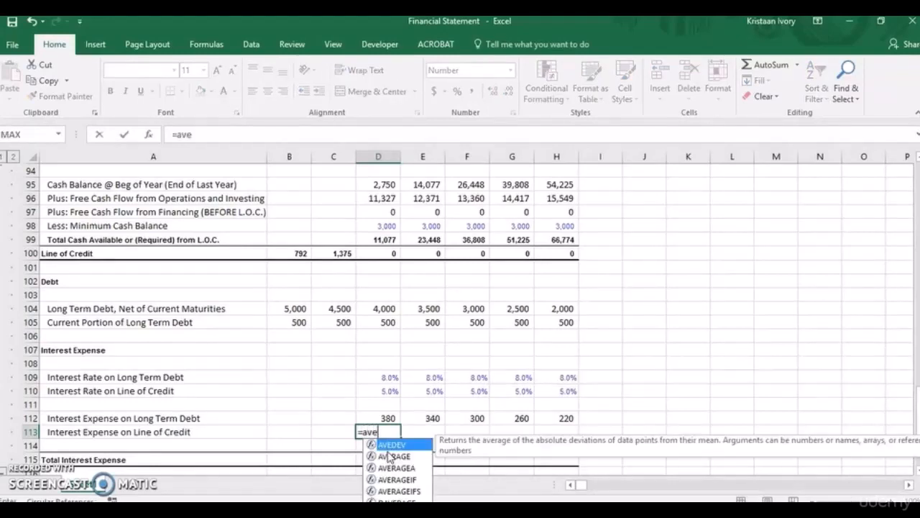
{"action": "type", "text": "rage("}
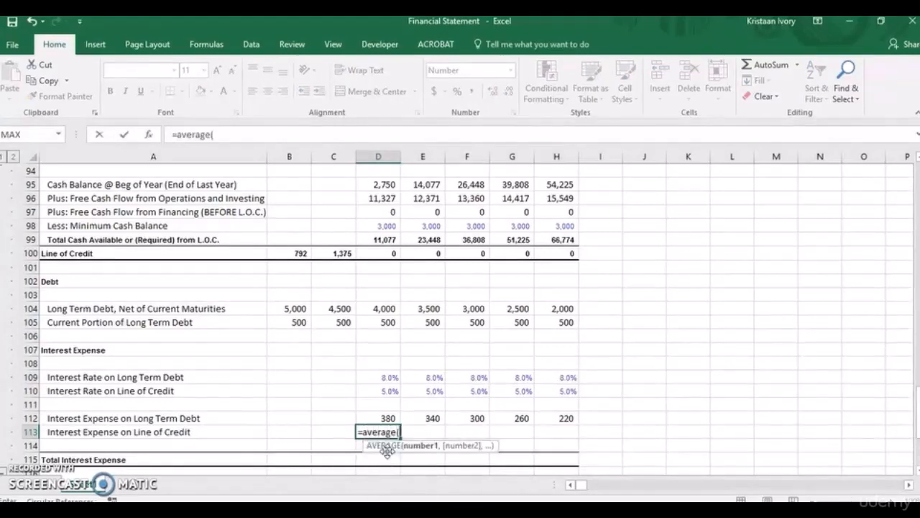
{"action": "left_click", "coordinate": [351, 253]}
{"action": "left_click_drag", "start_coordinate": [350, 253], "coordinate": [362, 253]}
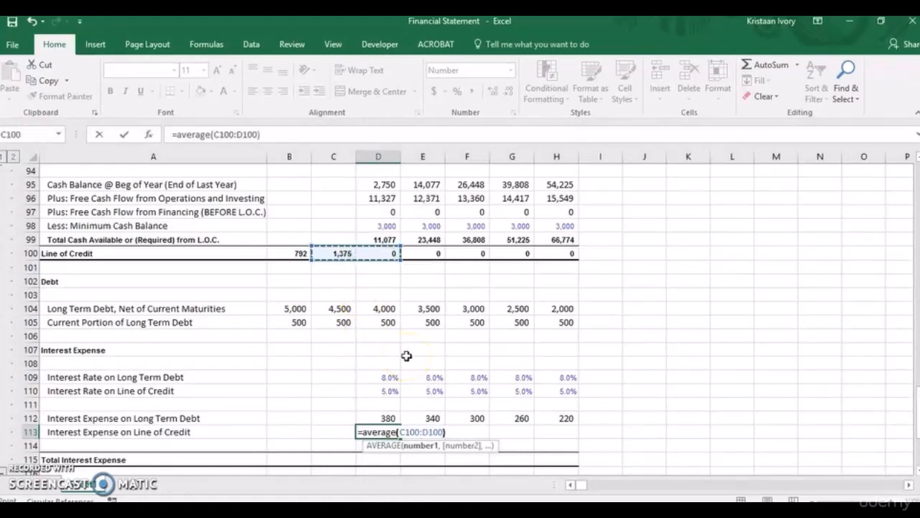
{"action": "type", "text": ")"}
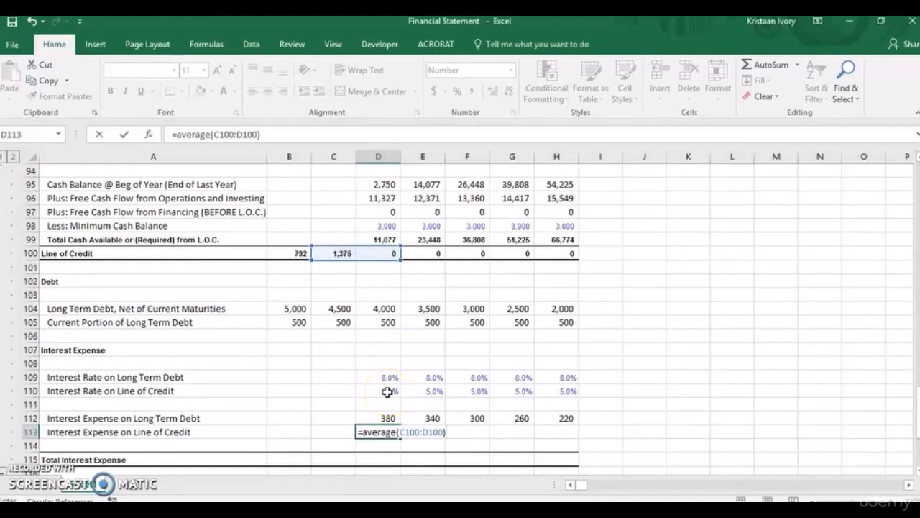
{"action": "type", "text": "*"}
{"action": "left_click", "coordinate": [387, 391]}
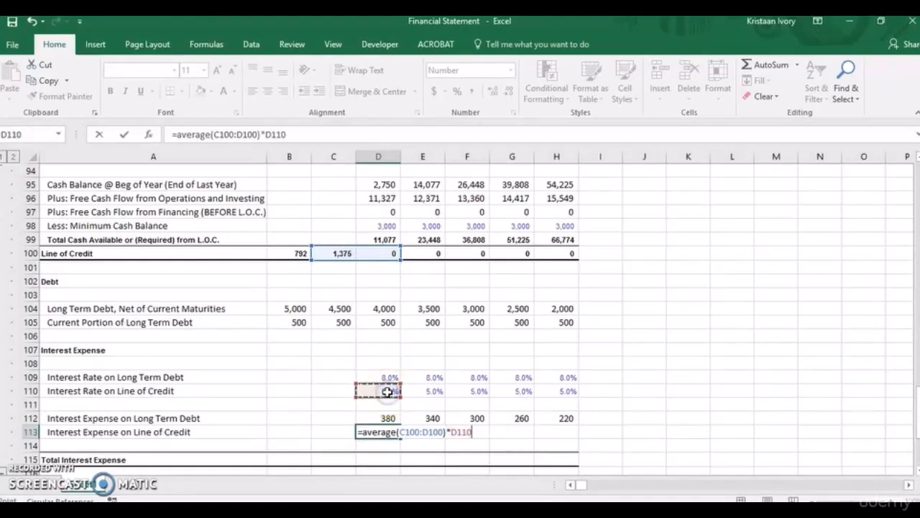
{"action": "key", "text": "Return"}
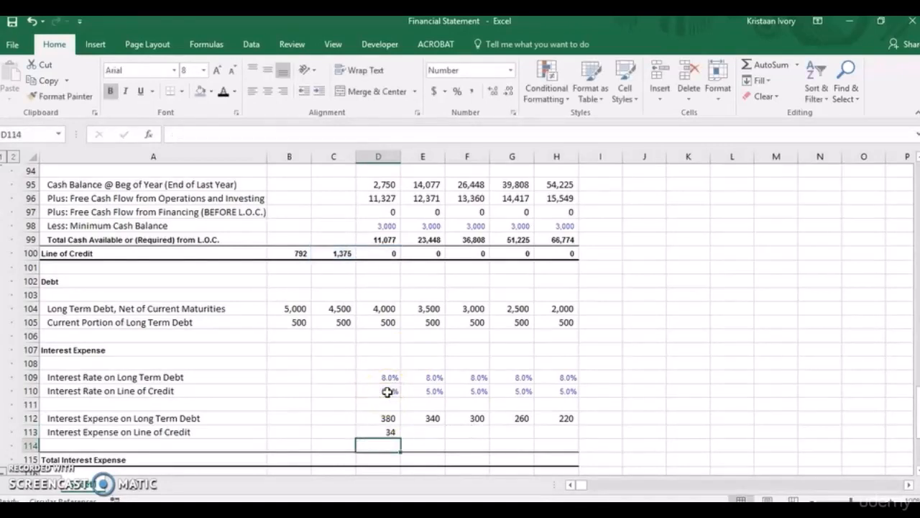
Copy the Interest Expense on Line of Credit formula from D113 across to 2021 in H113.
{"action": "left_click", "coordinate": [381, 431]}
{"action": "left_click_drag", "start_coordinate": [381, 431], "coordinate": [557, 431]}
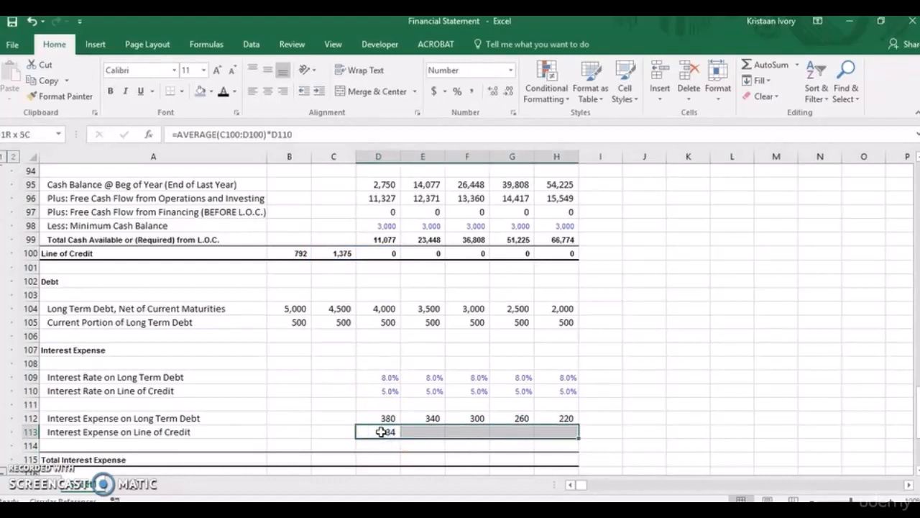
{"action": "key", "text": "ctrl+r"}
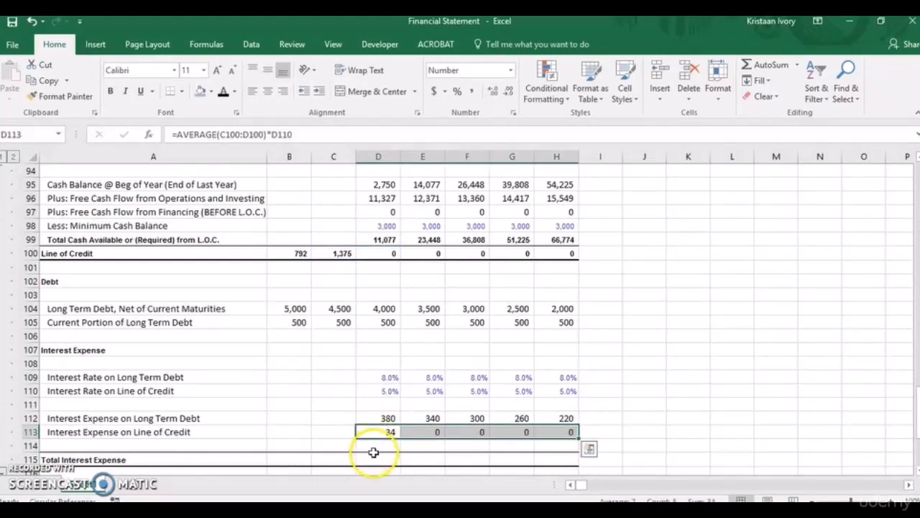
Calculate the 2017 Total Interest Expense in D115 with =SUM(D112:D113).
{"action": "left_click", "coordinate": [370, 461]}
{"action": "type", "text": "=sum("}
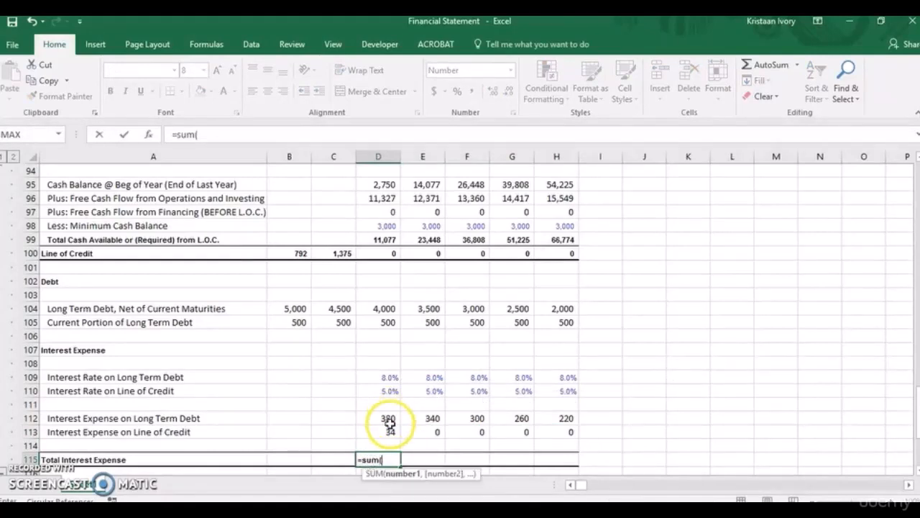
{"action": "left_click_drag", "start_coordinate": [388, 420], "coordinate": [389, 429]}
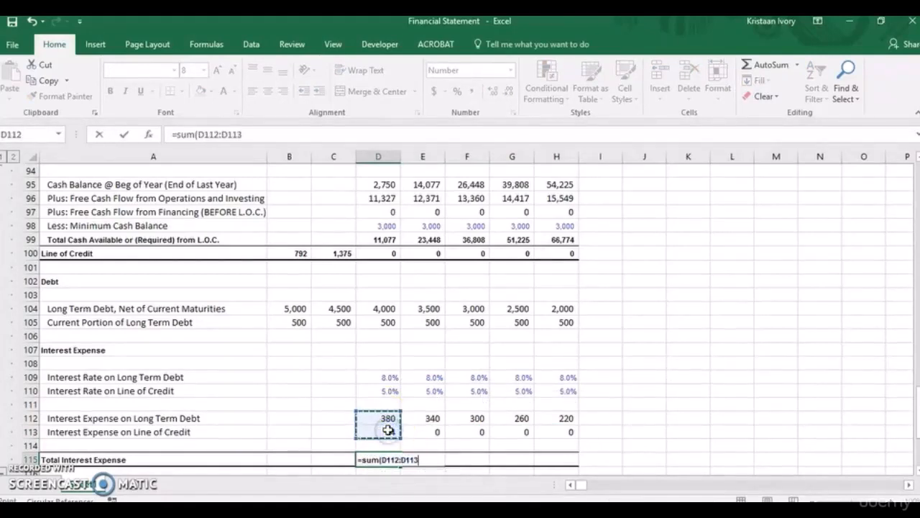
{"action": "key", "text": "Return"}
Copy the Total Interest Expense formula from D115 across to 2021 in H115.
{"action": "left_click", "coordinate": [382, 444]}
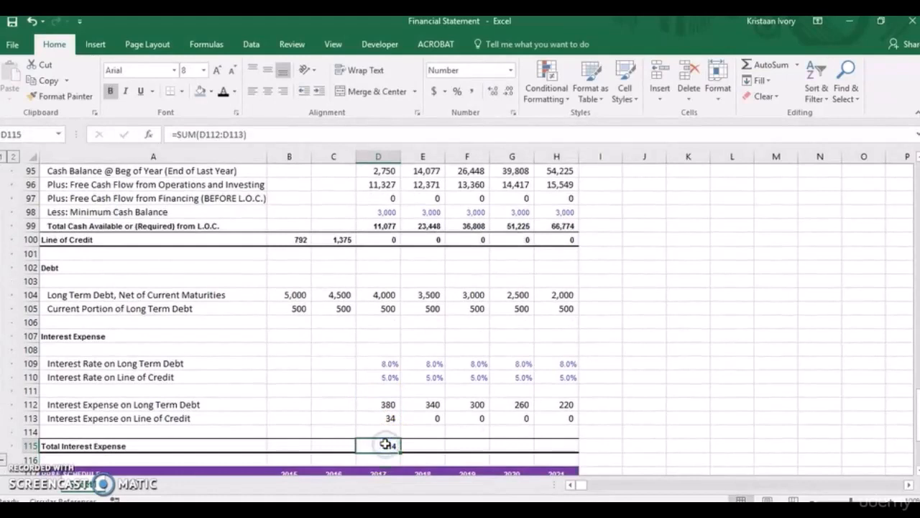
{"action": "key", "text": "shift+Right"}
{"action": "key", "text": "shift+Right"}
{"action": "key", "text": "shift+Right"}
{"action": "key", "text": "shift+Right"}
{"action": "key", "text": "ctrl+r"}
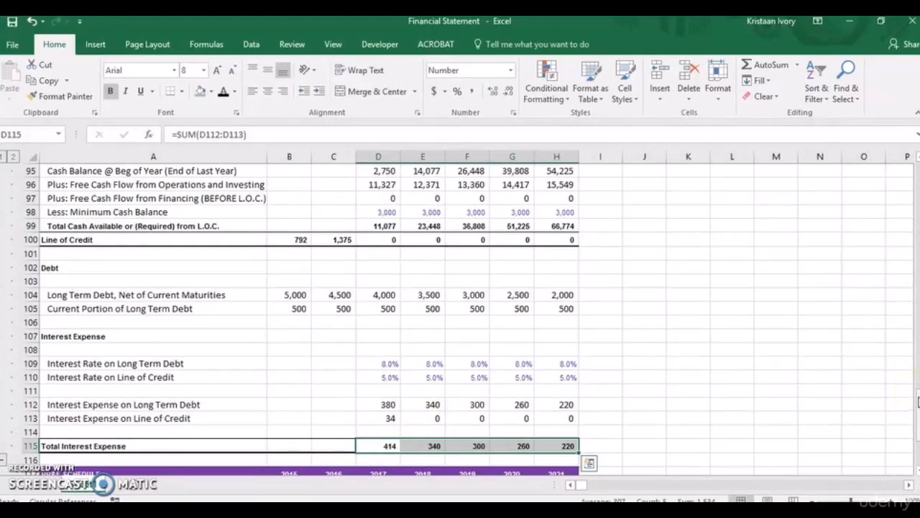
Link the 2017 Interest Expense on the income statement in D17 to Total Interest Expense with =D115.
{"action": "left_click_drag", "start_coordinate": [917, 403], "coordinate": [916, 199]}
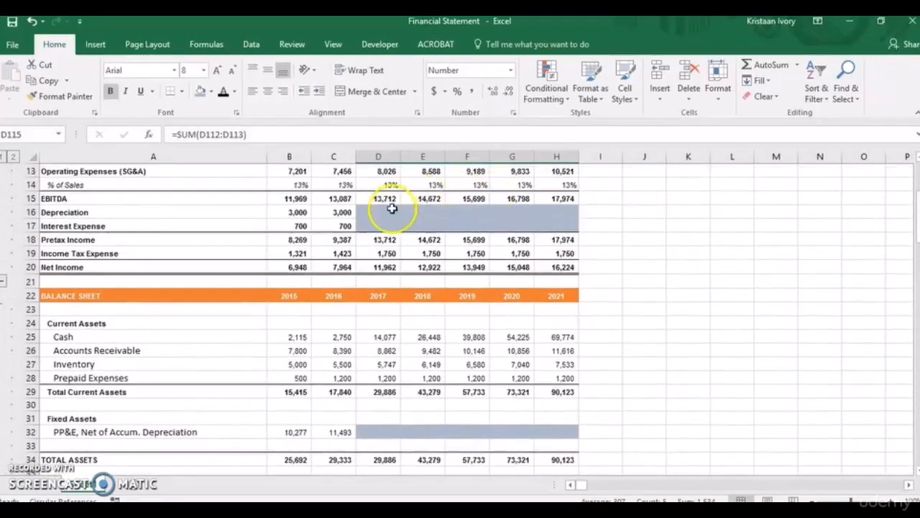
{"action": "left_click", "coordinate": [377, 227]}
{"action": "type", "text": "="}
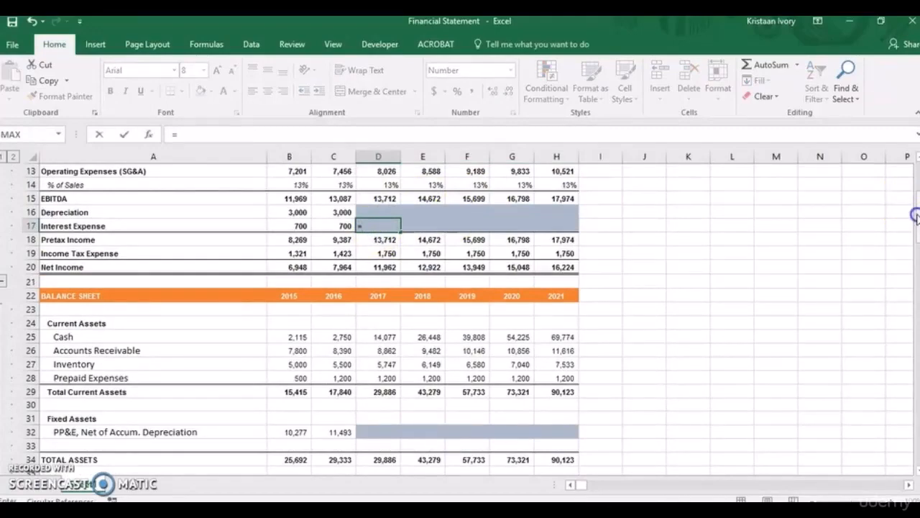
{"action": "left_click_drag", "start_coordinate": [910, 198], "coordinate": [870, 407]}
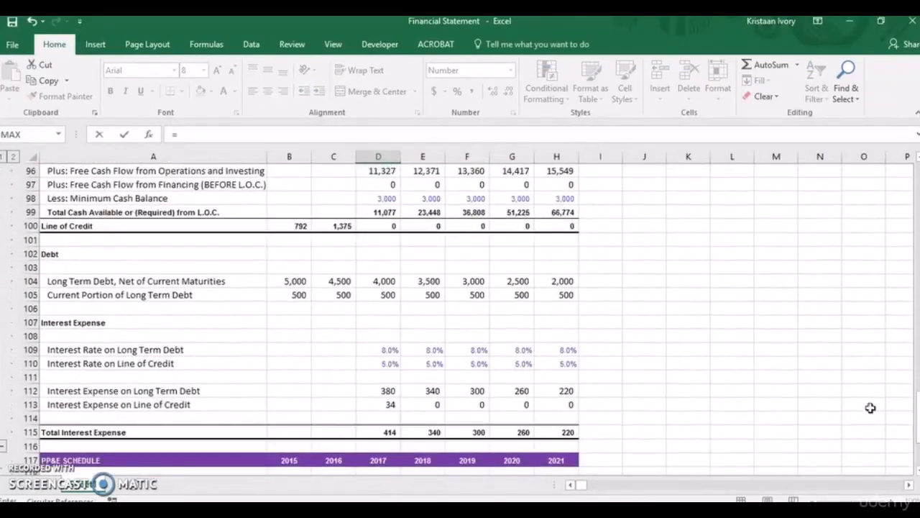
{"action": "key", "text": "Return"}
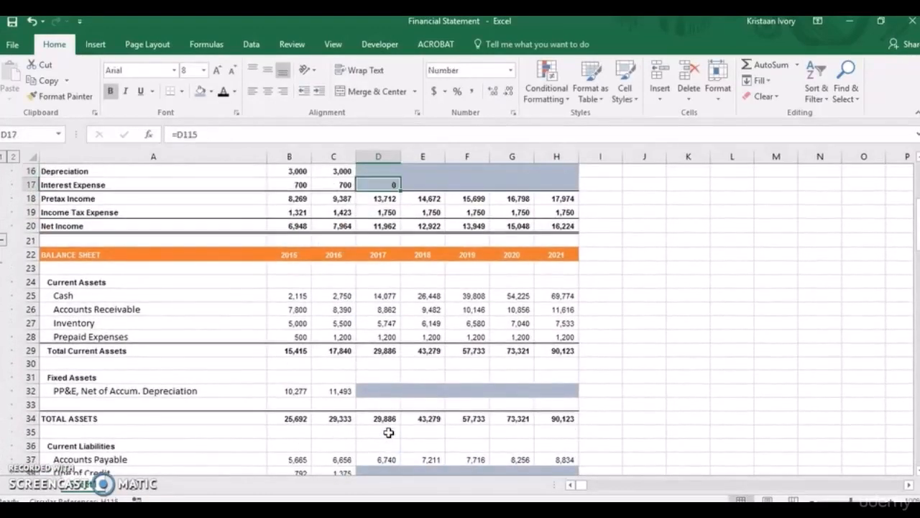
Replace the 2017 Interest Expense formula in D17 with the fixed value 414 from the debt schedule's Total Interest Expense.
{"action": "key", "text": "Down"}
{"action": "key", "text": "Down"}
{"action": "key", "text": "Down"}
{"action": "key", "text": "Down"}
{"action": "key", "text": "Down"}
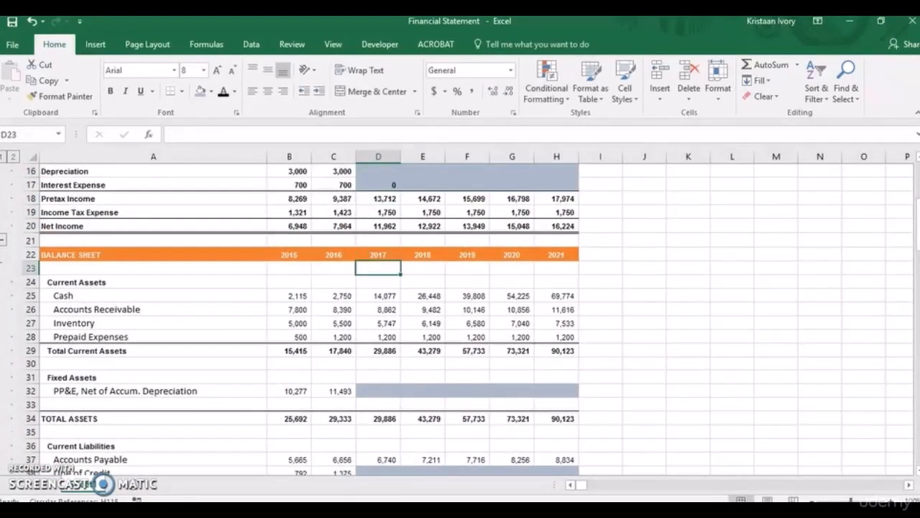
{"action": "left_click_drag", "start_coordinate": [918, 233], "coordinate": [918, 413]}
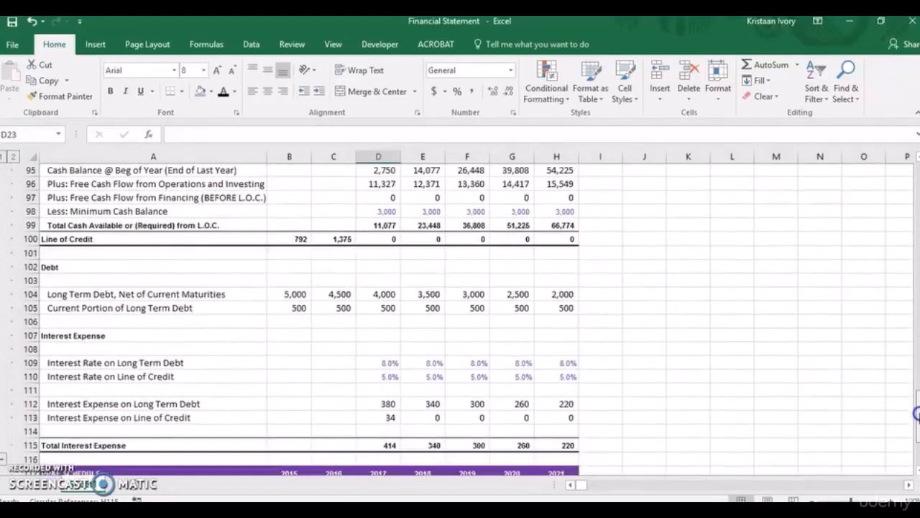
{"action": "left_click_drag", "start_coordinate": [917, 415], "coordinate": [910, 217]}
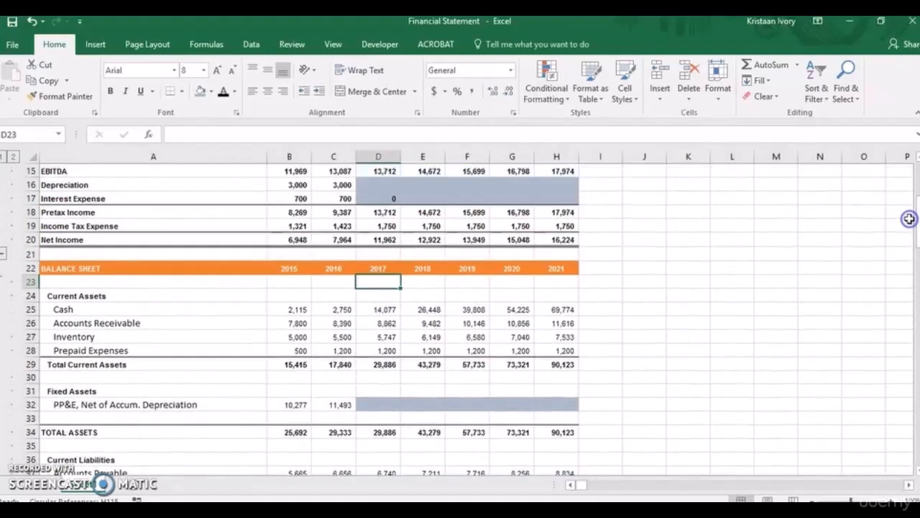
{"action": "left_click", "coordinate": [382, 198]}
{"action": "key", "text": "BackSpace"}
{"action": "type", "text": "414"}
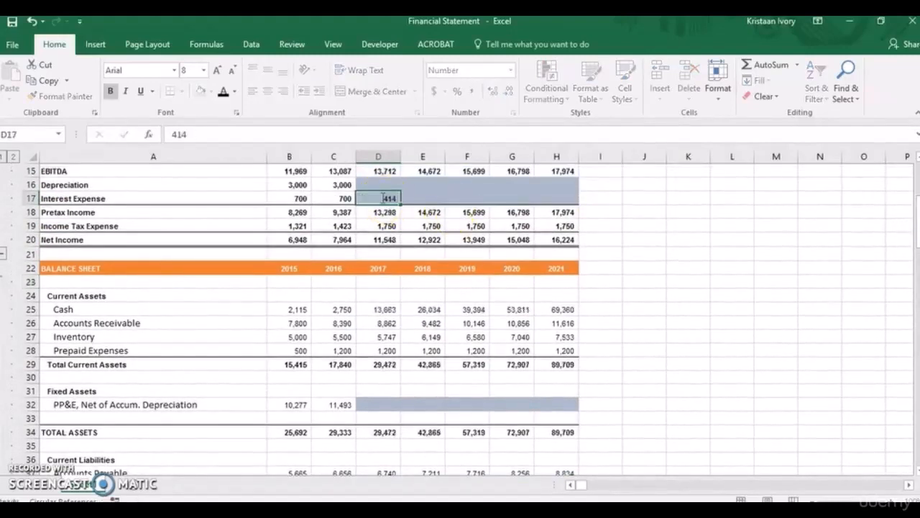
Enter 340 as the 2018 Interest Expense on the income statement in E17.
{"action": "key", "text": "Tab"}
{"action": "type", "text": "34"}
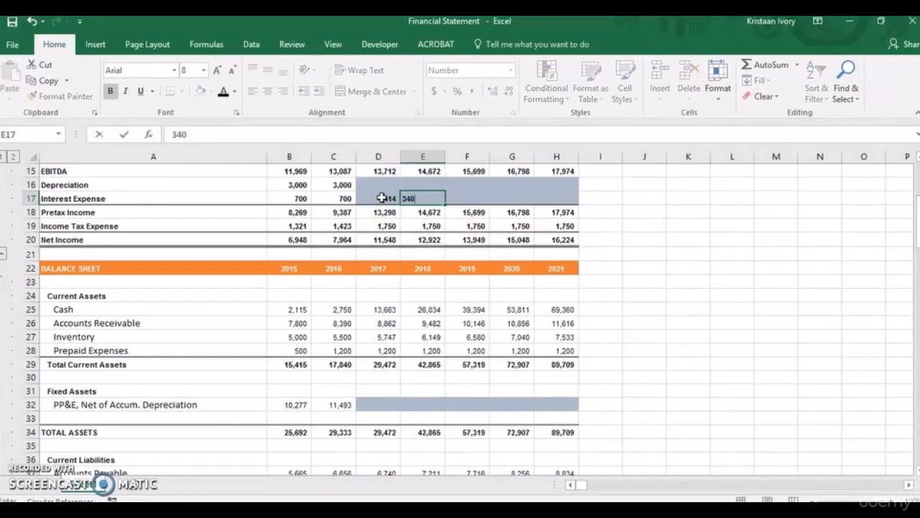
{"action": "key", "text": "Return"}
{"action": "type", "text": "300"}
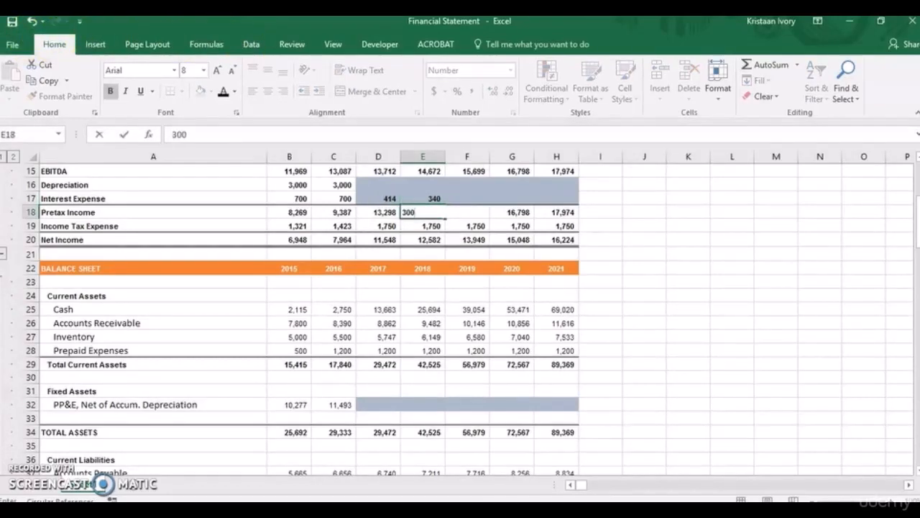
{"action": "left_click", "coordinate": [31, 22]}
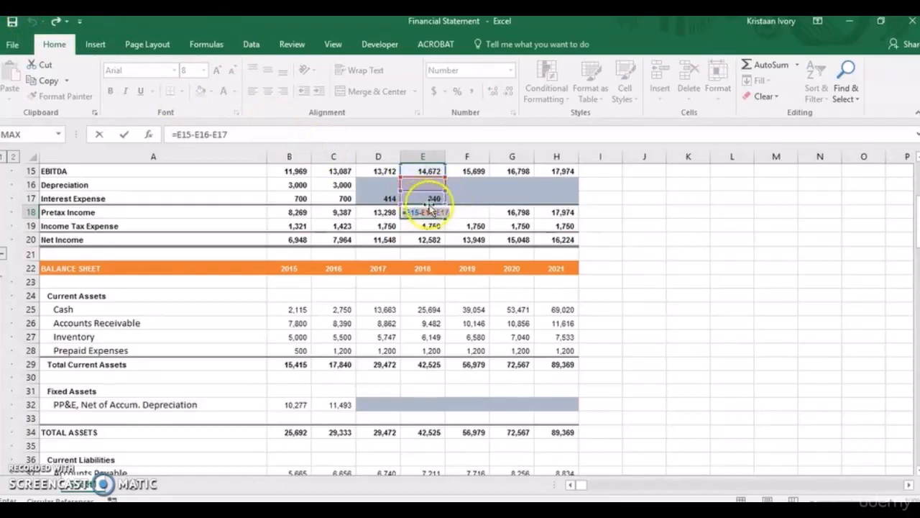
{"action": "key", "text": "Return"}
Enter the 2019, 2020 and 2021 Interest Expense as 300, 260 and 220 in F17:H17.
{"action": "left_click", "coordinate": [472, 196]}
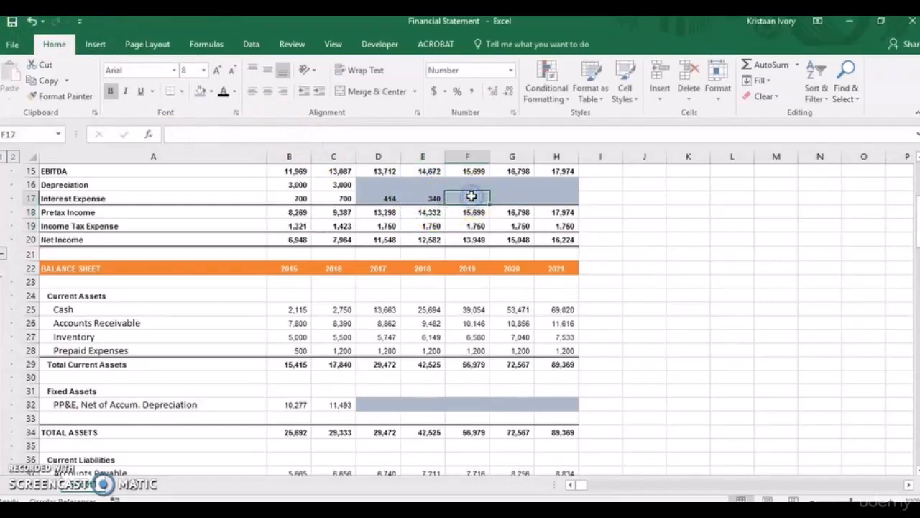
{"action": "double_click", "coordinate": [472, 196]}
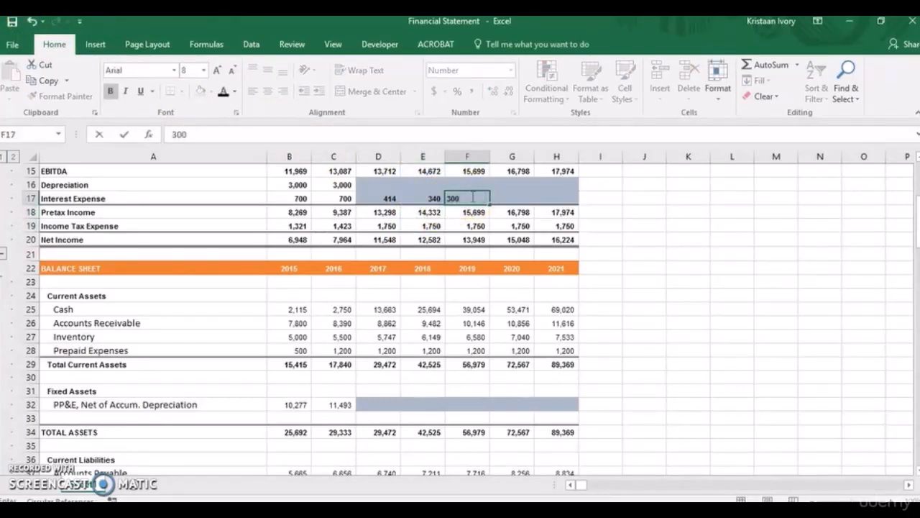
{"action": "key", "text": "Tab"}
{"action": "type", "text": "26"}
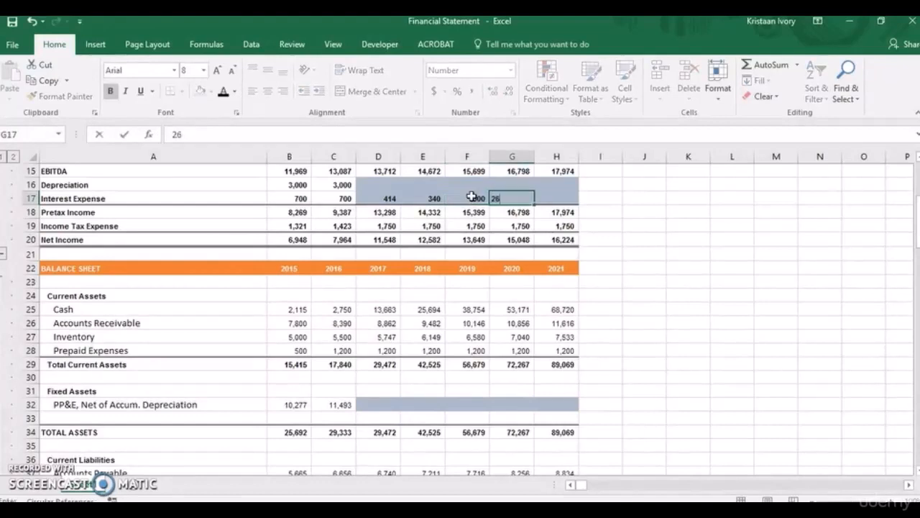
{"action": "key", "text": "Tab"}
{"action": "type", "text": "220"}
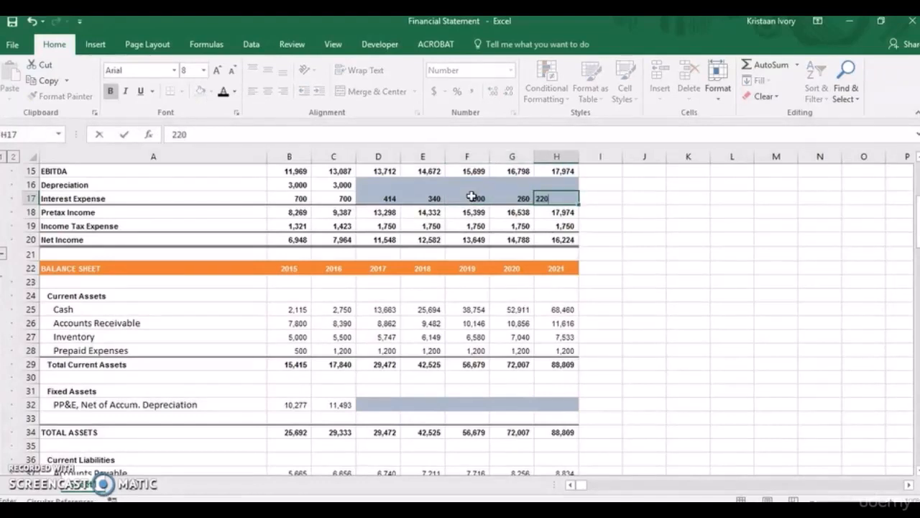
{"action": "key", "text": "Return"}
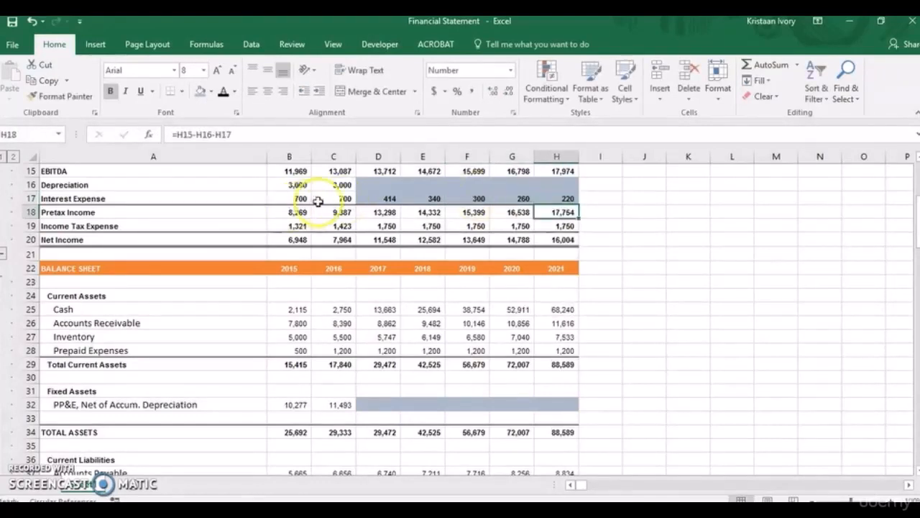
Remove the fill colour from the projected Interest Expense cells D17:H17.
{"action": "left_click", "coordinate": [383, 198]}
{"action": "key", "text": "shift+Right"}
{"action": "key", "text": "shift+Right"}
{"action": "key", "text": "shift+Right"}
{"action": "key", "text": "shift+Right"}
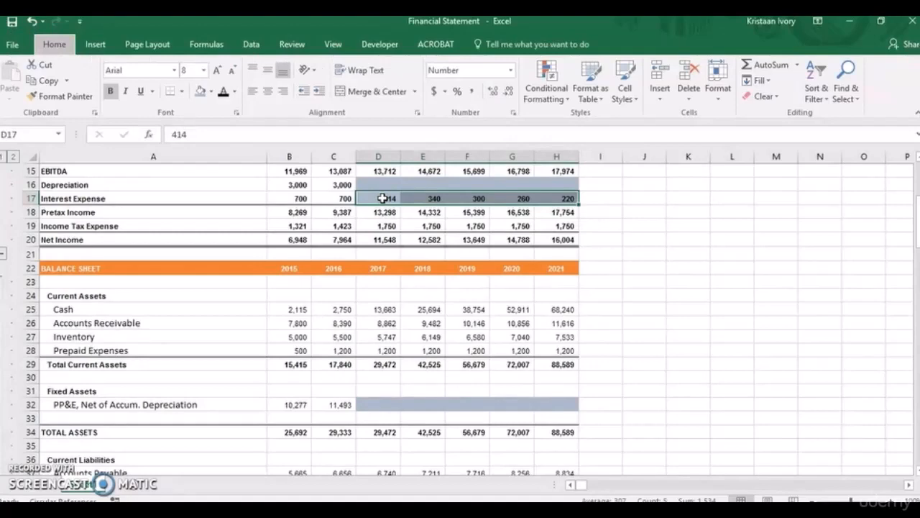
{"action": "key", "text": "h"}
{"action": "key", "text": "h"}
{"action": "key", "text": "n"}
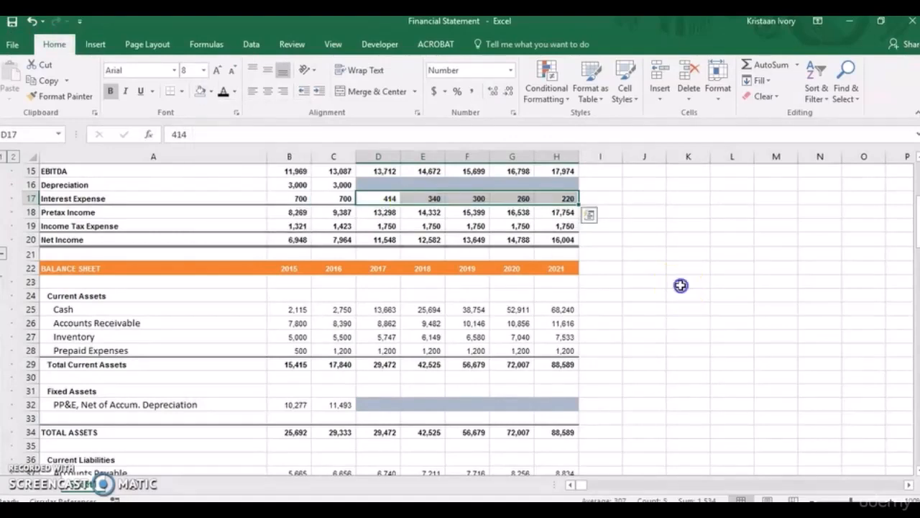
{"action": "left_click", "coordinate": [681, 285]}
Link the balance sheet's 2017 Line of Credit in D38 to the debt schedule's Line of Credit with =D100.
{"action": "left_click_drag", "start_coordinate": [914, 220], "coordinate": [916, 242]}
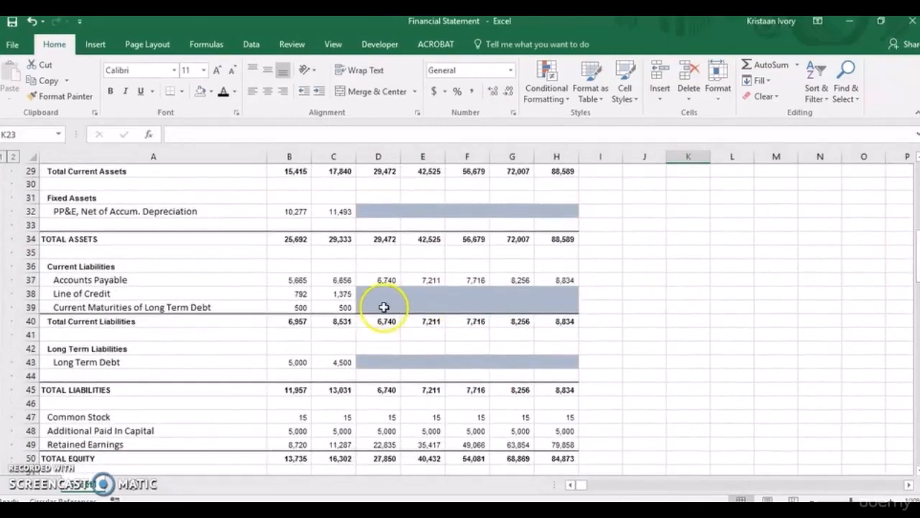
{"action": "left_click", "coordinate": [374, 294]}
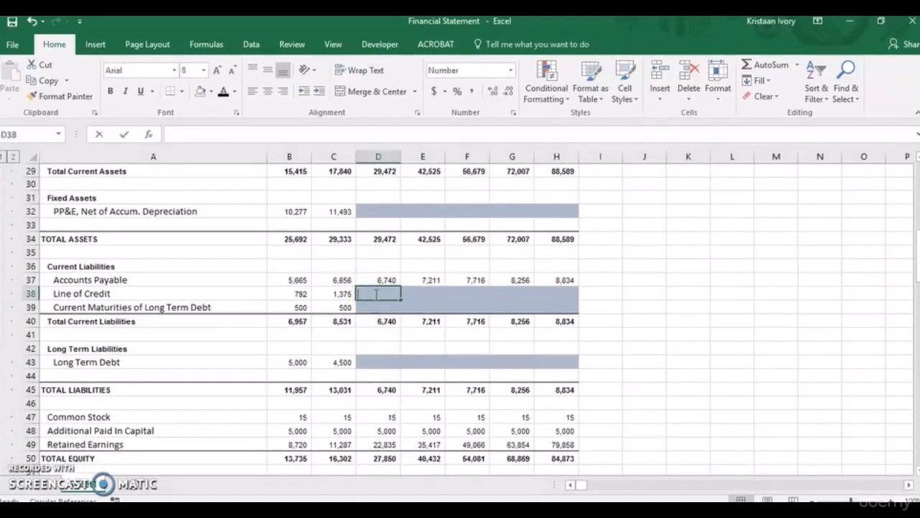
{"action": "type", "text": "="}
{"action": "left_click_drag", "start_coordinate": [910, 248], "coordinate": [918, 386]}
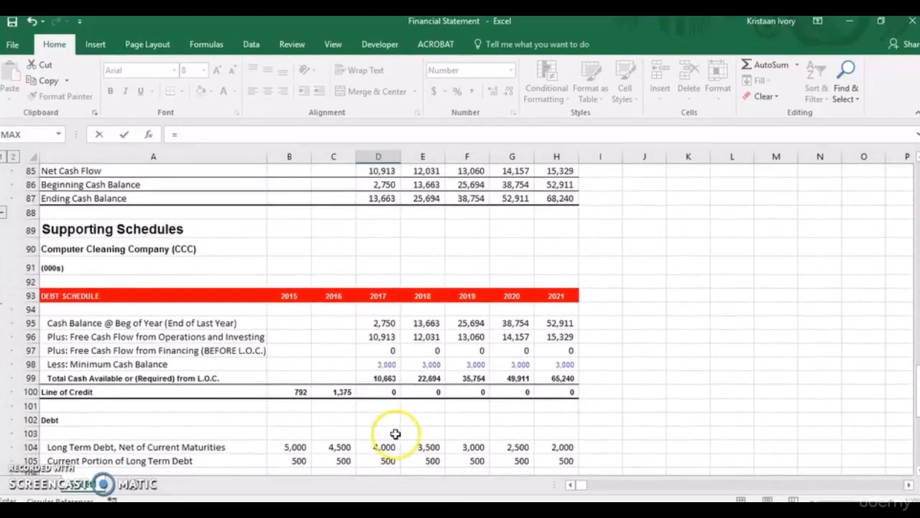
{"action": "left_click", "coordinate": [381, 392]}
{"action": "key", "text": "Return"}
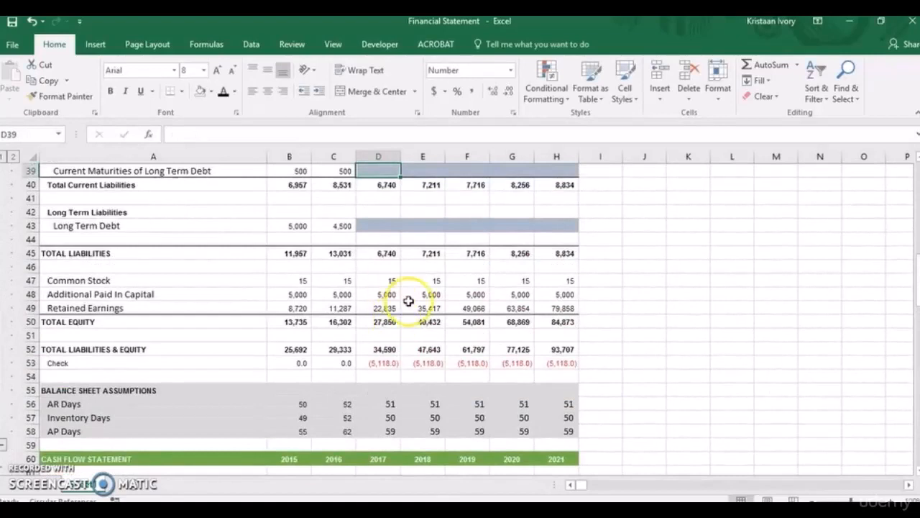
Copy the Line of Credit formula from D38 across to 2021 in H38.
{"action": "key", "text": "Up"}
{"action": "key", "text": "shift+Right"}
{"action": "key", "text": "shift+Right"}
{"action": "key", "text": "shift+Right"}
{"action": "key", "text": "shift+Right"}
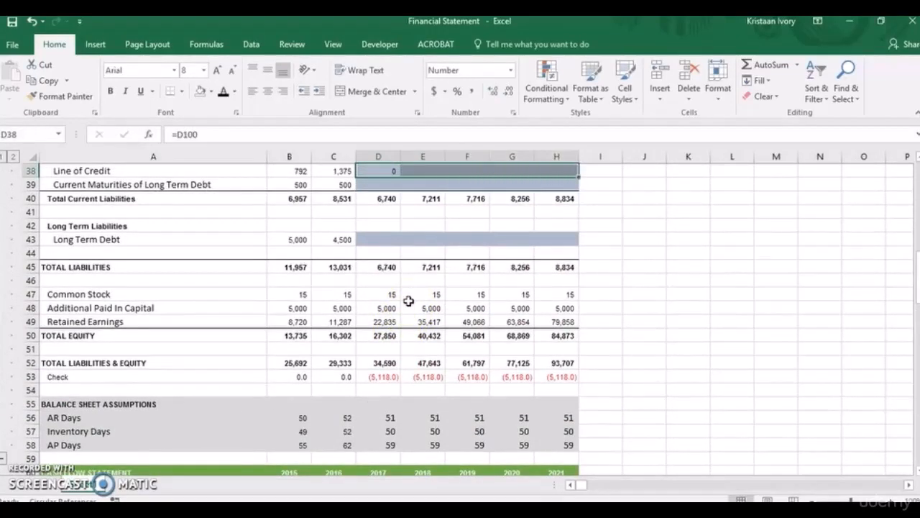
{"action": "key", "text": "ctrl+r"}
Link the 2017 Current Maturities of Long Term Debt in D39 to the debt schedule's Current Portion of Long Term Debt with =D105.
{"action": "left_click", "coordinate": [374, 181]}
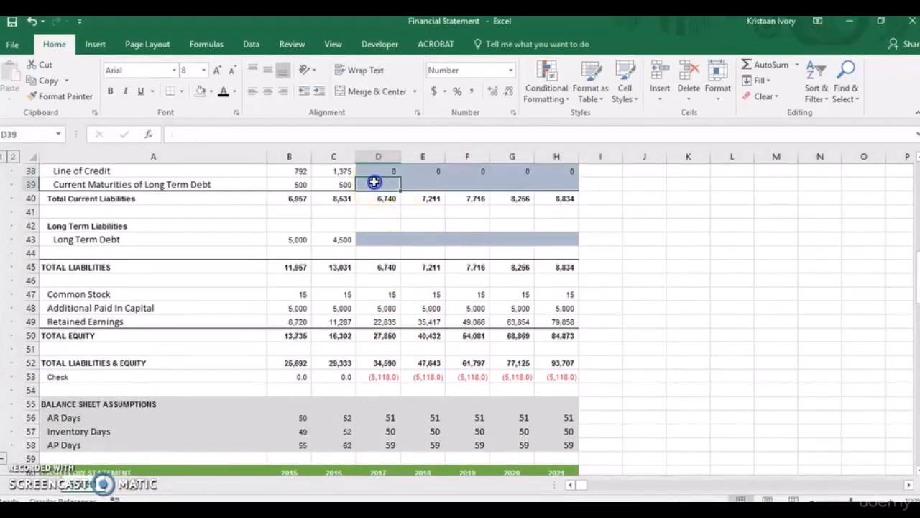
{"action": "type", "text": "="}
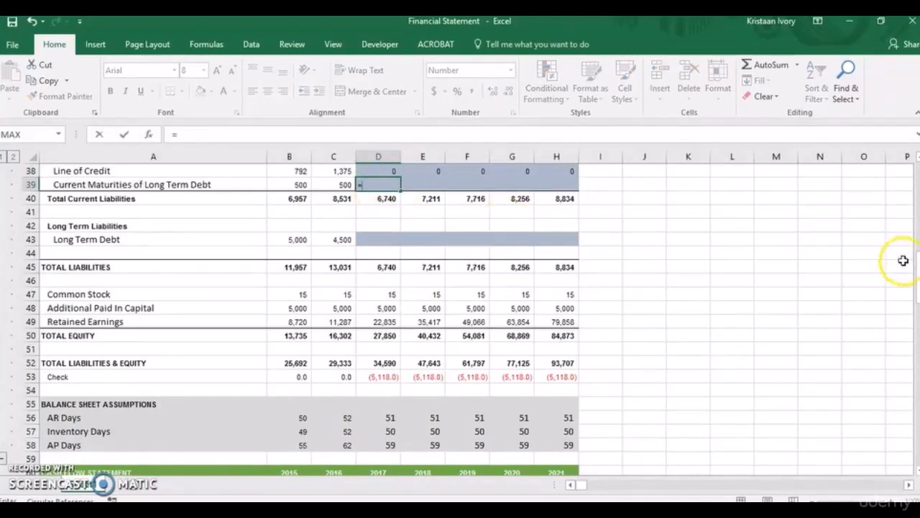
{"action": "left_click_drag", "start_coordinate": [915, 269], "coordinate": [915, 384]}
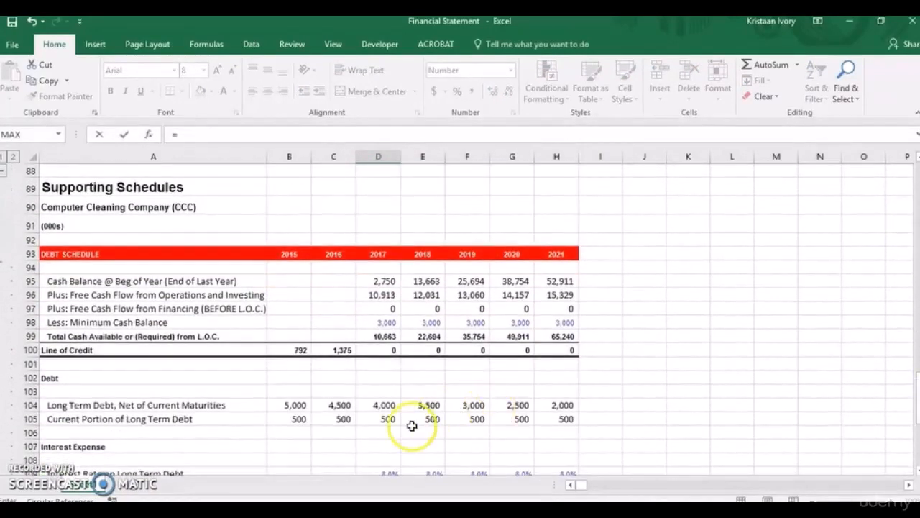
{"action": "left_click", "coordinate": [388, 420]}
{"action": "key", "text": "Return"}
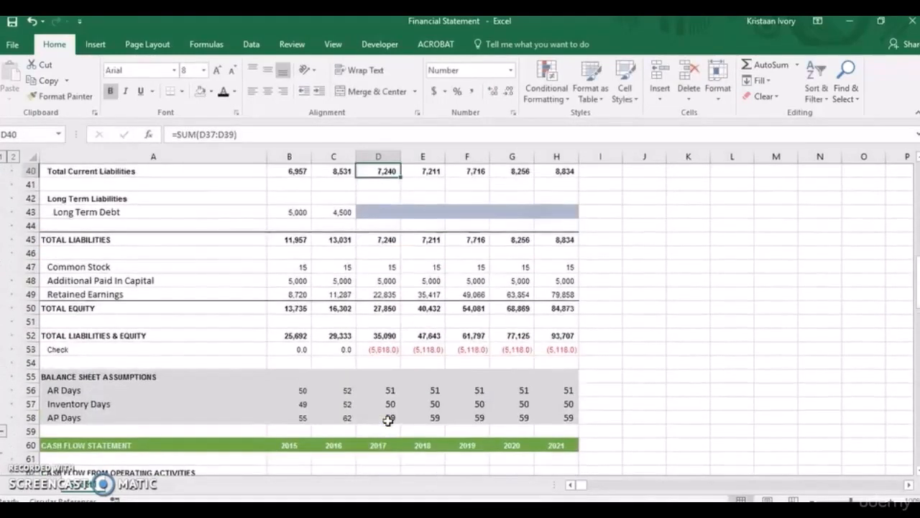
Copy the Current Maturities of Long Term Debt formula from D39 across to 2021 in H39.
{"action": "key", "text": "Up"}
{"action": "key", "text": "shift+Right"}
{"action": "key", "text": "shift+Right"}
{"action": "key", "text": "shift+Right"}
{"action": "key", "text": "shift+Right"}
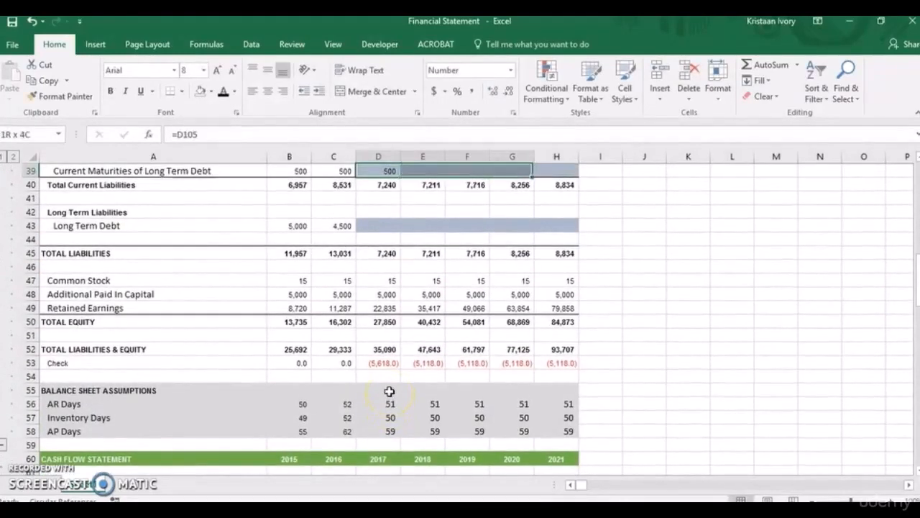
{"action": "key", "text": "ctrl+r"}
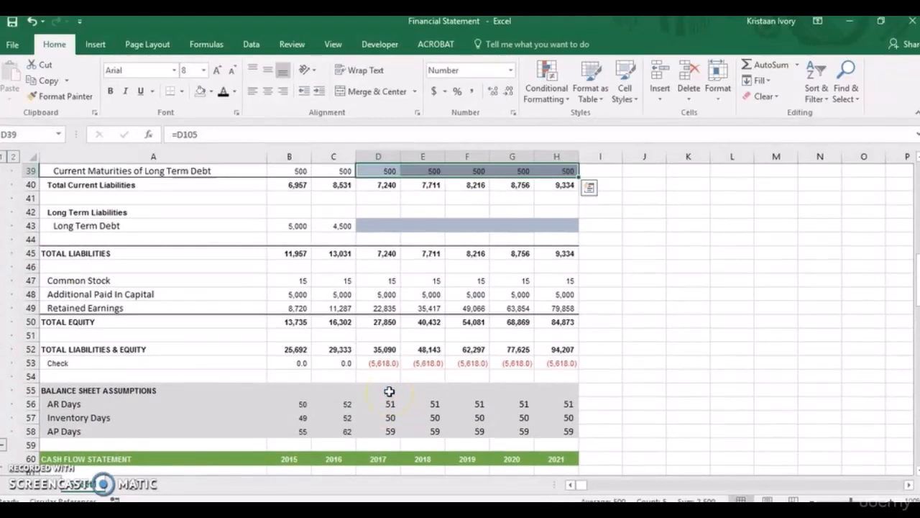
Remove the fill colour from the projected Line of Credit and Current Maturities cells D38:H39.
{"action": "key", "text": "shift+Up"}
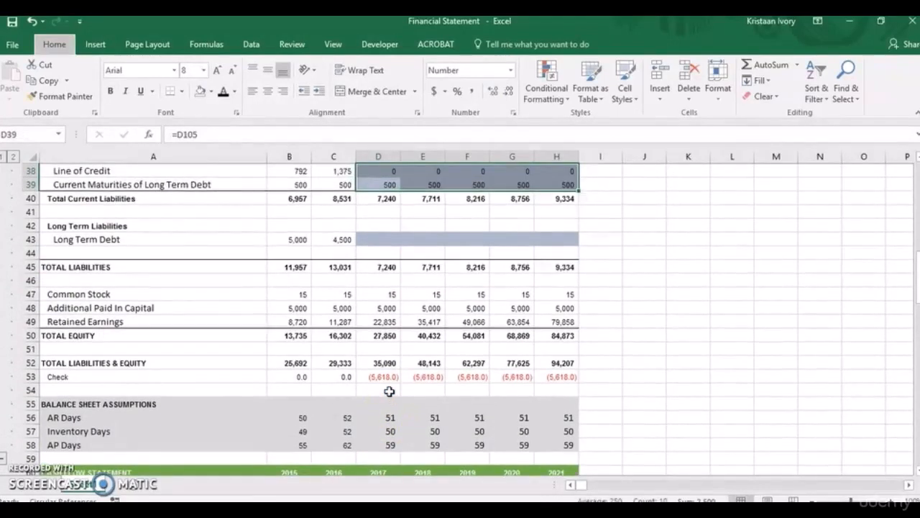
{"action": "key", "text": "h"}
{"action": "key", "text": "h"}
{"action": "key", "text": "n"}
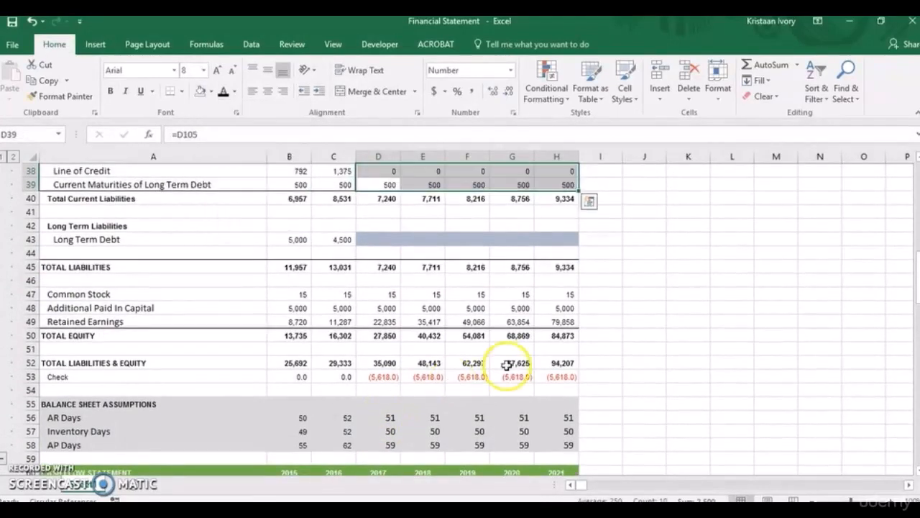
Link the balance sheet's 2017 Long Term Debt in D43 to Long Term Debt, Net of Current Maturities with =D104.
{"action": "left_click", "coordinate": [372, 237]}
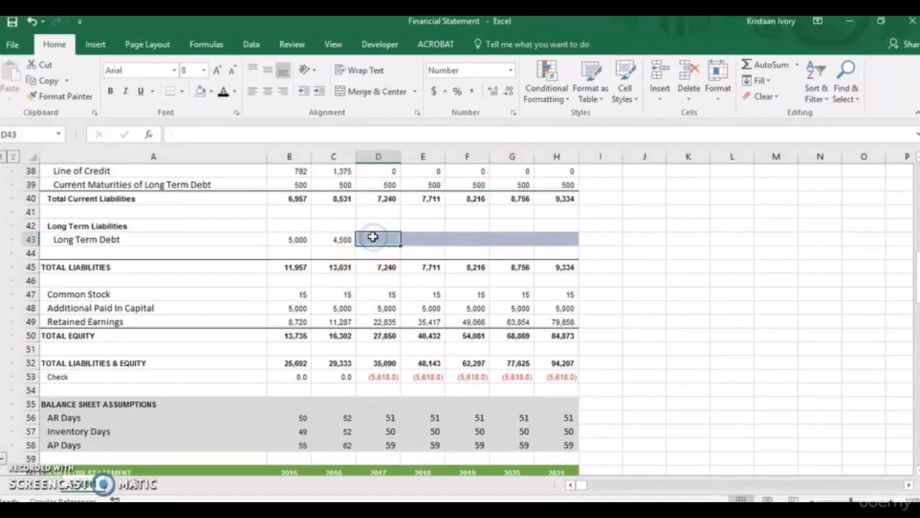
{"action": "type", "text": "="}
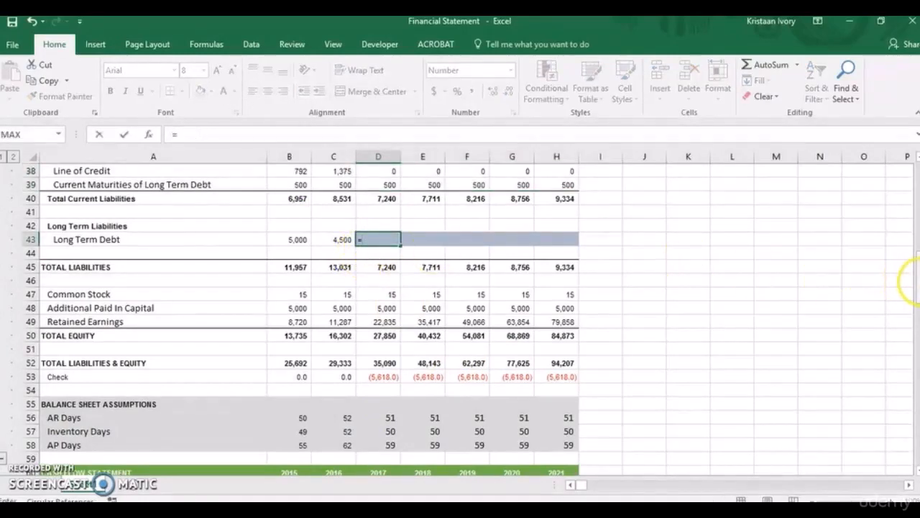
{"action": "left_click_drag", "start_coordinate": [918, 279], "coordinate": [918, 406]}
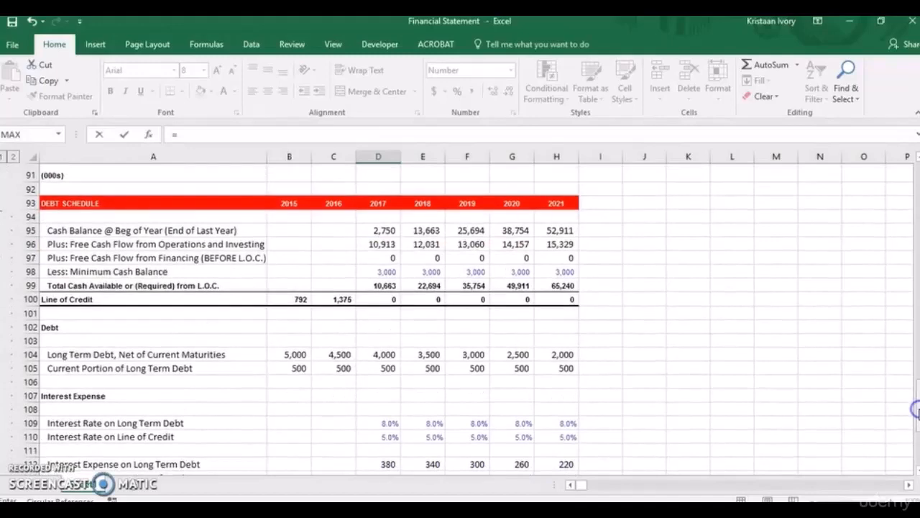
{"action": "left_click", "coordinate": [379, 354]}
{"action": "key", "text": "Return"}
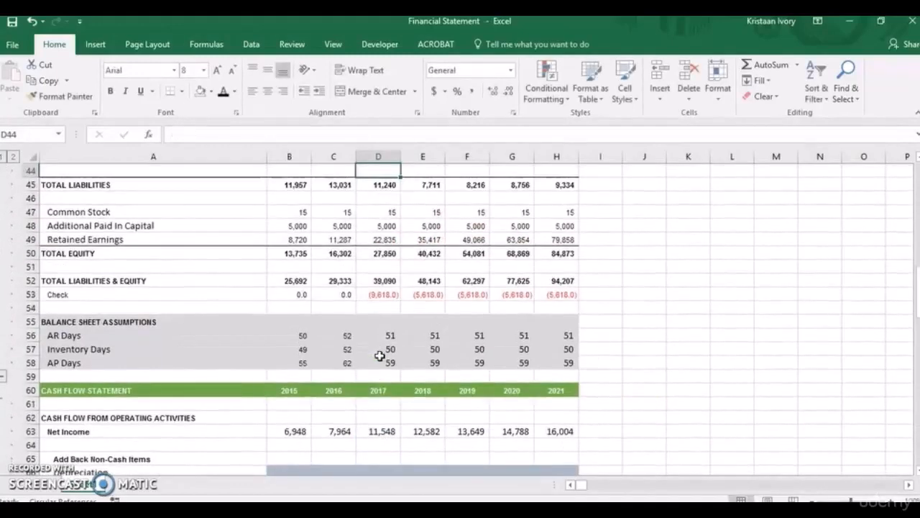
Copy the Long Term Debt formula from D43 across to 2021 in H43 and remove the fill colour from D43:H43.
{"action": "key", "text": "Up"}
{"action": "key", "text": "shift+Right"}
{"action": "key", "text": "shift+Right"}
{"action": "key", "text": "shift+Right"}
{"action": "key", "text": "shift+Right"}
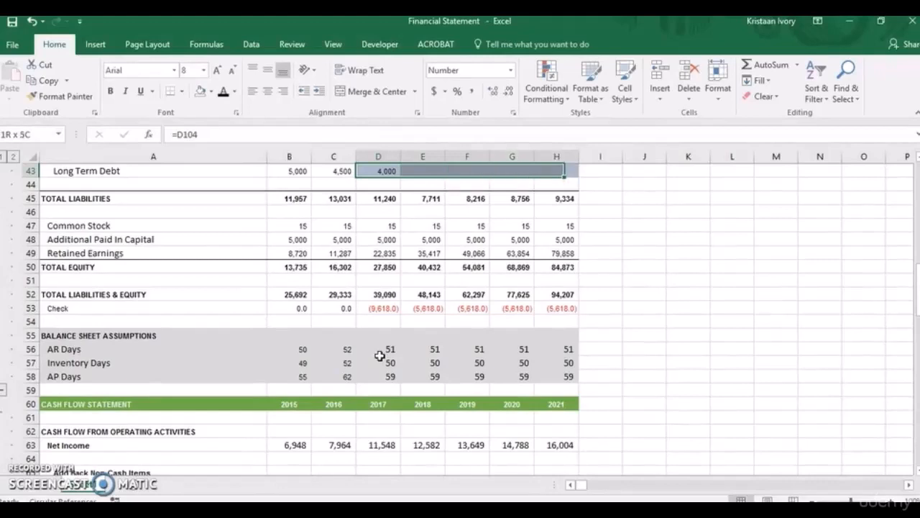
{"action": "key", "text": "ctrl+r"}
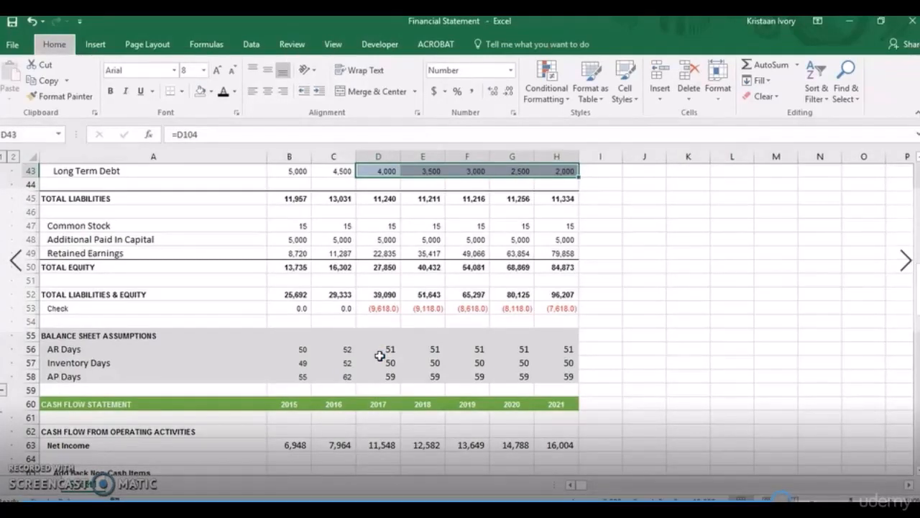
{"action": "key", "text": "n"}
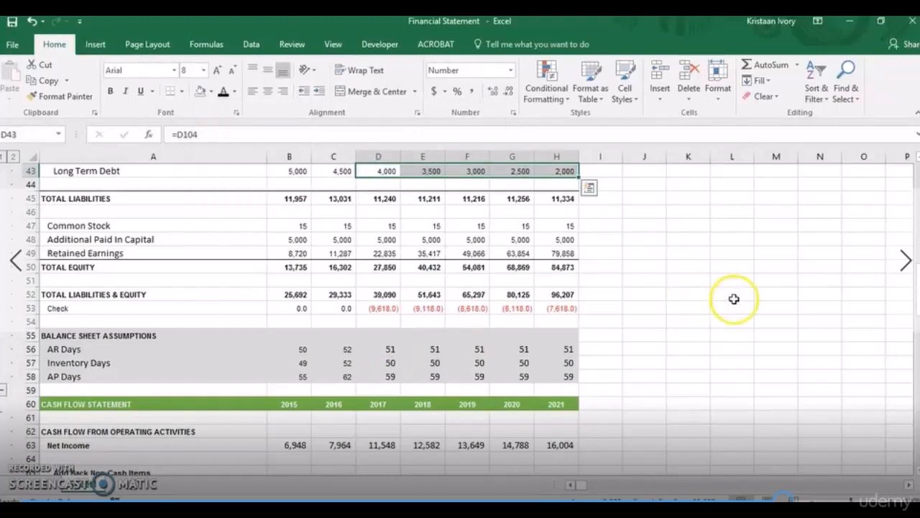
{"action": "left_click", "coordinate": [823, 310]}
Review the balance sheet, income statement and cash flow statement for projection rows that are still shaded and empty.
{"action": "scroll", "coordinate": [916, 239], "scroll_direction": "up", "scroll_amount": 4}
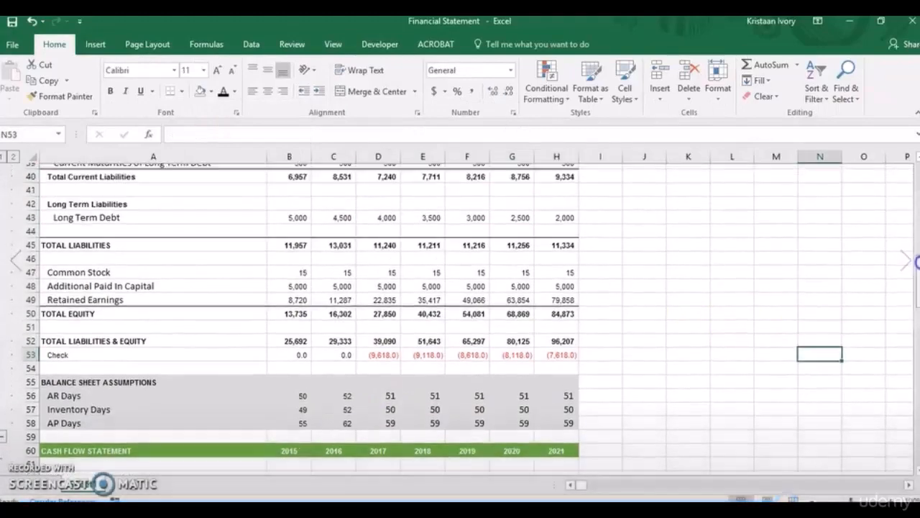
{"action": "scroll", "coordinate": [916, 240], "scroll_direction": "up", "scroll_amount": 3}
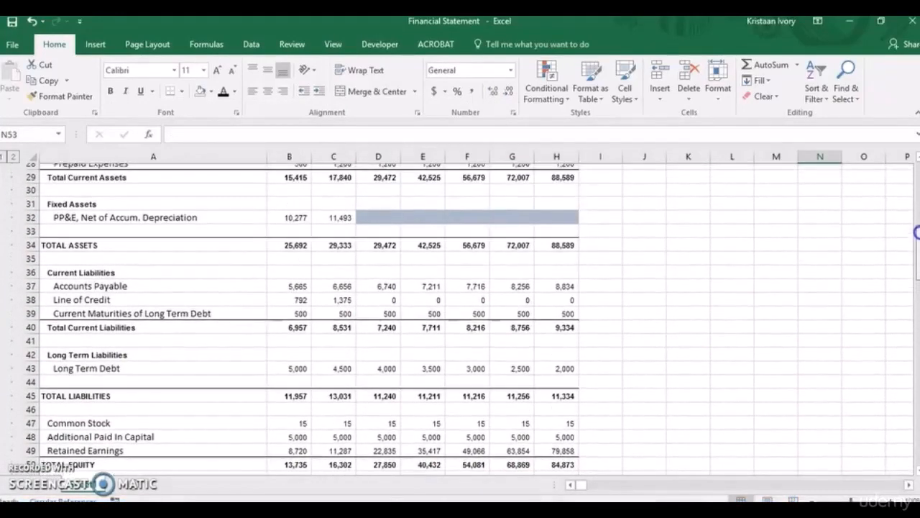
{"action": "scroll", "coordinate": [916, 225], "scroll_direction": "up", "scroll_amount": 1}
{"action": "scroll", "coordinate": [917, 225], "scroll_direction": "down", "scroll_amount": 4}
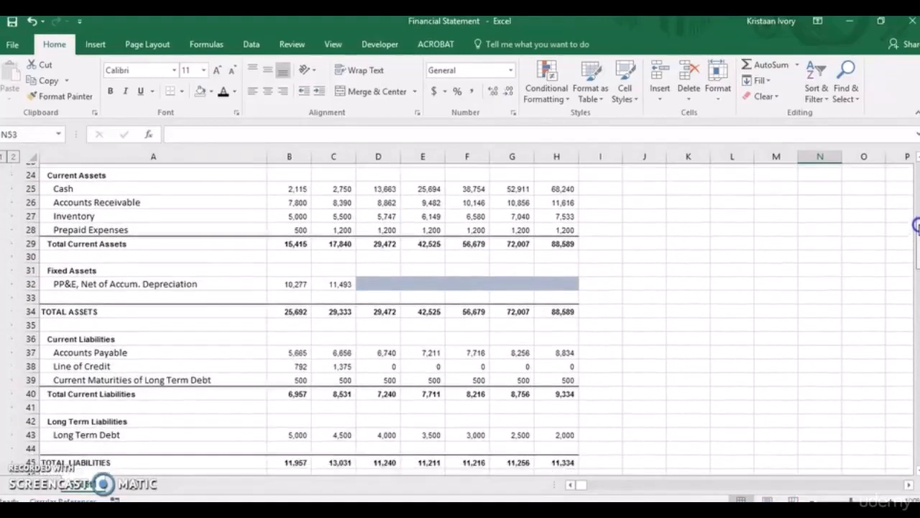
{"action": "scroll", "coordinate": [917, 225], "scroll_direction": "up", "scroll_amount": 1}
{"action": "scroll", "coordinate": [916, 225], "scroll_direction": "up", "scroll_amount": 6}
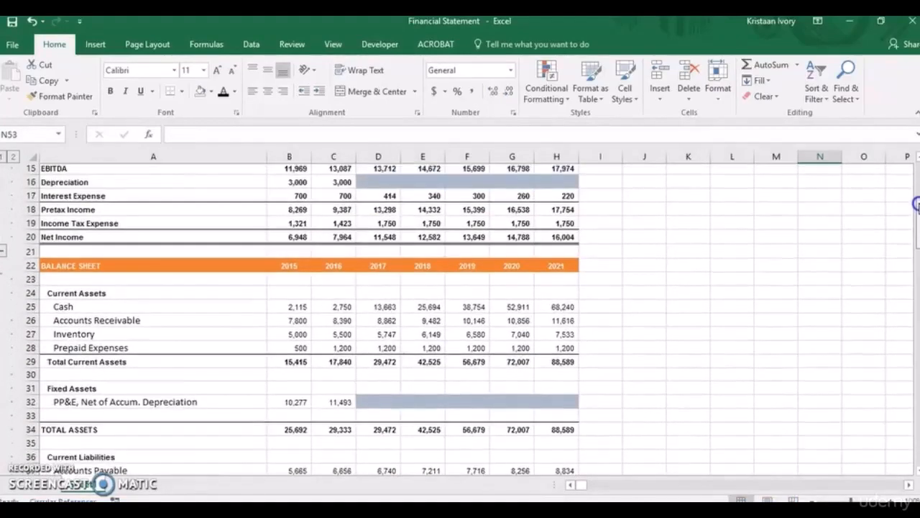
{"action": "left_click_drag", "start_coordinate": [916, 208], "coordinate": [916, 336]}
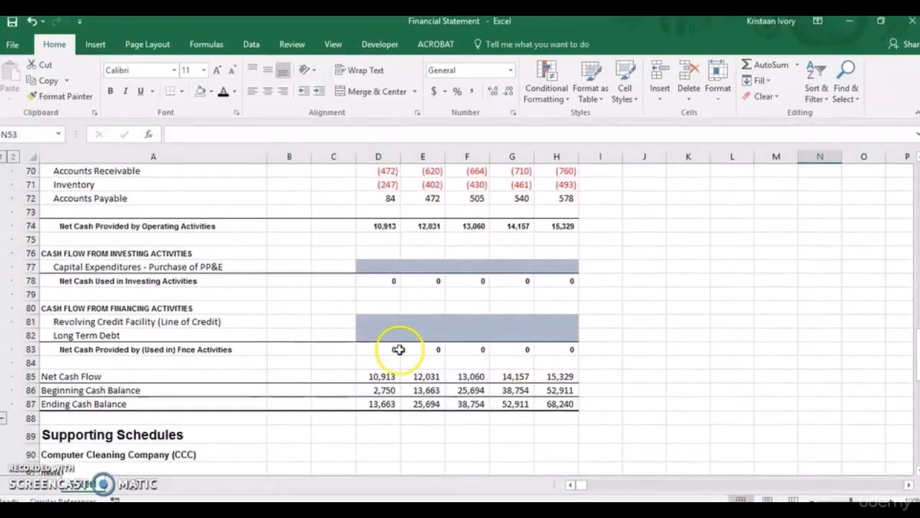
Calculate the 2017 Revolving Credit Facility cash flow in D81 as the change in Line of Credit with =D100-C100.
{"action": "left_click", "coordinate": [378, 324]}
{"action": "type", "text": "="}
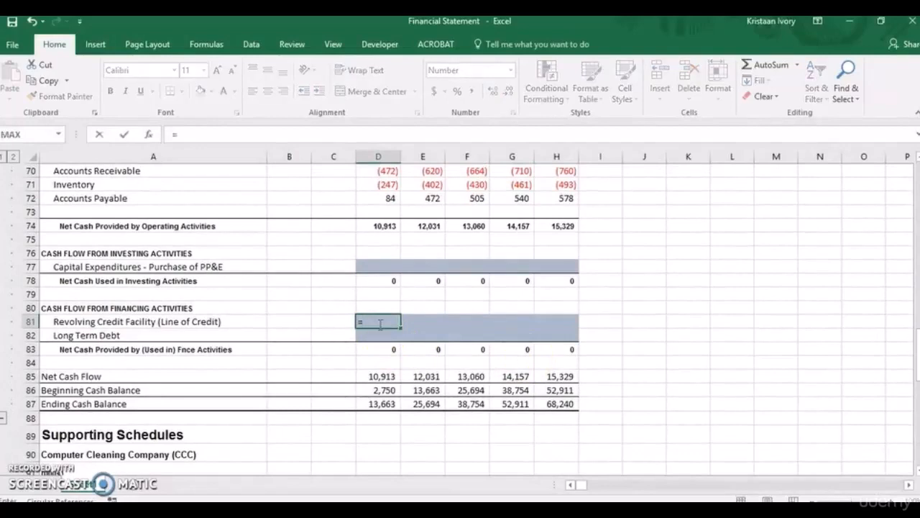
{"action": "left_click_drag", "start_coordinate": [917, 344], "coordinate": [917, 375]}
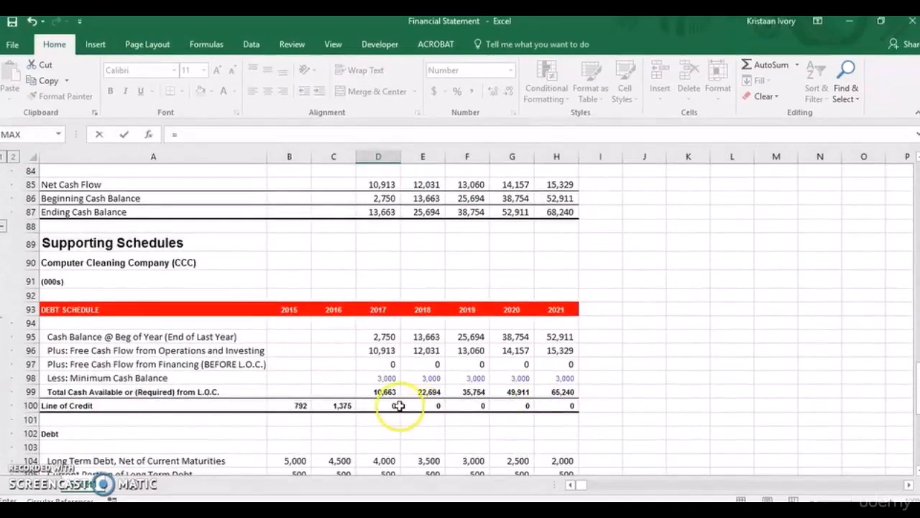
{"action": "left_click", "coordinate": [388, 406]}
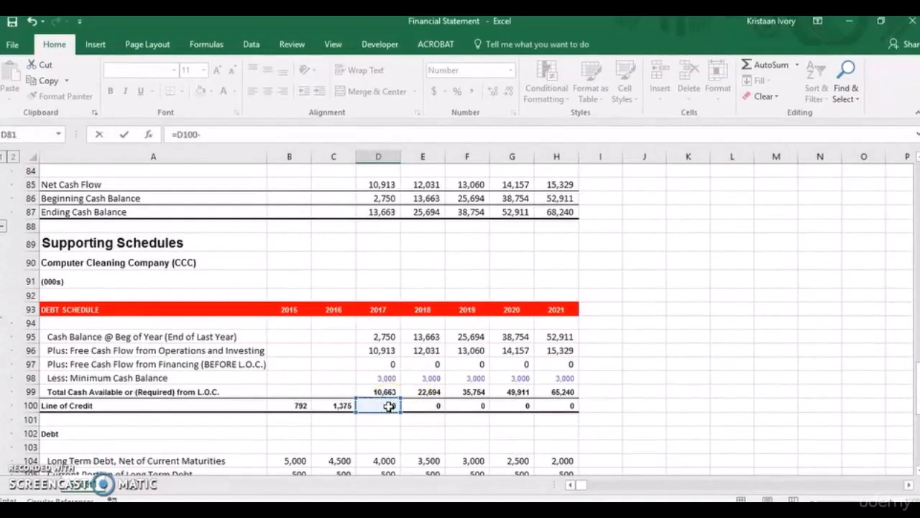
{"action": "left_click", "coordinate": [342, 406]}
{"action": "key", "text": "Return"}
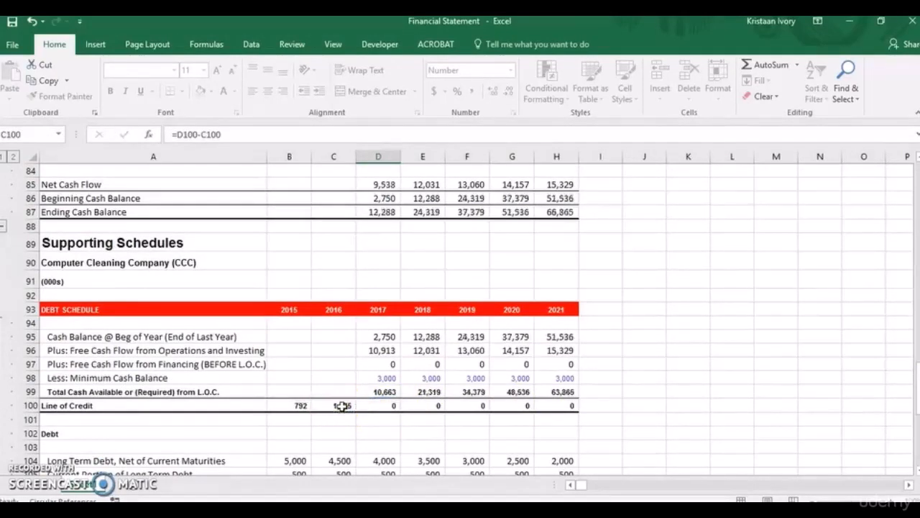
Copy the Revolving Credit Facility formula from D81 across to 2021 in H81.
{"action": "key", "text": "Up"}
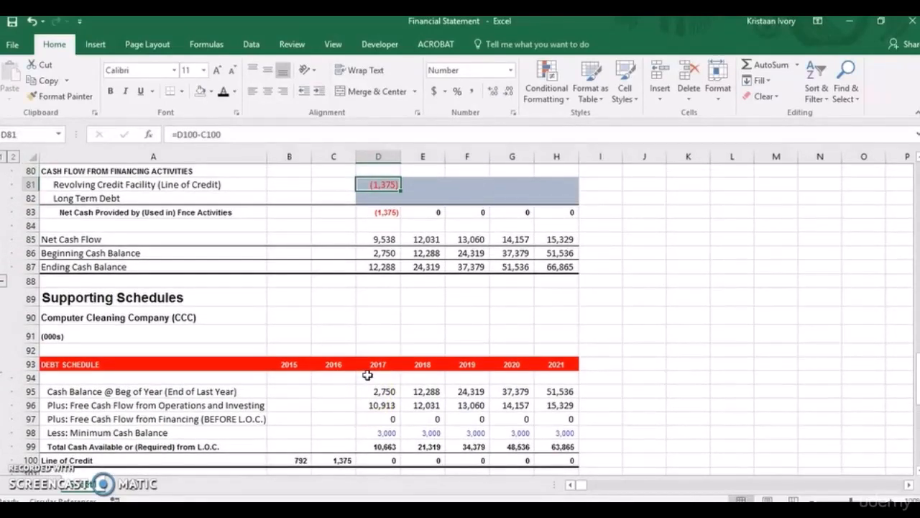
{"action": "key", "text": "shift+Right"}
{"action": "key", "text": "shift+Right"}
{"action": "key", "text": "shift+Right"}
{"action": "key", "text": "shift+Right"}
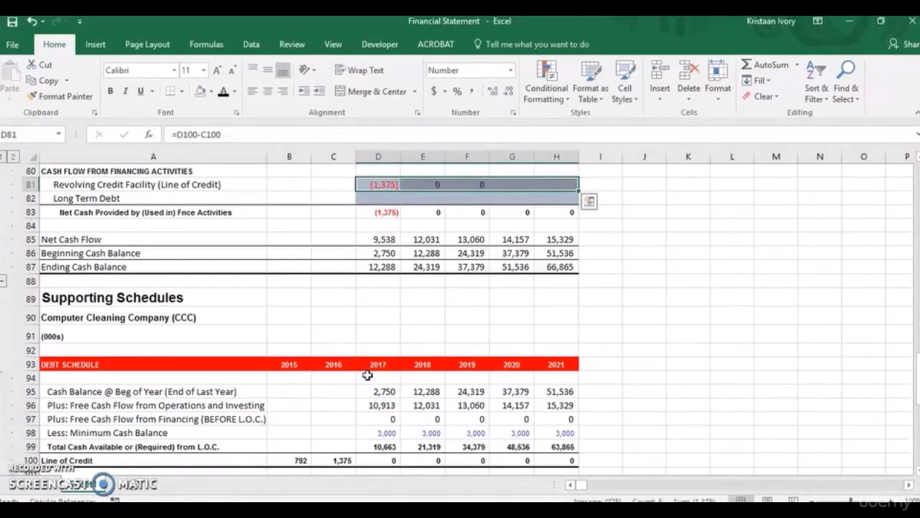
Calculate the 2017 Long Term Debt financing cash flow in D82 as the change in net long-term debt with =D104-C104.
{"action": "left_click", "coordinate": [376, 195]}
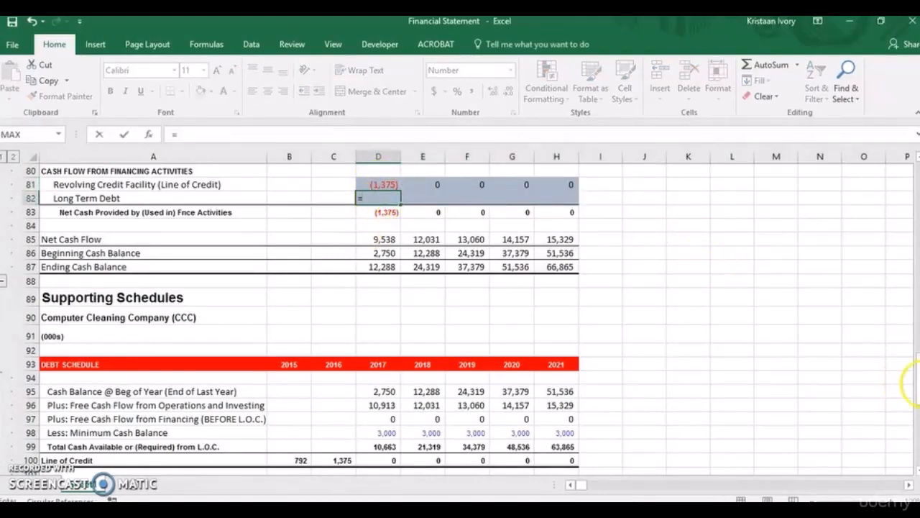
{"action": "scroll", "coordinate": [916, 386], "scroll_direction": "down", "scroll_amount": 3}
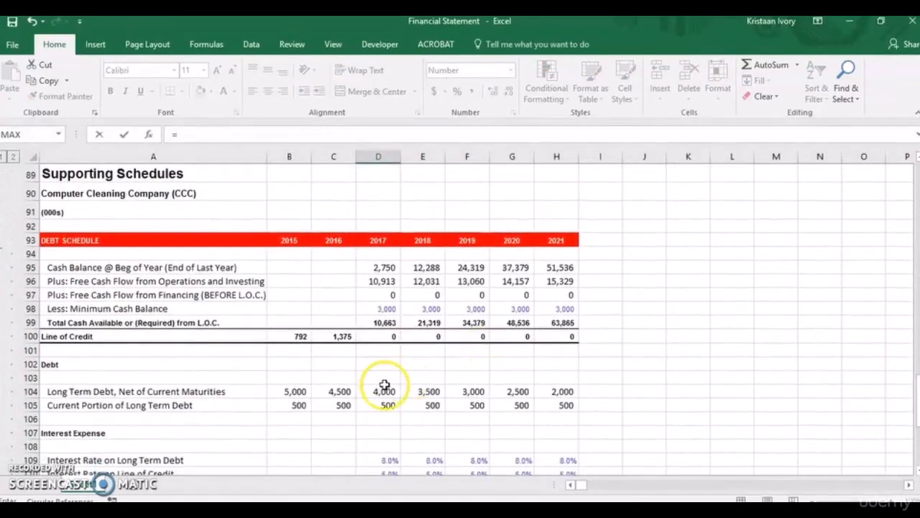
{"action": "left_click", "coordinate": [381, 389]}
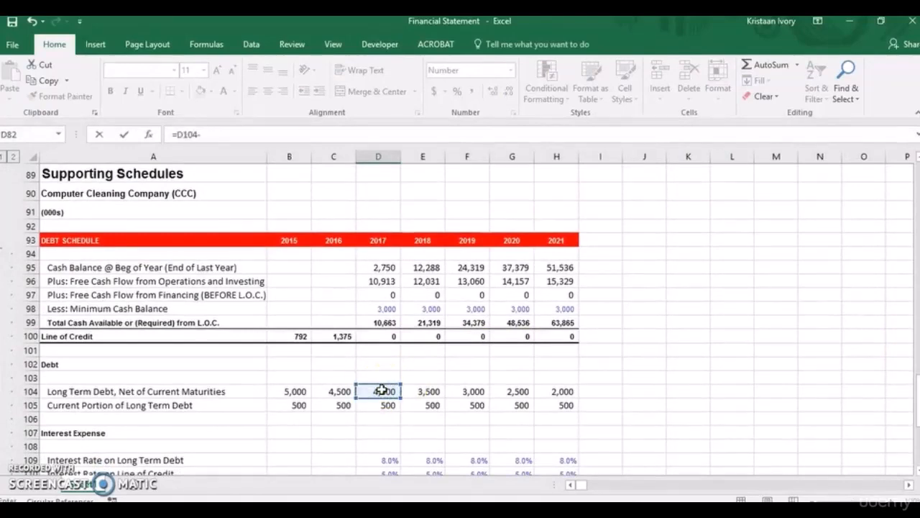
{"action": "type", "text": "-"}
{"action": "left_click", "coordinate": [344, 392]}
{"action": "key", "text": "Return"}
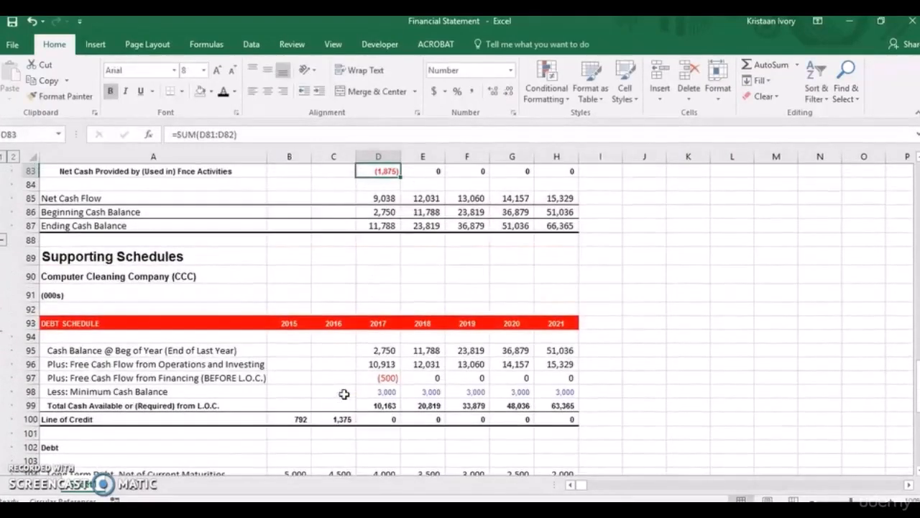
{"action": "key", "text": "shift+Right"}
{"action": "key", "text": "shift+Right"}
{"action": "key", "text": "shift+Right"}
{"action": "key", "text": "shift+Right"}
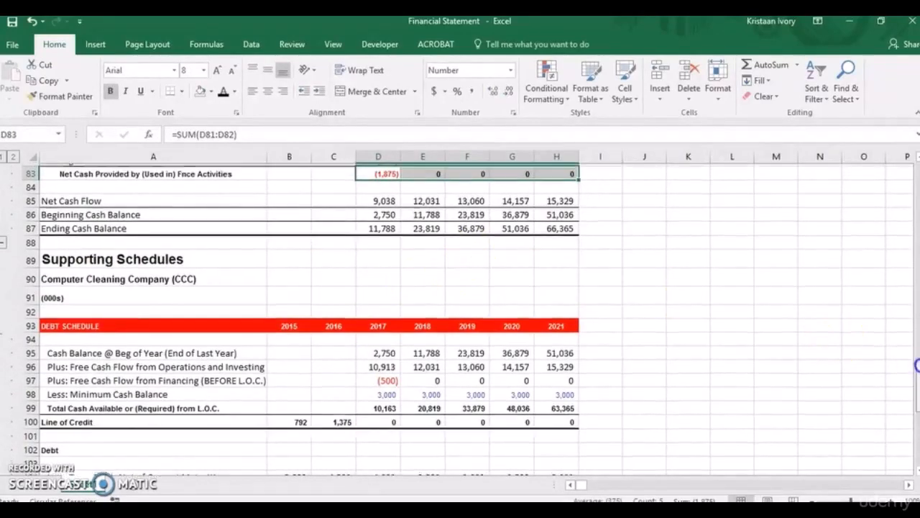
{"action": "key", "text": "shift+Up"}
{"action": "key", "text": "shift+Up"}
Copy the cash flow statement's Long Term Debt formula from D82 across to 2021 in H82.
{"action": "left_click", "coordinate": [379, 213]}
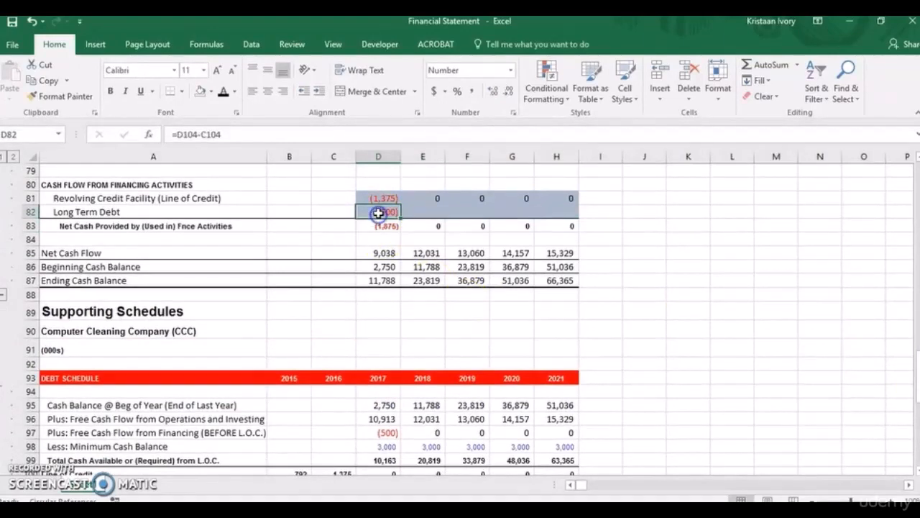
{"action": "key", "text": "shift+Right"}
{"action": "key", "text": "shift+Right"}
{"action": "key", "text": "shift+Right"}
{"action": "key", "text": "shift+Right"}
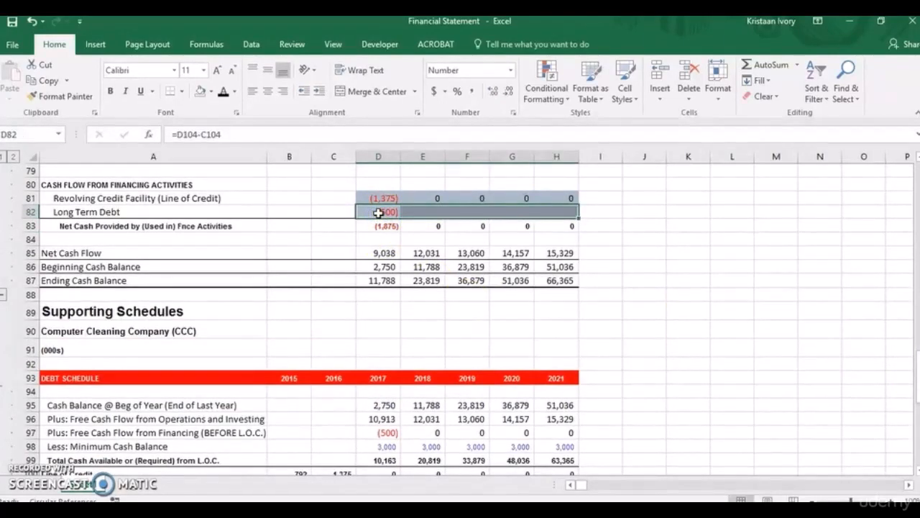
{"action": "key", "text": "ctrl+r"}
{"action": "left_click", "coordinate": [505, 241]}
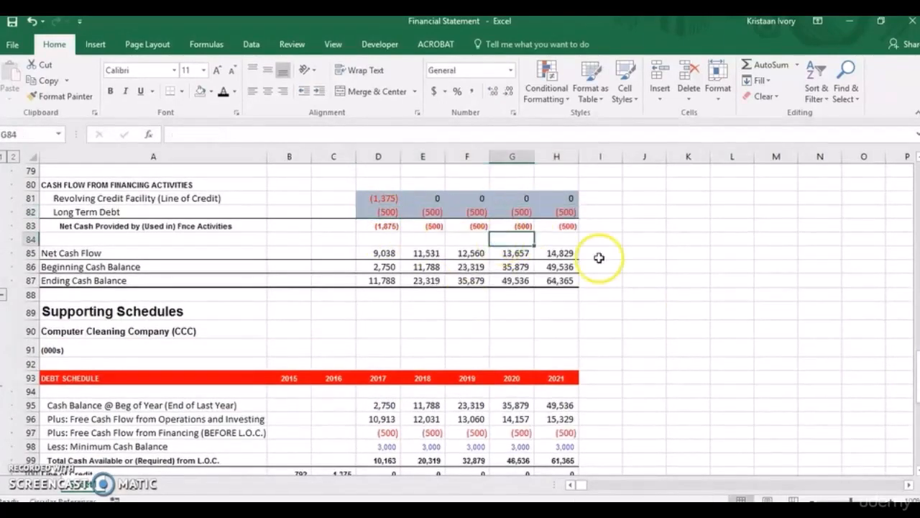
Remove the fill colour from the projected financing activity cells D81:H82.
{"action": "left_click_drag", "start_coordinate": [374, 199], "coordinate": [555, 207]}
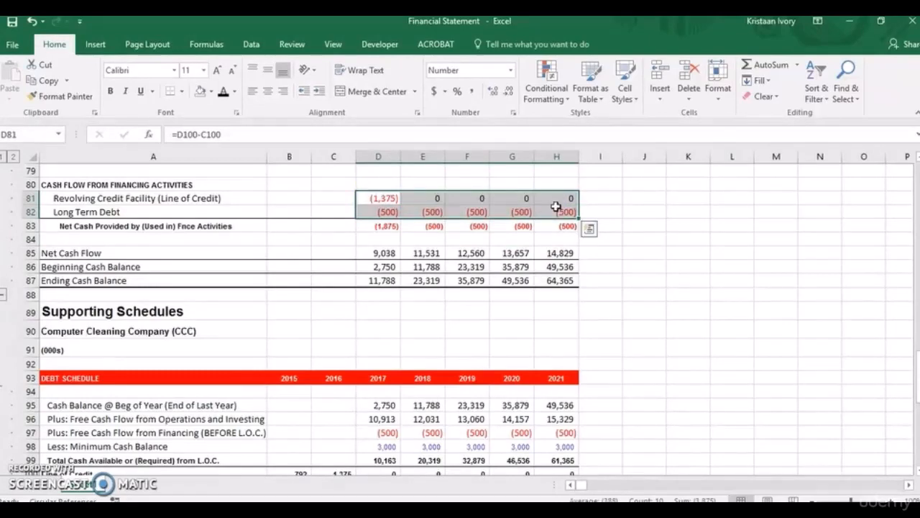
{"action": "left_click", "coordinate": [671, 237]}
Go past the debt schedule to the PP&E schedule in the supporting schedules.
{"action": "scroll", "coordinate": [915, 368], "scroll_direction": "down", "scroll_amount": 5}
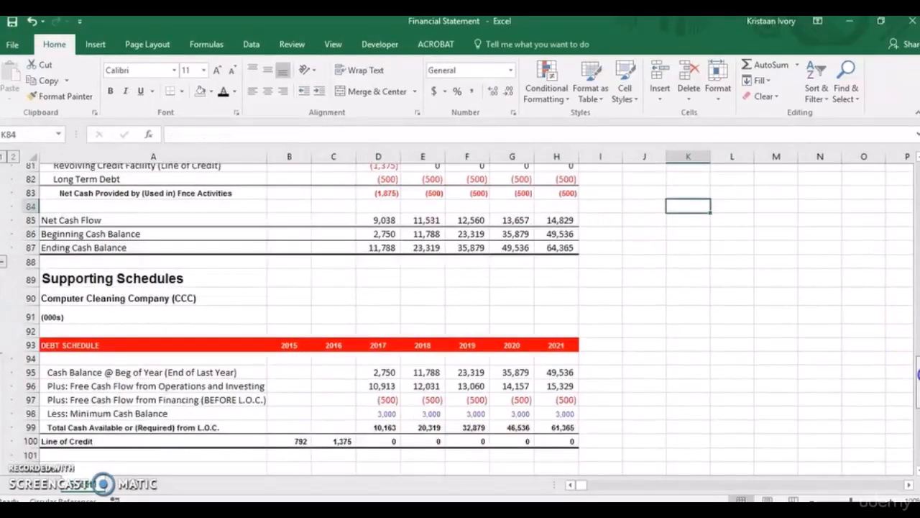
{"action": "scroll", "coordinate": [917, 402], "scroll_direction": "down", "scroll_amount": 3}
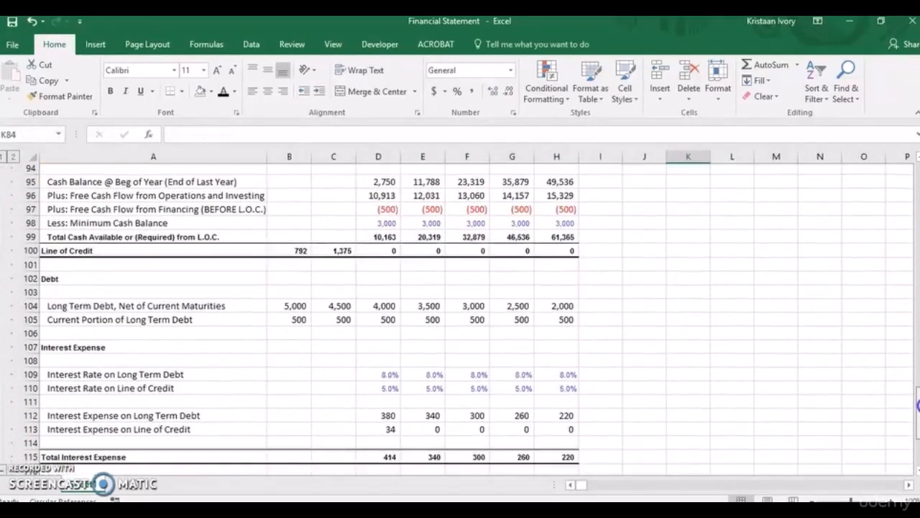
{"action": "scroll", "coordinate": [917, 420], "scroll_direction": "down", "scroll_amount": 2}
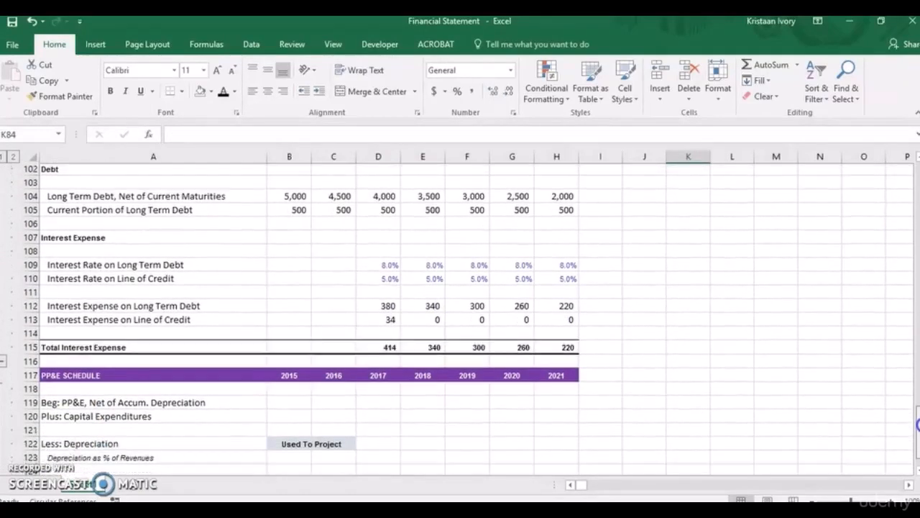
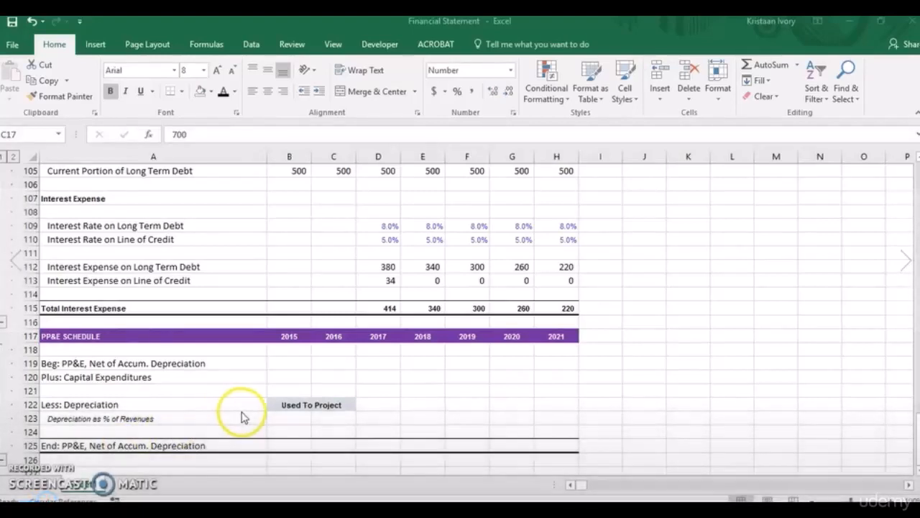
Calculate 2015 depreciation as a percentage of revenues in B123 with =B16/B7 and copy the formula to 2016 in C123.
{"action": "left_click", "coordinate": [284, 421]}
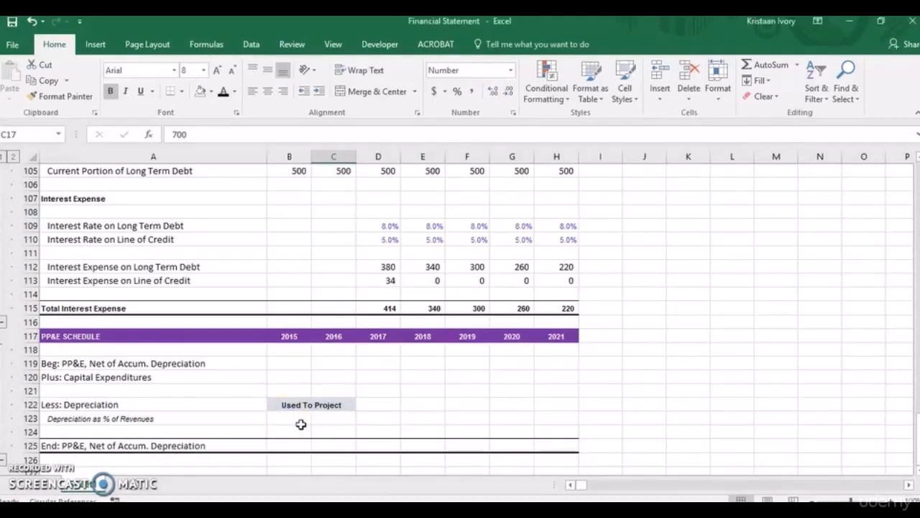
{"action": "left_click", "coordinate": [288, 419]}
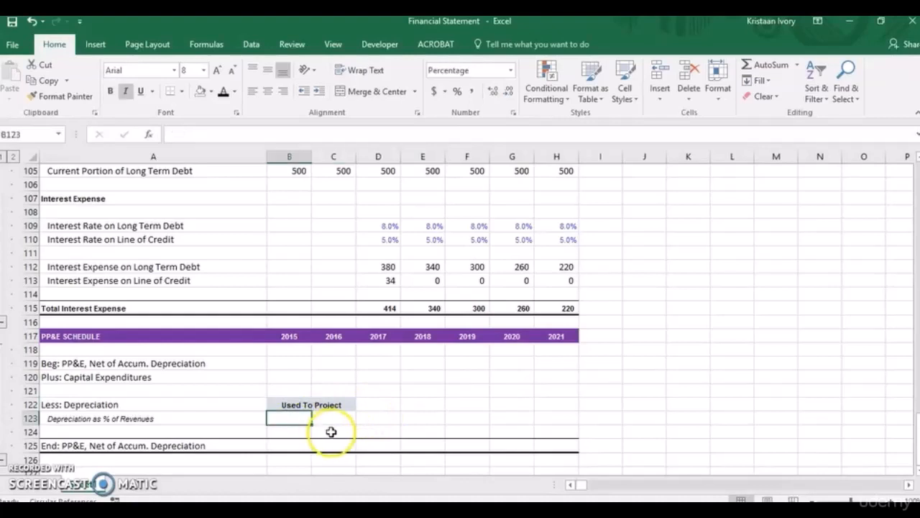
{"action": "type", "text": "="}
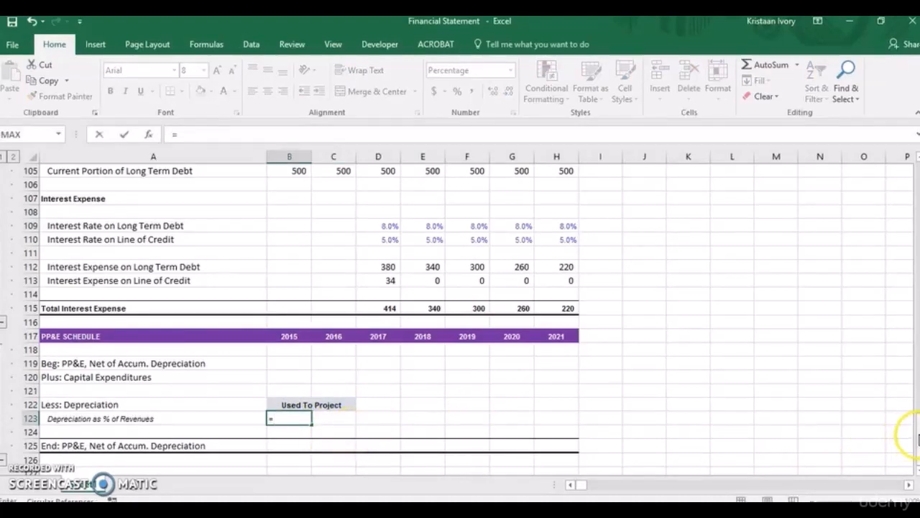
{"action": "left_click_drag", "start_coordinate": [917, 439], "coordinate": [917, 206]}
{"action": "left_click", "coordinate": [302, 239]}
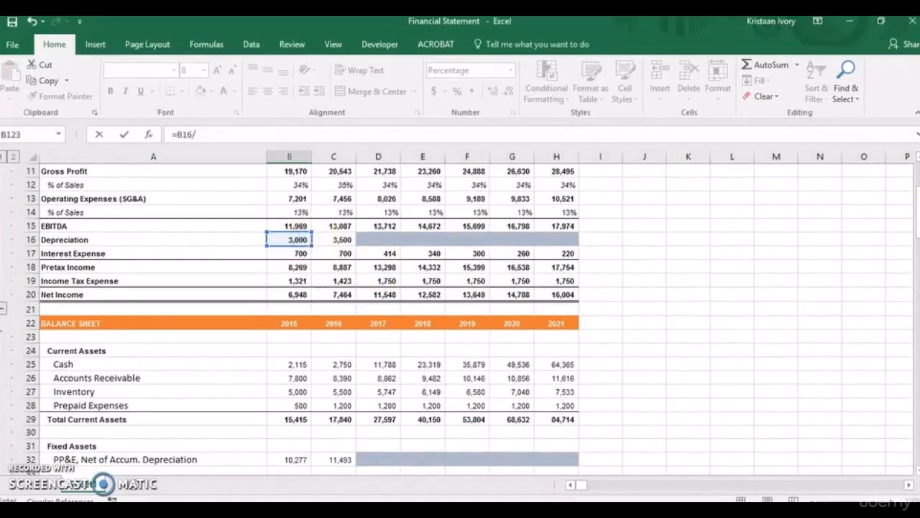
{"action": "left_click_drag", "start_coordinate": [916, 232], "coordinate": [917, 216]}
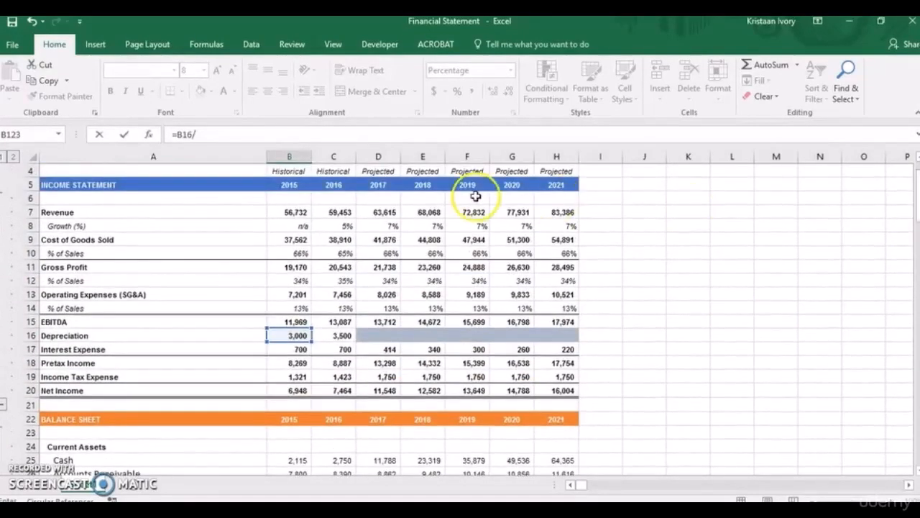
{"action": "left_click", "coordinate": [283, 213]}
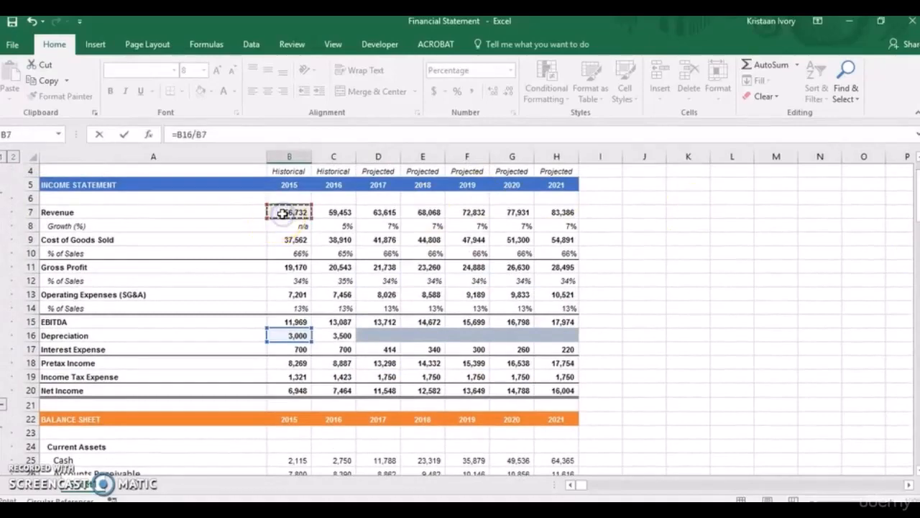
{"action": "key", "text": "Return"}
{"action": "left_click", "coordinate": [287, 446]}
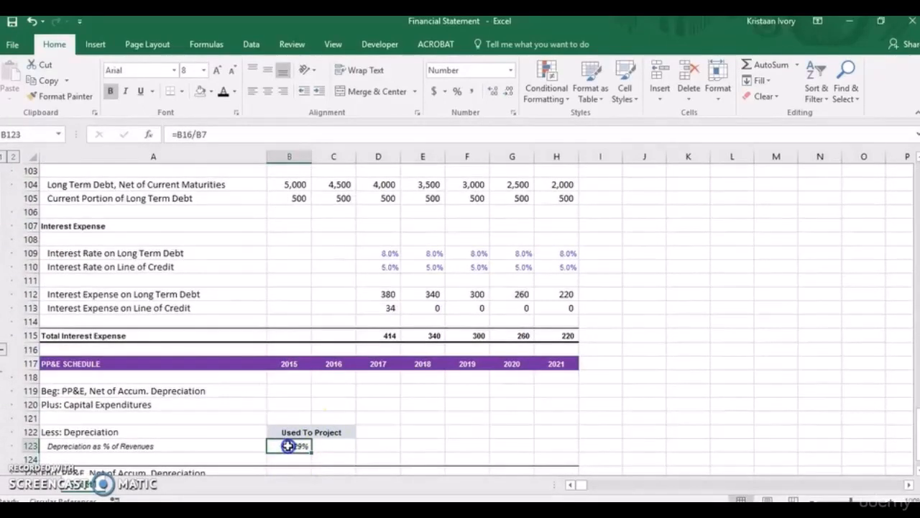
{"action": "key", "text": "shift+Right"}
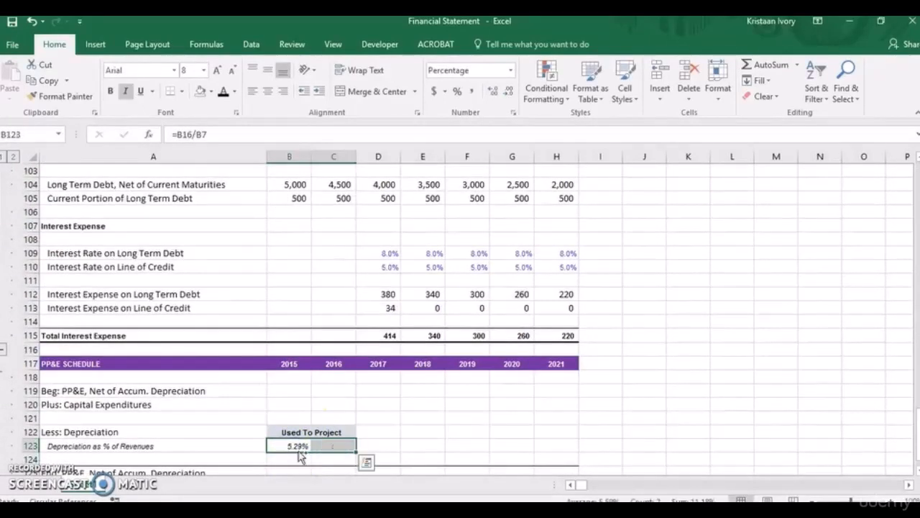
Project the 2017 depreciation percentage in D123 as the fixed historical average with =AVERAGE($B$123:$C$123).
{"action": "left_click", "coordinate": [380, 447]}
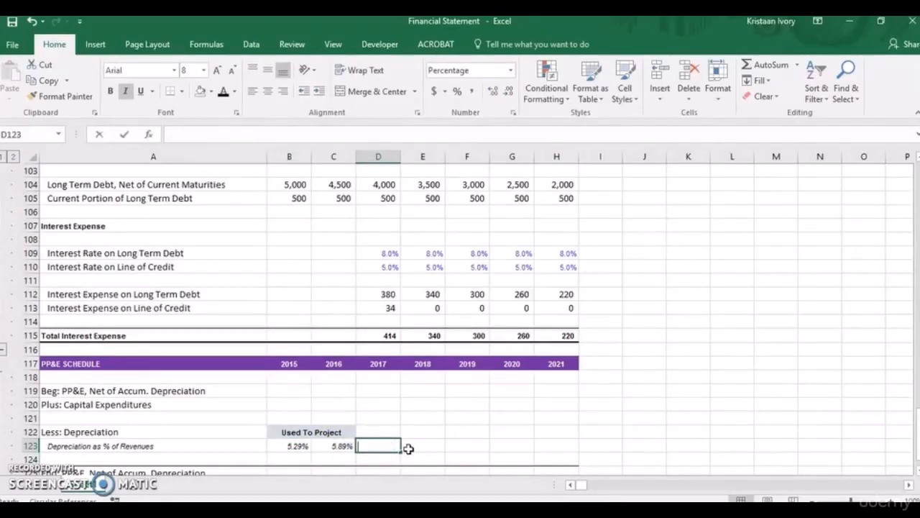
{"action": "type", "text": "=average("}
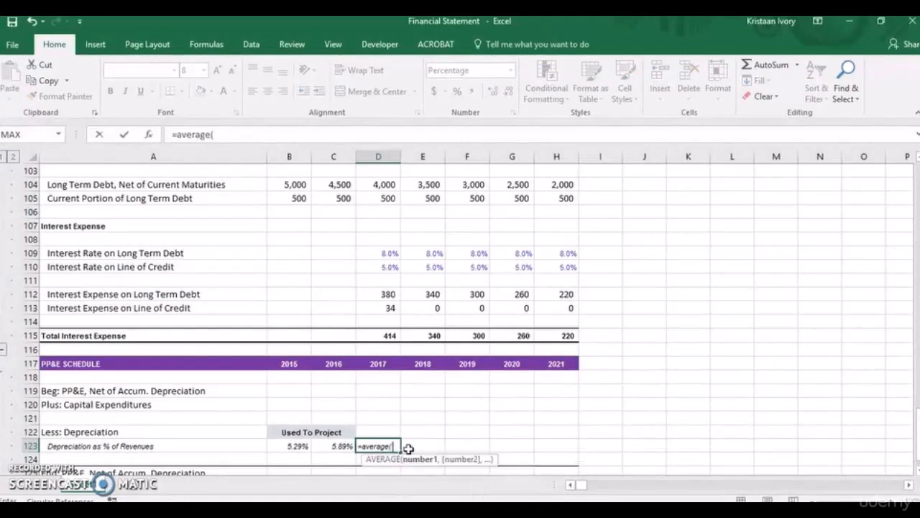
{"action": "left_click_drag", "start_coordinate": [338, 446], "coordinate": [308, 446]}
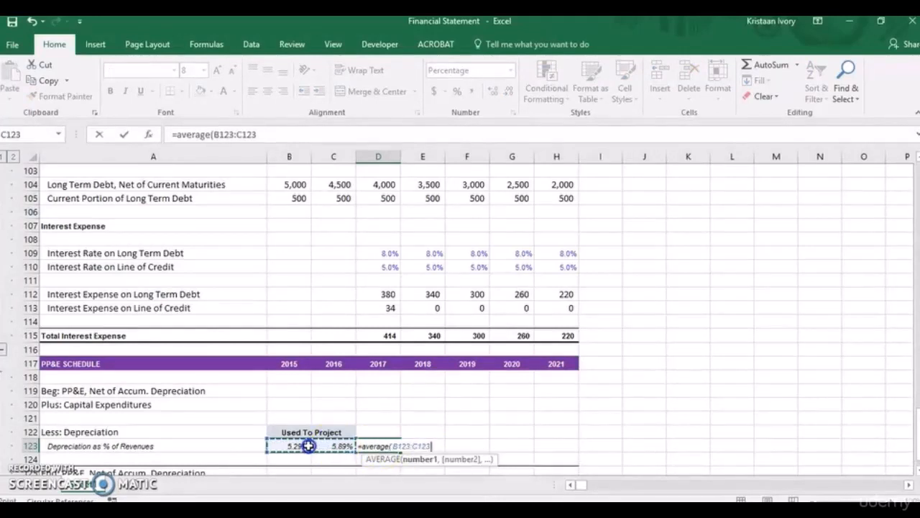
{"action": "key", "text": "F4"}
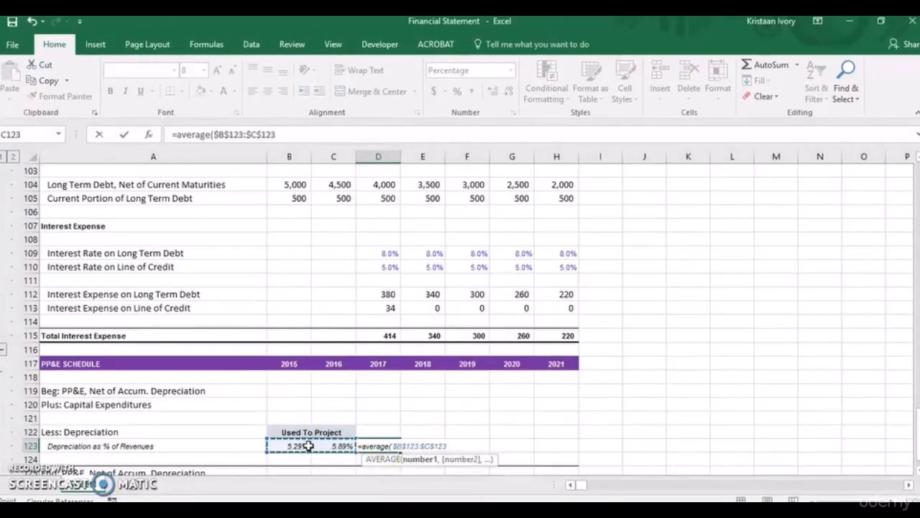
{"action": "key", "text": "Return"}
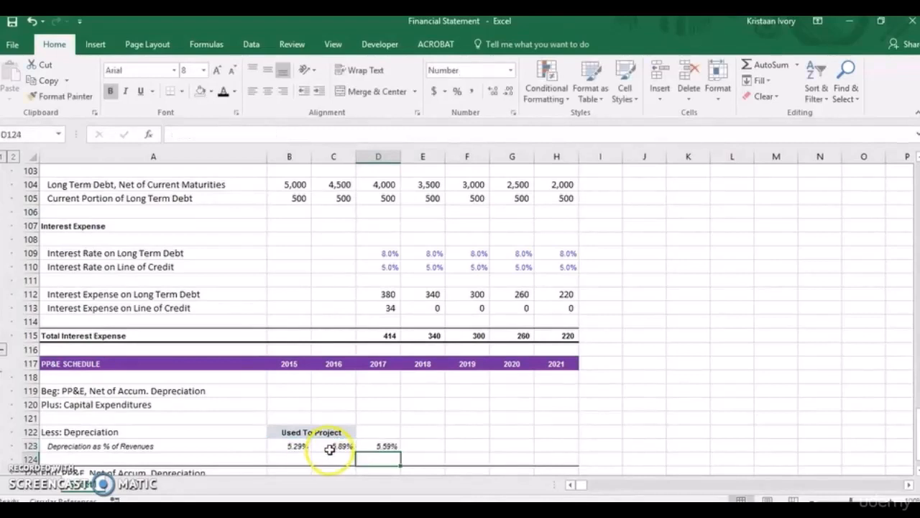
Copy the average depreciation percentage formula from D123 across to 2021 in H123.
{"action": "left_click", "coordinate": [374, 446]}
{"action": "key", "text": "shift+Right"}
{"action": "key", "text": "shift+Right"}
{"action": "key", "text": "shift+Right"}
{"action": "key", "text": "shift+Right"}
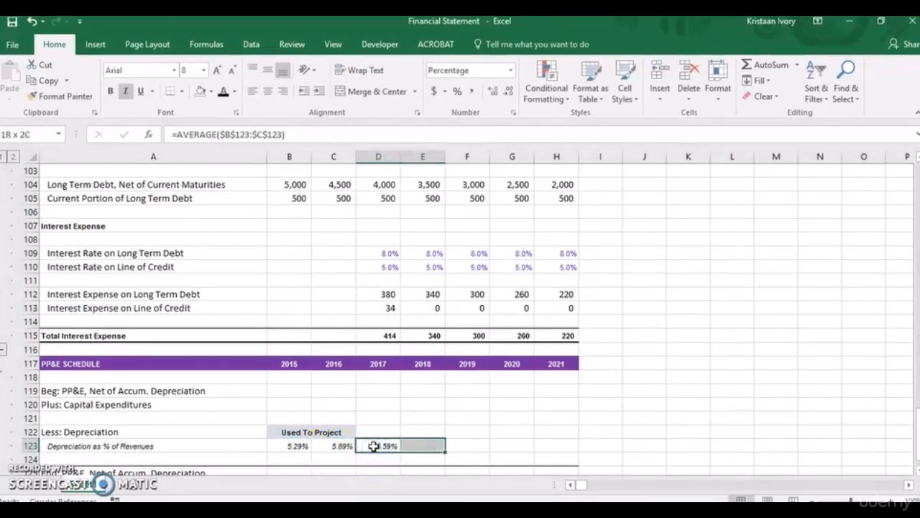
{"action": "key", "text": "ctrl+r"}
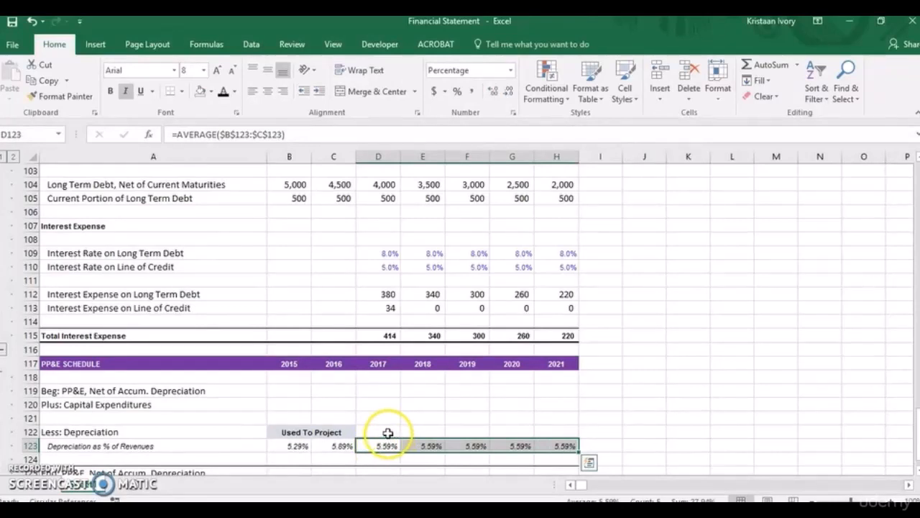
Calculate 2017 depreciation in D122 of the PP&E schedule as revenue times the depreciation percentage with =D7*D123.
{"action": "left_click", "coordinate": [387, 433]}
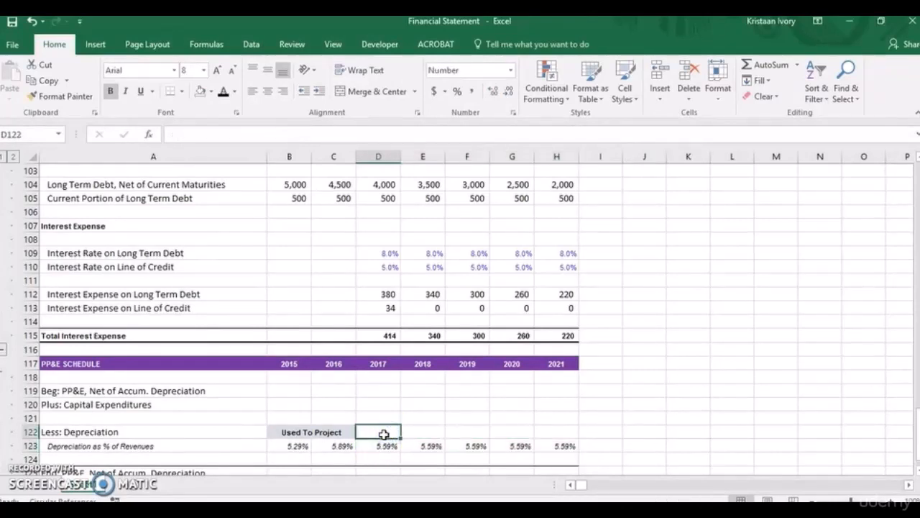
{"action": "type", "text": "="}
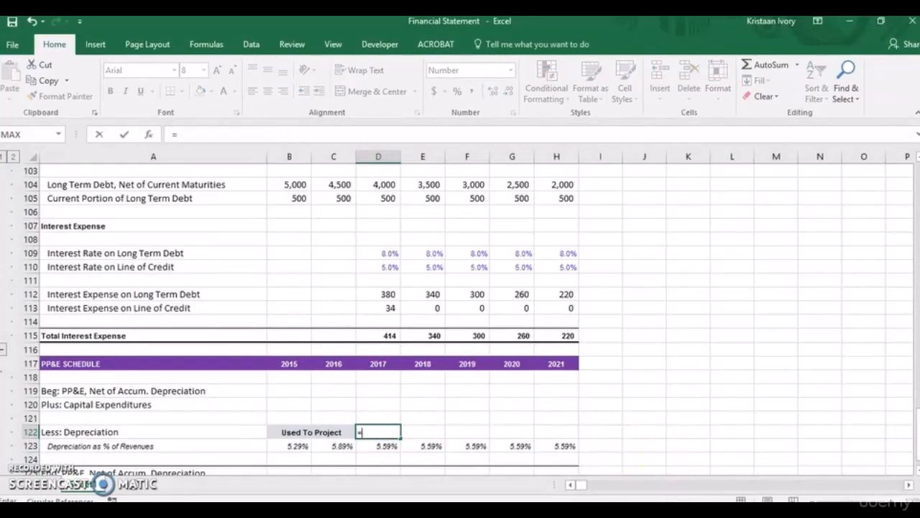
{"action": "left_click_drag", "start_coordinate": [912, 426], "coordinate": [915, 195]}
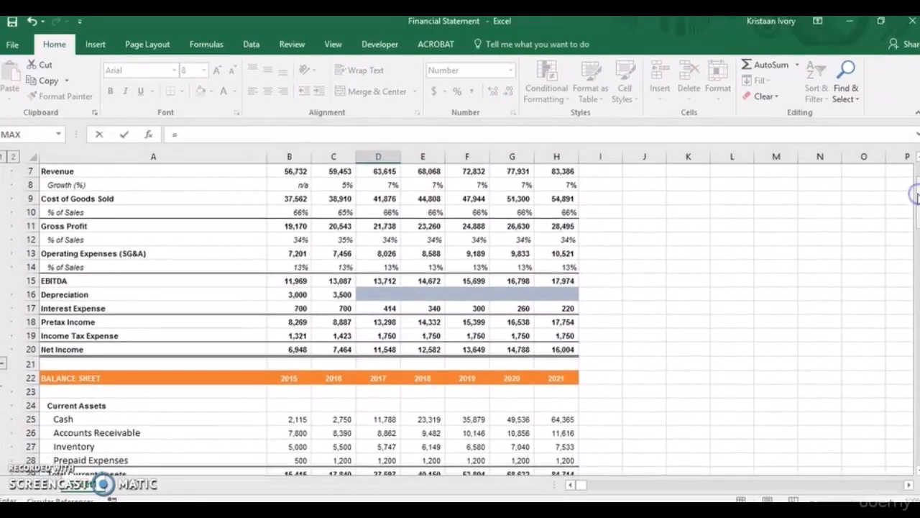
{"action": "left_click", "coordinate": [384, 174]}
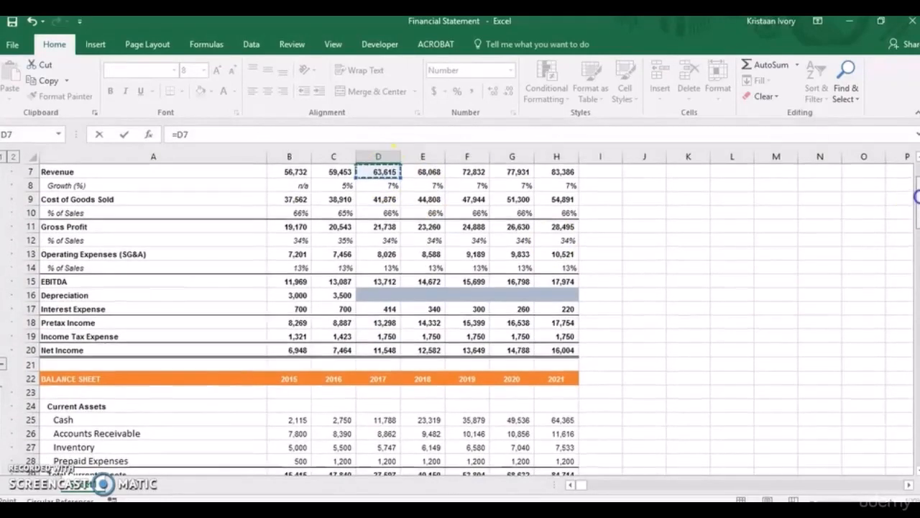
{"action": "left_click_drag", "start_coordinate": [916, 195], "coordinate": [916, 416]}
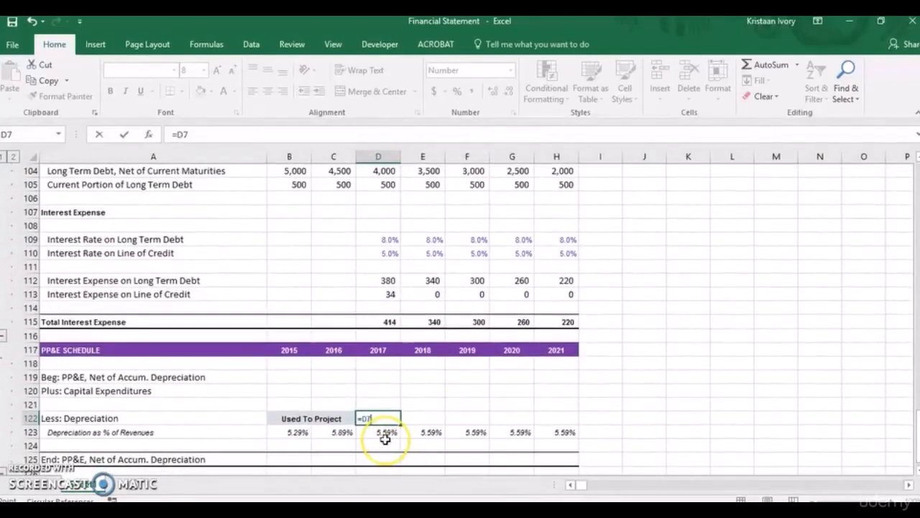
{"action": "left_click", "coordinate": [383, 436]}
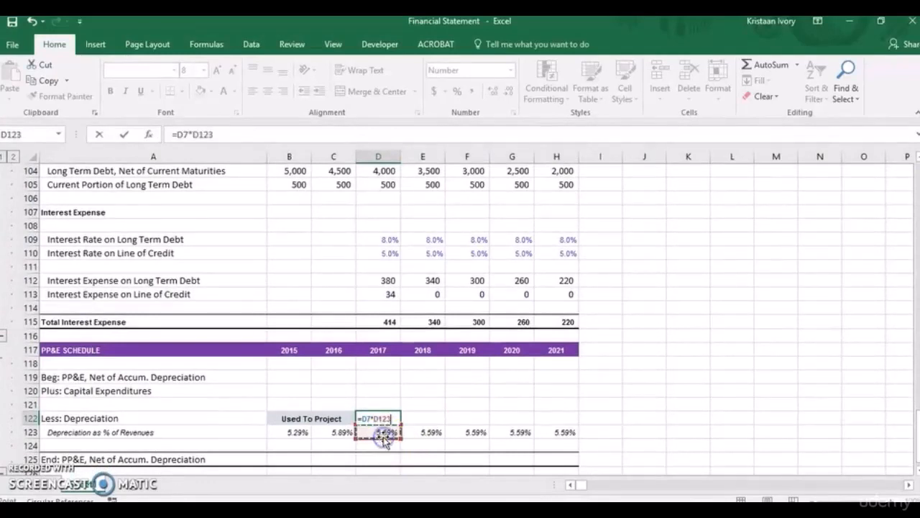
{"action": "key", "text": "Return"}
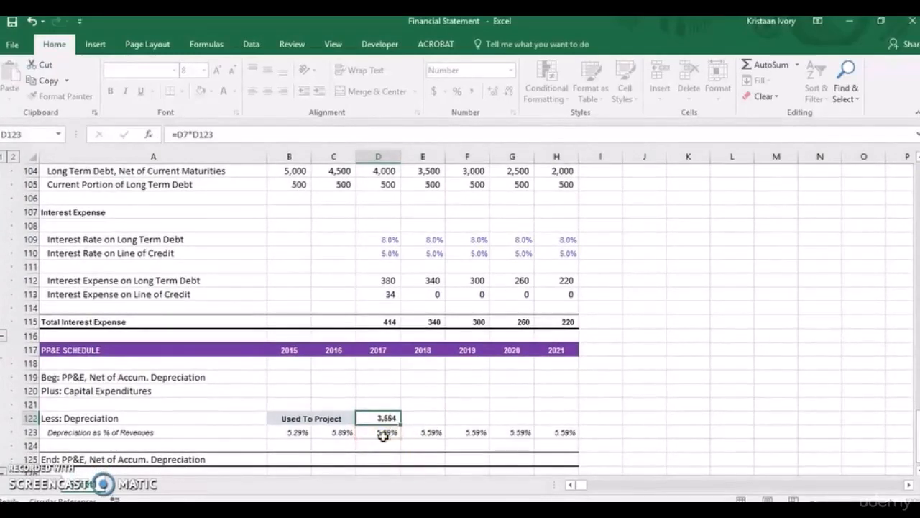
Copy the PP&E schedule's depreciation formula from D122 across to 2021 in H122.
{"action": "left_click", "coordinate": [384, 419]}
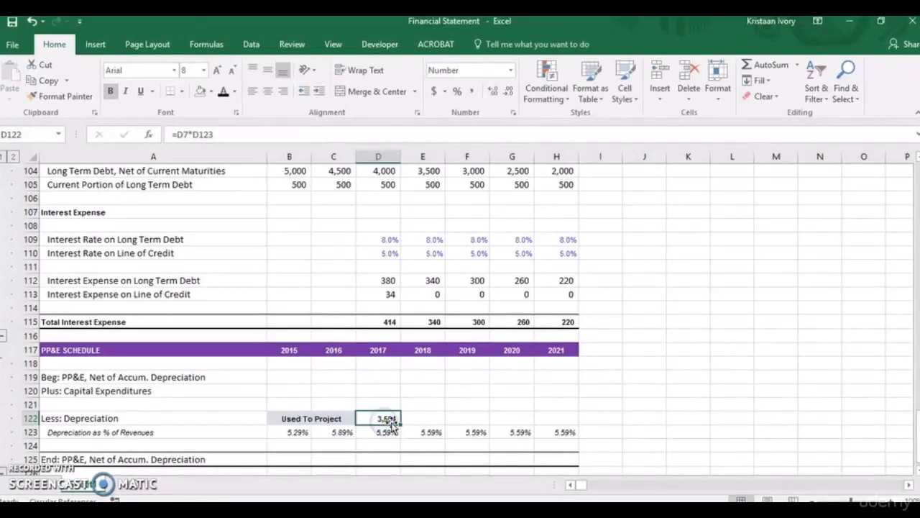
{"action": "key", "text": "shift+Right"}
{"action": "key", "text": "shift+Right"}
{"action": "key", "text": "shift+Right"}
{"action": "key", "text": "shift+Right"}
{"action": "key", "text": "ctrl+r"}
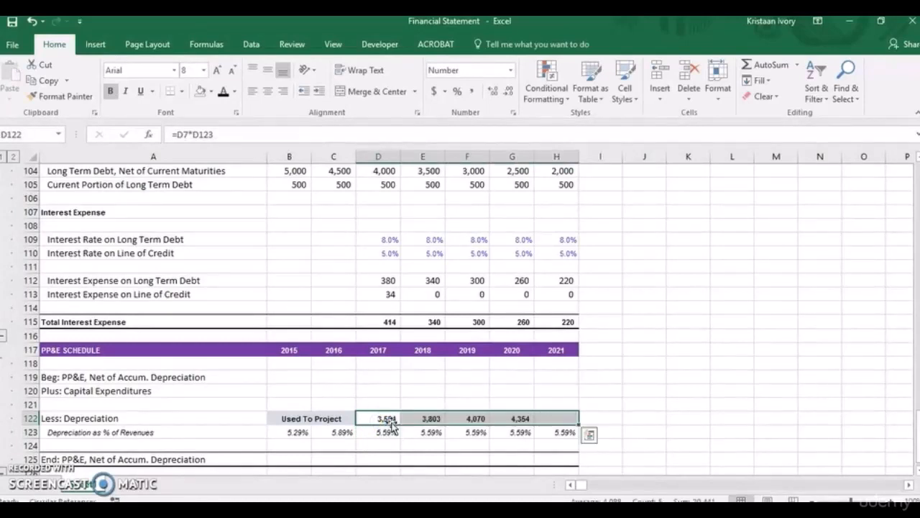
Link the 2017 beginning PP&E in D119 to the balance sheet's 2016 net PP&E with =C32.
{"action": "left_click", "coordinate": [332, 379]}
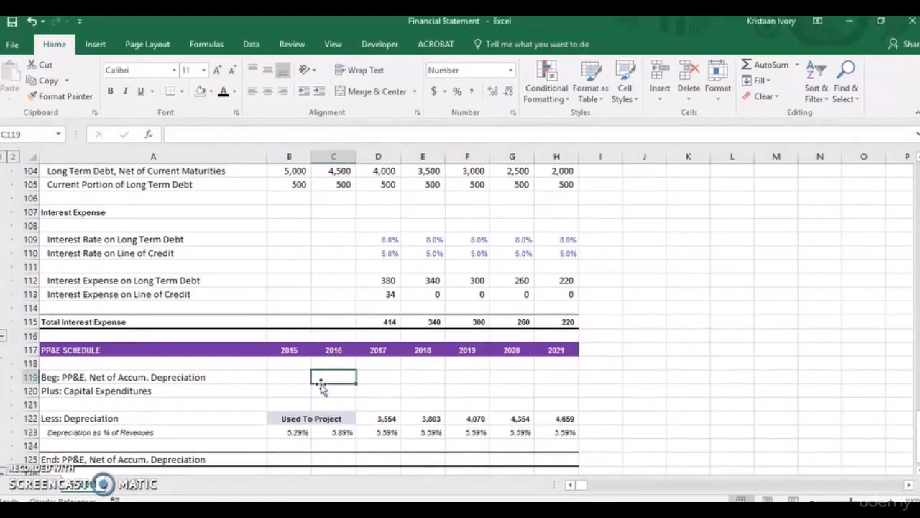
{"action": "left_click", "coordinate": [376, 379]}
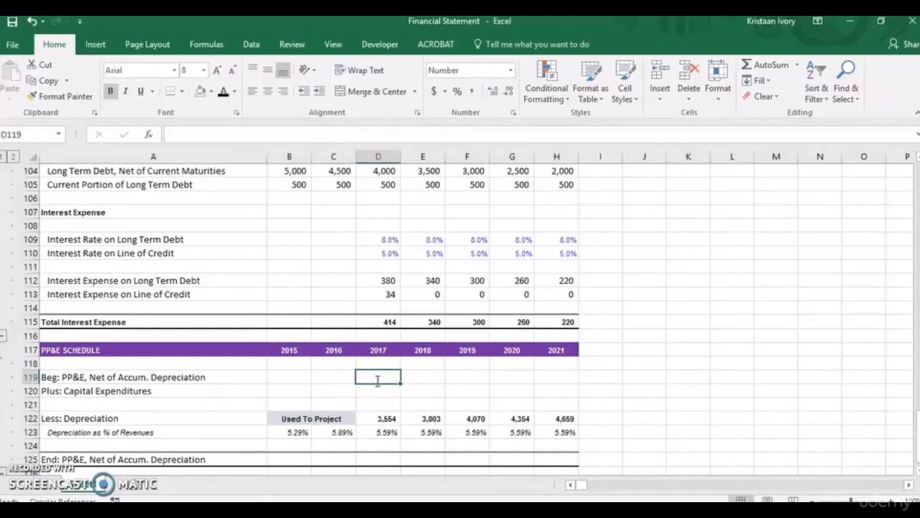
{"action": "type", "text": "="}
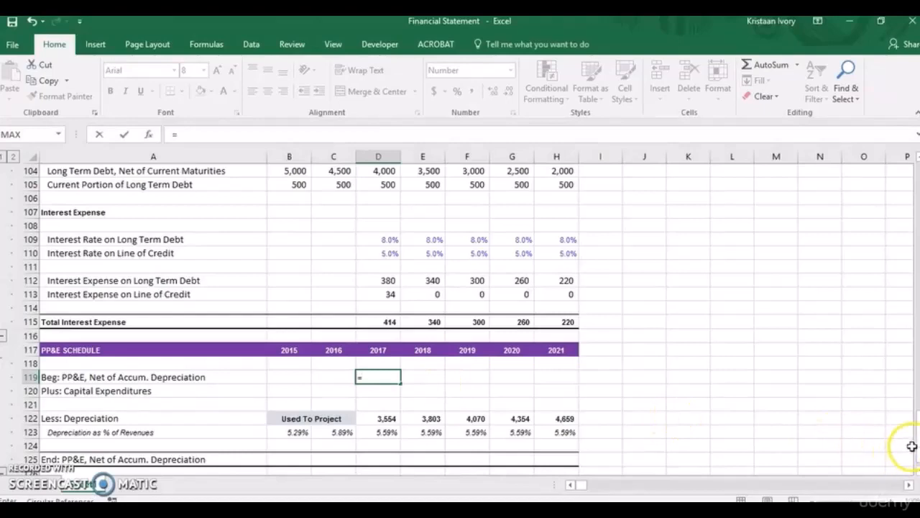
{"action": "left_click_drag", "start_coordinate": [917, 446], "coordinate": [913, 243]}
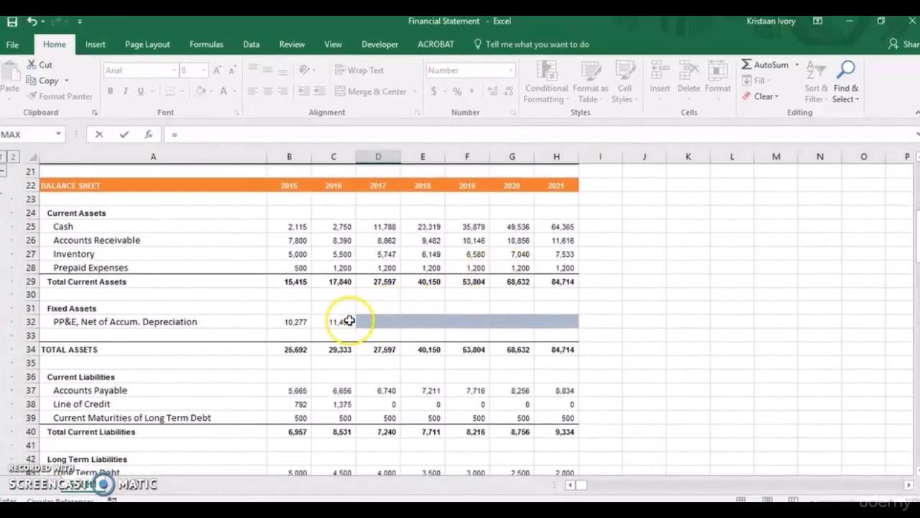
{"action": "left_click", "coordinate": [341, 322]}
{"action": "key", "text": "Return"}
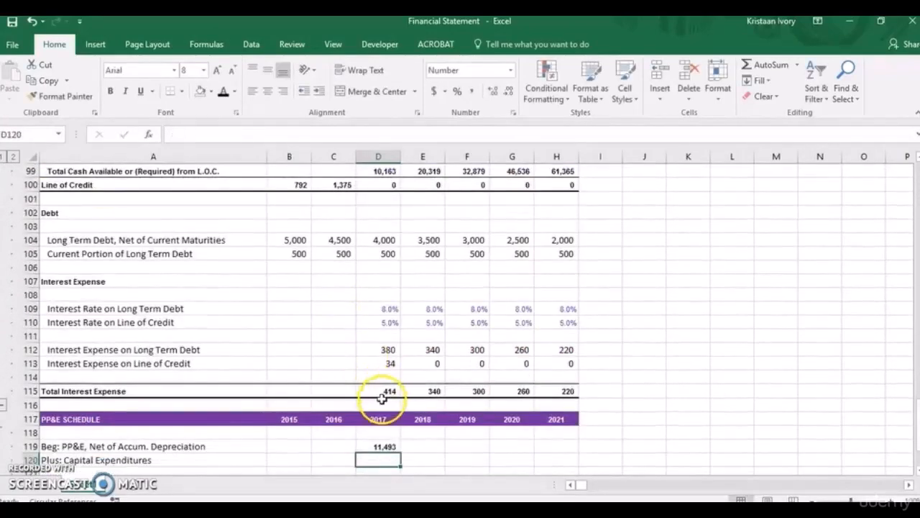
Copy the beginning PP&E formula from D119 across to 2021 in H119.
{"action": "left_click", "coordinate": [381, 446]}
{"action": "key", "text": "shift+Right"}
{"action": "key", "text": "shift+Right"}
{"action": "key", "text": "shift+Right"}
{"action": "key", "text": "shift+Right"}
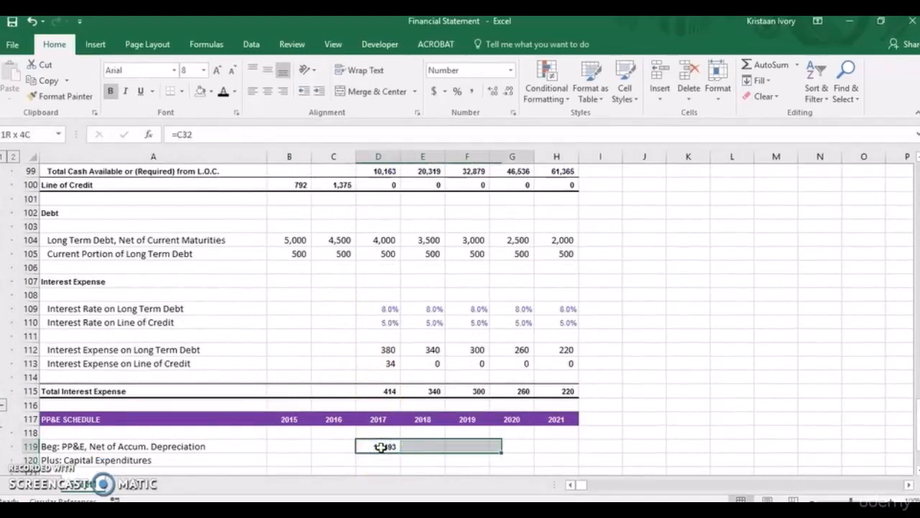
{"action": "key", "text": "ctrl+r"}
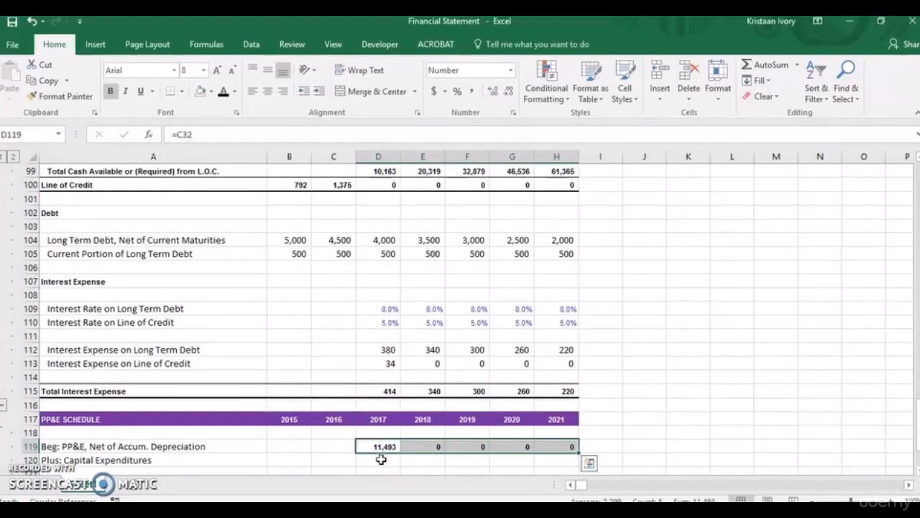
Enter 3800 as the 2017 capital expenditures in D120 of the PP&E schedule.
{"action": "left_click", "coordinate": [381, 458]}
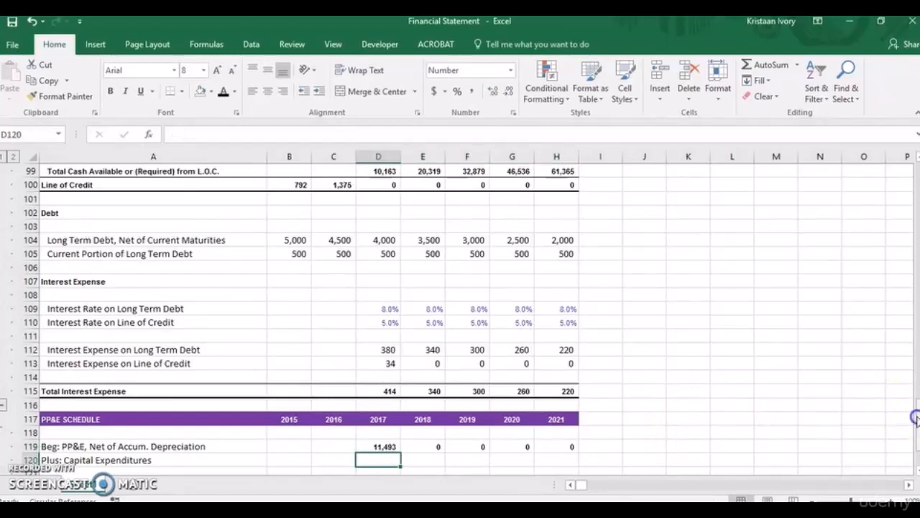
{"action": "scroll", "coordinate": [914, 417], "scroll_direction": "down", "scroll_amount": 2}
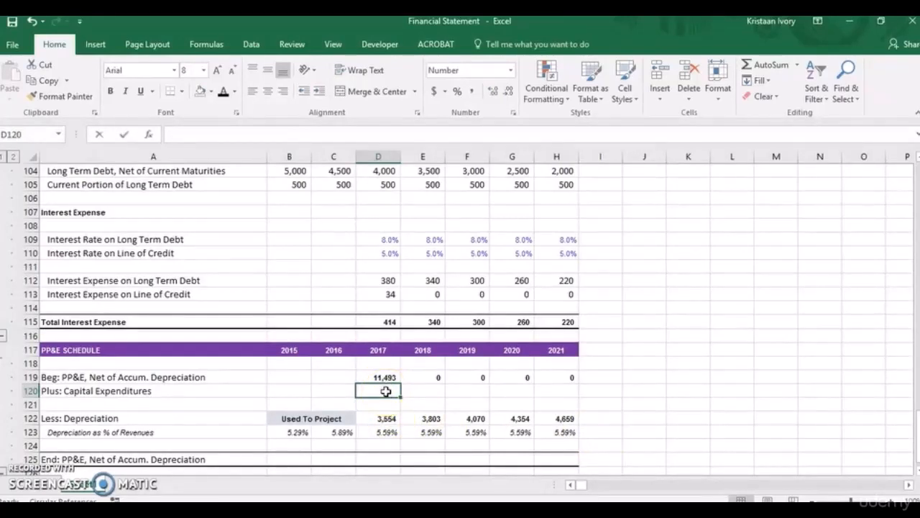
{"action": "type", "text": "3800"}
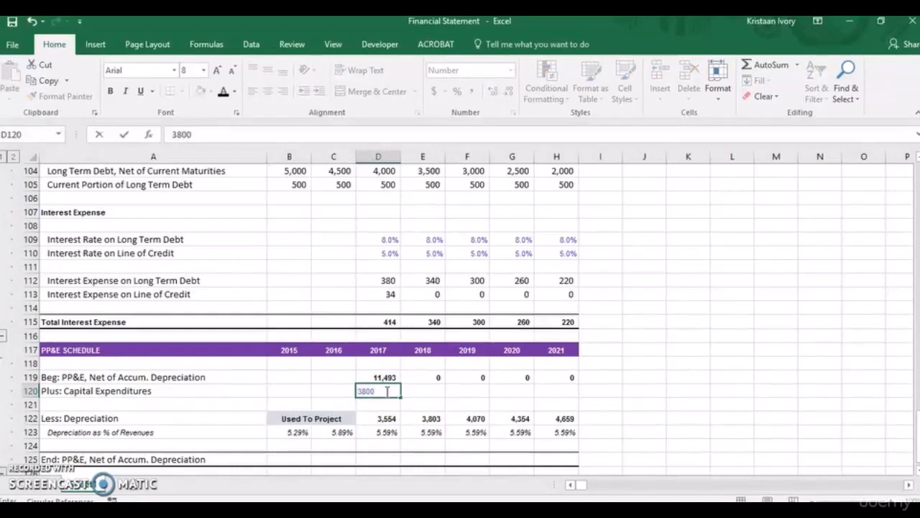
{"action": "key", "text": "ctrl+Return"}
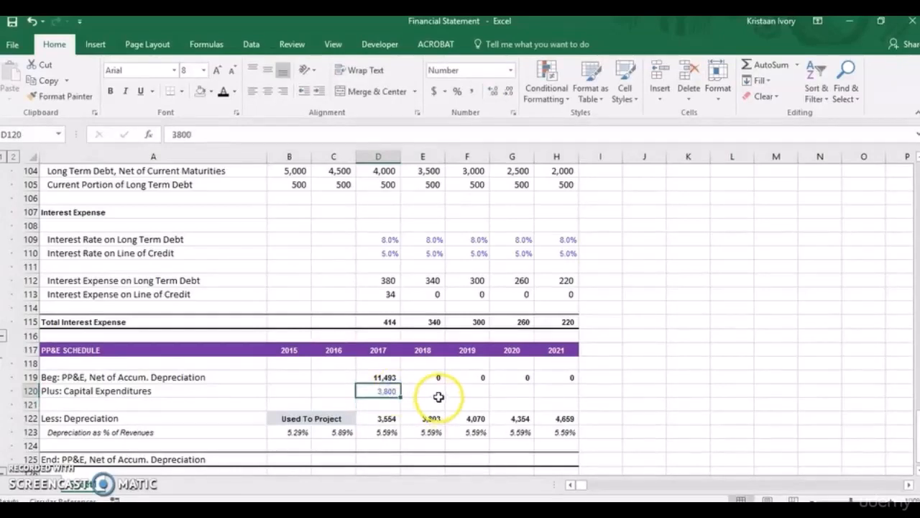
Project 2018 capital expenditures in E120 of the PP&E schedule as 500 above the prior year with =500+D120.
{"action": "left_click", "coordinate": [422, 393]}
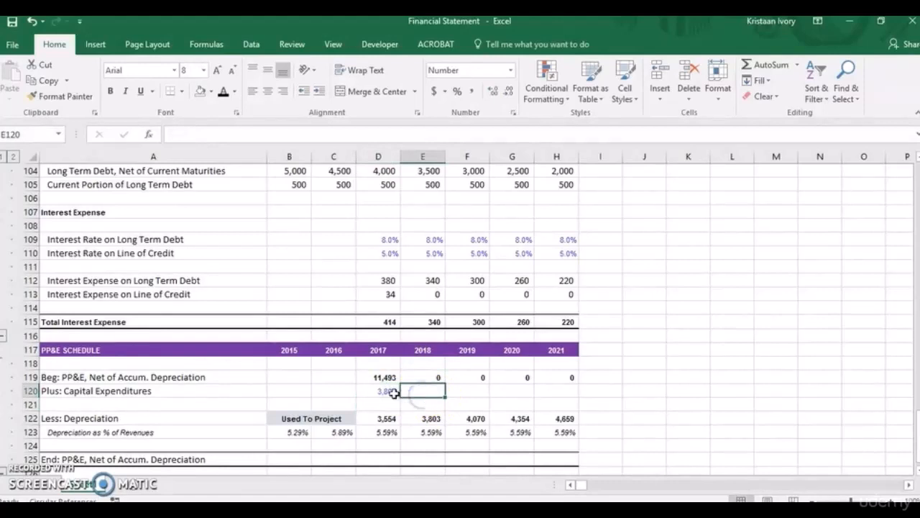
{"action": "type", "text": "="}
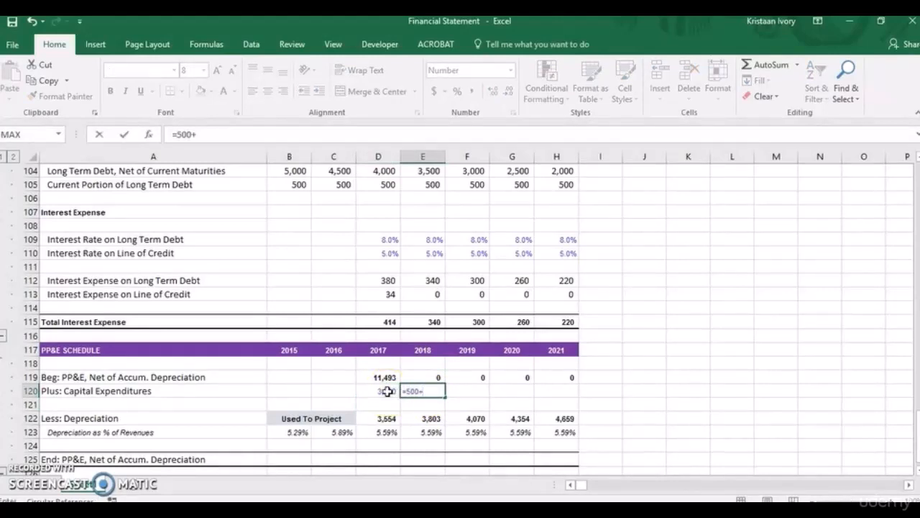
{"action": "type", "text": "500+"}
{"action": "left_click", "coordinate": [383, 391]}
{"action": "key", "text": "ctrl+Return"}
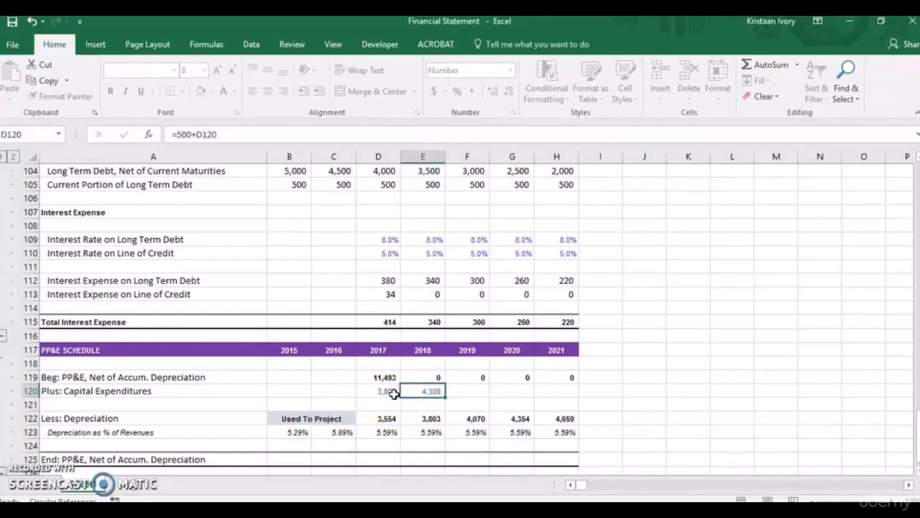
Copy the capital expenditures formula from E120 across to 2021 in H120.
{"action": "left_click", "coordinate": [411, 394]}
{"action": "key", "text": "shift+Right"}
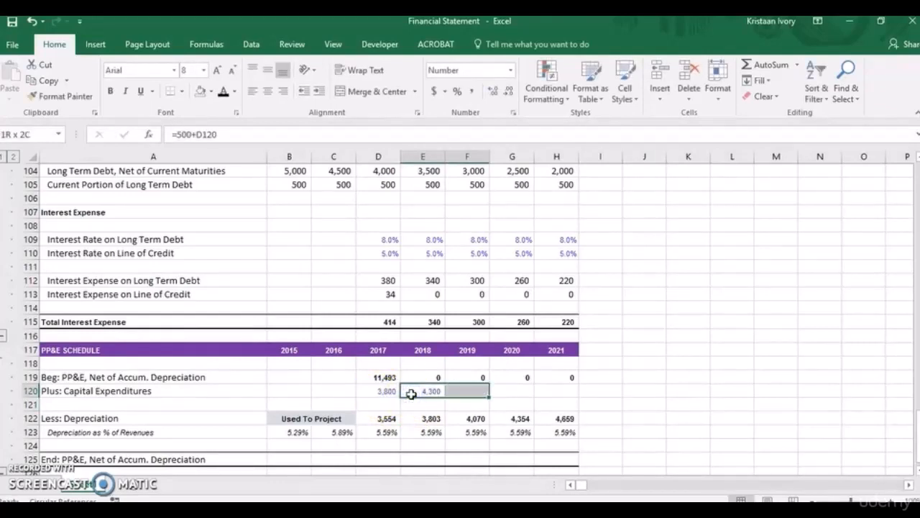
{"action": "key", "text": "shift+Right"}
{"action": "key", "text": "shift+Right"}
{"action": "key", "text": "shift+Right"}
{"action": "key", "text": "shift+Left"}
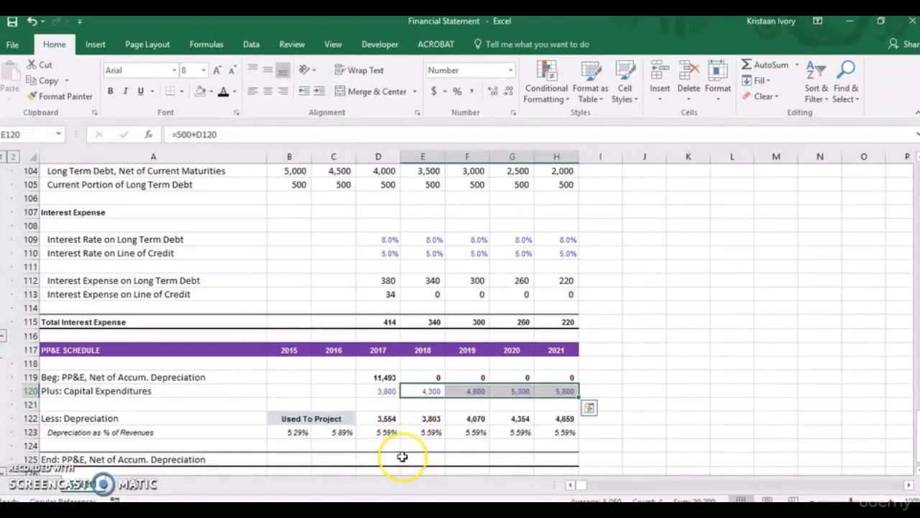
Calculate the 2017 ending net PP&E in D125 with =D119+D120-D122.
{"action": "left_click", "coordinate": [375, 458]}
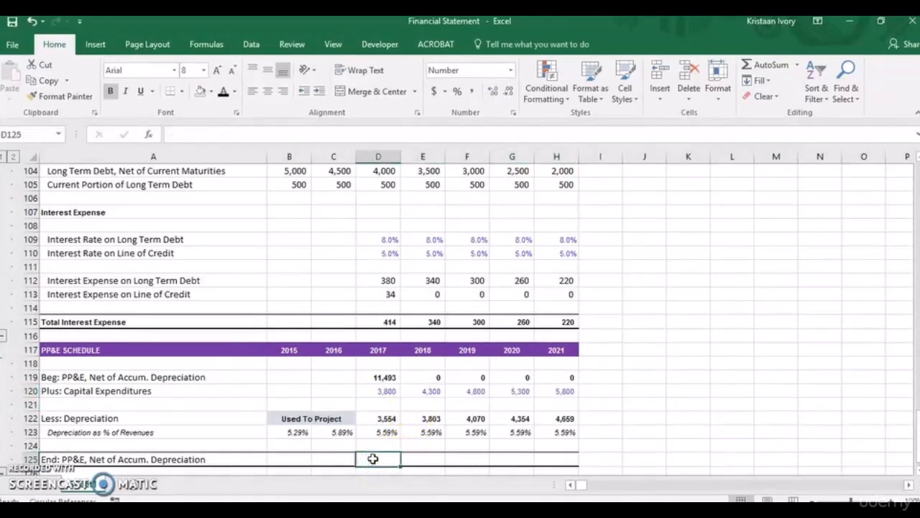
{"action": "type", "text": "="}
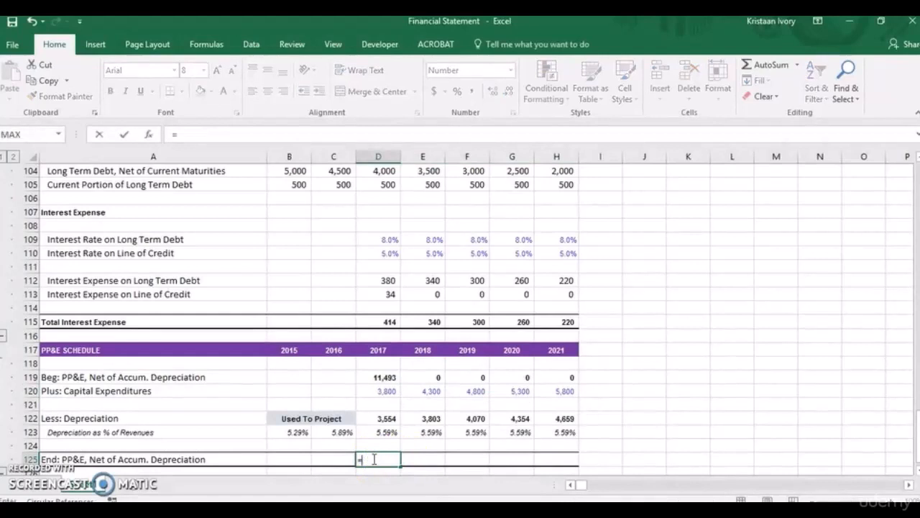
{"action": "left_click", "coordinate": [384, 377]}
{"action": "type", "text": "+"}
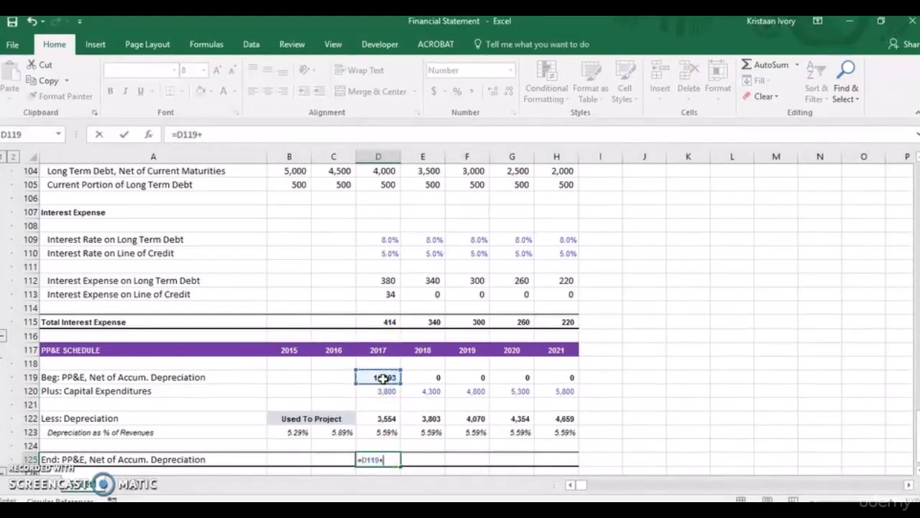
{"action": "left_click", "coordinate": [385, 391]}
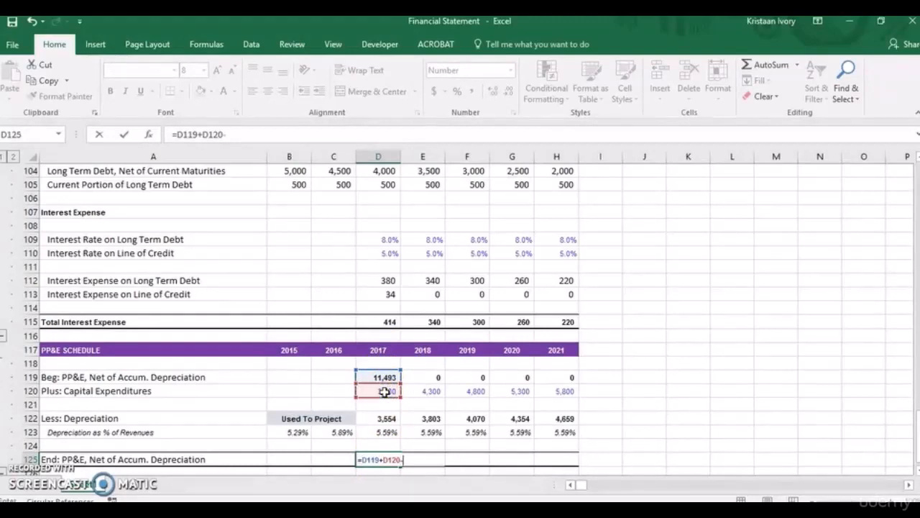
{"action": "left_click", "coordinate": [384, 418]}
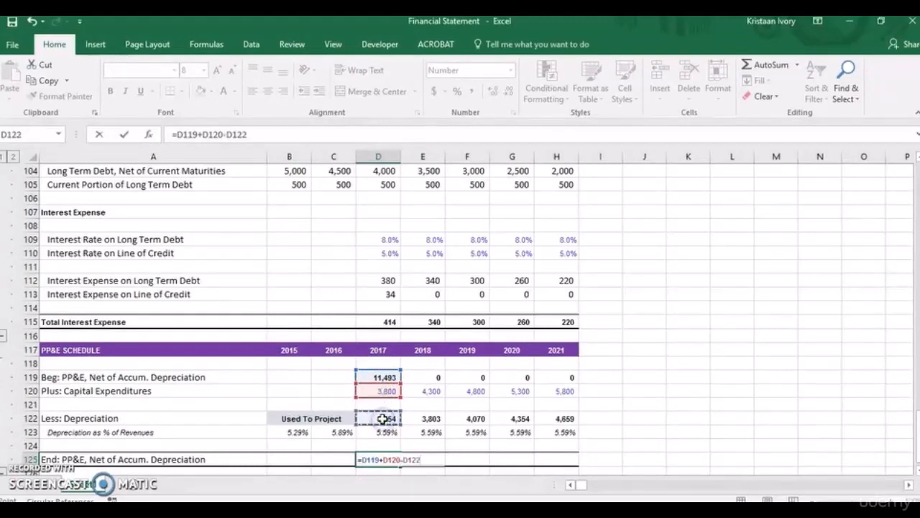
{"action": "key", "text": "Return"}
Copy the ending net PP&E formula from D125 across to 2021 in H125.
{"action": "left_click", "coordinate": [383, 446]}
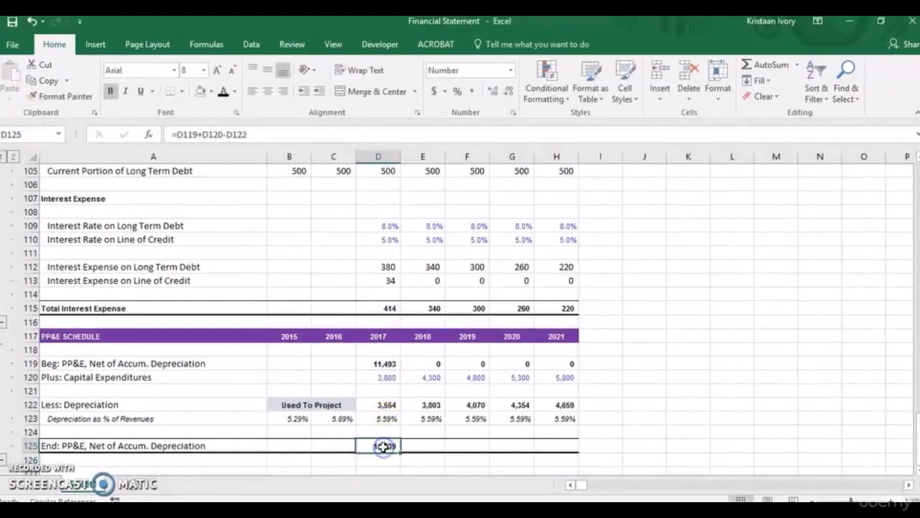
{"action": "key", "text": "shift+Right"}
{"action": "key", "text": "shift+Right"}
{"action": "key", "text": "shift+Right"}
{"action": "key", "text": "shift+Right"}
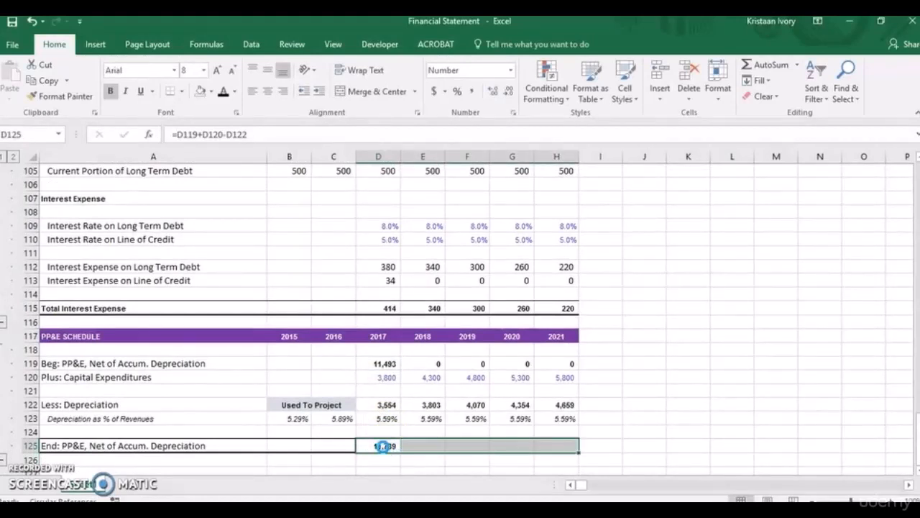
{"action": "key", "text": "ctrl+r"}
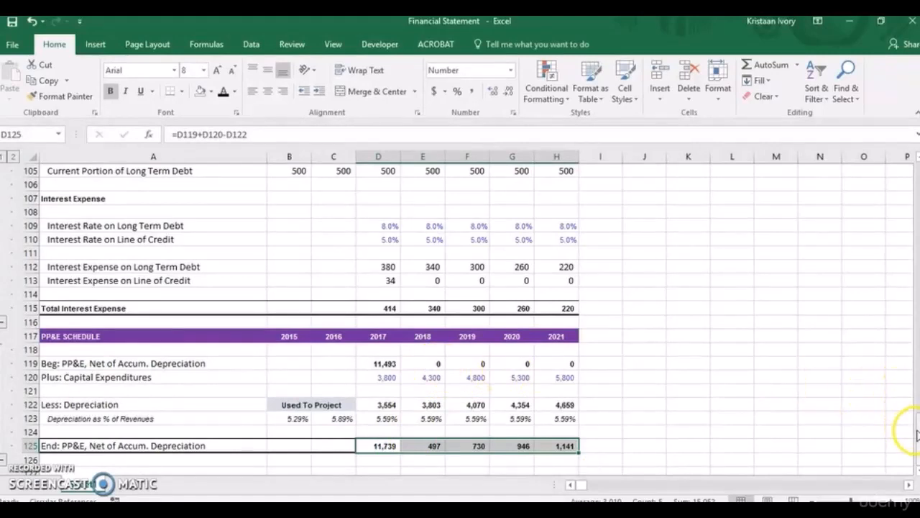
Link the balance sheet's 2017 net PP&E in D32 to the PP&E schedule's ending balance with =D125.
{"action": "left_click_drag", "start_coordinate": [917, 435], "coordinate": [915, 248]}
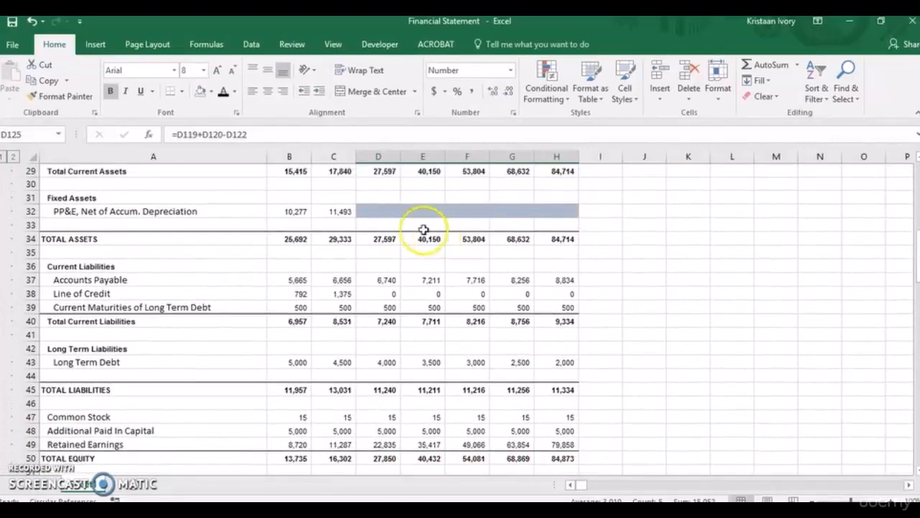
{"action": "left_click", "coordinate": [379, 211]}
{"action": "type", "text": "="}
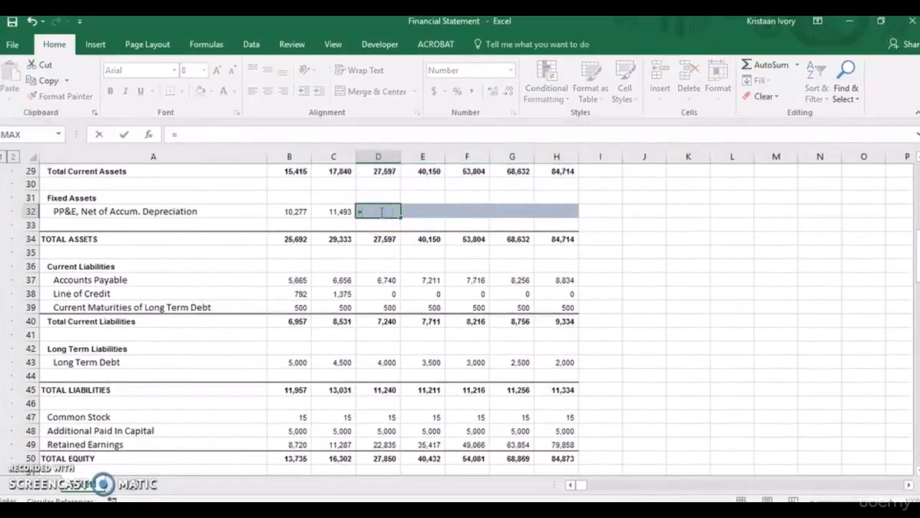
{"action": "left_click_drag", "start_coordinate": [915, 248], "coordinate": [915, 440]}
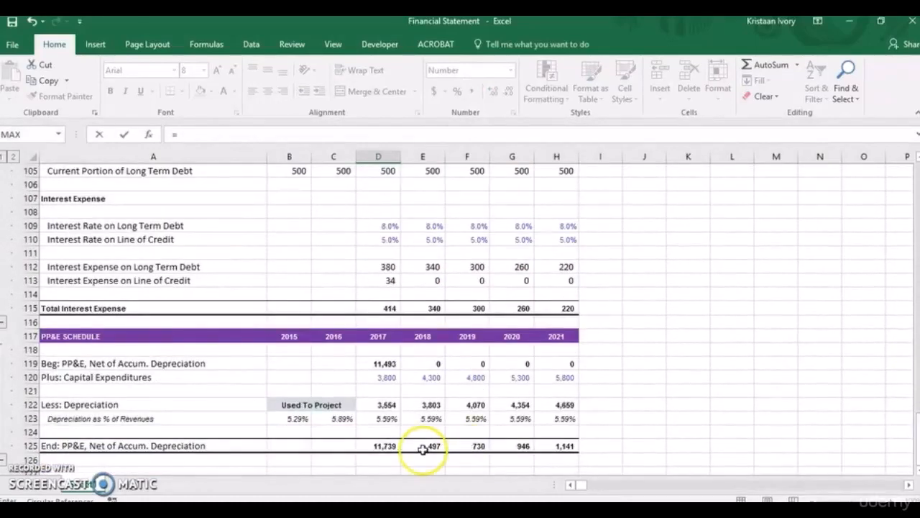
{"action": "left_click", "coordinate": [386, 447]}
{"action": "key", "text": "Return"}
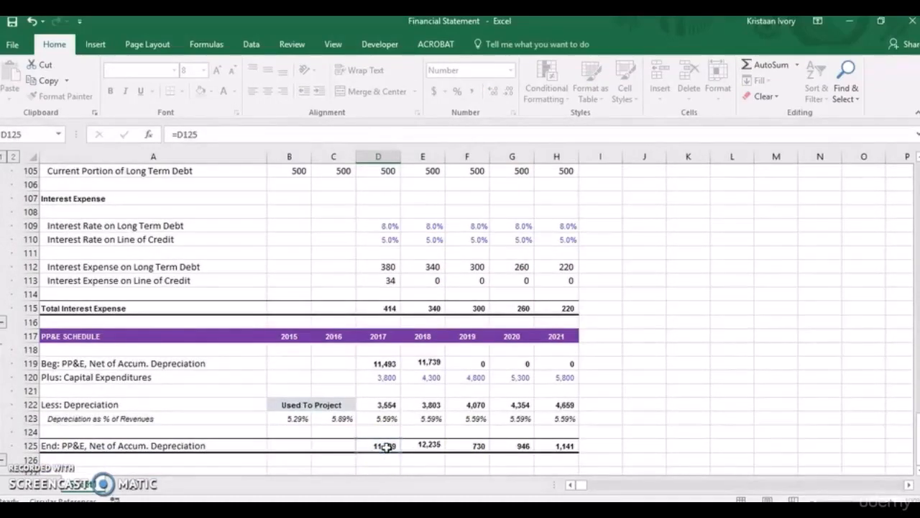
Copy the balance sheet's net PP&E link from D32 across to 2021 in H32 and remove the fill color from D32:H32.
{"action": "scroll", "coordinate": [386, 212], "scroll_direction": "up", "scroll_amount": 1}
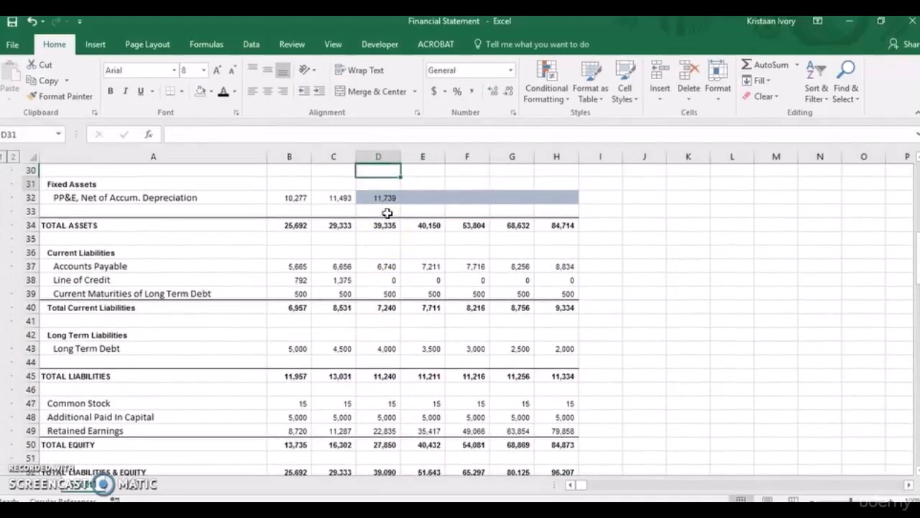
{"action": "key", "text": "shift+Right"}
{"action": "key", "text": "shift+Right"}
{"action": "key", "text": "shift+Right"}
{"action": "key", "text": "shift+Right"}
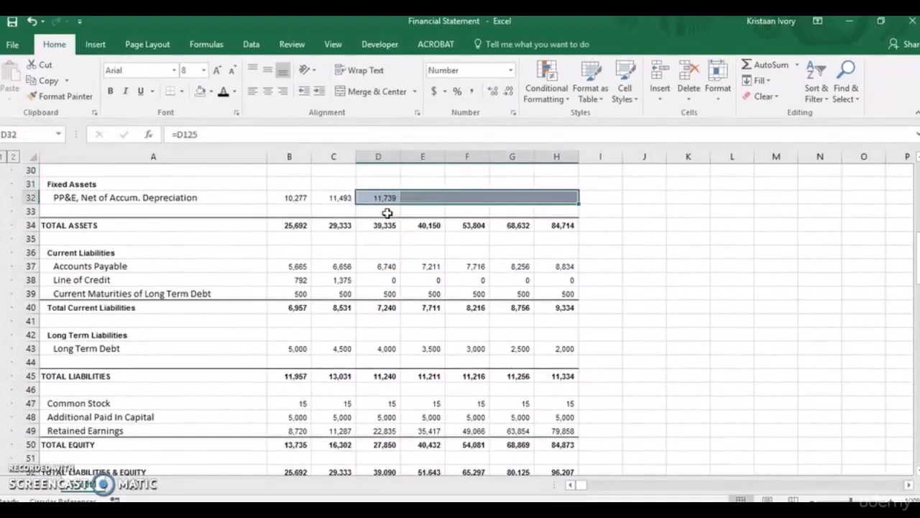
{"action": "key", "text": "ctrl+v"}
{"action": "key", "text": "Return"}
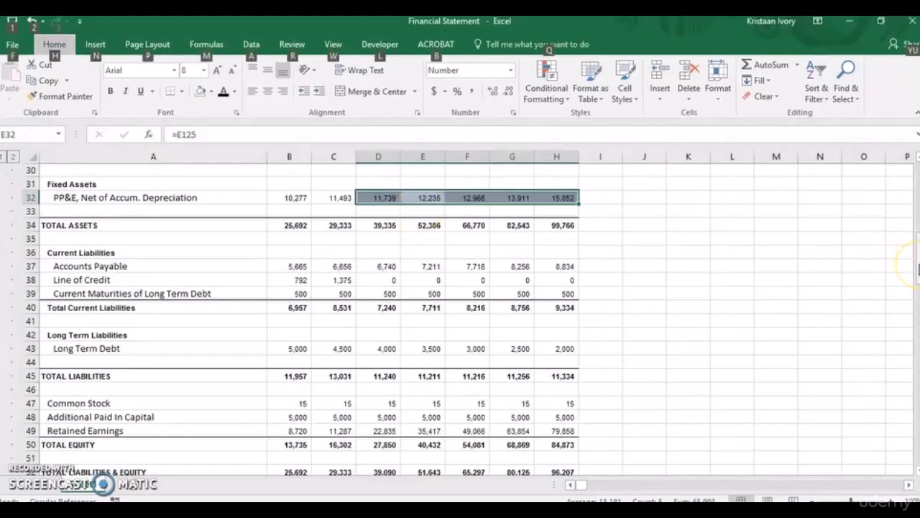
{"action": "left_click", "coordinate": [210, 91]}
{"action": "left_click", "coordinate": [216, 211]}
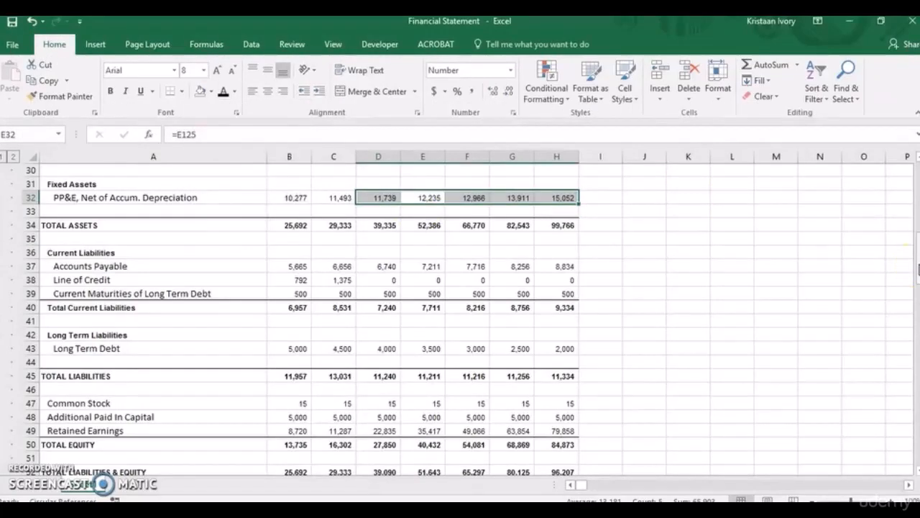
Link the income statement's 2017 depreciation in D16 to the PP&E schedule's depreciation with =D122.
{"action": "left_click_drag", "start_coordinate": [918, 269], "coordinate": [918, 440]}
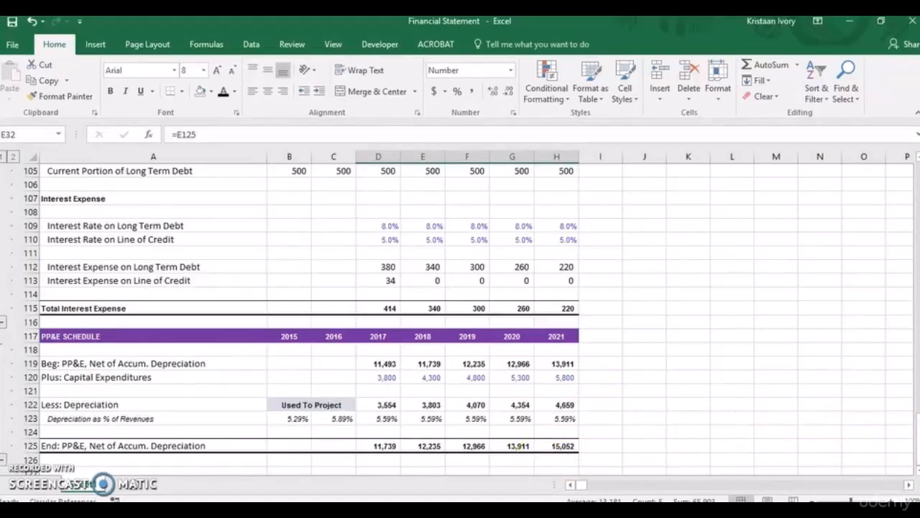
{"action": "left_click_drag", "start_coordinate": [912, 440], "coordinate": [917, 210]}
{"action": "double_click", "coordinate": [381, 227]}
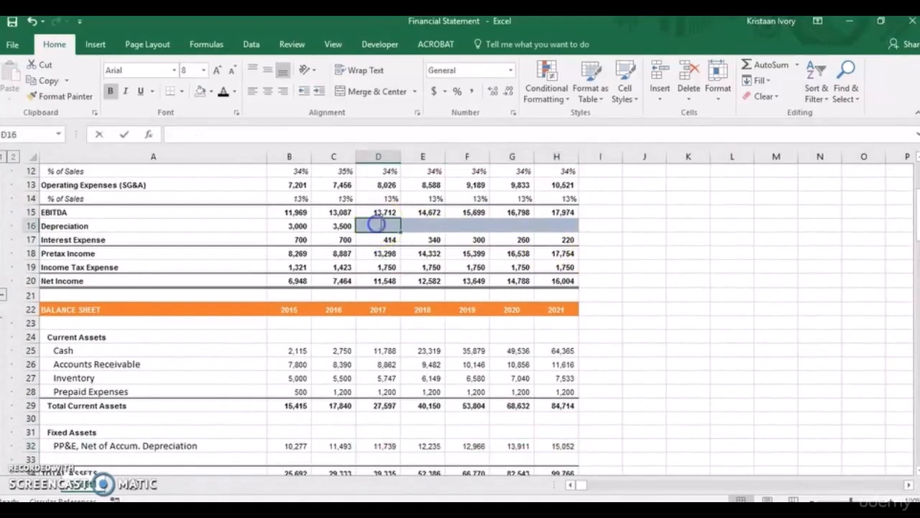
{"action": "type", "text": "="}
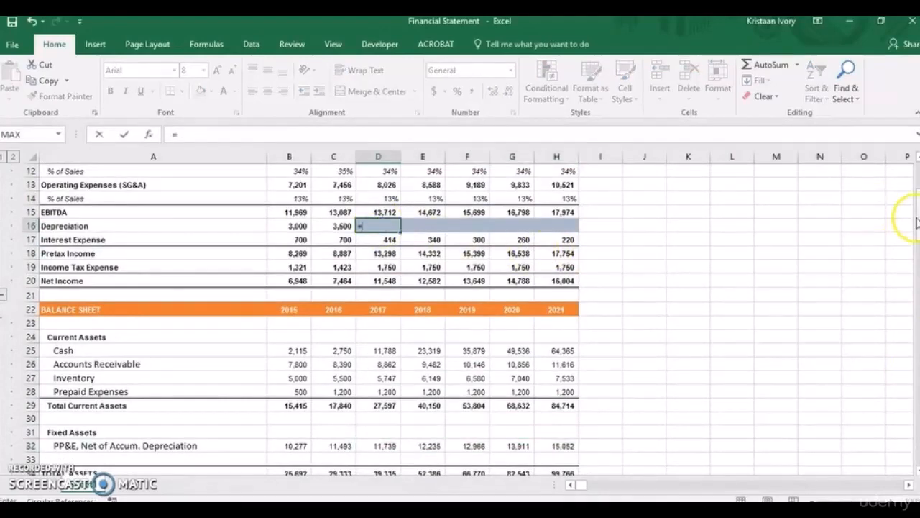
{"action": "left_click_drag", "start_coordinate": [916, 210], "coordinate": [916, 442]}
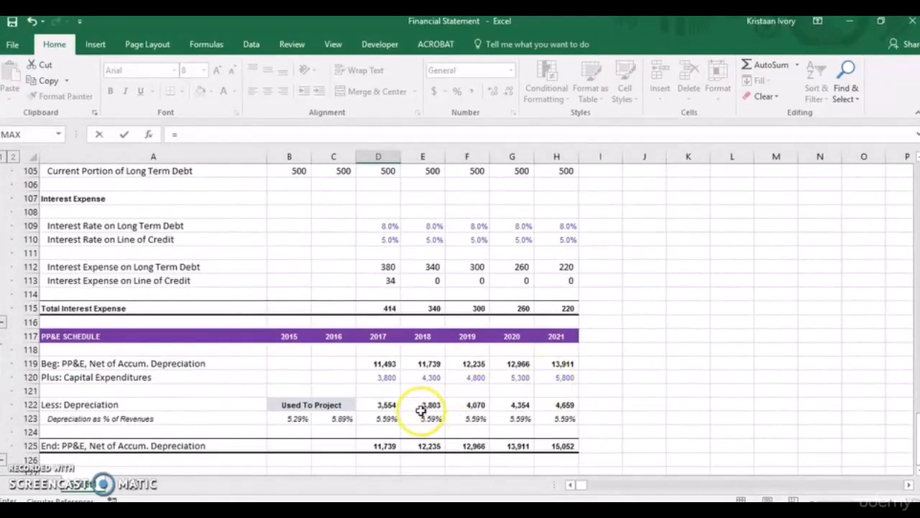
{"action": "left_click", "coordinate": [384, 406]}
{"action": "key", "text": "Return"}
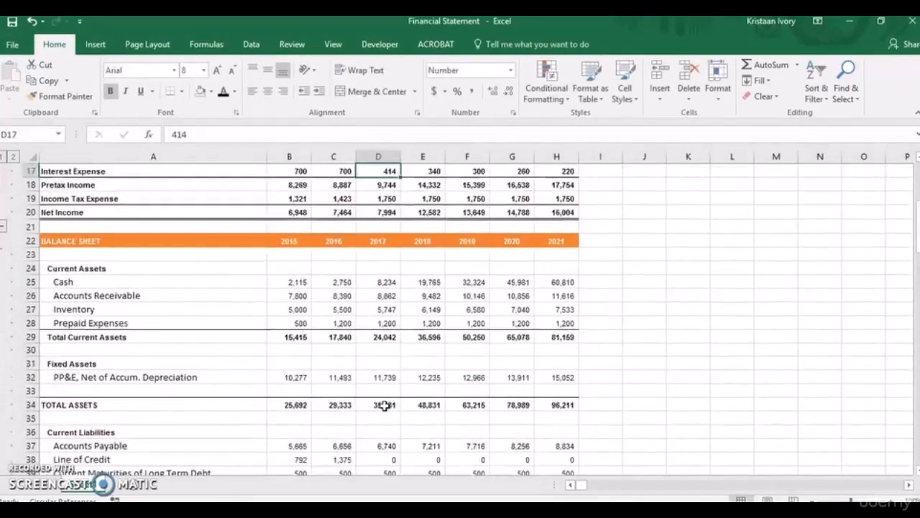
Copy the income statement's depreciation link from D16 across to 2021 in H16.
{"action": "key", "text": "Up"}
{"action": "key", "text": "shift+Right"}
{"action": "key", "text": "shift+Right"}
{"action": "key", "text": "shift+Right"}
{"action": "key", "text": "shift+Right"}
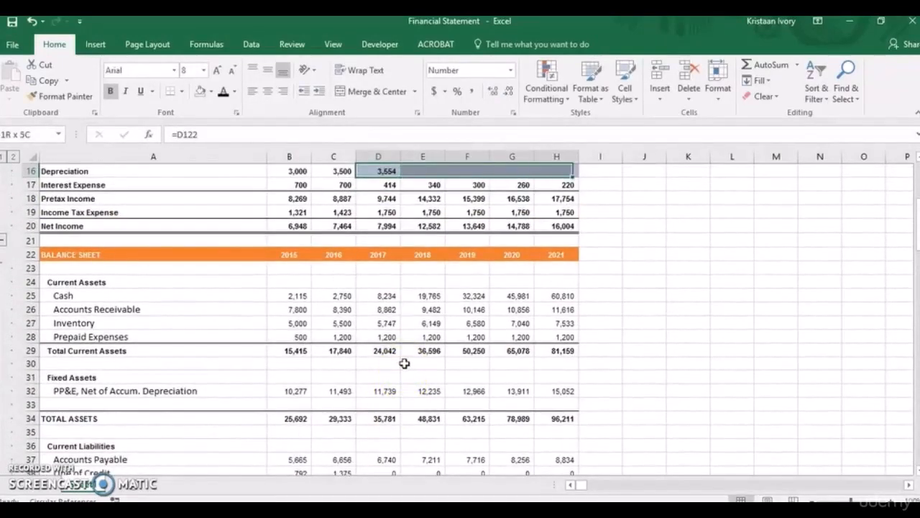
{"action": "key", "text": "ctrl+r"}
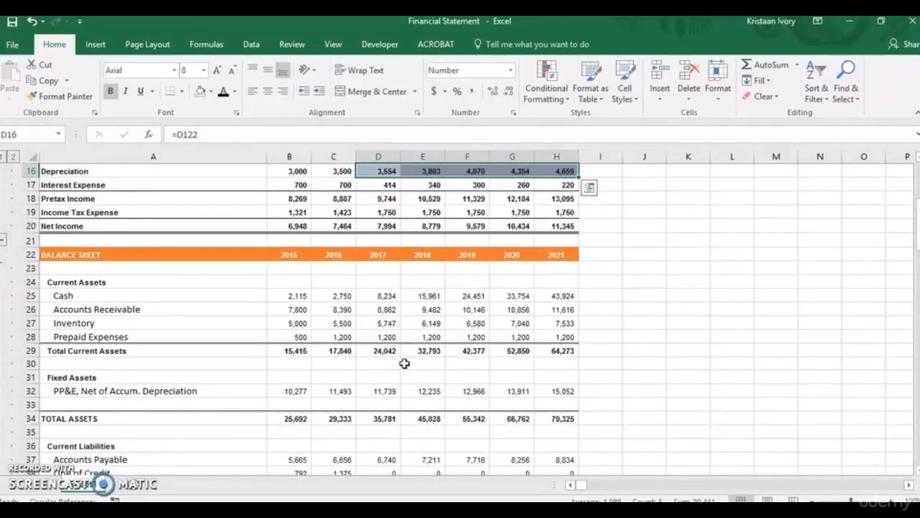
Remove the fill color from the projected depreciation cells D16:H16 in the income statement.
{"action": "key", "text": "alt"}
{"action": "key", "text": "h"}
{"action": "key", "text": "h"}
{"action": "key", "text": "n"}
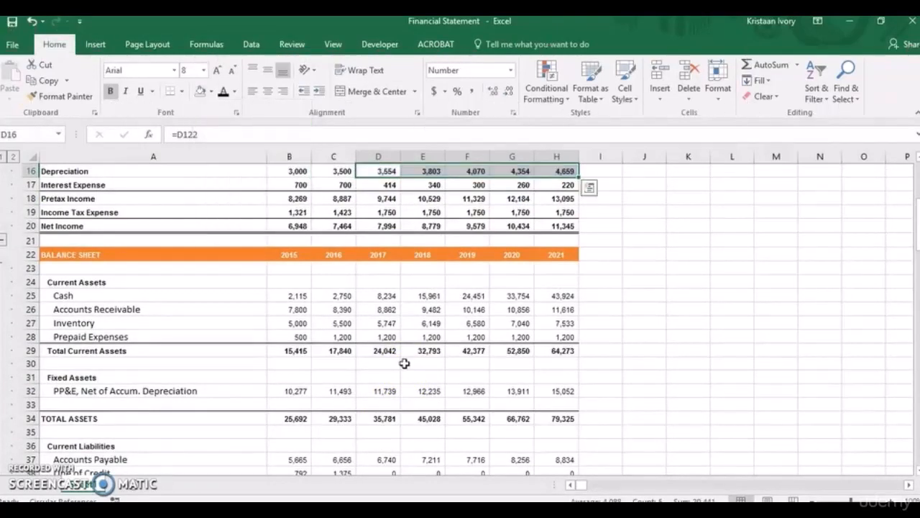
Link the cash flow statement's 2017 depreciation add-back in D66 to the PP&E schedule with =D122.
{"action": "left_click_drag", "start_coordinate": [915, 238], "coordinate": [917, 330]}
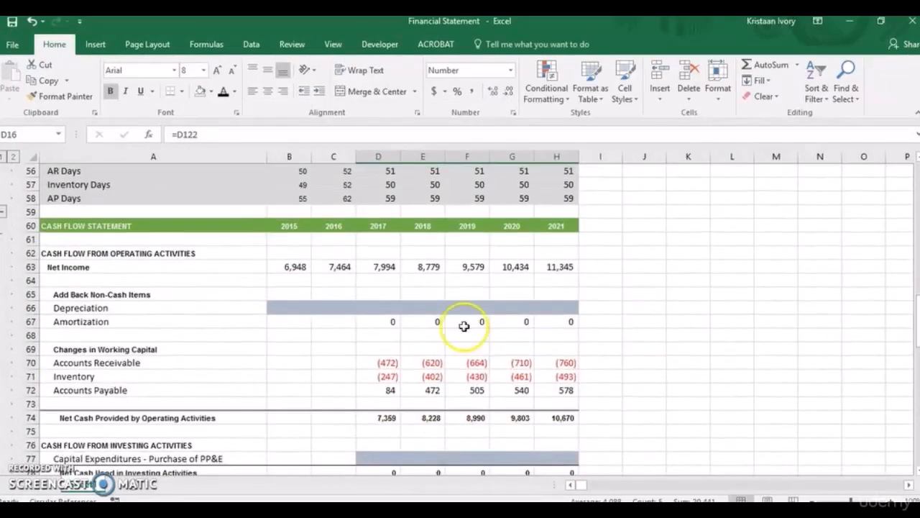
{"action": "left_click", "coordinate": [375, 308]}
{"action": "type", "text": "="}
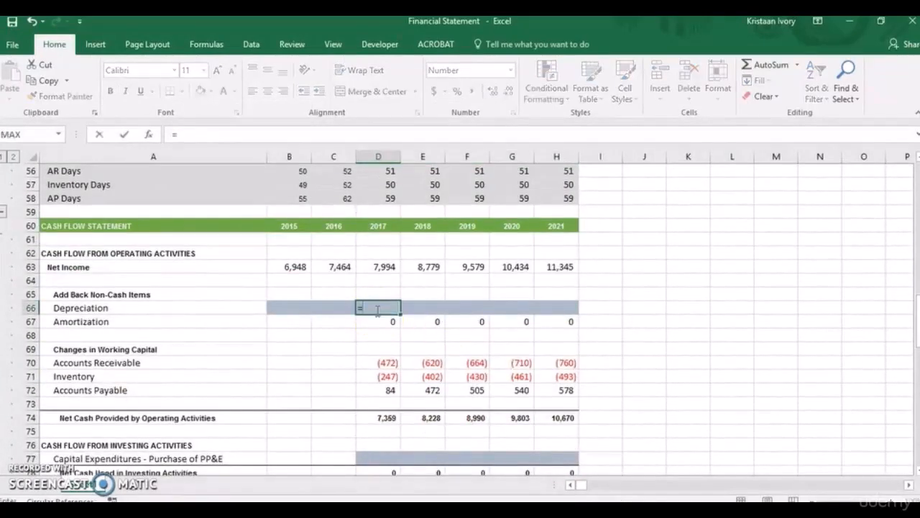
{"action": "left_click_drag", "start_coordinate": [917, 316], "coordinate": [916, 433]}
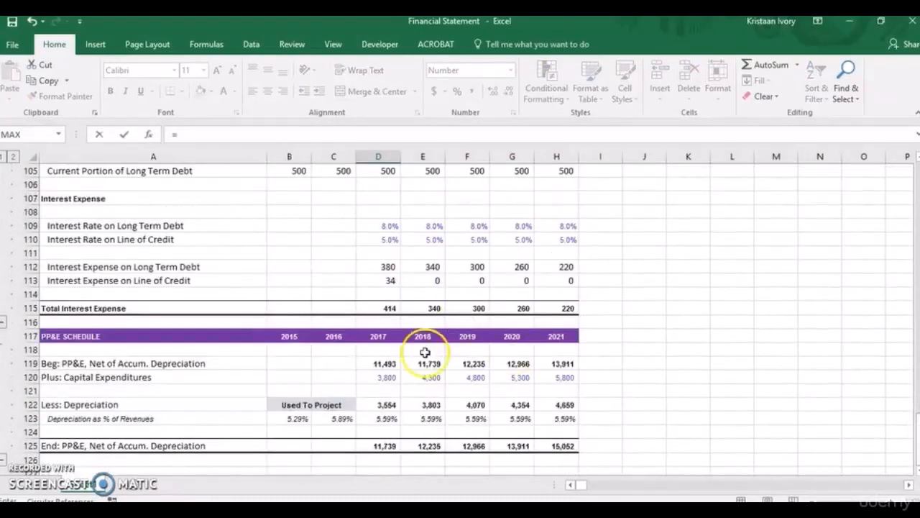
{"action": "left_click", "coordinate": [380, 406]}
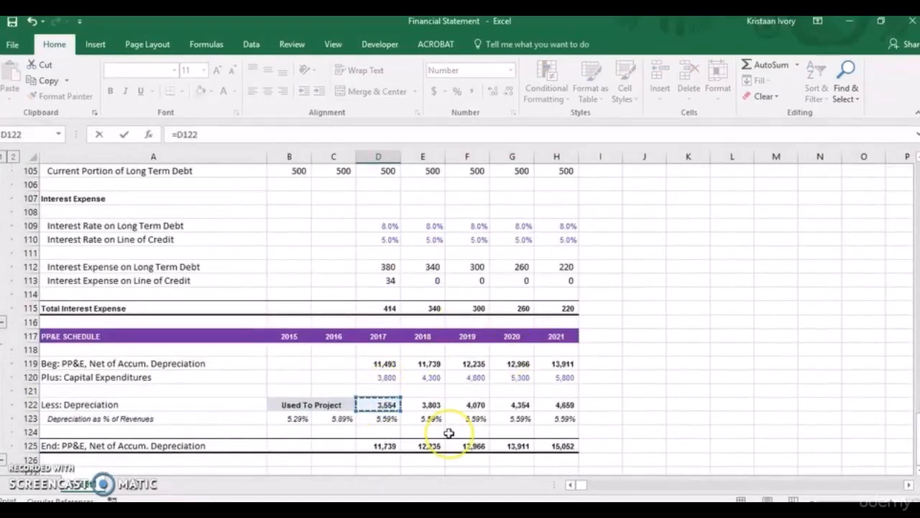
{"action": "key", "text": "Return"}
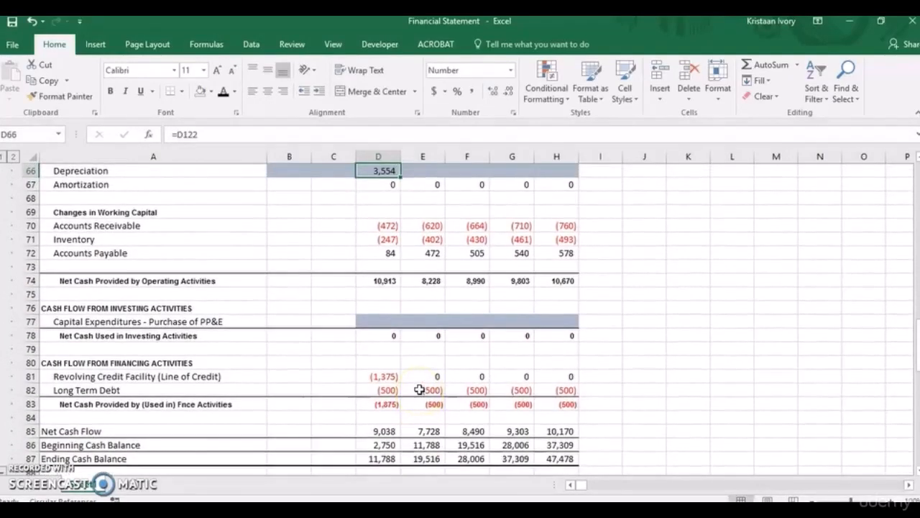
Copy the cash flow statement's depreciation link from D66 across to 2021 in H66.
{"action": "key", "text": "shift+Right"}
{"action": "key", "text": "shift+Right"}
{"action": "key", "text": "shift+Right"}
{"action": "key", "text": "shift+Right"}
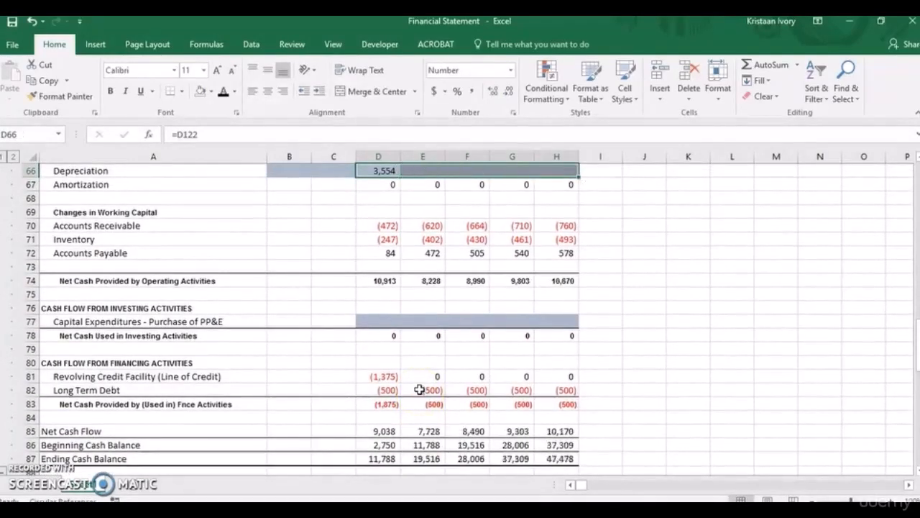
{"action": "key", "text": "ctrl+r"}
Remove the fill color from the cash flow statement's depreciation cells B66:H66.
{"action": "key", "text": "Left"}
{"action": "key", "text": "Left"}
{"action": "key", "text": "shift+Right"}
{"action": "key", "text": "shift+Right"}
{"action": "key", "text": "shift+Right"}
{"action": "key", "text": "shift+Right"}
{"action": "key", "text": "shift+Right"}
{"action": "key", "text": "shift+Right"}
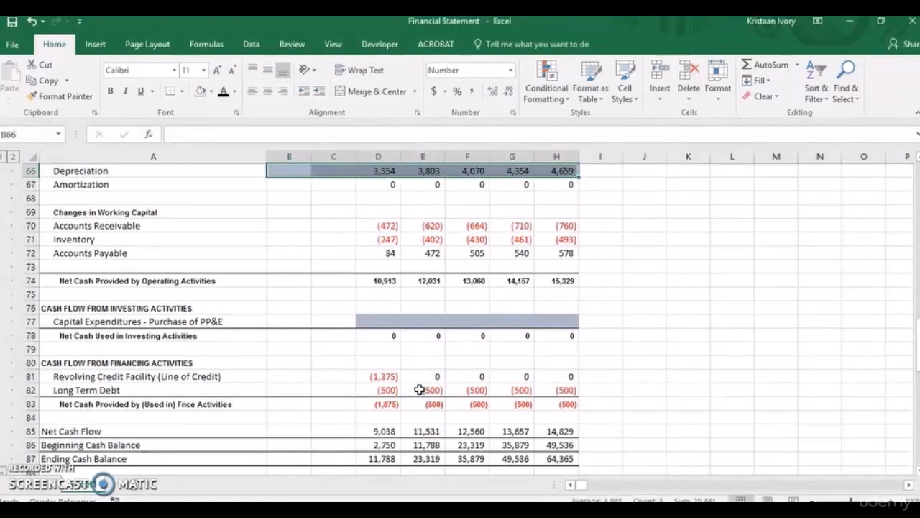
{"action": "key", "text": "alt"}
{"action": "key", "text": "h"}
{"action": "key", "text": "h"}
{"action": "key", "text": "n"}
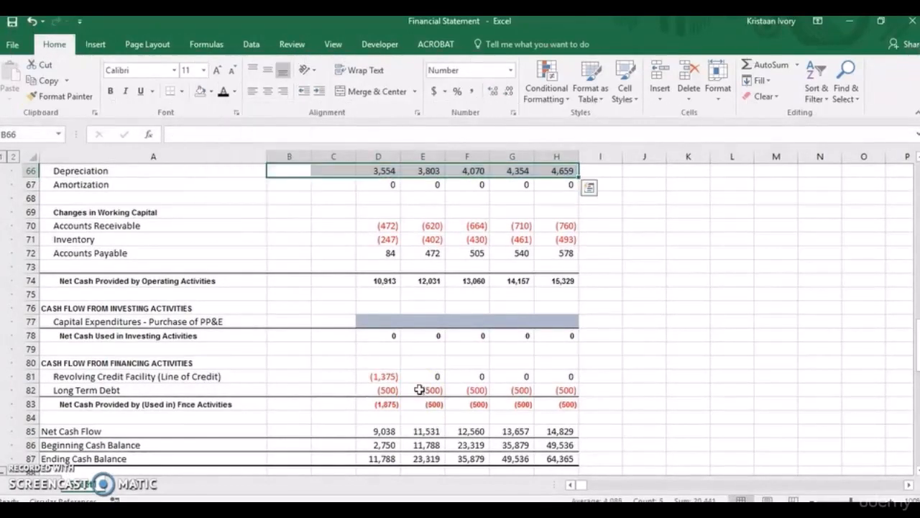
Link the 2017 capital expenditures in D77 to the PP&E schedule as a cash outflow with =-D120.
{"action": "left_click", "coordinate": [385, 320]}
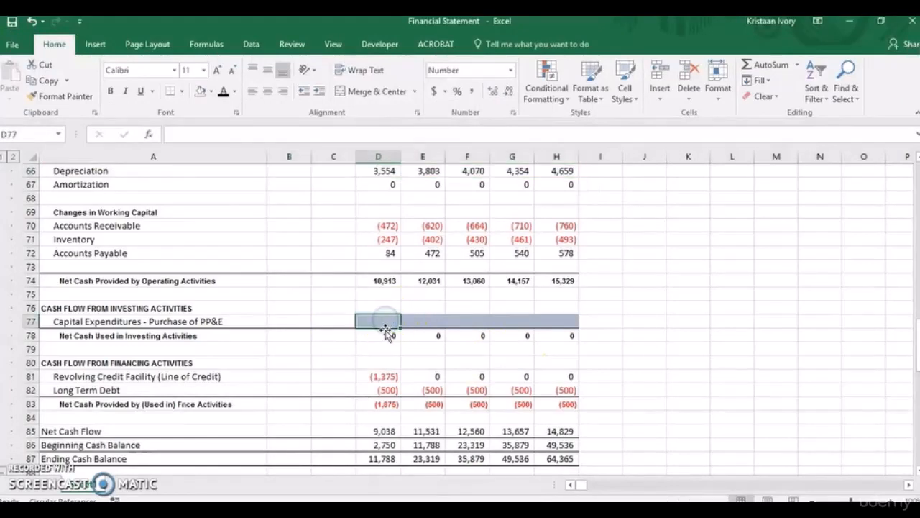
{"action": "type", "text": "=-"}
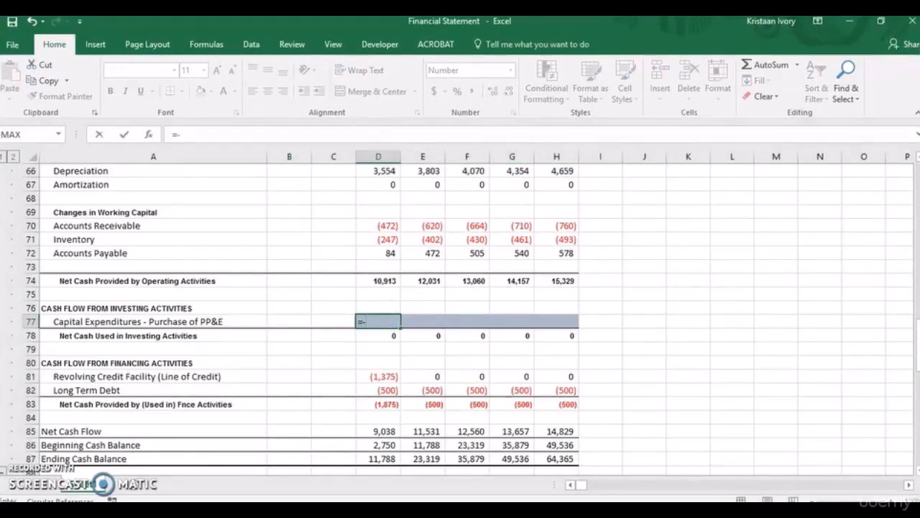
{"action": "left_click_drag", "start_coordinate": [919, 334], "coordinate": [919, 437]}
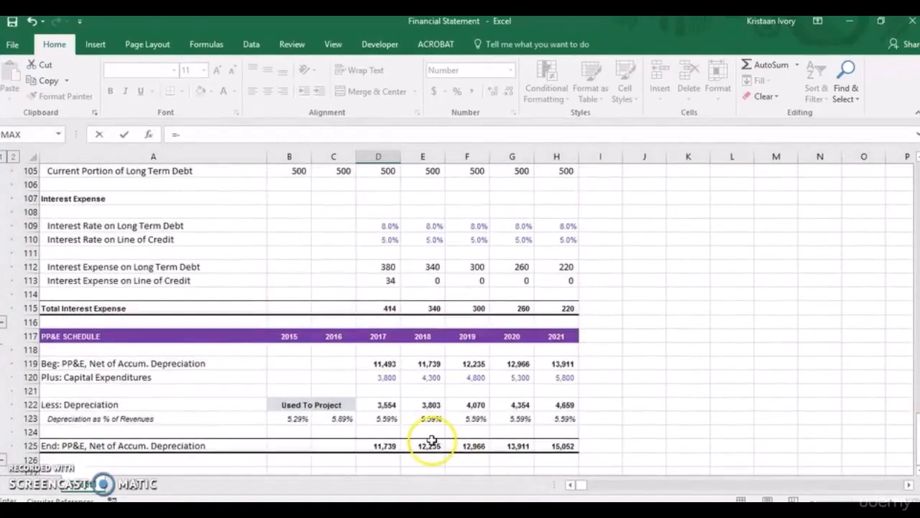
{"action": "left_click", "coordinate": [392, 379]}
{"action": "key", "text": "ctrl+bracketleft"}
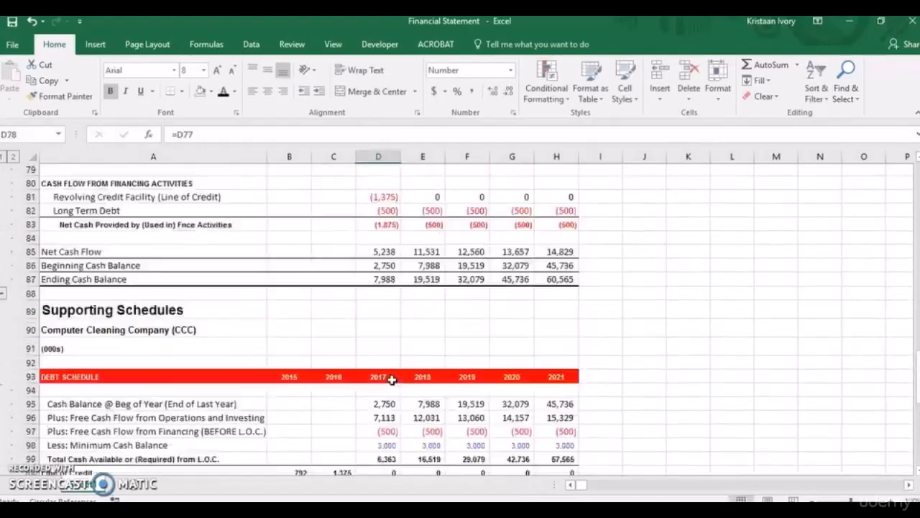
Copy the capital expenditures link from D77 across to 2021 in H77.
{"action": "key", "text": "shift+Right"}
{"action": "key", "text": "shift+Right"}
{"action": "key", "text": "shift+Right"}
{"action": "key", "text": "shift+Right"}
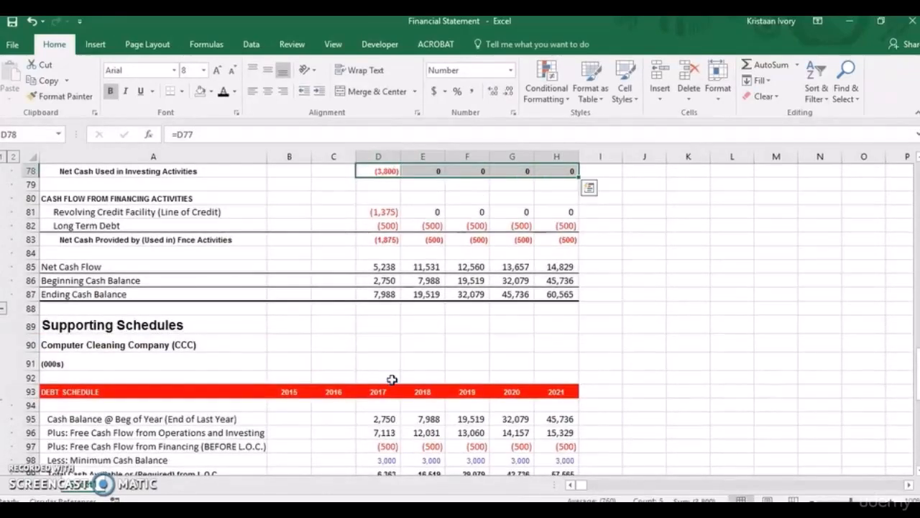
{"action": "key", "text": "Up"}
{"action": "key", "text": "shift+Right"}
{"action": "key", "text": "shift+Right"}
{"action": "key", "text": "shift+Right"}
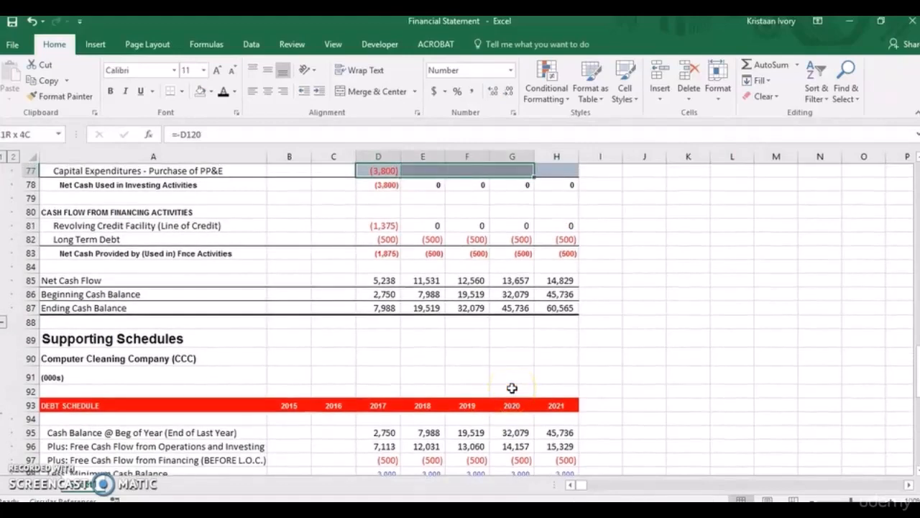
{"action": "key", "text": "shift+Right"}
{"action": "key", "text": "ctrl+r"}
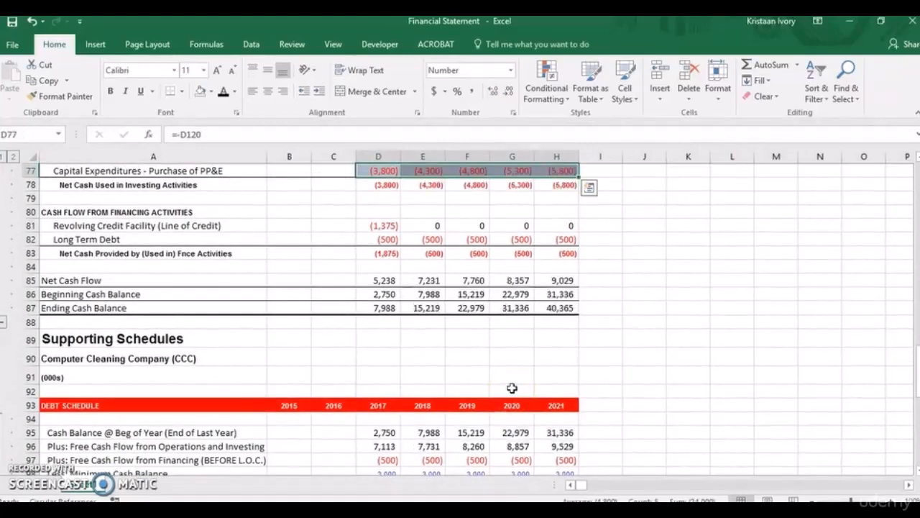
Remove the fill color from the capital expenditures cells D77:H77 in the cash flow statement.
{"action": "scroll", "coordinate": [512, 388], "scroll_direction": "up", "scroll_amount": 1}
{"action": "key", "text": "Up"}
{"action": "key", "text": "Down"}
{"action": "key", "text": "shift+Right"}
{"action": "key", "text": "shift+Right"}
{"action": "key", "text": "shift+Right"}
{"action": "key", "text": "shift+Right"}
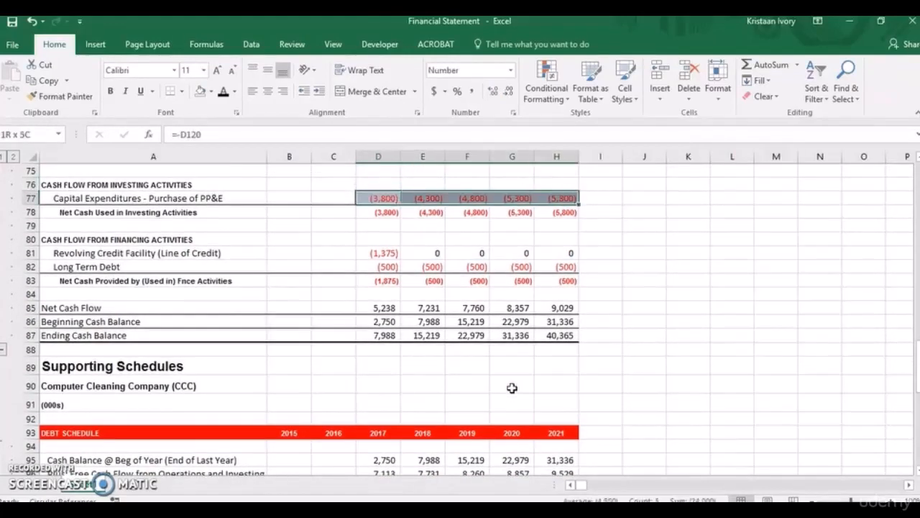
{"action": "key", "text": "alt"}
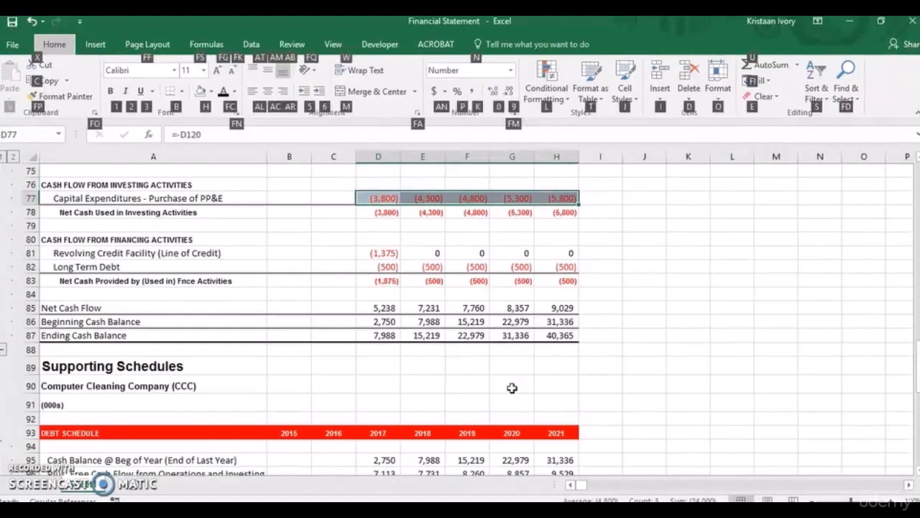
{"action": "key", "text": "Escape"}
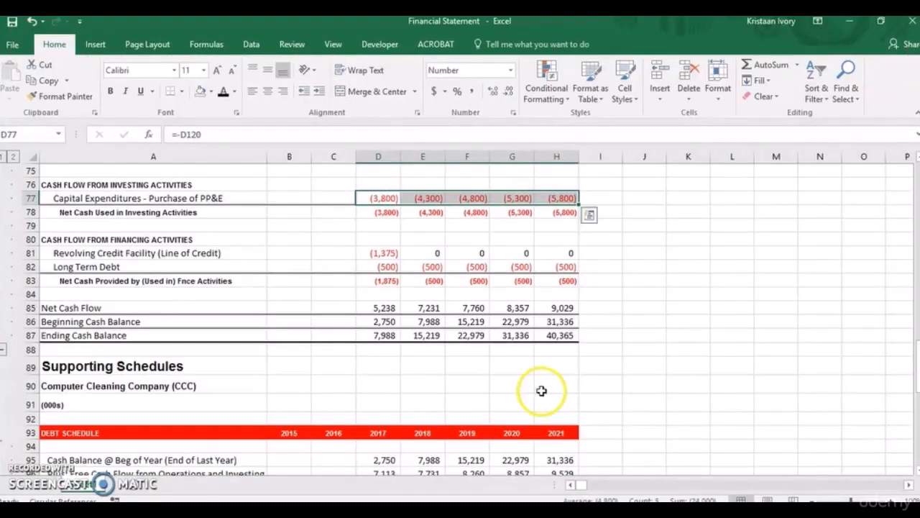
Examine the balance sheet's check row 53 through 2021 and review the debt and PP&E schedules.
{"action": "left_click", "coordinate": [766, 353]}
{"action": "left_click_drag", "start_coordinate": [913, 356], "coordinate": [916, 234]}
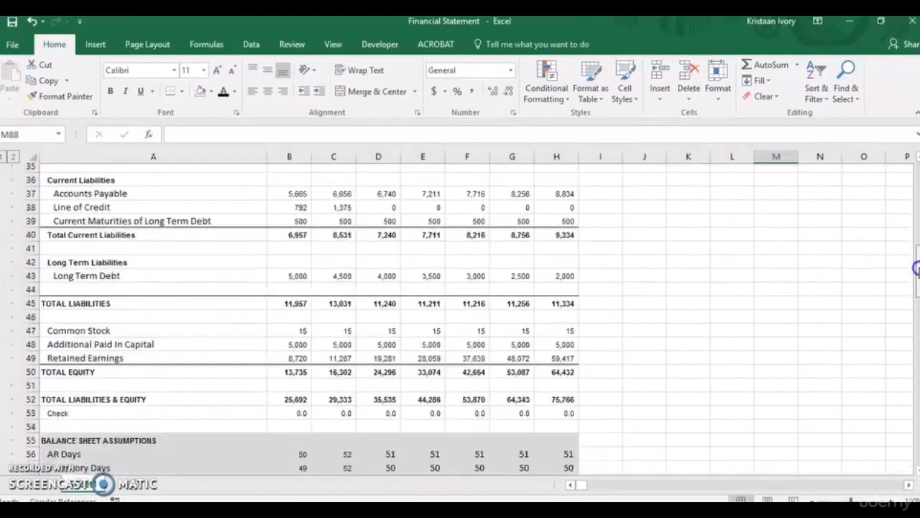
{"action": "left_click_drag", "start_coordinate": [916, 268], "coordinate": [916, 282]}
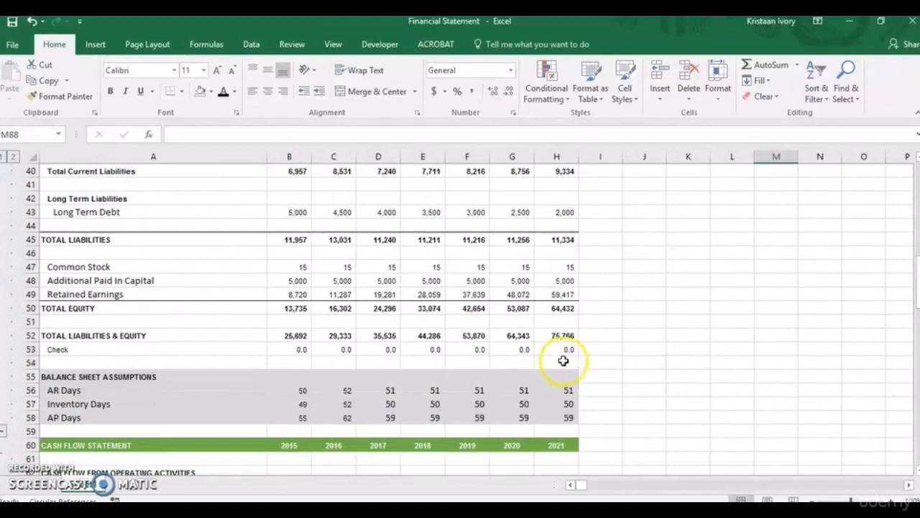
{"action": "left_click", "coordinate": [561, 350]}
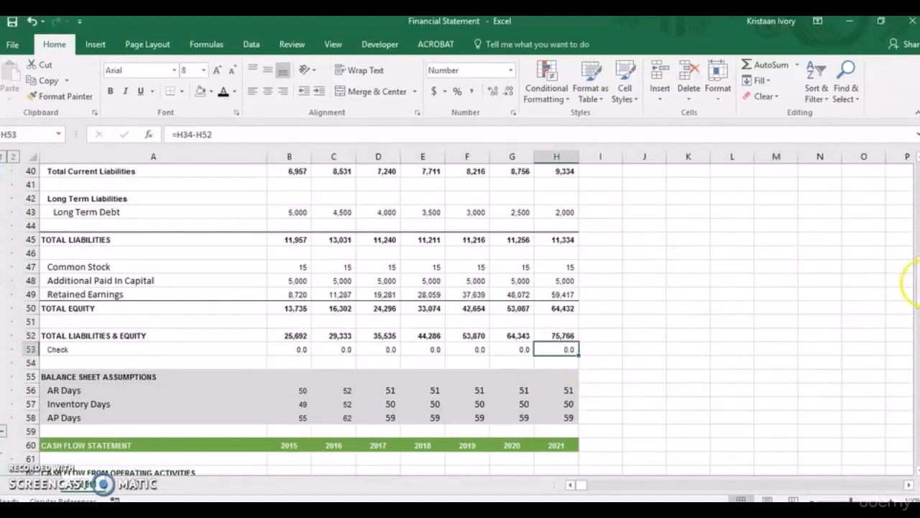
{"action": "left_click_drag", "start_coordinate": [916, 284], "coordinate": [916, 423]}
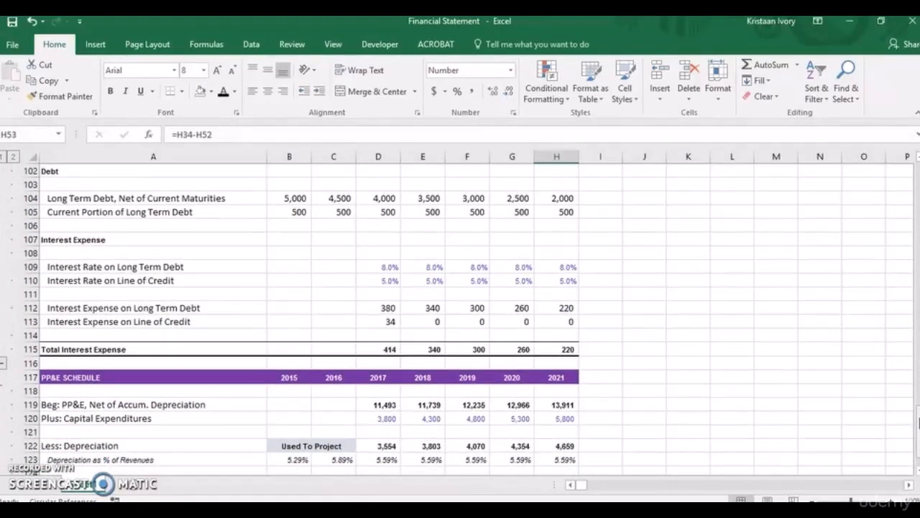
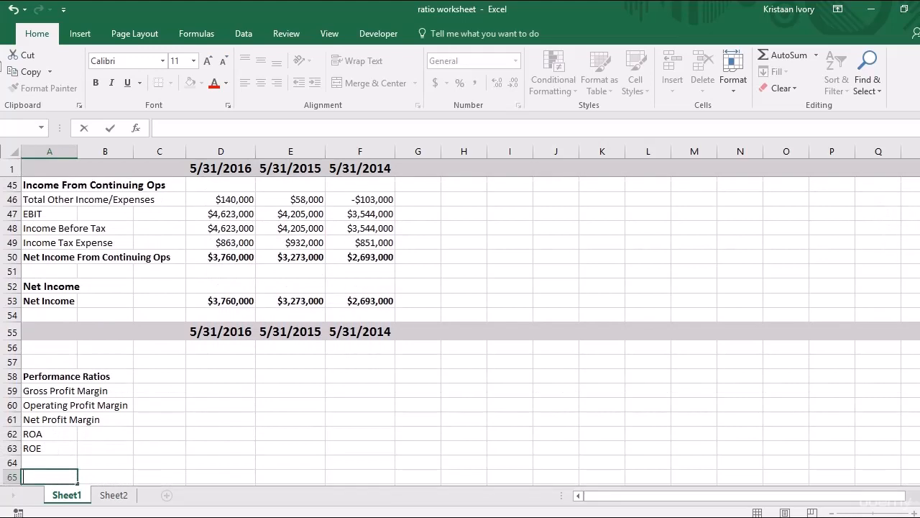
Calculate the 2016 gross profit margin in D59 by dividing gross profit by total revenue with =D39/D37.
{"action": "left_click", "coordinate": [225, 389]}
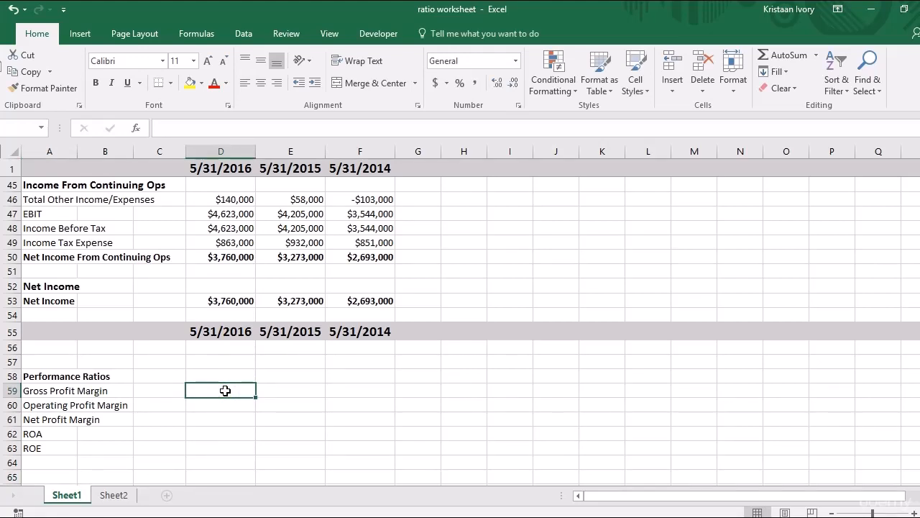
{"action": "type", "text": "="}
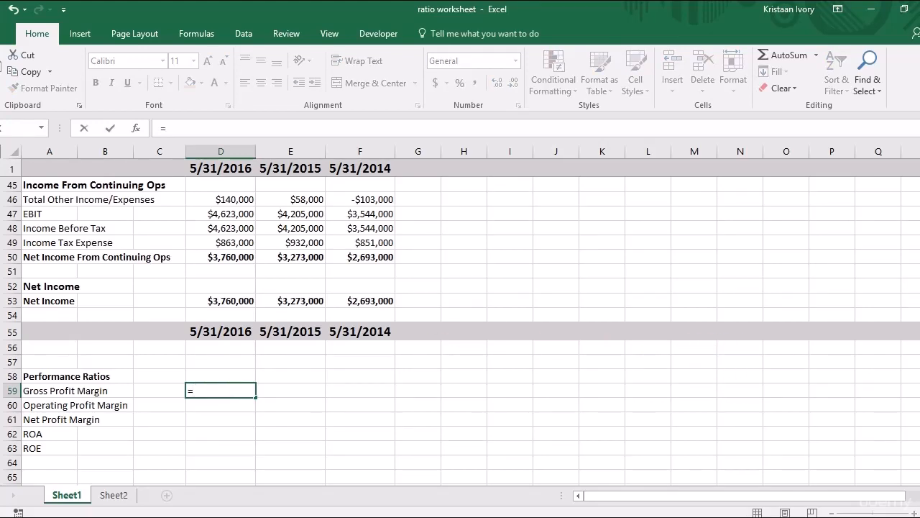
{"action": "left_click_drag", "start_coordinate": [919, 415], "coordinate": [919, 342]}
{"action": "left_click", "coordinate": [248, 333]}
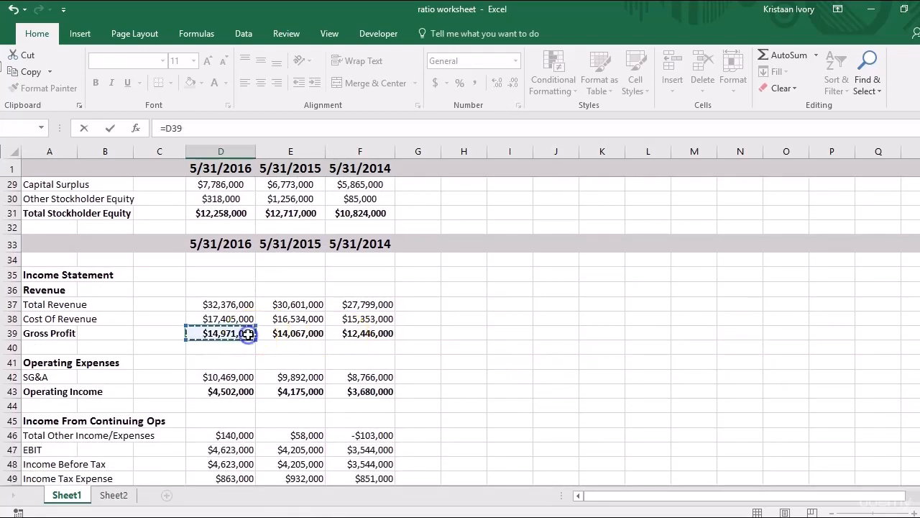
{"action": "type", "text": "/"}
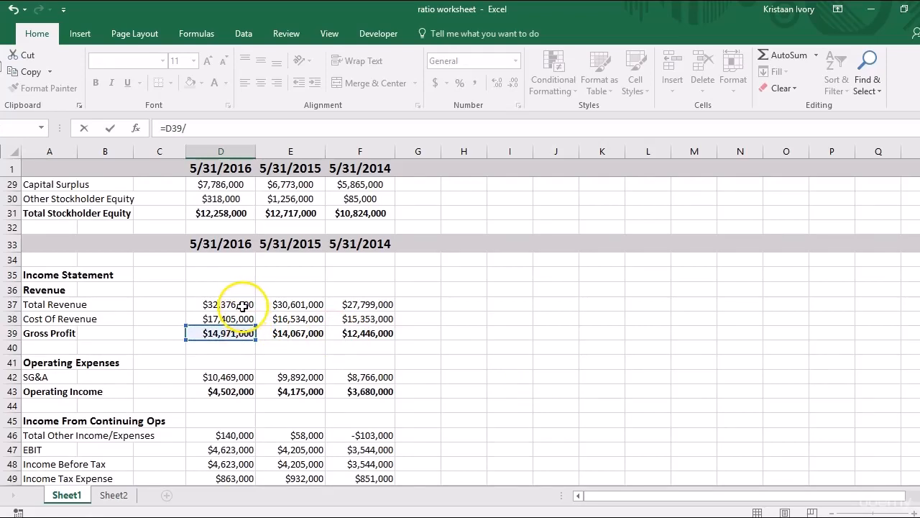
{"action": "left_click", "coordinate": [243, 306]}
{"action": "key", "text": "Return"}
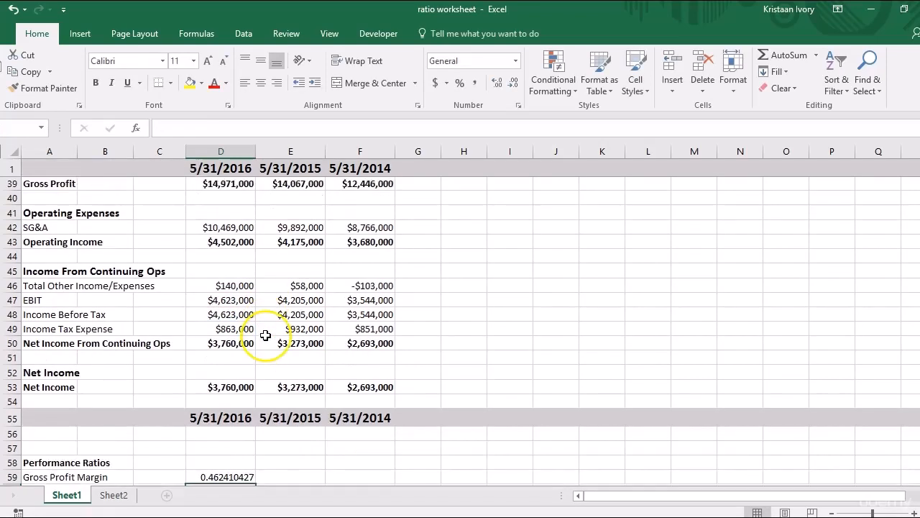
Format the gross profit margin in D59 as a percentage and copy it across to F59 for 2015 and 2014.
{"action": "left_click", "coordinate": [240, 463]}
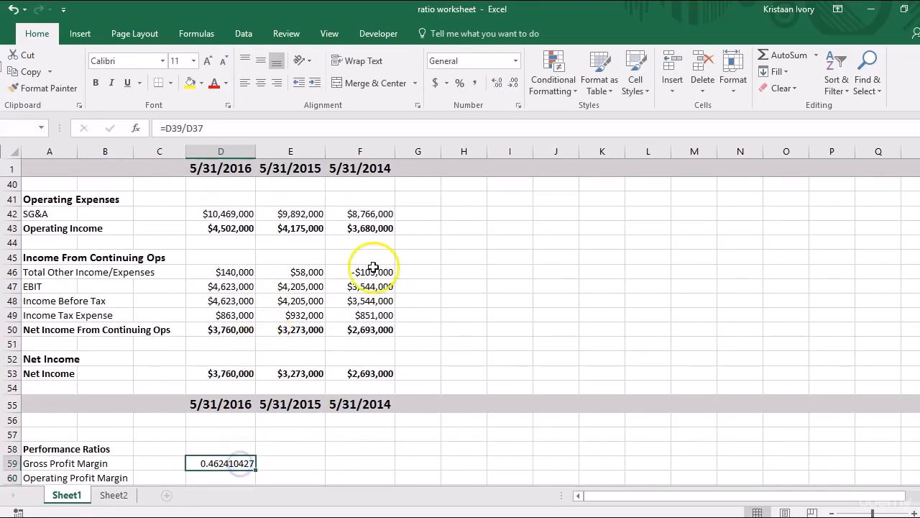
{"action": "left_click", "coordinate": [460, 83]}
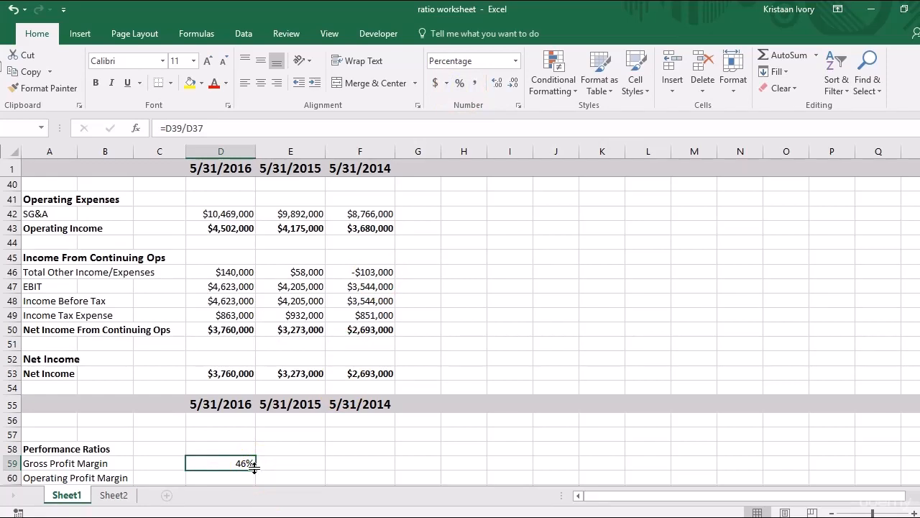
{"action": "left_click_drag", "start_coordinate": [255, 467], "coordinate": [394, 465]}
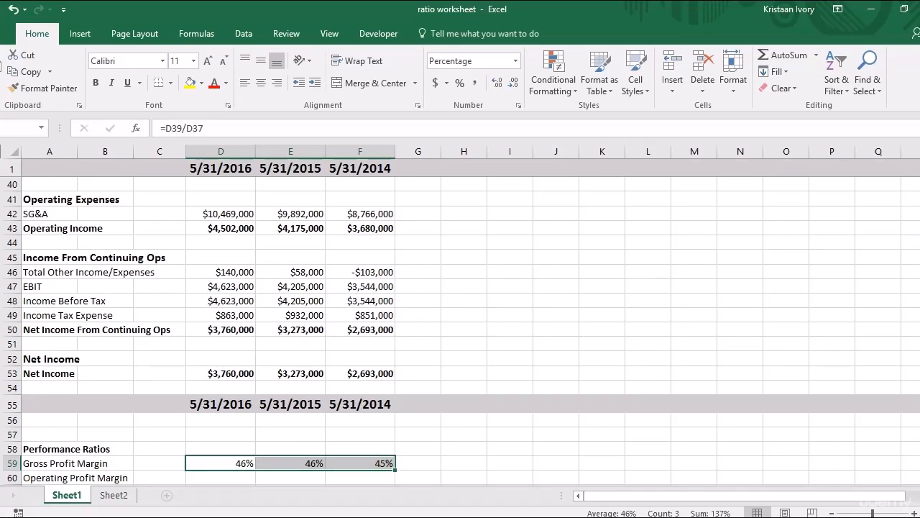
Calculate the 2016 operating profit margin in D60 by dividing EBIT by total revenue with =D47/D37.
{"action": "left_click_drag", "start_coordinate": [919, 364], "coordinate": [919, 382]}
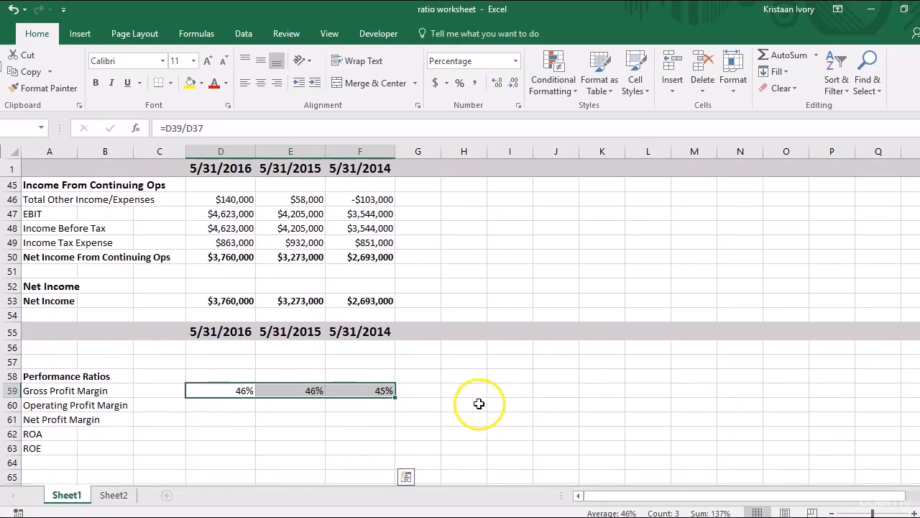
{"action": "left_click", "coordinate": [234, 407]}
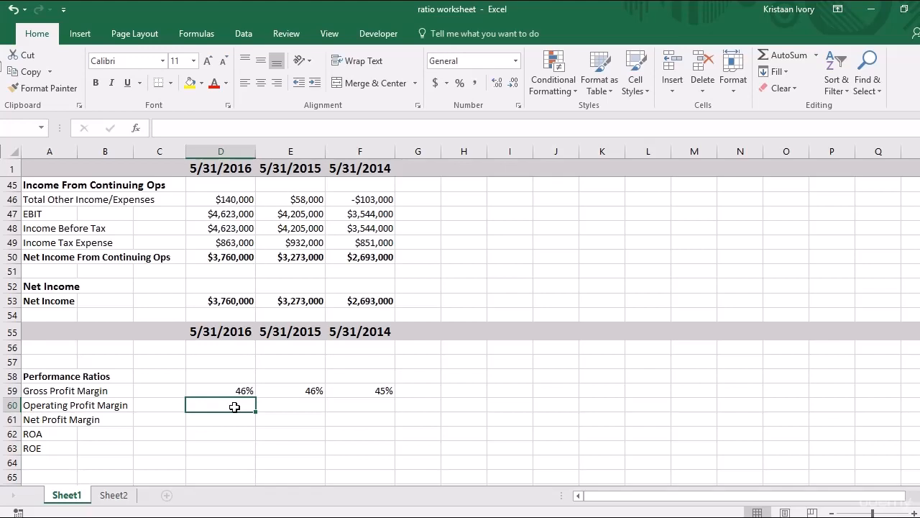
{"action": "type", "text": "="}
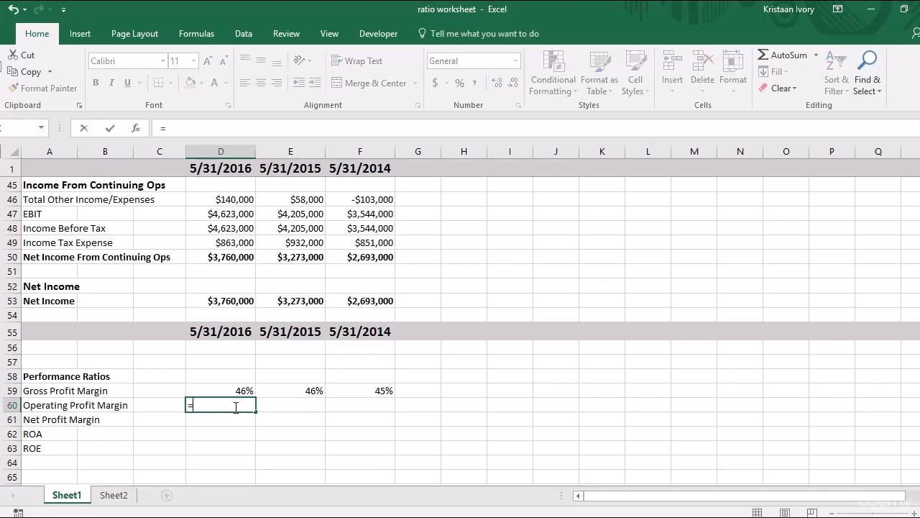
{"action": "left_click", "coordinate": [224, 213]}
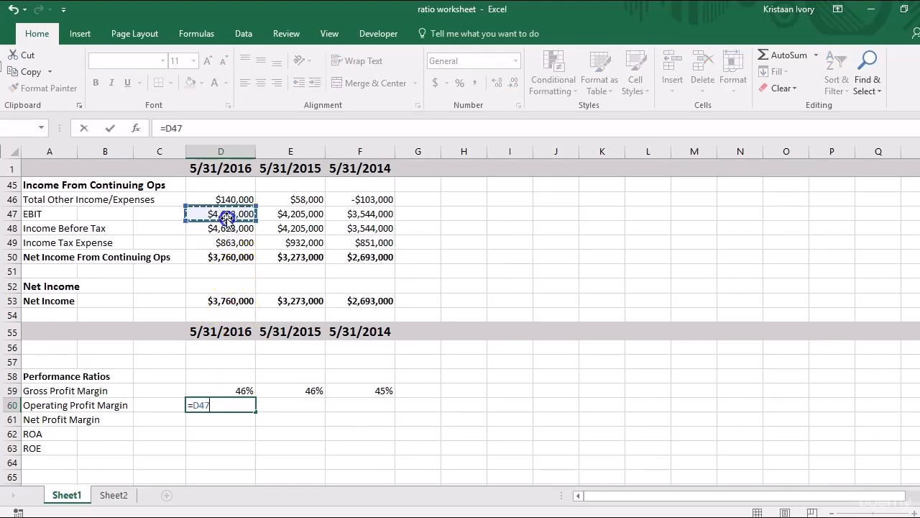
{"action": "type", "text": "/"}
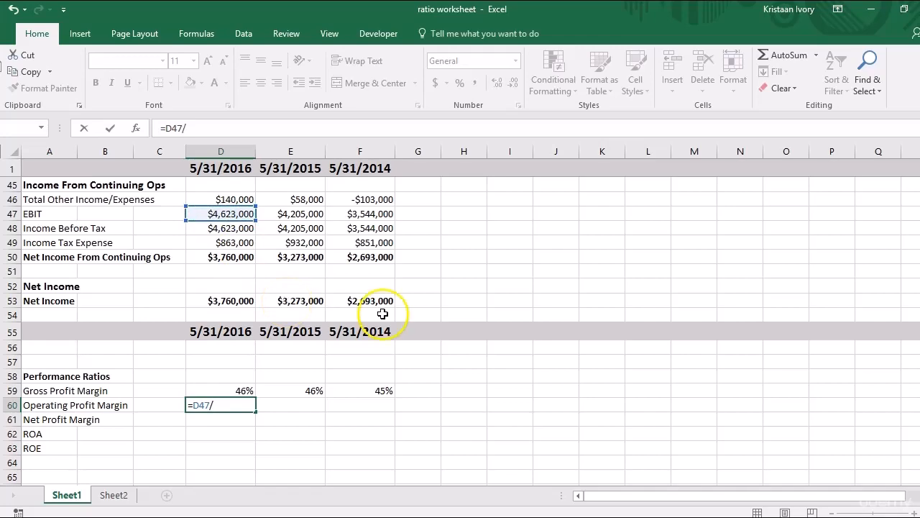
{"action": "scroll", "coordinate": [899, 420], "scroll_direction": "up", "scroll_amount": 3}
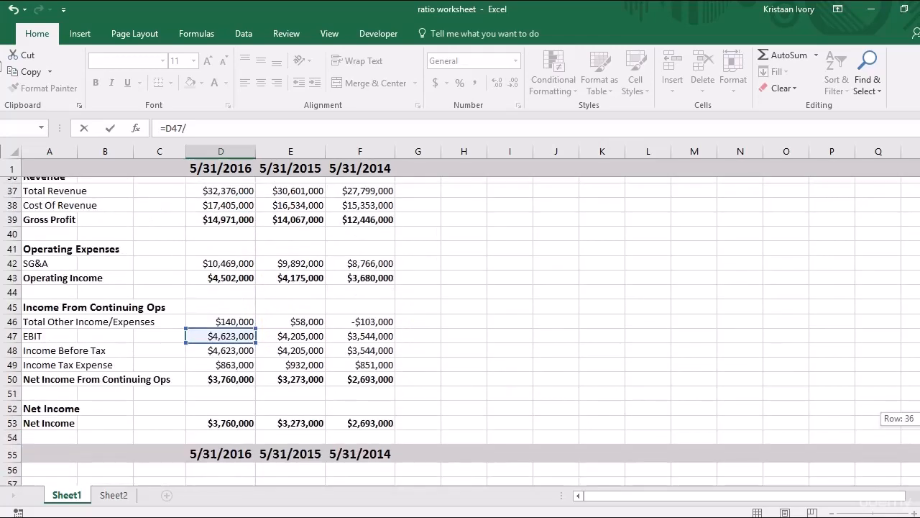
{"action": "left_click", "coordinate": [226, 199]}
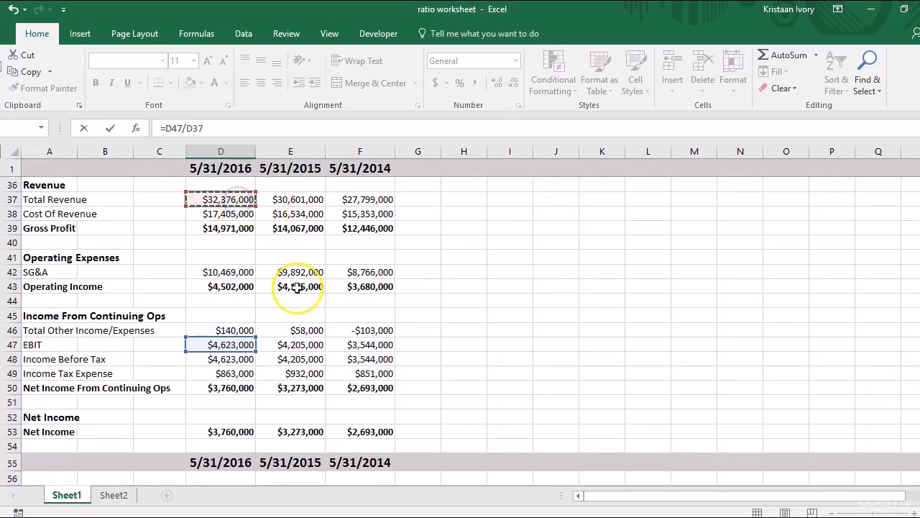
{"action": "key", "text": "Return"}
Format the operating profit margin in D60 as a percentage and fill it across to F60.
{"action": "left_click", "coordinate": [230, 463]}
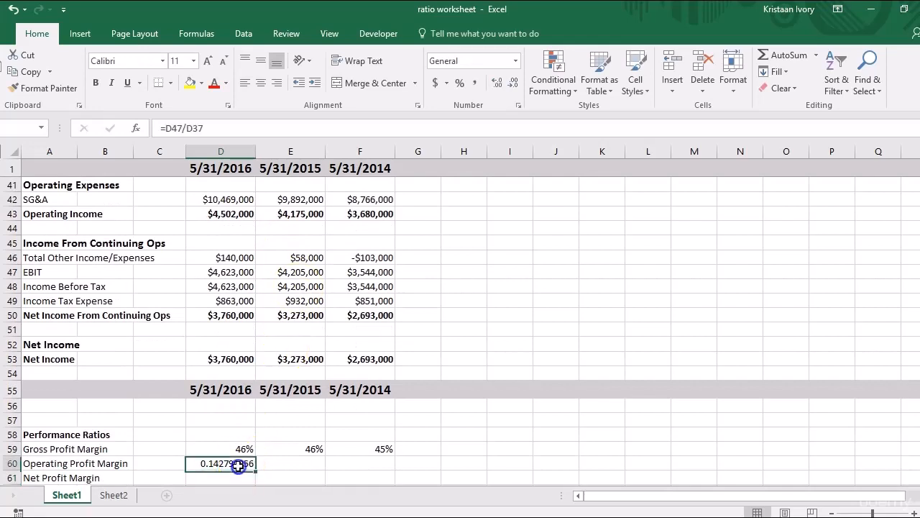
{"action": "left_click", "coordinate": [458, 83]}
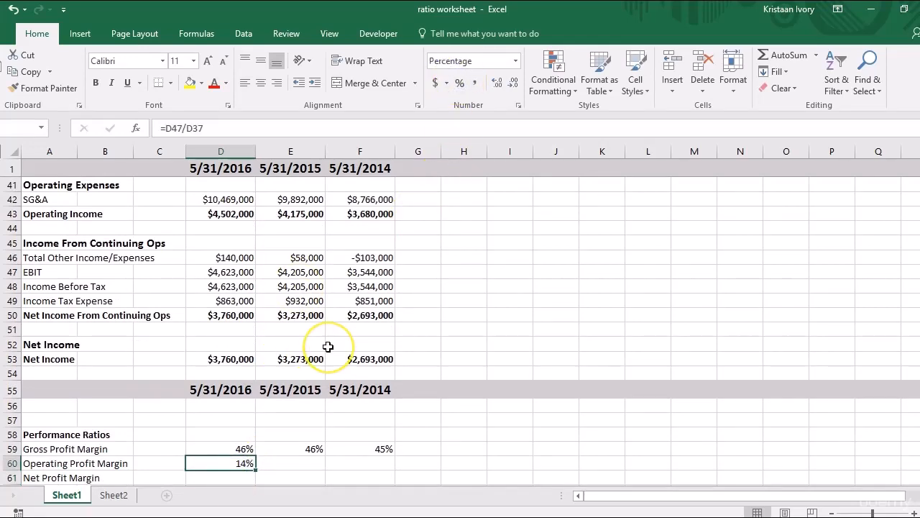
{"action": "key", "text": "shift+Right"}
{"action": "key", "text": "shift+Right"}
{"action": "key", "text": "ctrl+r"}
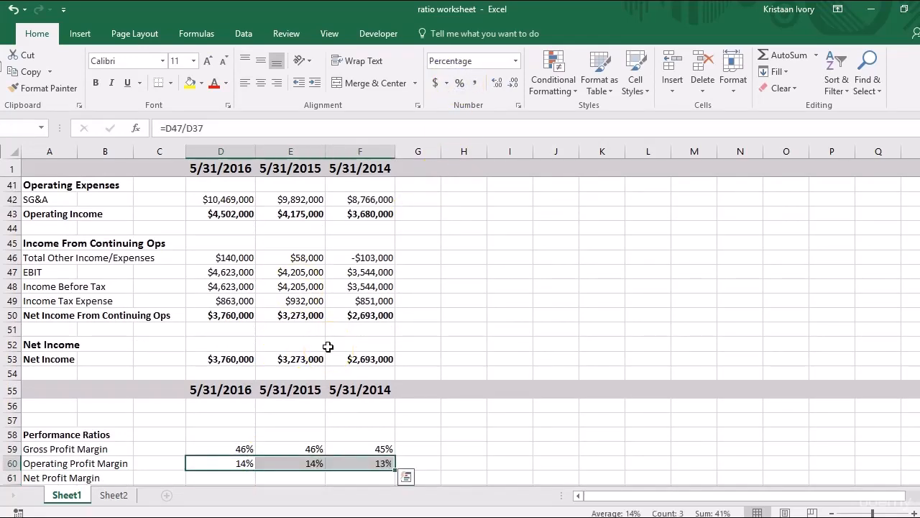
Calculate the 2016 net profit margin in D61 by dividing net income by total revenue with =D53/D37.
{"action": "left_click", "coordinate": [237, 478]}
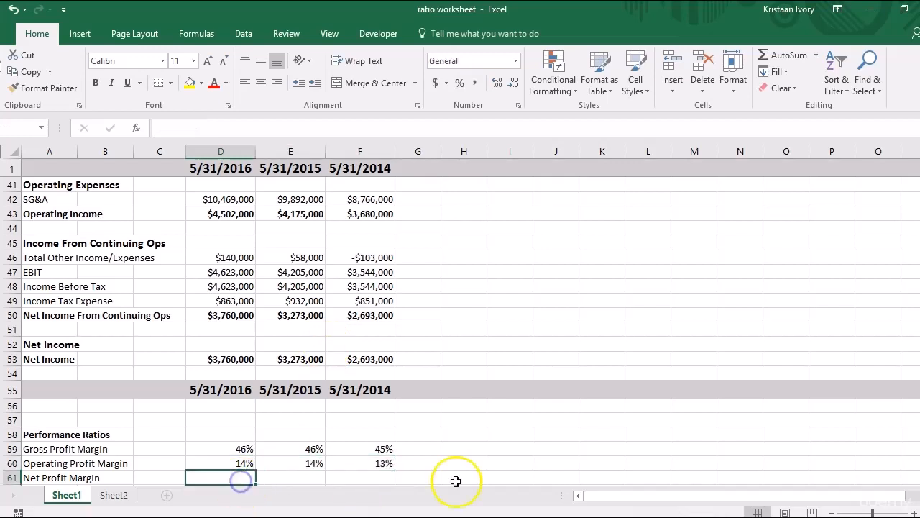
{"action": "scroll", "coordinate": [897, 397], "scroll_direction": "down", "scroll_amount": 1}
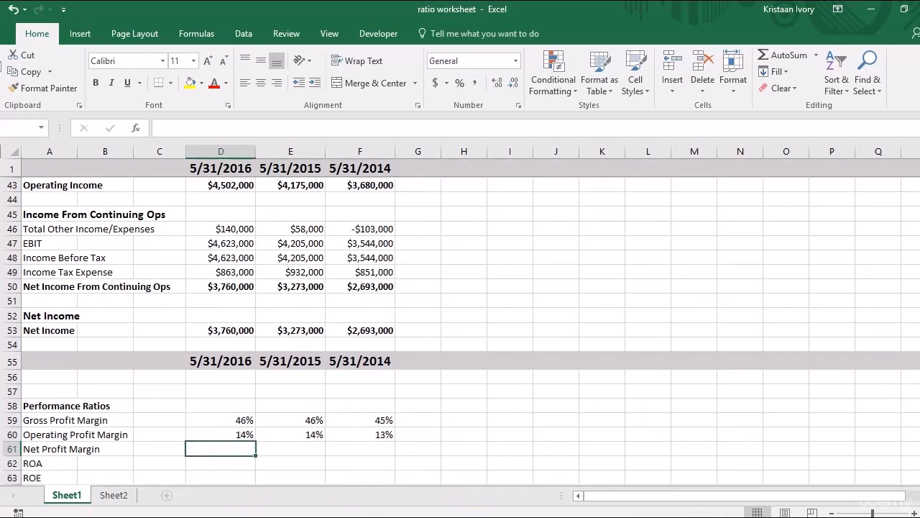
{"action": "scroll", "coordinate": [461, 331], "scroll_direction": "down", "scroll_amount": 1}
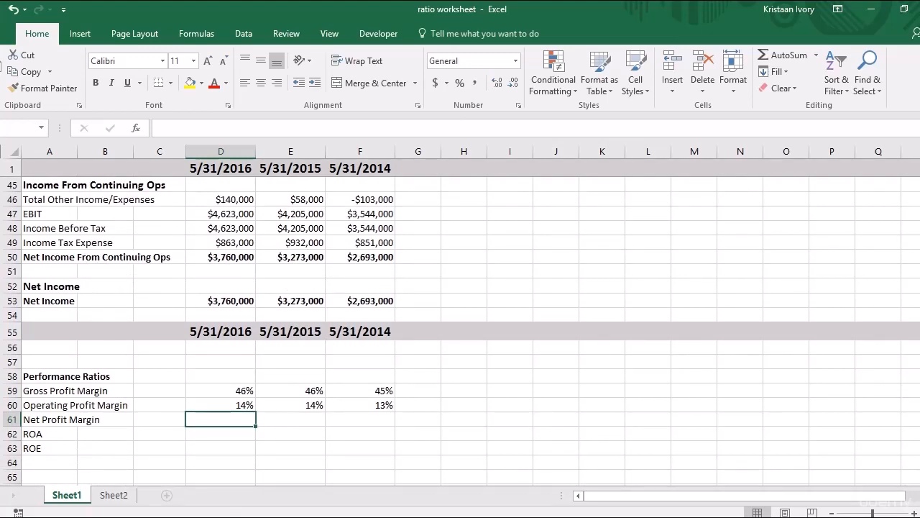
{"action": "scroll", "coordinate": [898, 397], "scroll_direction": "up", "scroll_amount": 3}
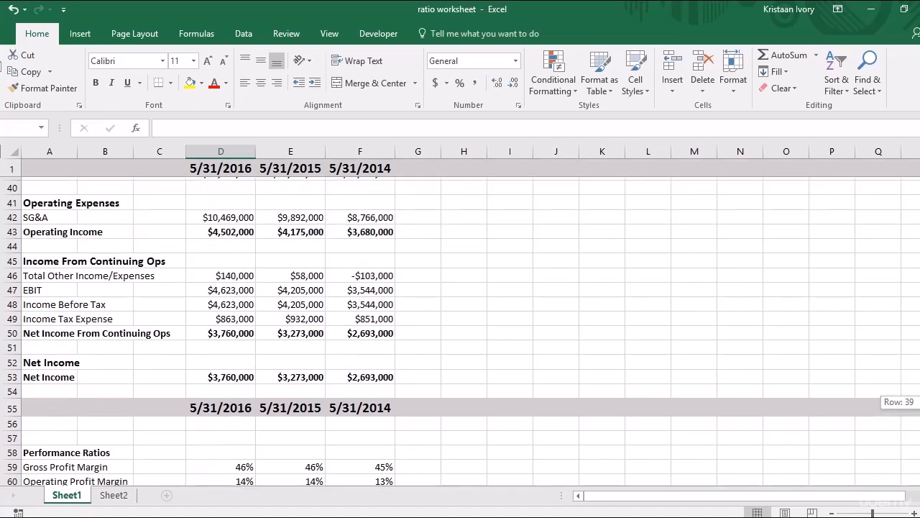
{"action": "scroll", "coordinate": [898, 397], "scroll_direction": "down", "scroll_amount": 2}
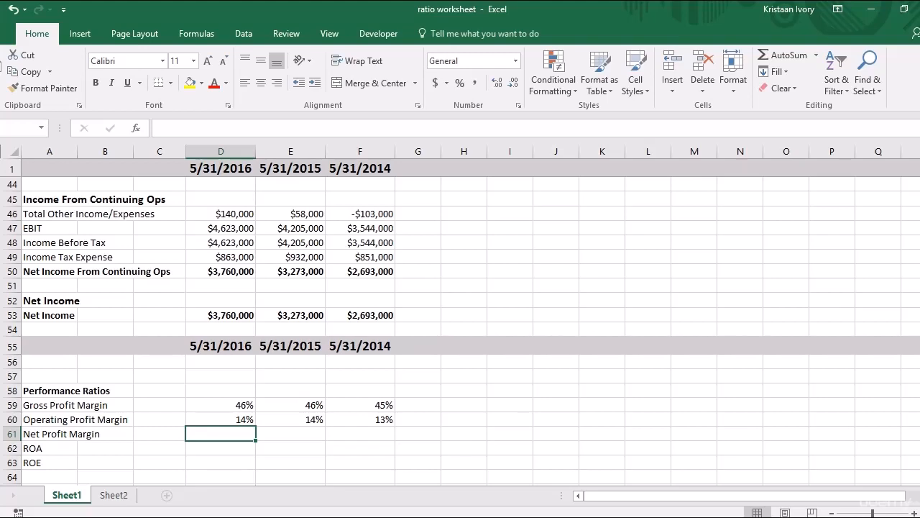
{"action": "type", "text": "="}
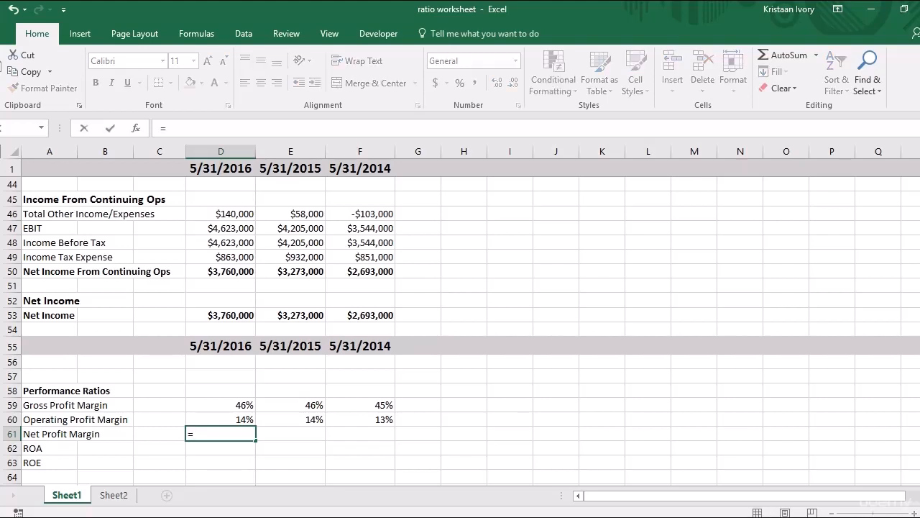
{"action": "left_click", "coordinate": [241, 318]}
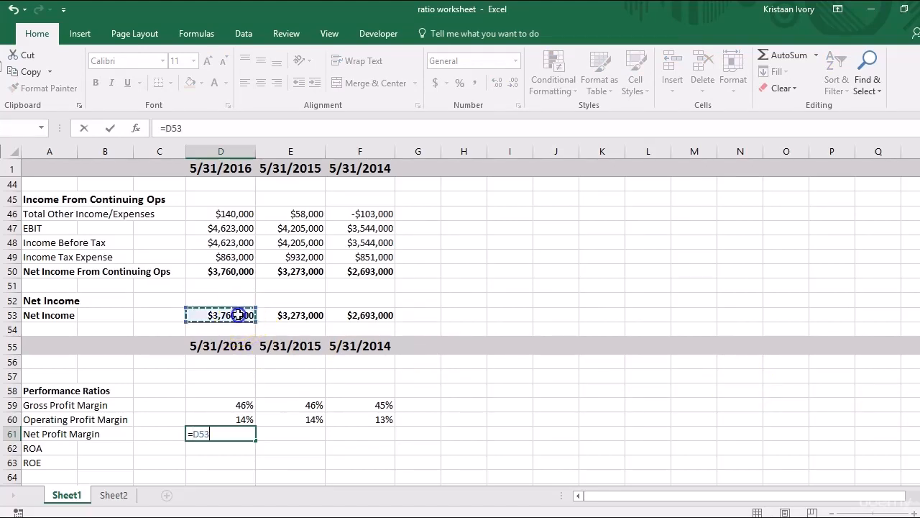
{"action": "type", "text": "/"}
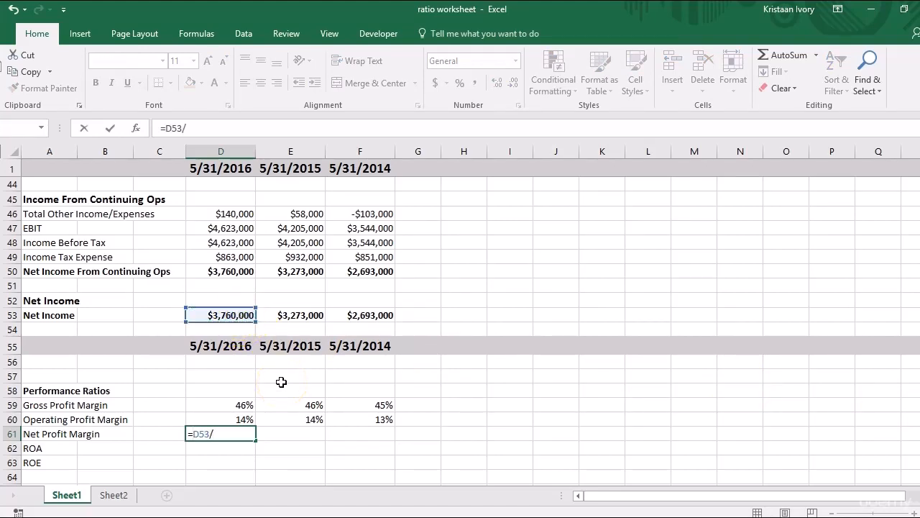
{"action": "left_click_drag", "start_coordinate": [919, 408], "coordinate": [919, 356]}
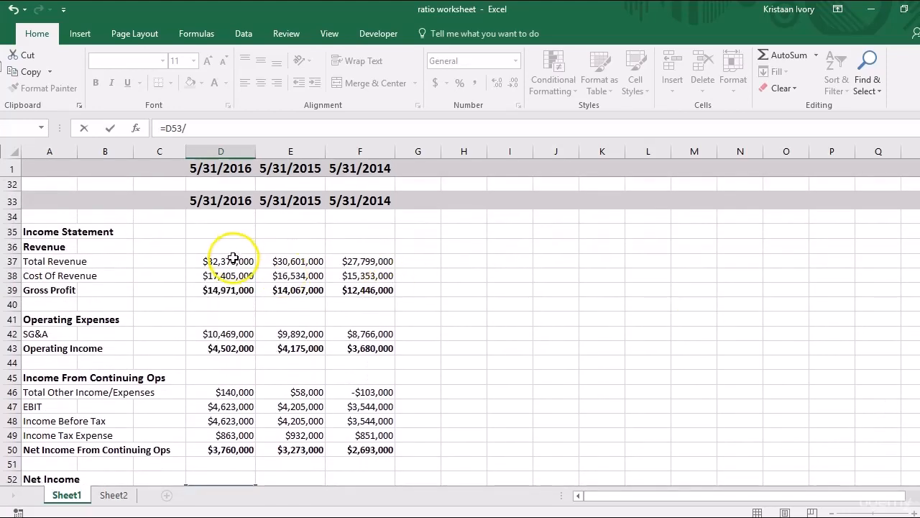
{"action": "left_click", "coordinate": [233, 258]}
{"action": "key", "text": "Return"}
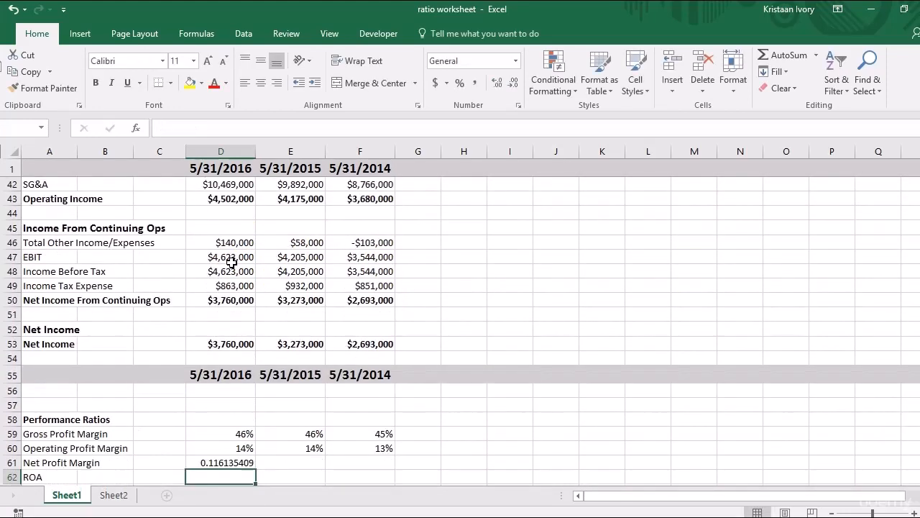
Format the net profit margin in D61 as a percentage and fill it across to F61.
{"action": "left_click", "coordinate": [225, 462]}
{"action": "left_click", "coordinate": [461, 82]}
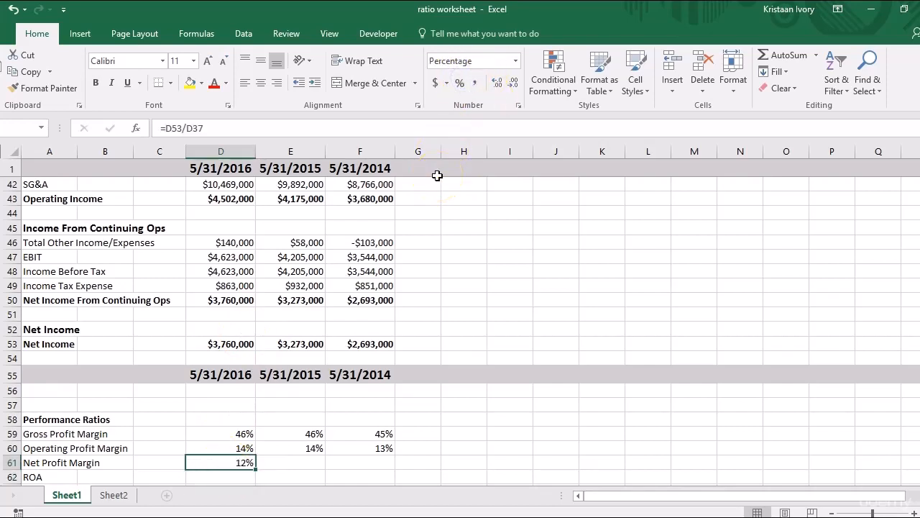
{"action": "key", "text": "shift+Right"}
{"action": "key", "text": "shift+Right"}
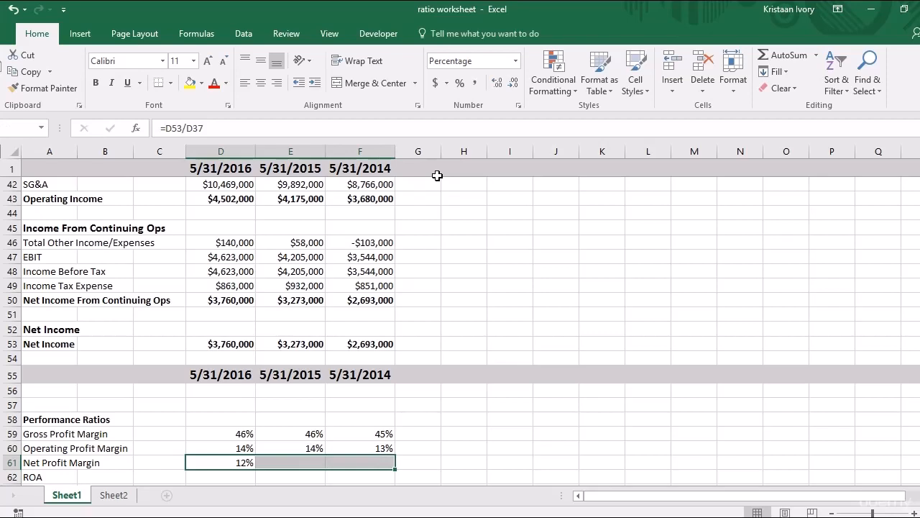
{"action": "key", "text": "ctrl+r"}
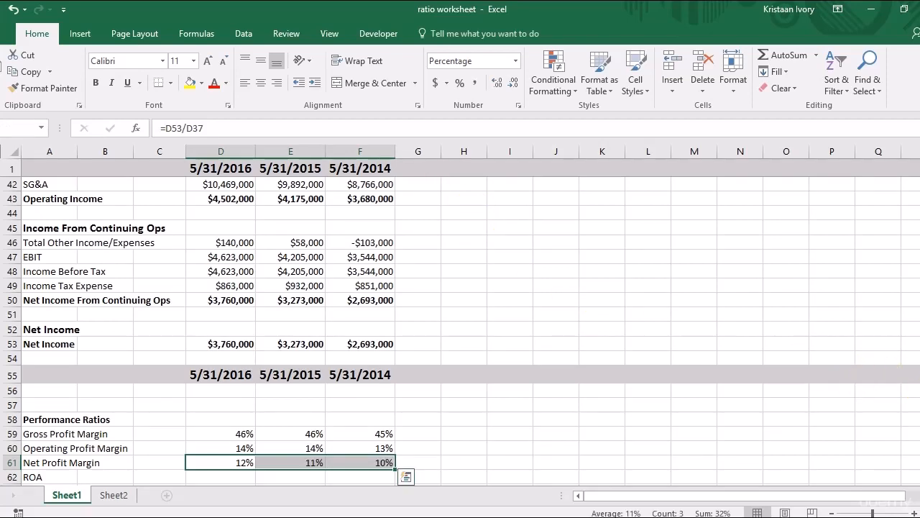
Calculate the 2016 ROA in D62 by dividing net income by average 2016–2015 total assets with =D53/((D16+E16)/2).
{"action": "scroll", "coordinate": [460, 331], "scroll_direction": "down", "scroll_amount": 1}
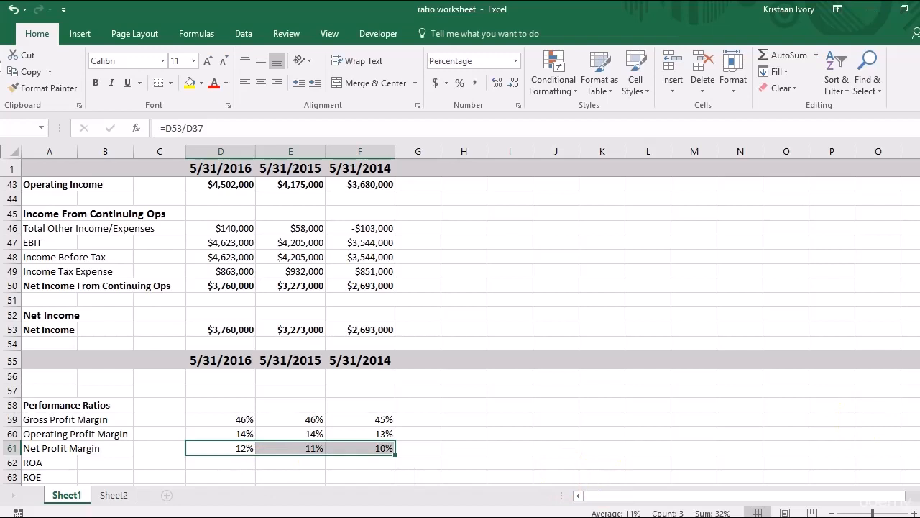
{"action": "scroll", "coordinate": [460, 323], "scroll_direction": "down", "scroll_amount": 1}
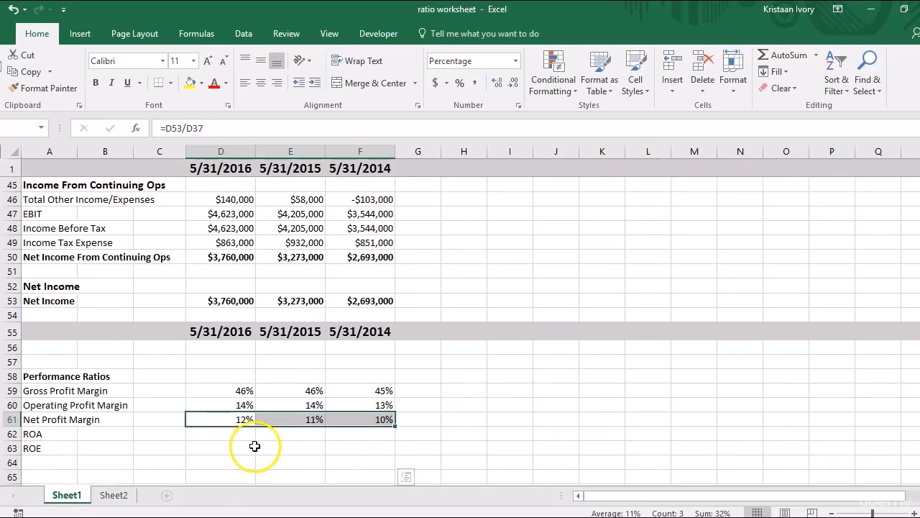
{"action": "left_click", "coordinate": [225, 436]}
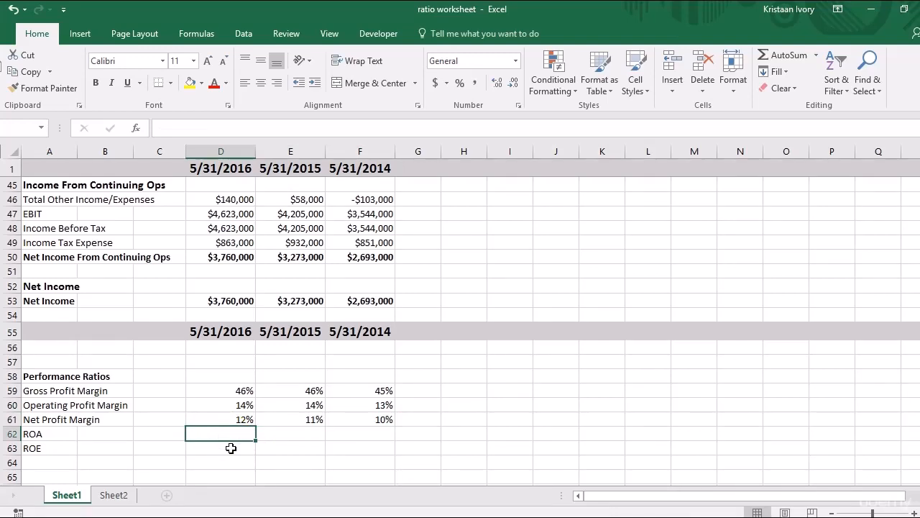
{"action": "type", "text": "="}
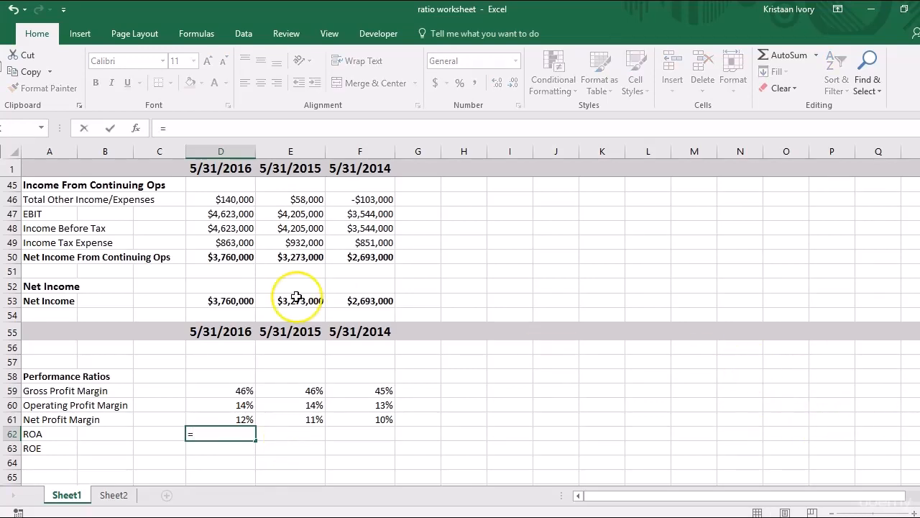
{"action": "left_click", "coordinate": [226, 303]}
{"action": "type", "text": "/"}
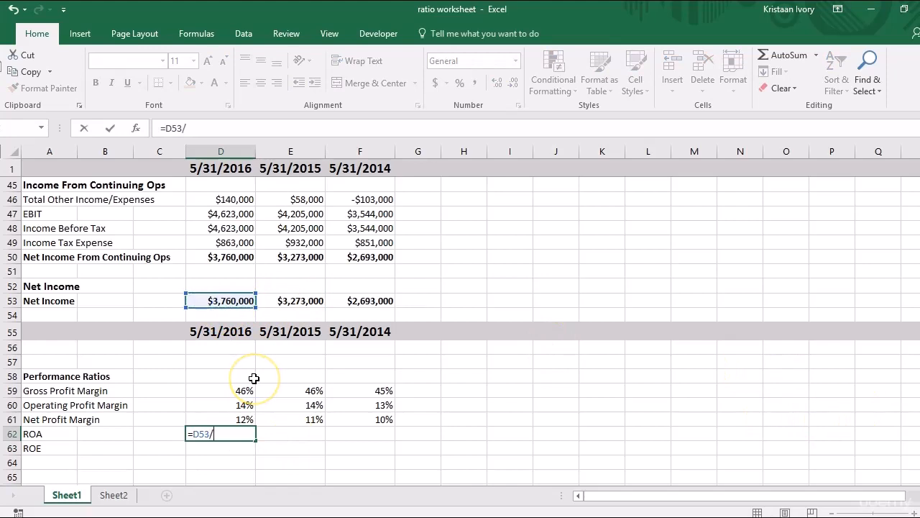
{"action": "type", "text": "("}
{"action": "type", "text": "("}
{"action": "mouse_move", "coordinate": [919, 398]}
{"action": "left_mouse_down"}
{"action": "mouse_move", "coordinate": [919, 299]}
{"action": "mouse_move", "coordinate": [919, 393]}
{"action": "left_mouse_up"}
{"action": "left_click", "coordinate": [239, 212]}
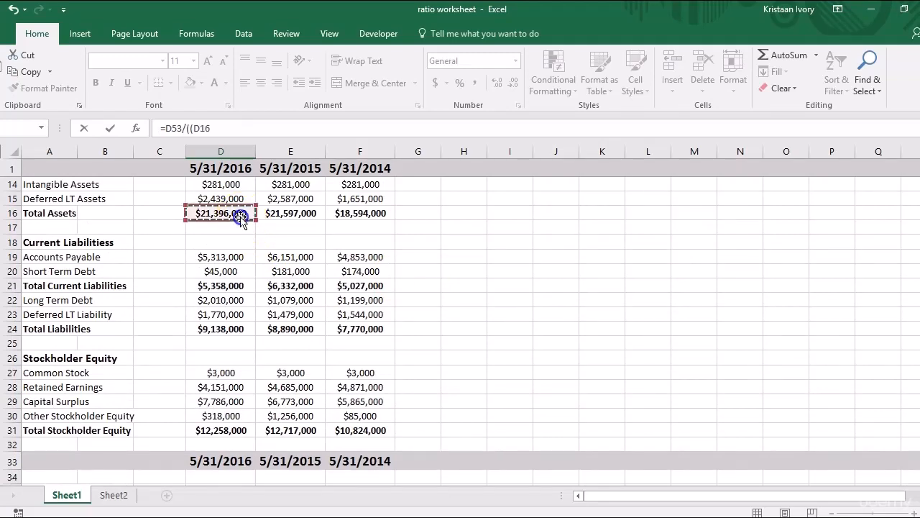
{"action": "type", "text": "+"}
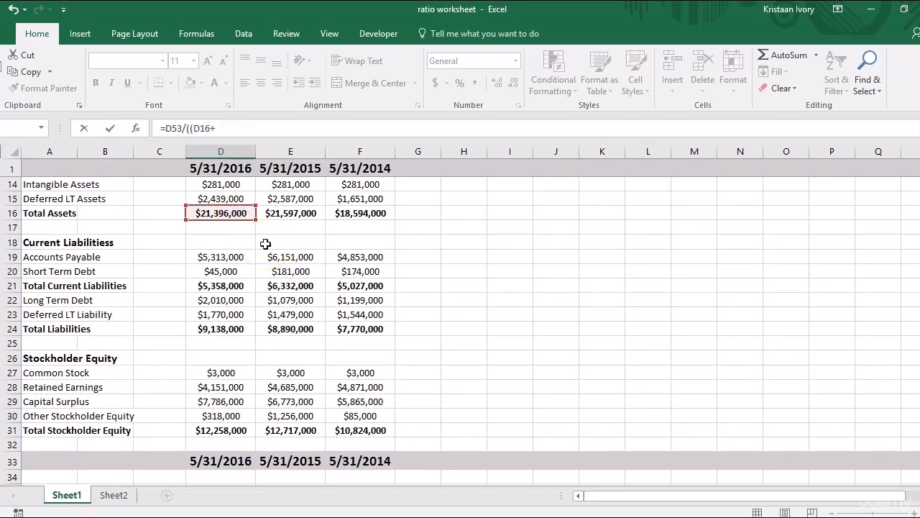
{"action": "left_click", "coordinate": [289, 213]}
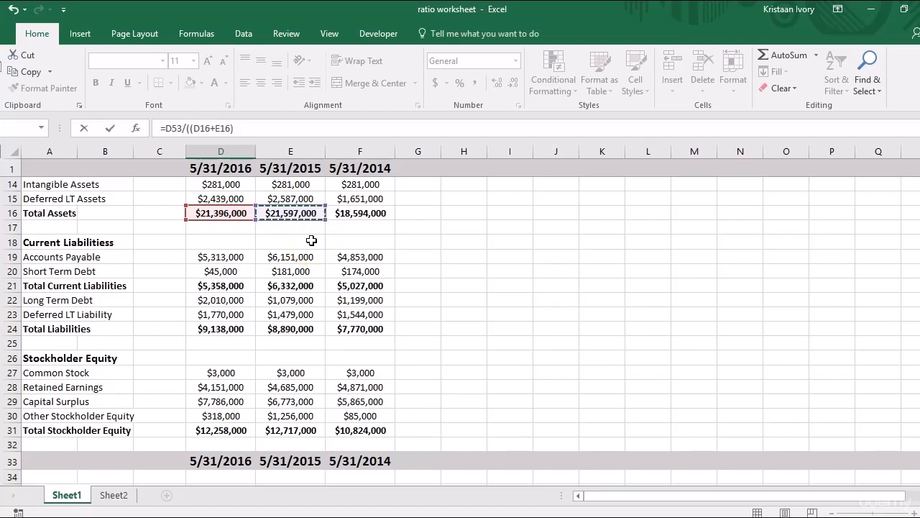
{"action": "type", "text": "/2"}
{"action": "key", "text": "Return"}
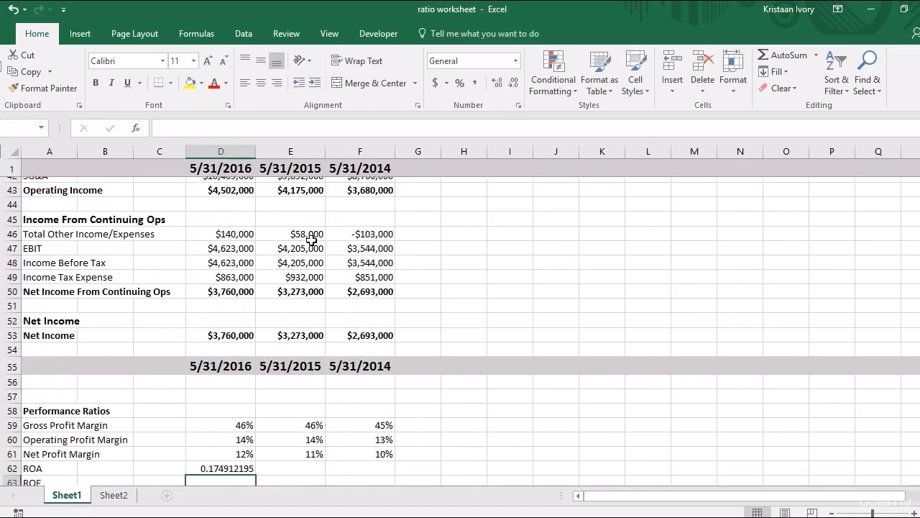
Format the ROA in D62 as a percentage and fill it across to F62.
{"action": "left_click", "coordinate": [235, 461]}
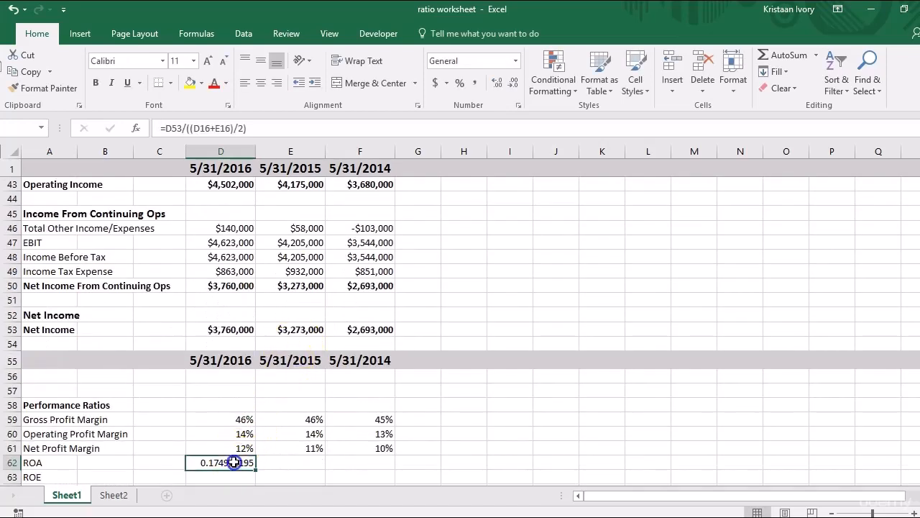
{"action": "left_click", "coordinate": [461, 85]}
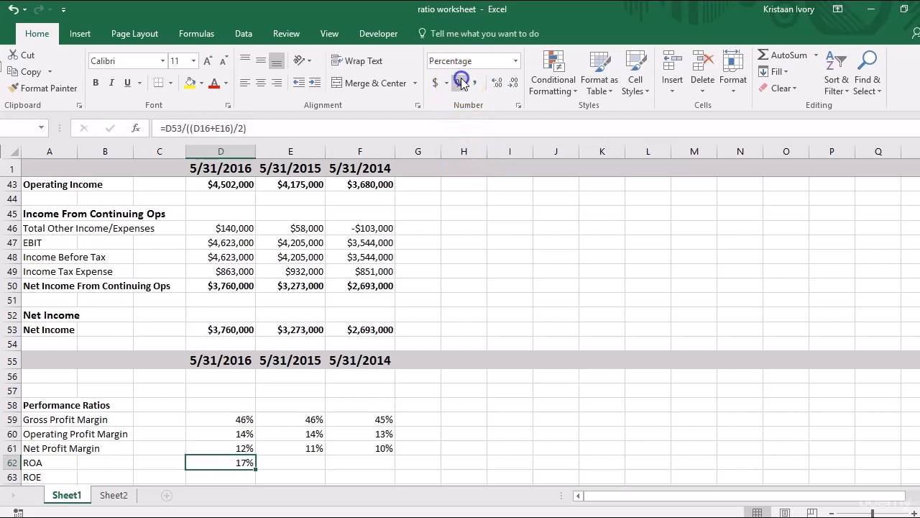
{"action": "left_click", "coordinate": [349, 447], "text": "shift"}
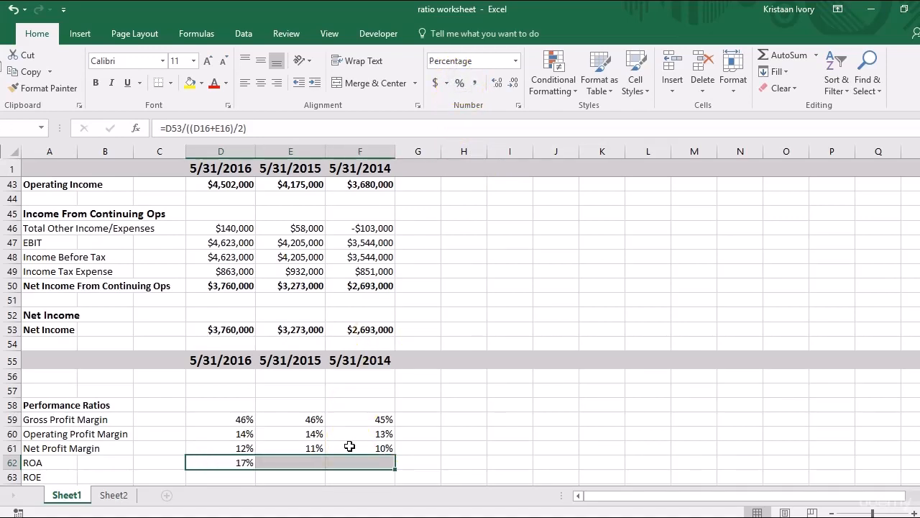
{"action": "key", "text": "ctrl+r"}
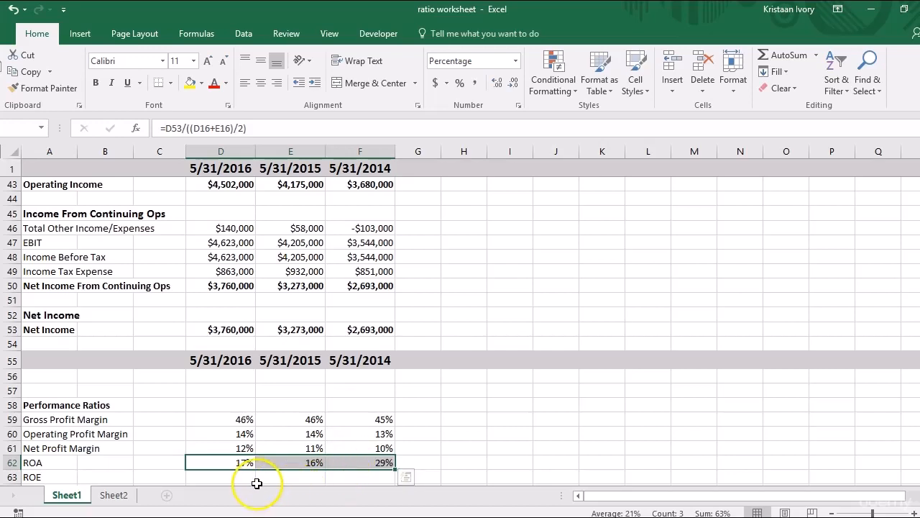
Compare the ROA formulas across D62 to F62, checking which years' total assets the 2014 average refers to.
{"action": "left_click", "coordinate": [256, 481]}
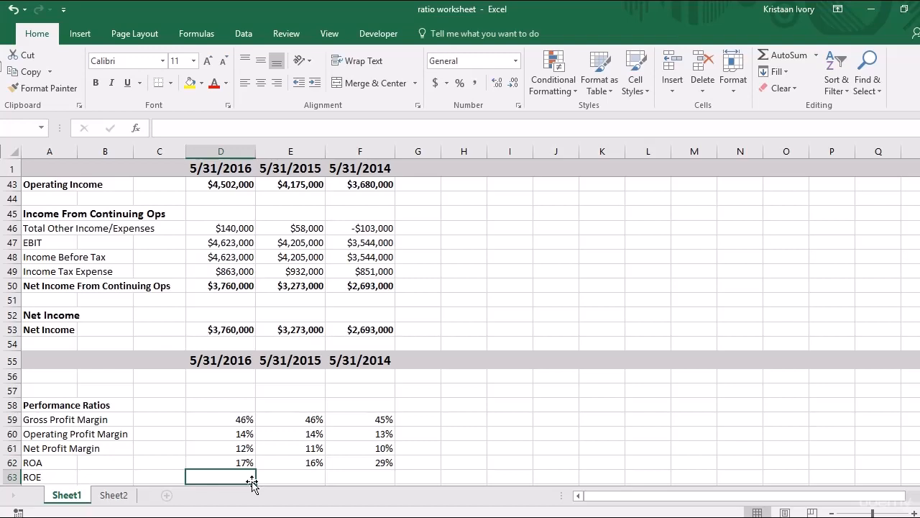
{"action": "left_click", "coordinate": [380, 467]}
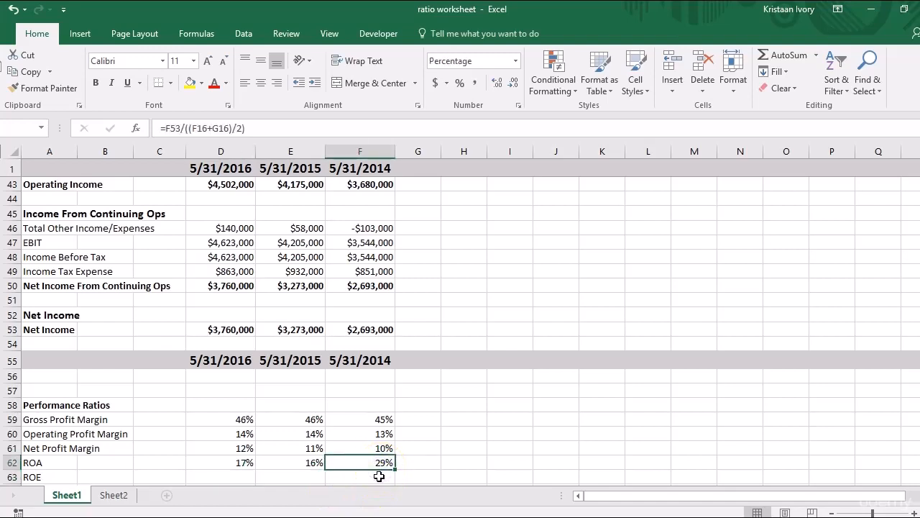
{"action": "key", "text": "Left"}
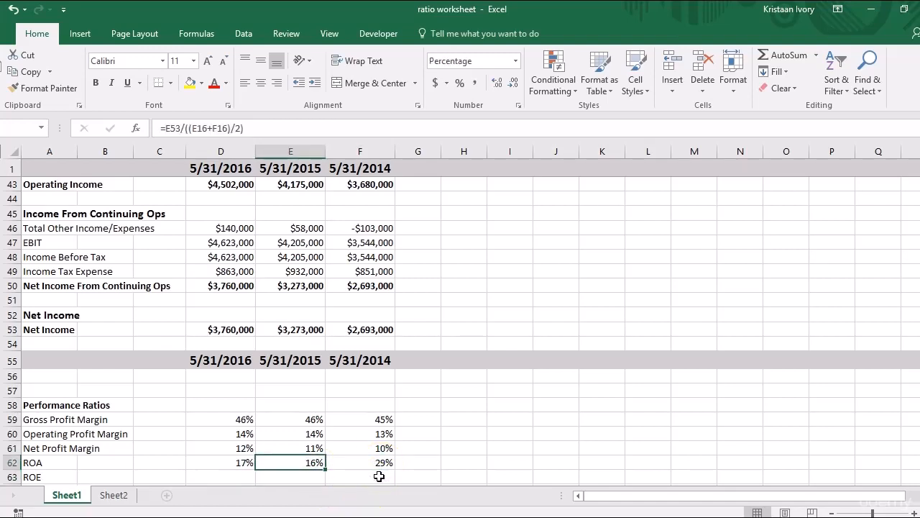
{"action": "key", "text": "Left"}
{"action": "key", "text": "Right"}
{"action": "key", "text": "Right"}
{"action": "key", "text": "Up"}
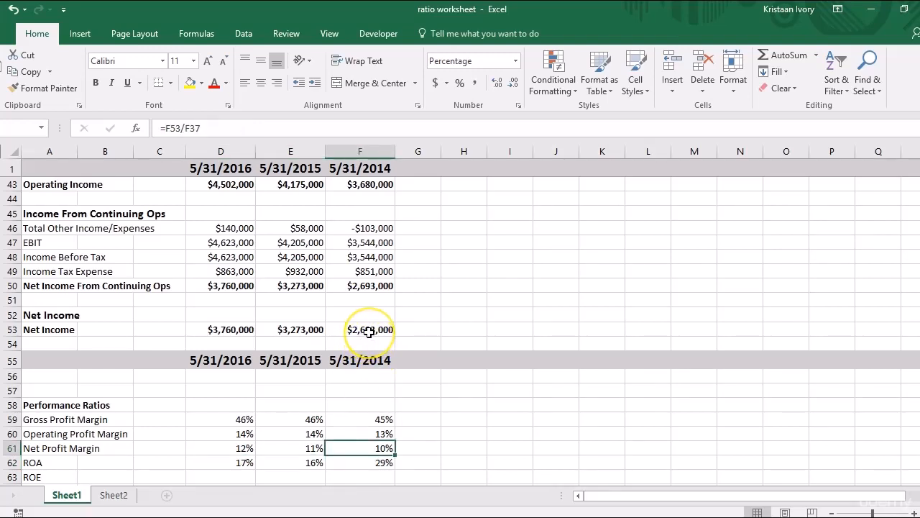
{"action": "left_click", "coordinate": [377, 464]}
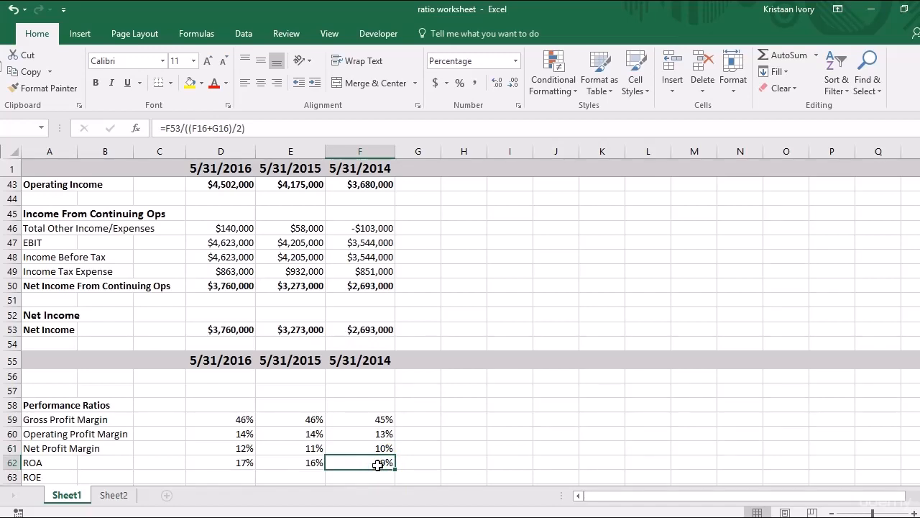
{"action": "key", "text": "Left"}
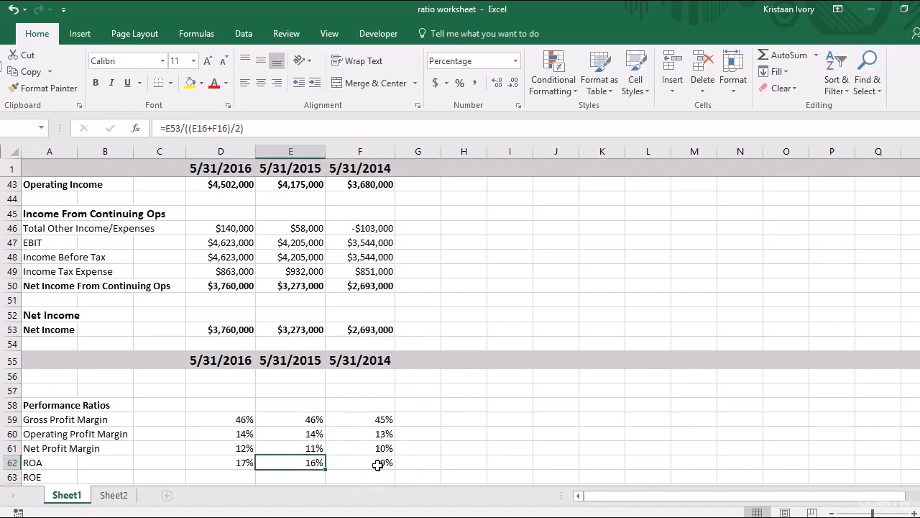
{"action": "key", "text": "Left"}
{"action": "key", "text": "Right"}
{"action": "key", "text": "Right"}
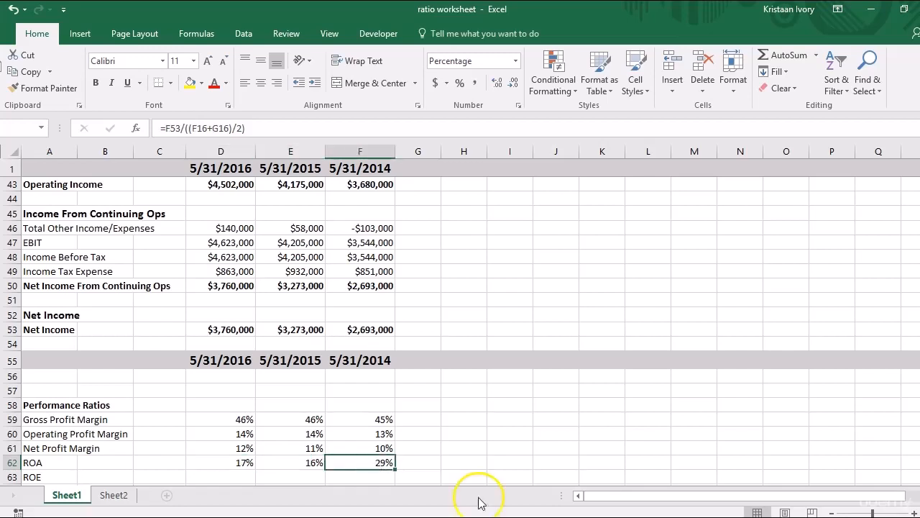
{"action": "scroll", "coordinate": [460, 328], "scroll_direction": "down", "scroll_amount": 1}
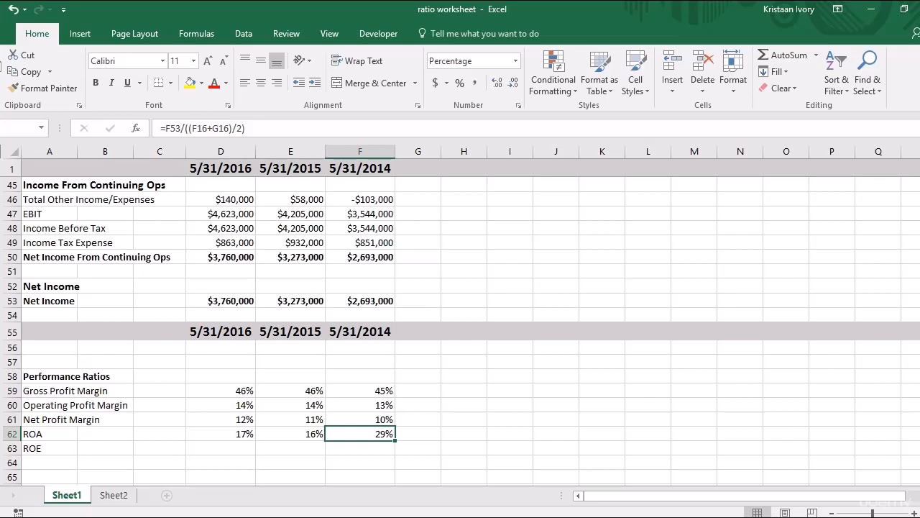
{"action": "key", "text": "Down"}
{"action": "key", "text": "Left"}
{"action": "key", "text": "Left"}
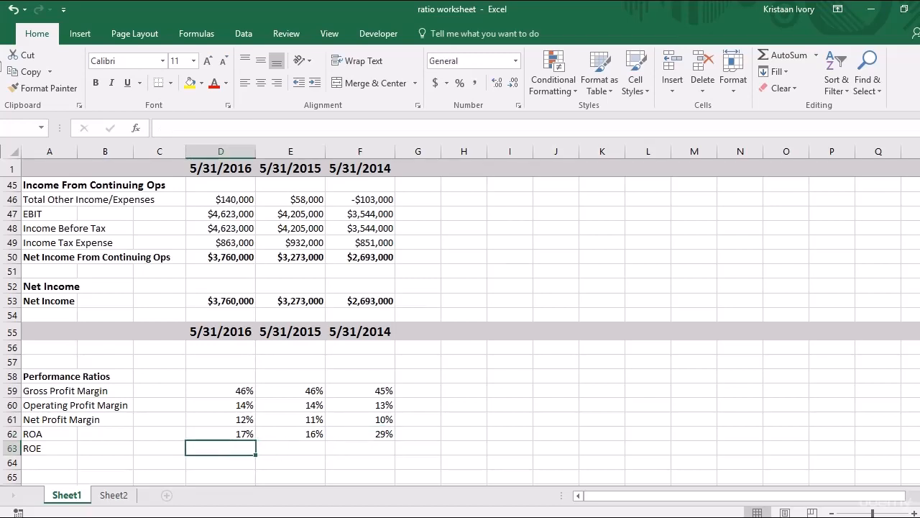
{"action": "type", "text": "="}
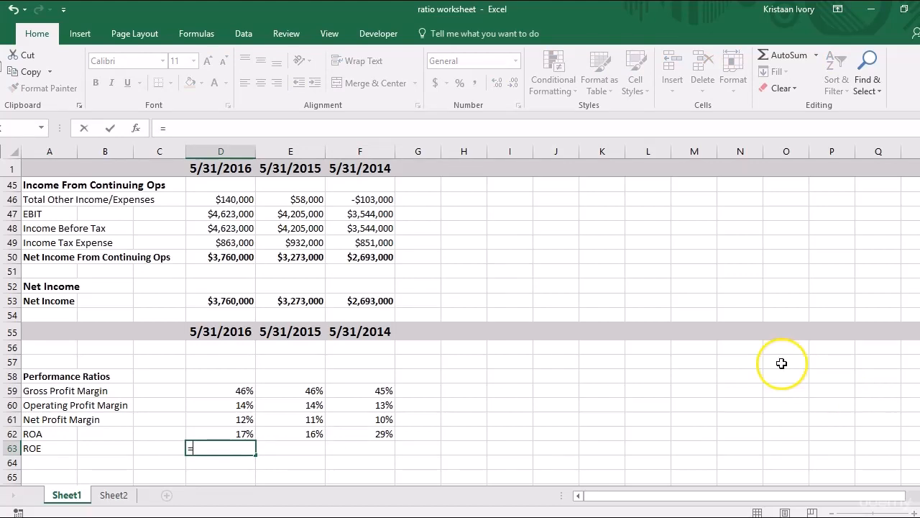
{"action": "left_click", "coordinate": [385, 433]}
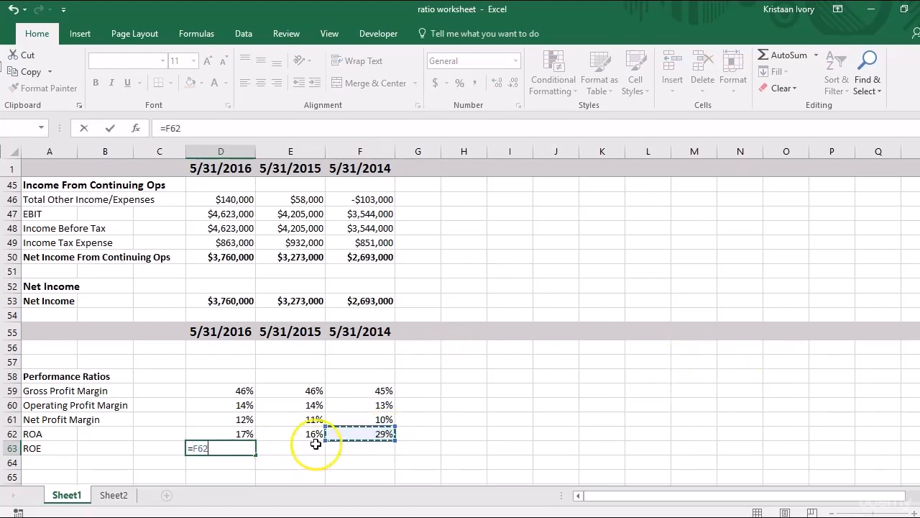
{"action": "left_click", "coordinate": [240, 453]}
{"action": "key", "text": "BackSpace"}
{"action": "key", "text": "BackSpace"}
{"action": "key", "text": "BackSpace"}
{"action": "key", "text": "BackSpace"}
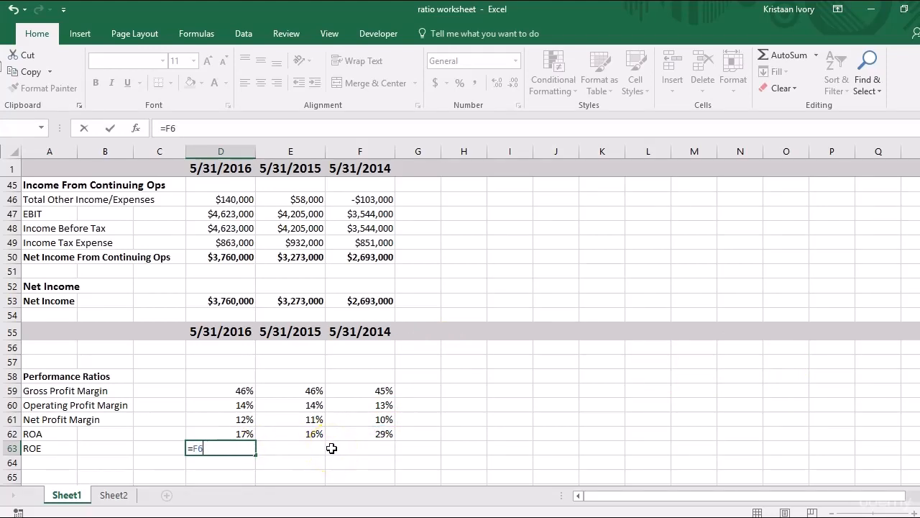
{"action": "left_click", "coordinate": [331, 448]}
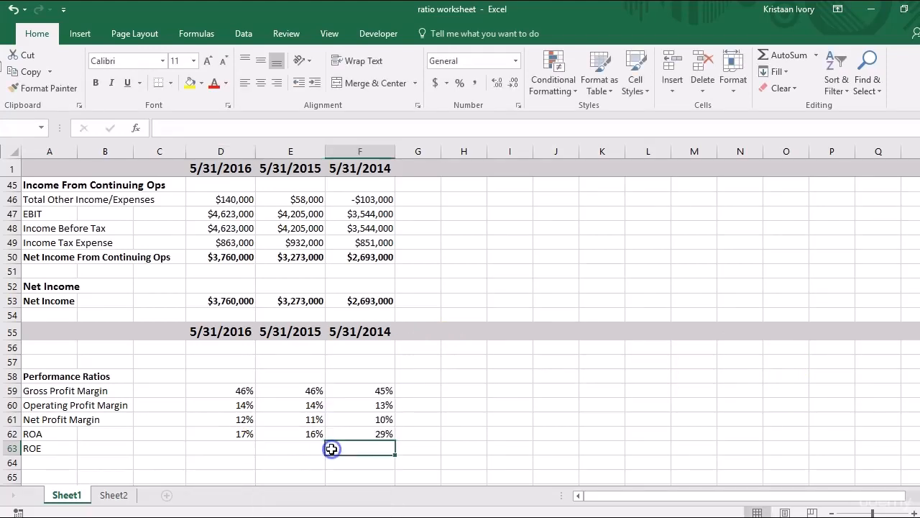
Calculate the 2016 ROE in D63 by dividing net income by average 2016–2015 total stockholder equity with =D53/((D31+E31)/2).
{"action": "left_click", "coordinate": [246, 447]}
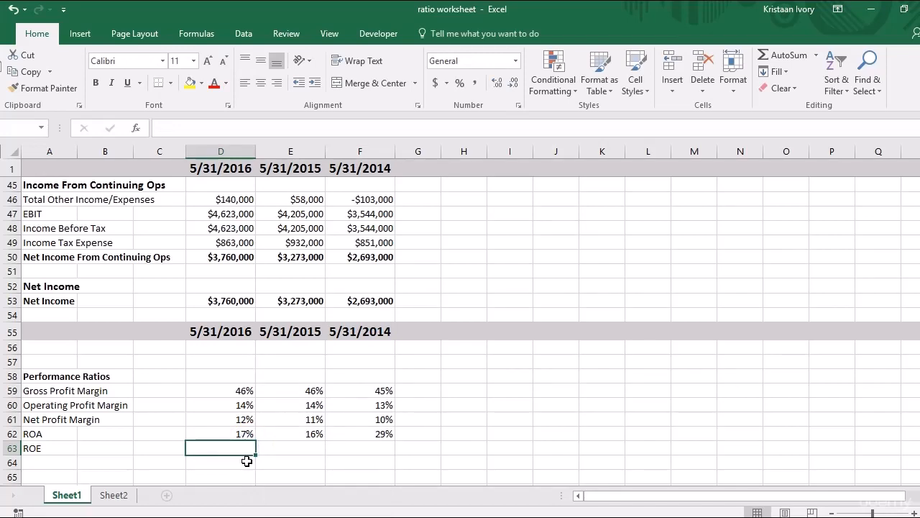
{"action": "type", "text": "="}
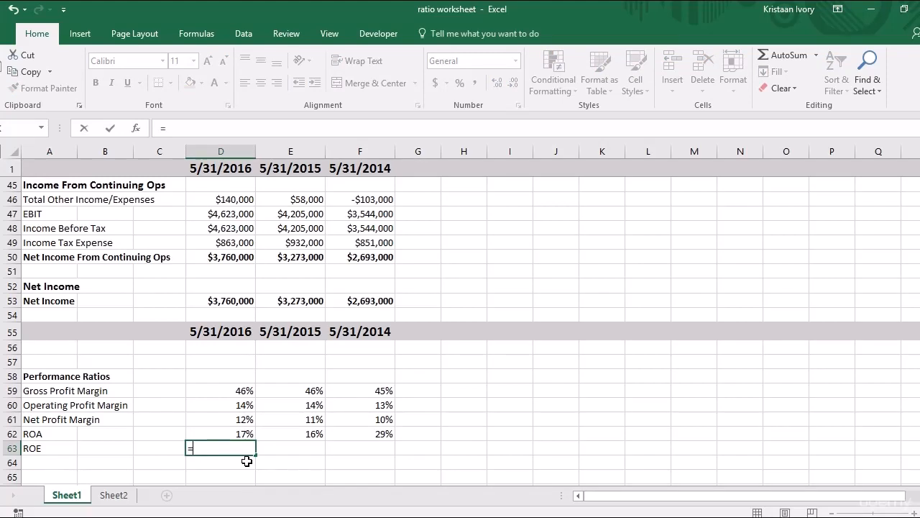
{"action": "left_click", "coordinate": [223, 305]}
{"action": "type", "text": "/"}
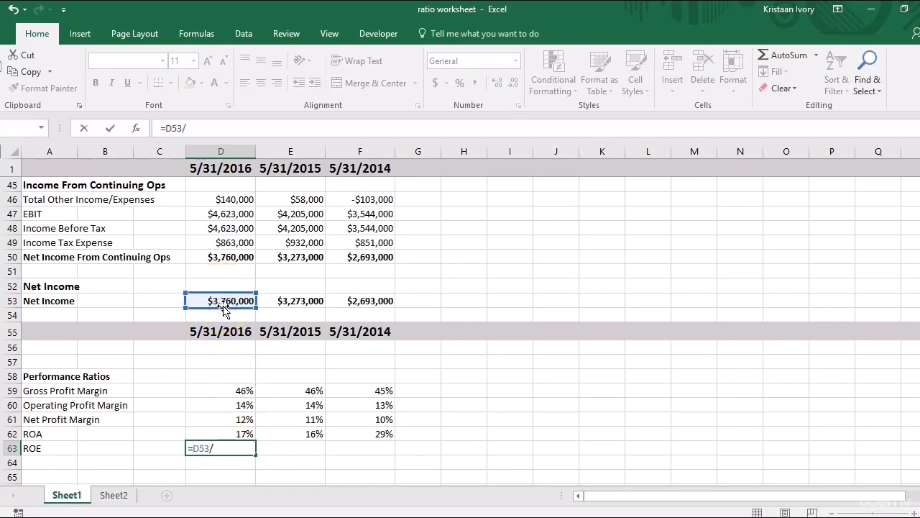
{"action": "type", "text": "(("}
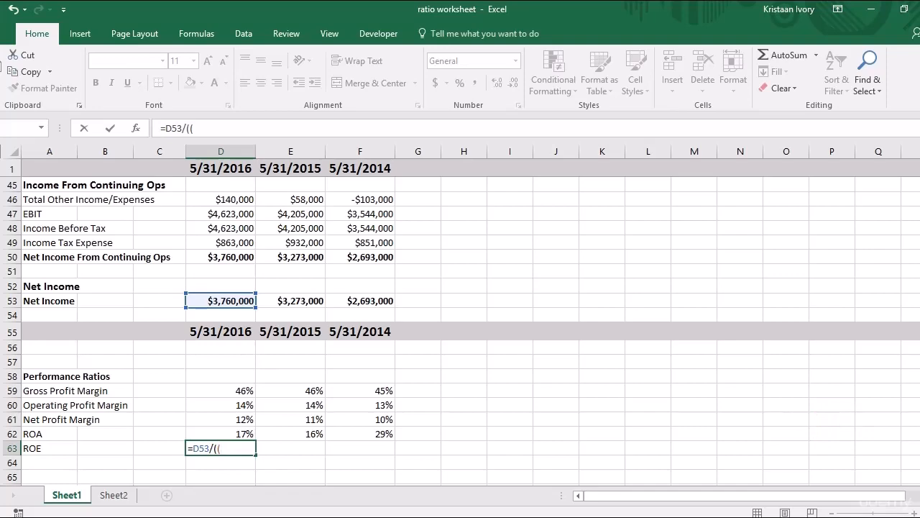
{"action": "left_click_drag", "start_coordinate": [919, 377], "coordinate": [919, 253]}
{"action": "left_click", "coordinate": [228, 429]}
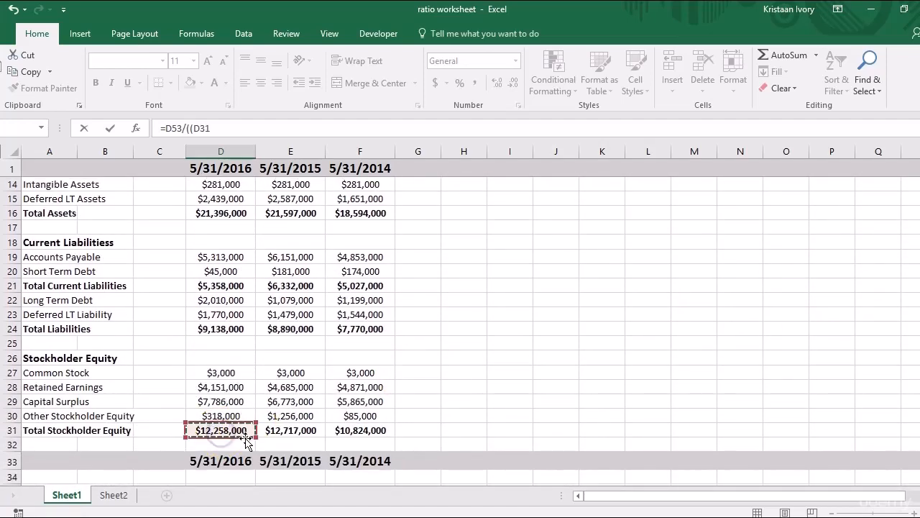
{"action": "type", "text": "+"}
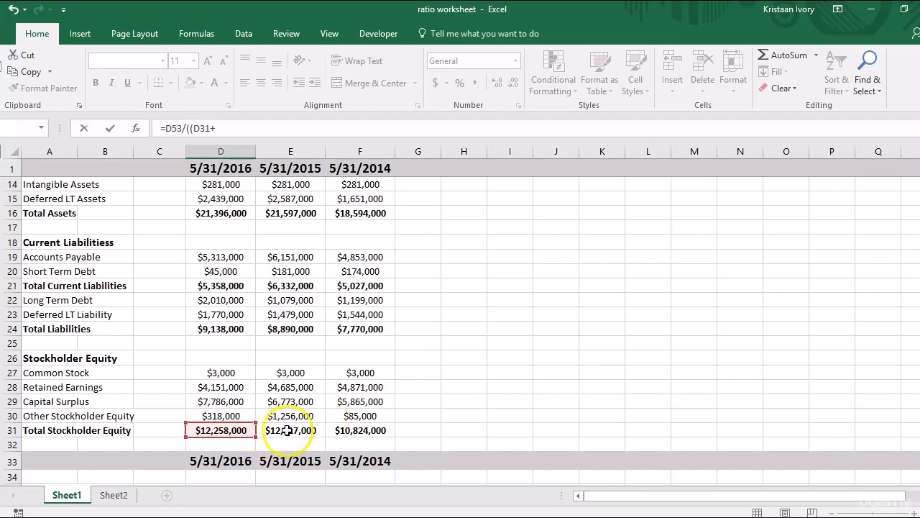
{"action": "left_click", "coordinate": [287, 430]}
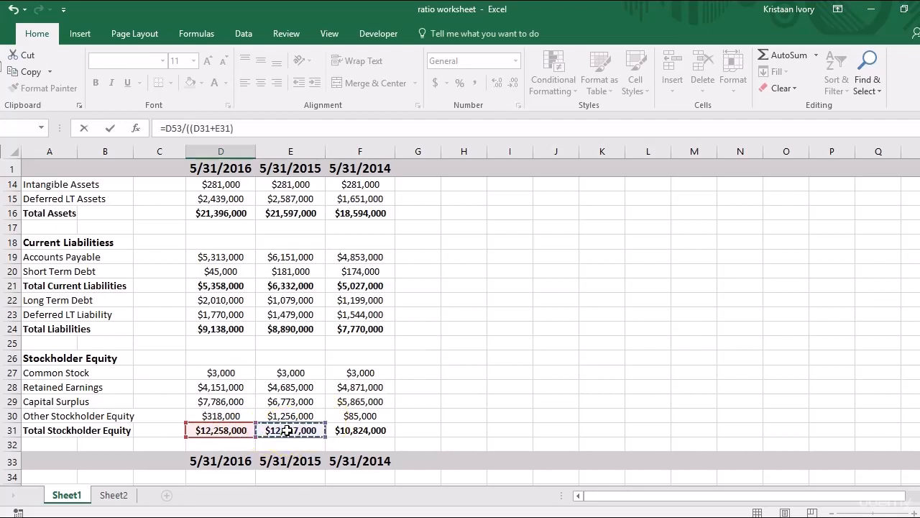
{"action": "type", "text": ")/2)"}
{"action": "key", "text": "Return"}
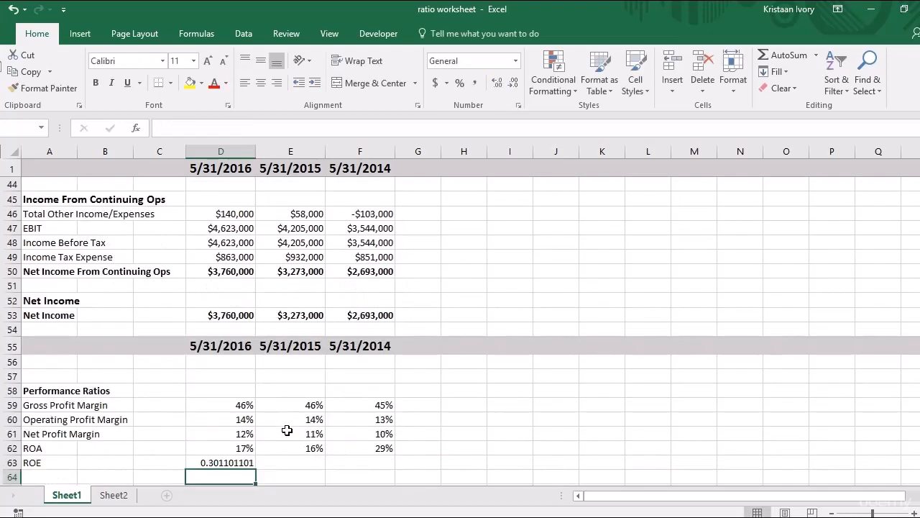
Format the 2016 ROE in D63 as a percentage and fill its formula across to the 2015 column in E63.
{"action": "left_click", "coordinate": [231, 464]}
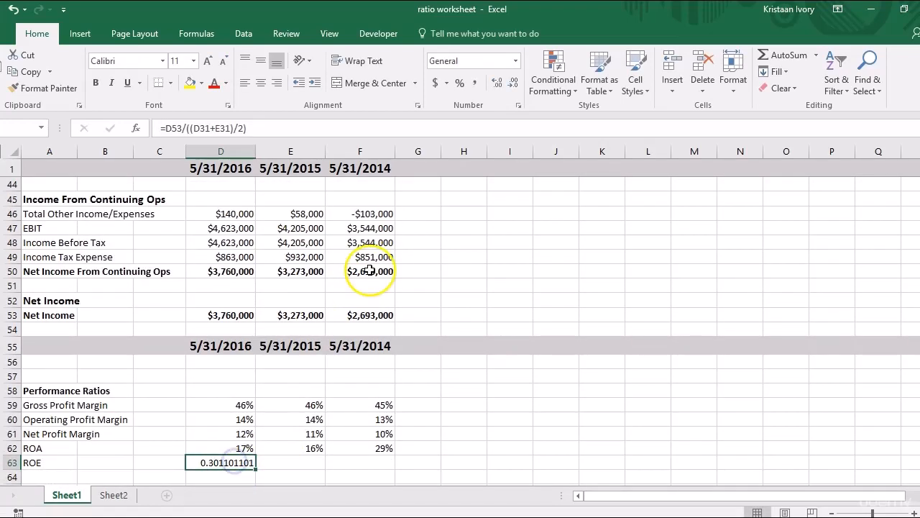
{"action": "left_click", "coordinate": [460, 84]}
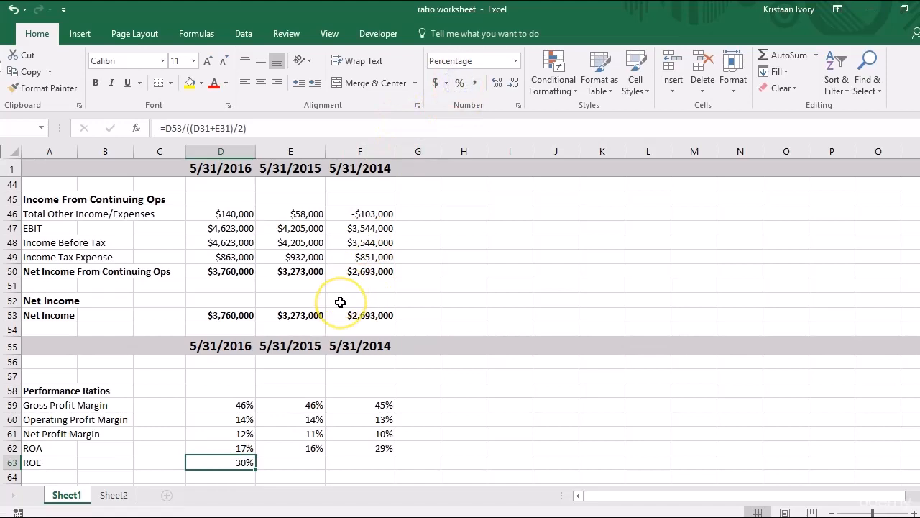
{"action": "key", "text": "shift+Right"}
{"action": "key", "text": "ctrl+r"}
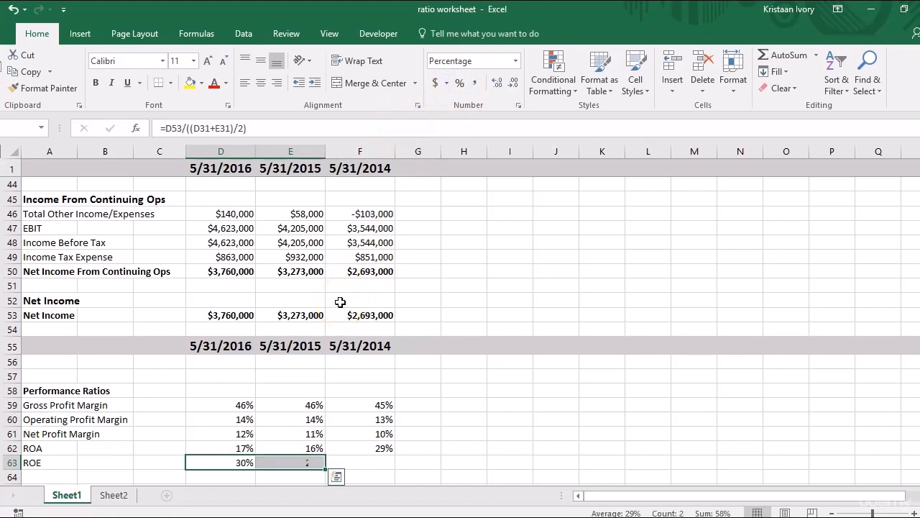
Clear the 2014 ROA formula from F62, since it refers to the empty prior-year column G.
{"action": "left_click", "coordinate": [381, 469]}
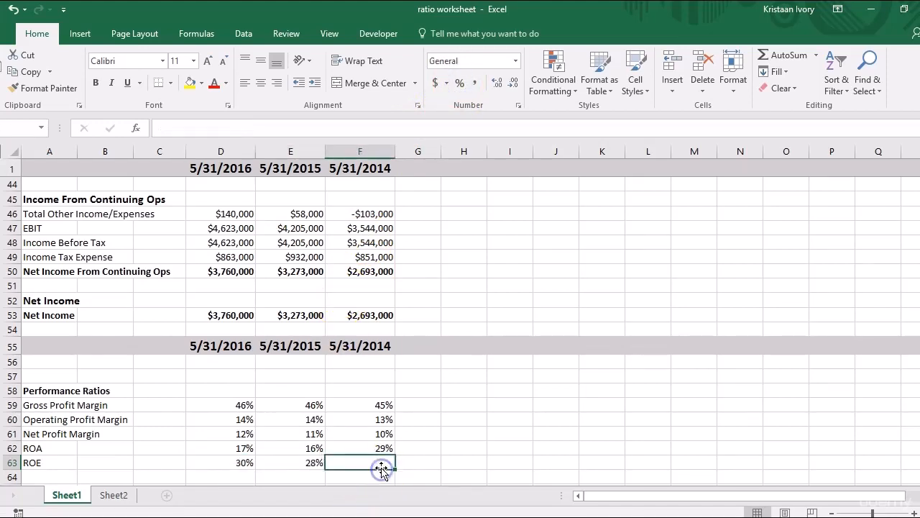
{"action": "left_click", "coordinate": [379, 449]}
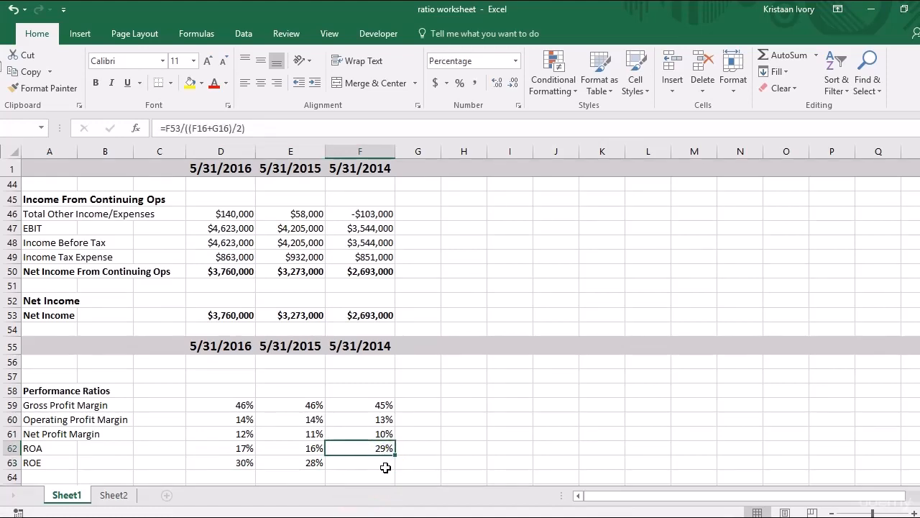
{"action": "key", "text": "F2"}
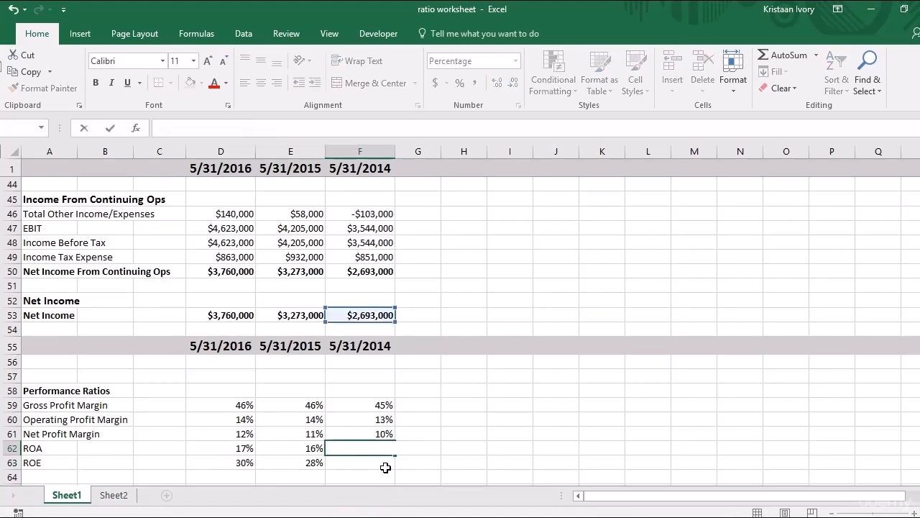
{"action": "key", "text": "Return"}
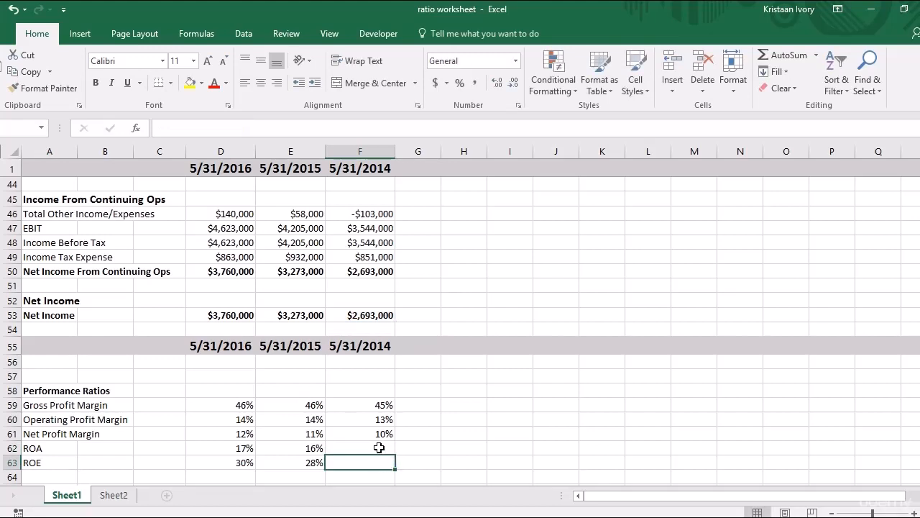
{"action": "left_click", "coordinate": [379, 447]}
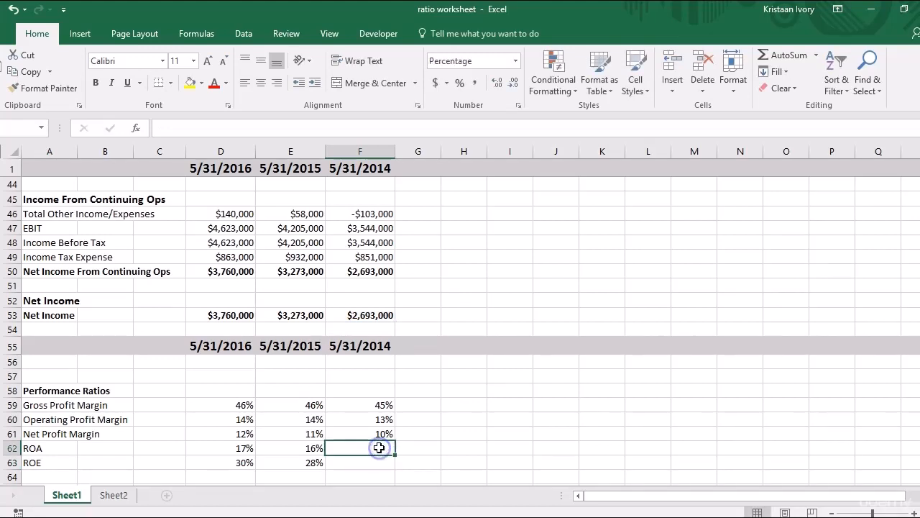
{"action": "left_click", "coordinate": [427, 451]}
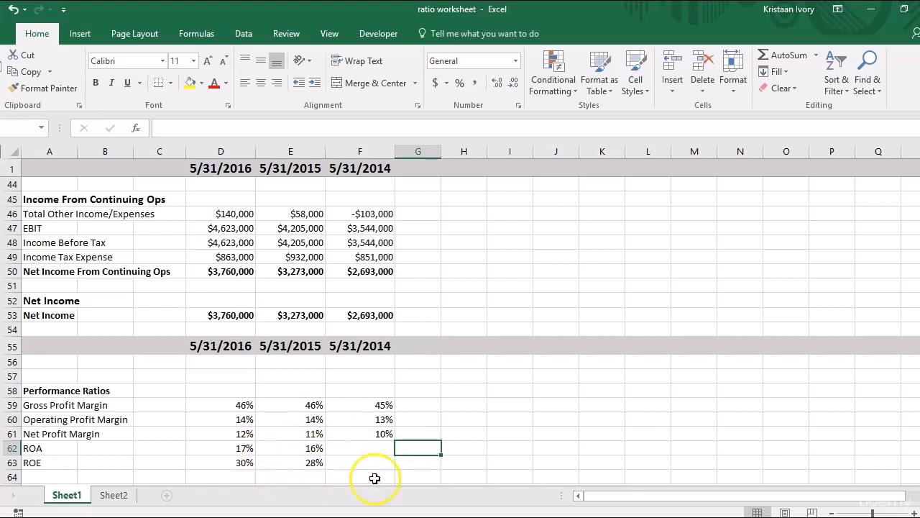
{"action": "scroll", "coordinate": [812, 446], "scroll_direction": "down", "scroll_amount": 1}
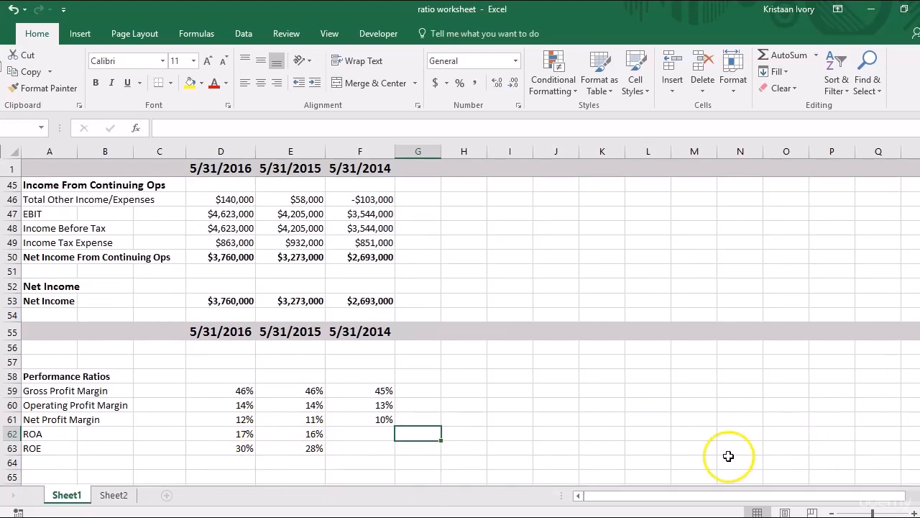
{"action": "left_click", "coordinate": [304, 464]}
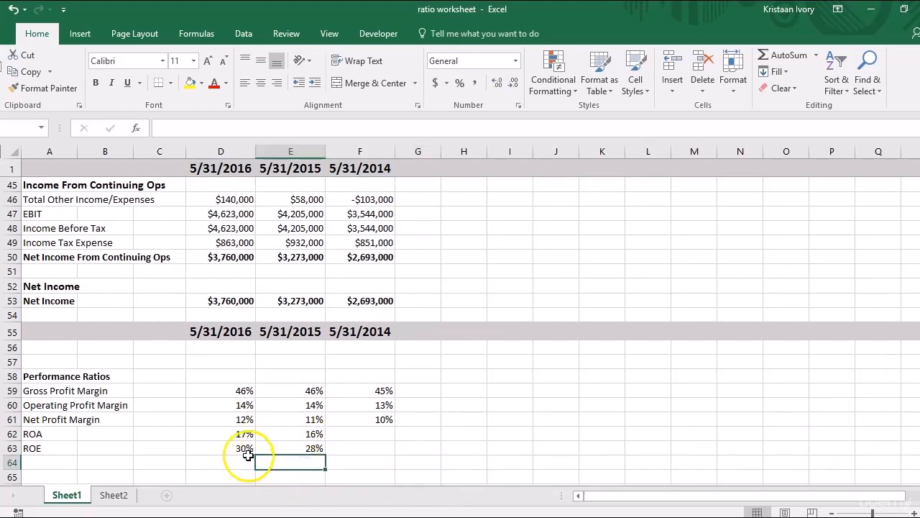
{"action": "left_click", "coordinate": [245, 450]}
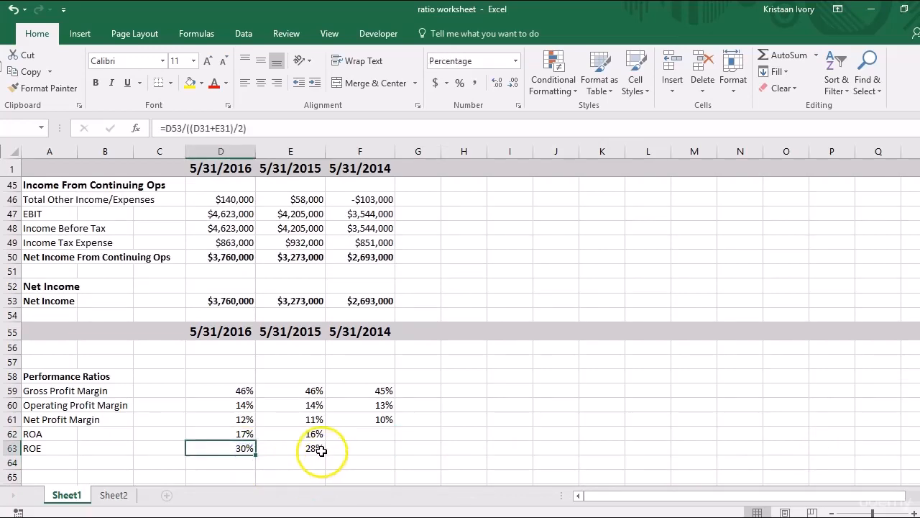